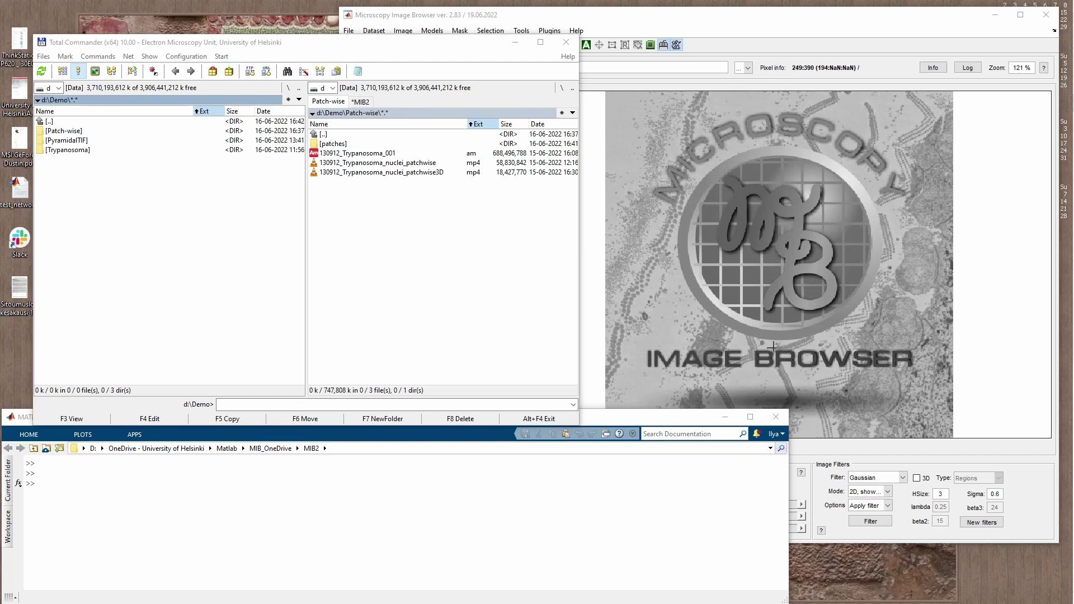
Combine the LD patches 130912_Trypanosoma_crop_1.am to crop_3.am into one stack and browse its slices.
{"action": "left_click", "coordinate": [680, 411]}
{"action": "double_click", "coordinate": [392, 123]}
{"action": "double_click", "coordinate": [393, 124]}
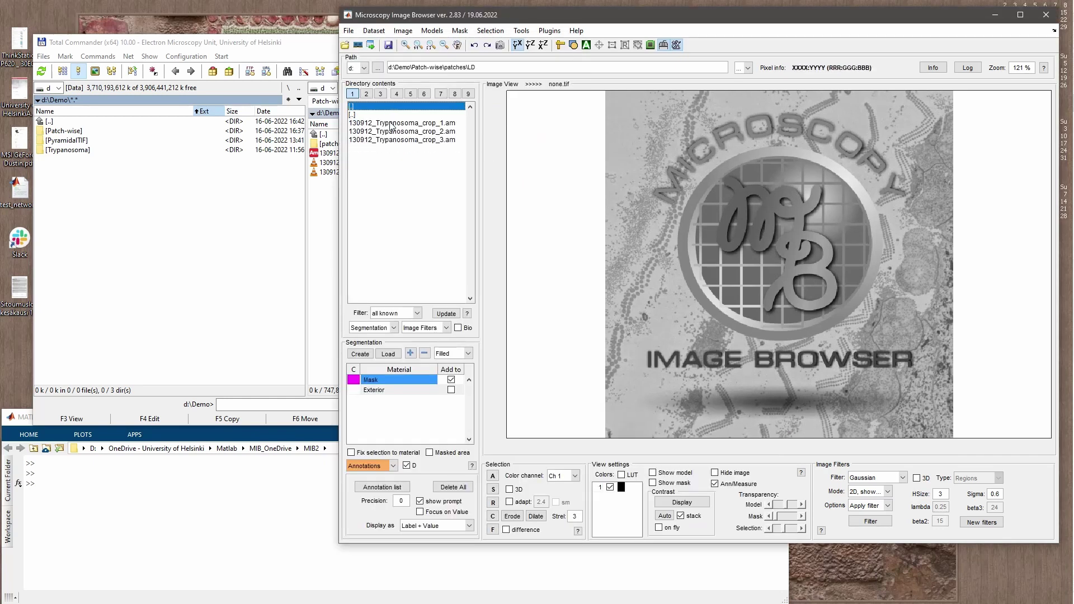
{"action": "left_click_drag", "start_coordinate": [395, 124], "coordinate": [402, 140]}
{"action": "right_click", "coordinate": [401, 130]}
{"action": "left_click", "coordinate": [418, 136]}
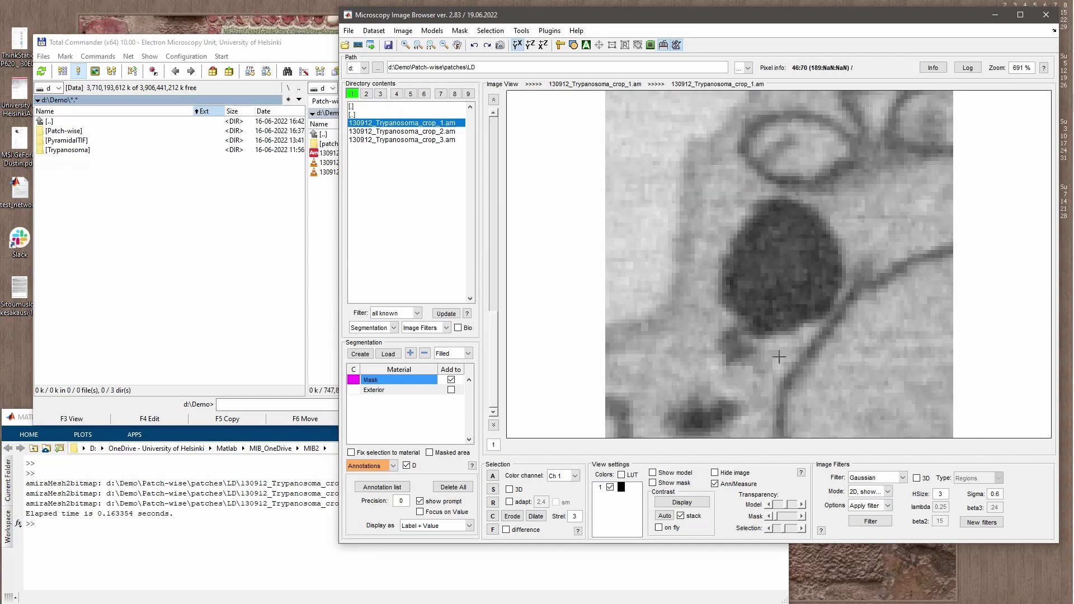
{"action": "scroll", "coordinate": [779, 357], "scroll_direction": "down", "scroll_amount": 2}
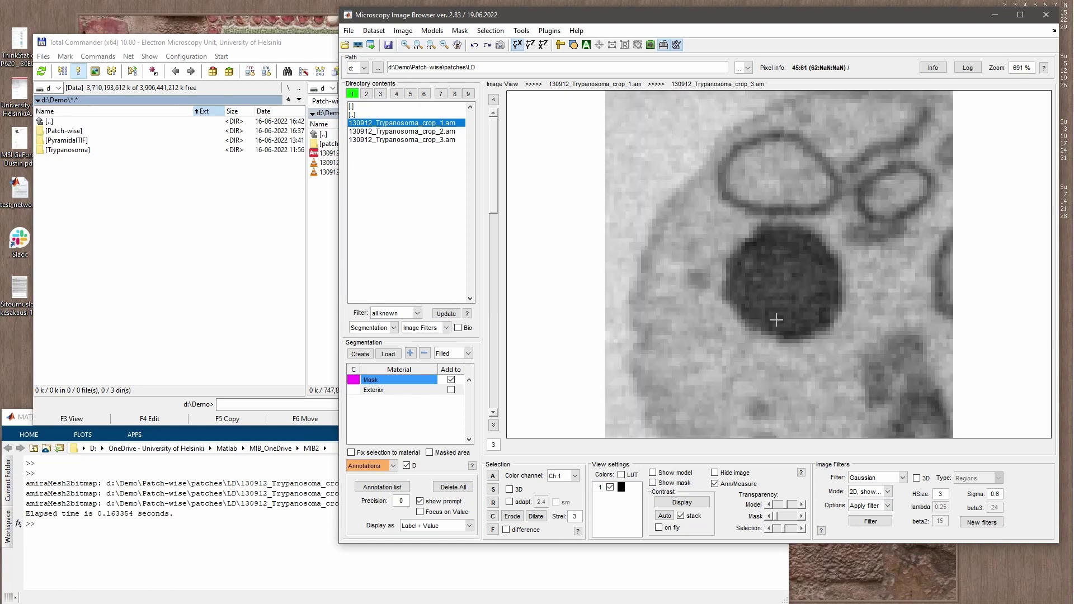
{"action": "scroll", "coordinate": [757, 288], "scroll_direction": "up", "scroll_amount": 2}
{"action": "scroll", "coordinate": [758, 297], "scroll_direction": "down", "scroll_amount": 2}
Combine the Mito patches 130912_Trypanosoma_crop_7.am to crop_9.am into one stack and browse its slices.
{"action": "double_click", "coordinate": [404, 115]}
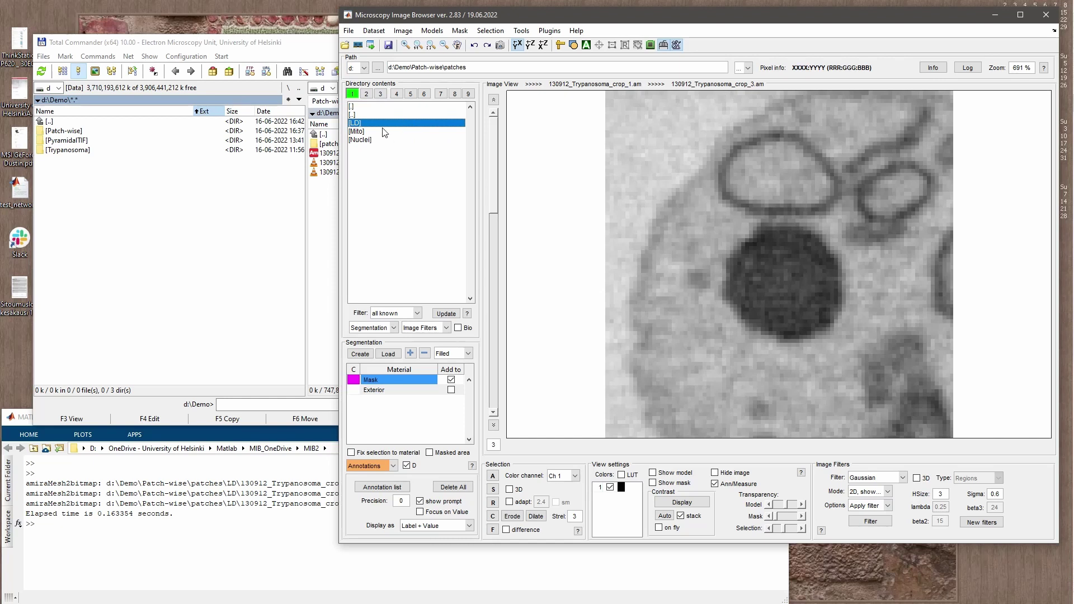
{"action": "double_click", "coordinate": [386, 131]}
{"action": "left_click_drag", "start_coordinate": [404, 114], "coordinate": [406, 142]}
{"action": "right_click", "coordinate": [405, 143]}
{"action": "left_click", "coordinate": [426, 148]}
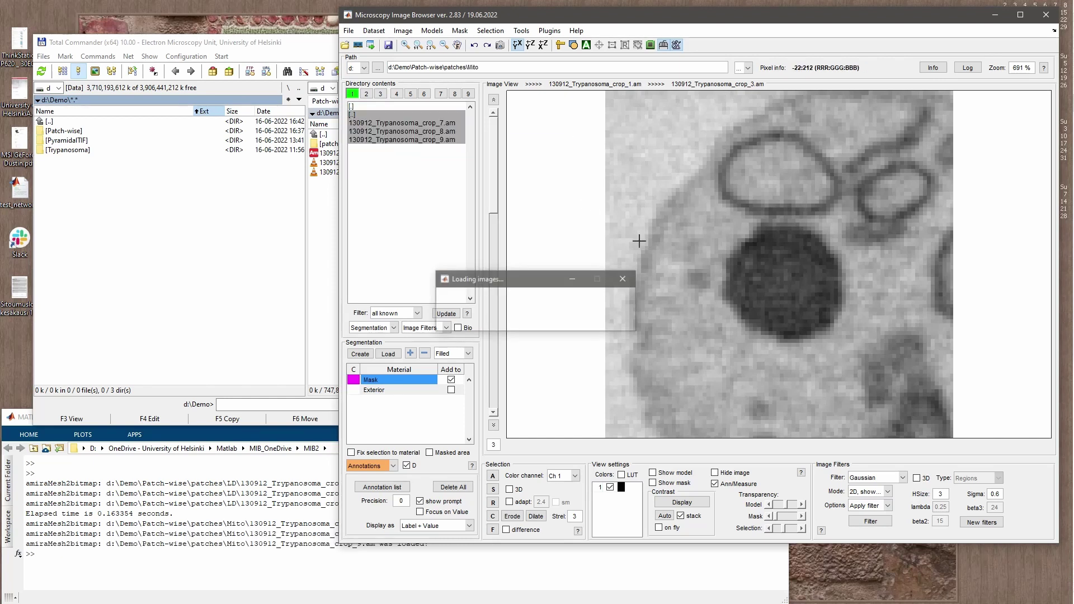
{"action": "scroll", "coordinate": [711, 292], "scroll_direction": "down", "scroll_amount": 1}
{"action": "scroll", "coordinate": [711, 292], "scroll_direction": "down", "scroll_amount": 1}
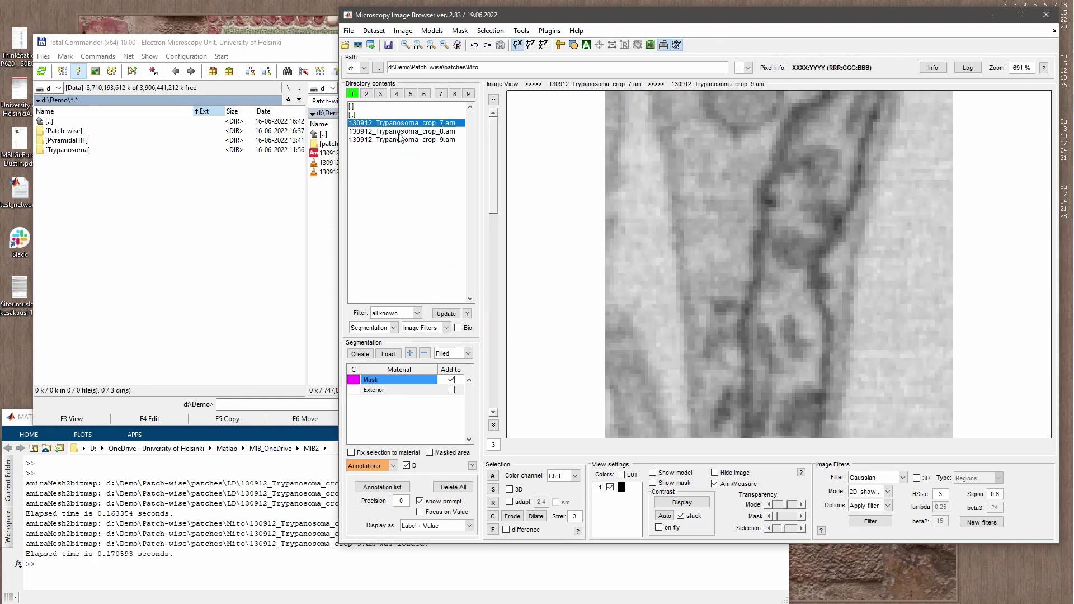
Combine the Nuclei patches 130912_Trypanosoma_crop_4.am to crop_6.am into one stack and browse its slices.
{"action": "double_click", "coordinate": [387, 115]}
{"action": "double_click", "coordinate": [383, 139]}
{"action": "left_click_drag", "start_coordinate": [383, 123], "coordinate": [386, 140]}
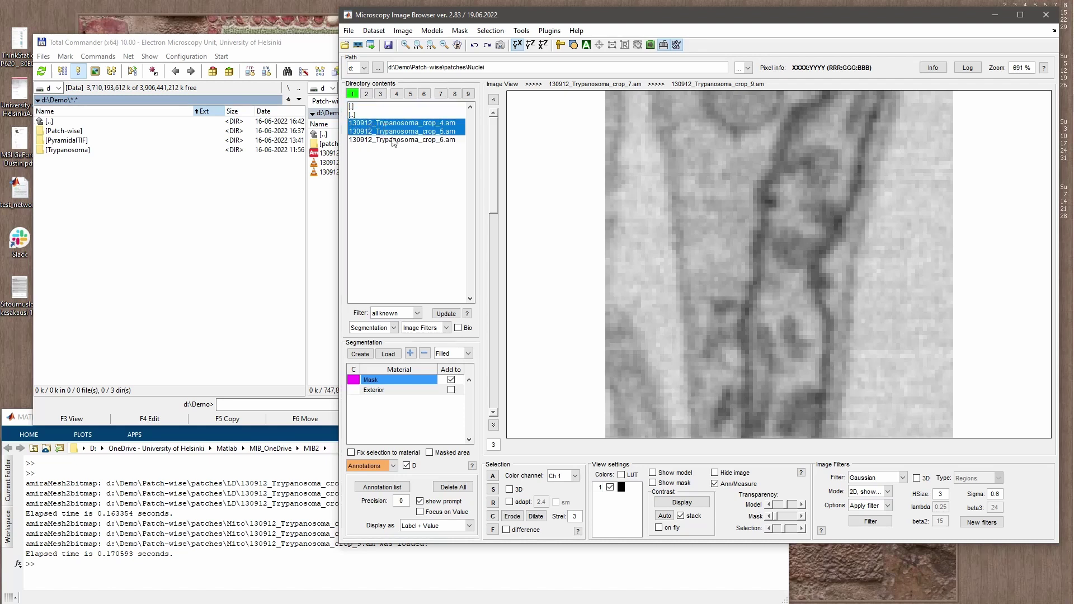
{"action": "right_click", "coordinate": [386, 140]}
{"action": "left_click", "coordinate": [442, 143]}
{"action": "scroll", "coordinate": [761, 316], "scroll_direction": "down", "scroll_amount": 1}
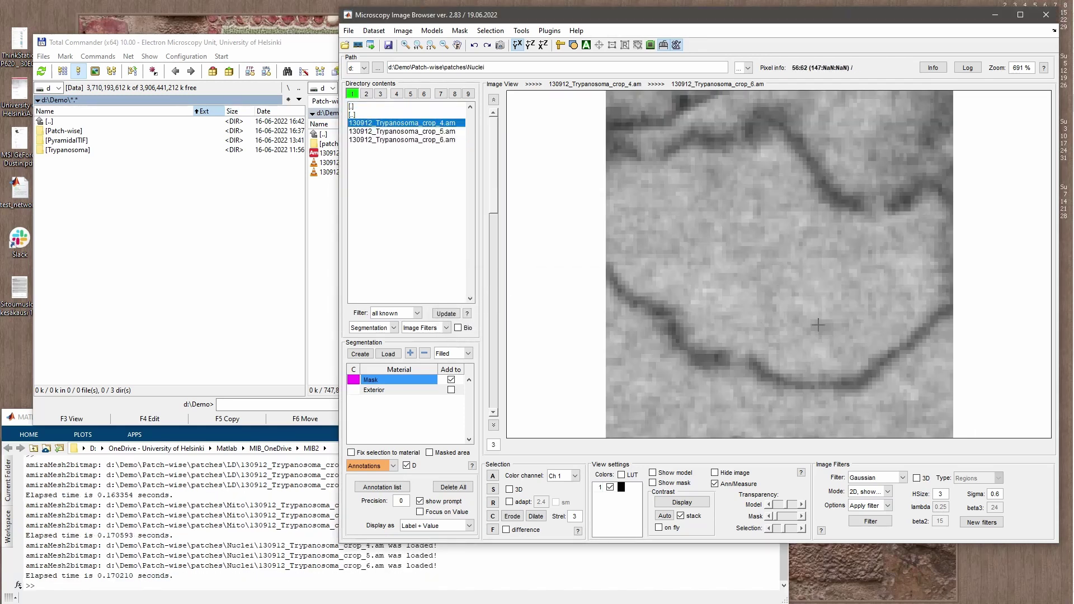
Load the full dataset 130912_Trypanosoma_001.am from the Patch-wise folder and go through its slices up to slice 427.
{"action": "double_click", "coordinate": [362, 116]}
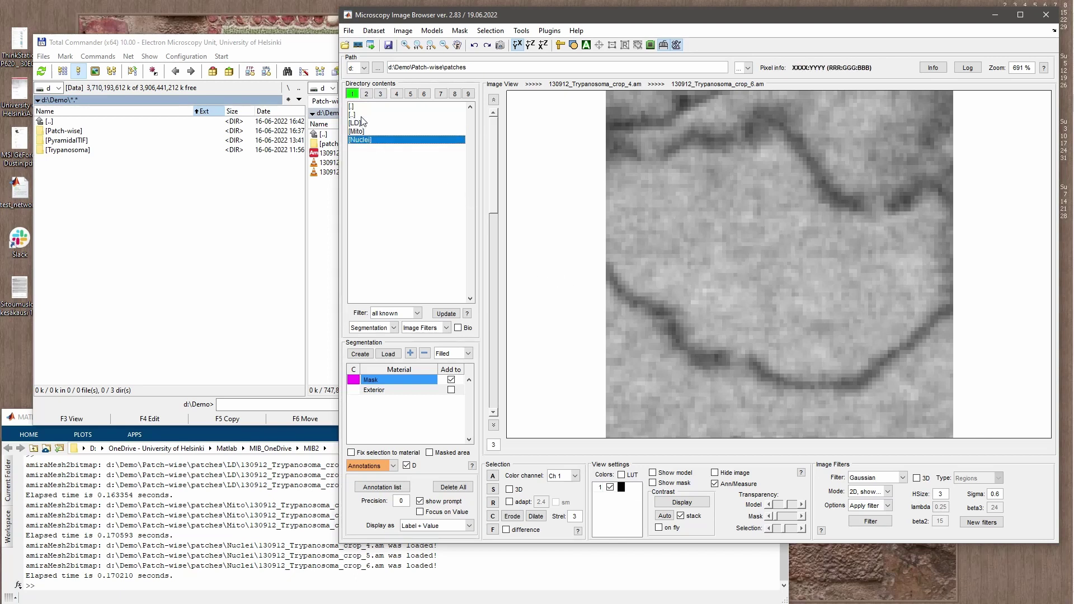
{"action": "double_click", "coordinate": [361, 115]}
{"action": "double_click", "coordinate": [402, 133]}
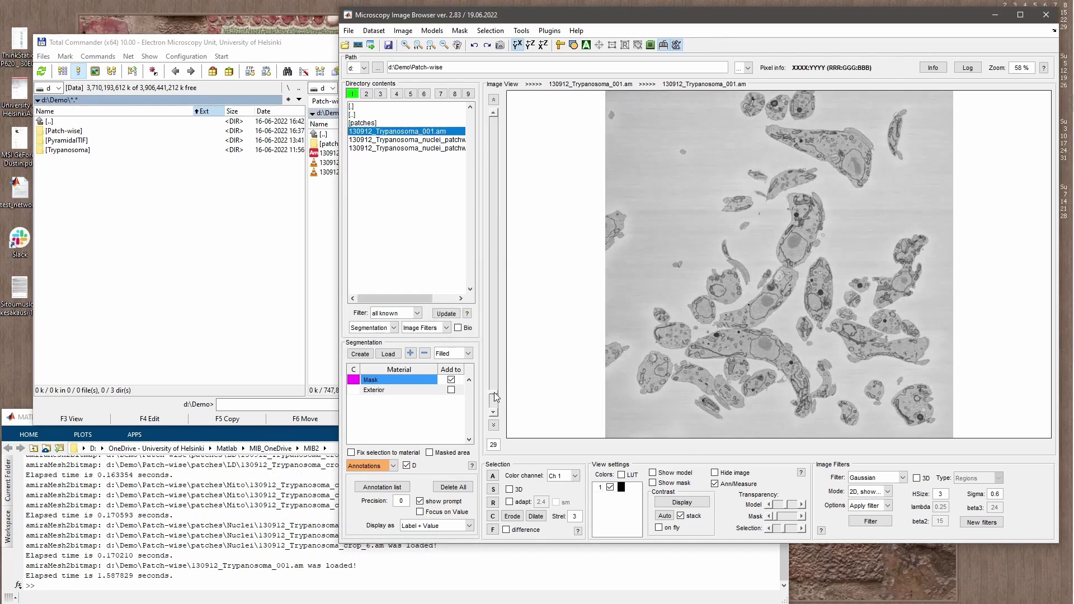
{"action": "left_click_drag", "start_coordinate": [495, 392], "coordinate": [487, 202]}
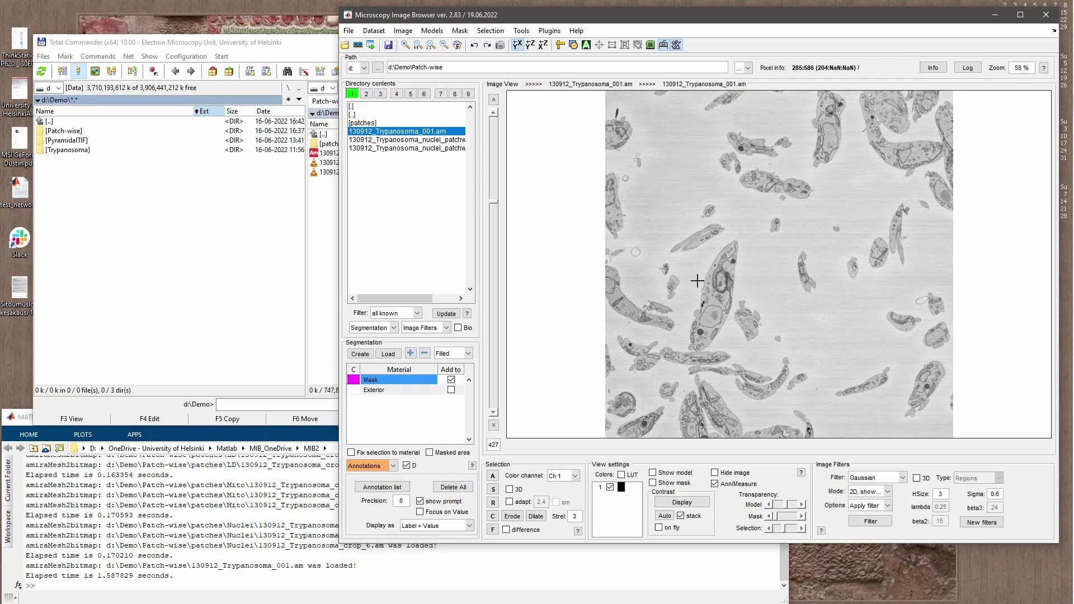
Switch to Total Commander and play the result videos 130912_Trypanosoma_nuclei_patchwise.mp4 and 130912_Trypanosoma_nuclei_patchwise3D.mp4.
{"action": "left_click", "coordinate": [329, 227]}
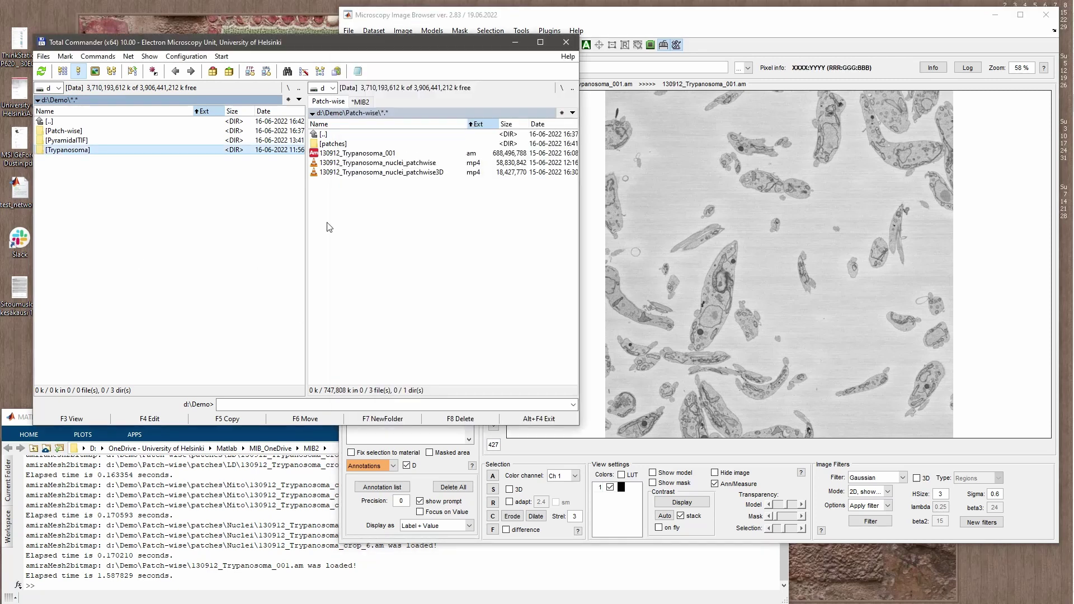
{"action": "double_click", "coordinate": [415, 163]}
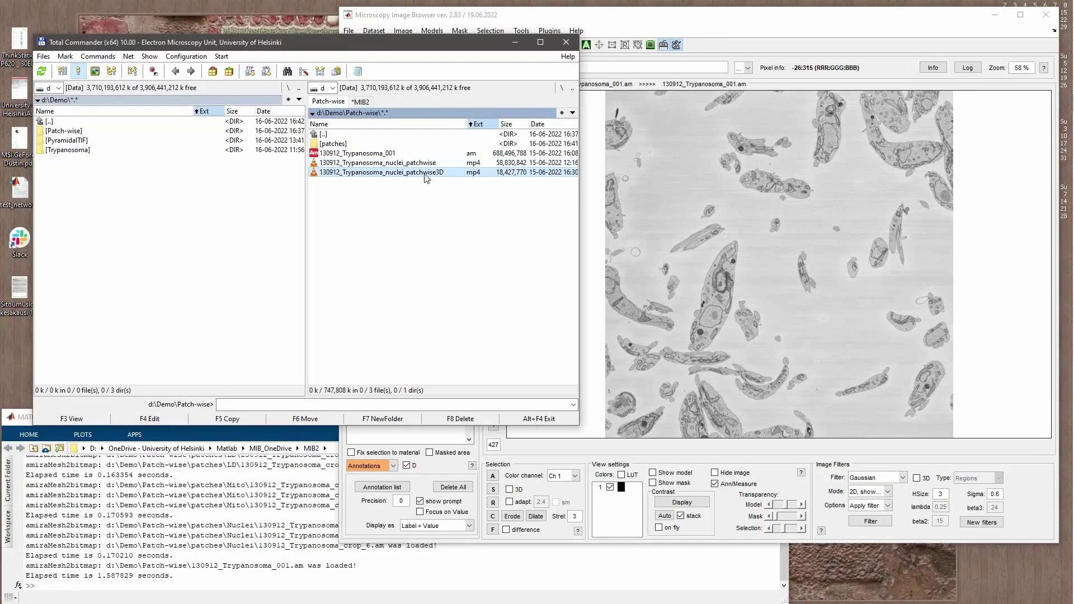
{"action": "double_click", "coordinate": [426, 177]}
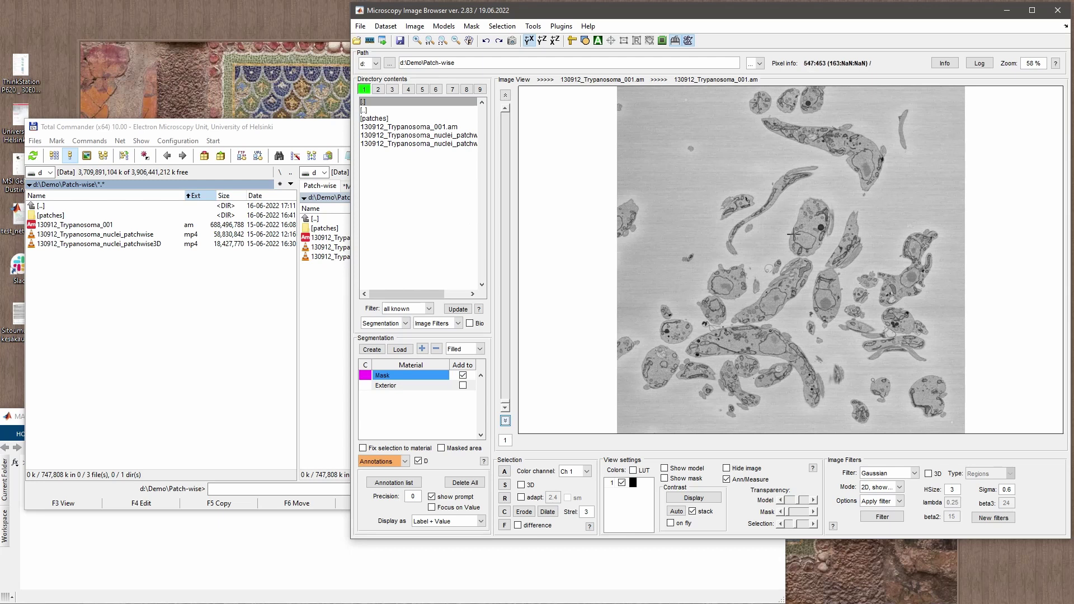
With the Annotations tool, label the nucleus of the large central cell on slice 57 as N with value 1.
{"action": "scroll", "coordinate": [760, 267], "scroll_direction": "down", "scroll_amount": 6}
{"action": "scroll", "coordinate": [760, 267], "scroll_direction": "down", "scroll_amount": 20}
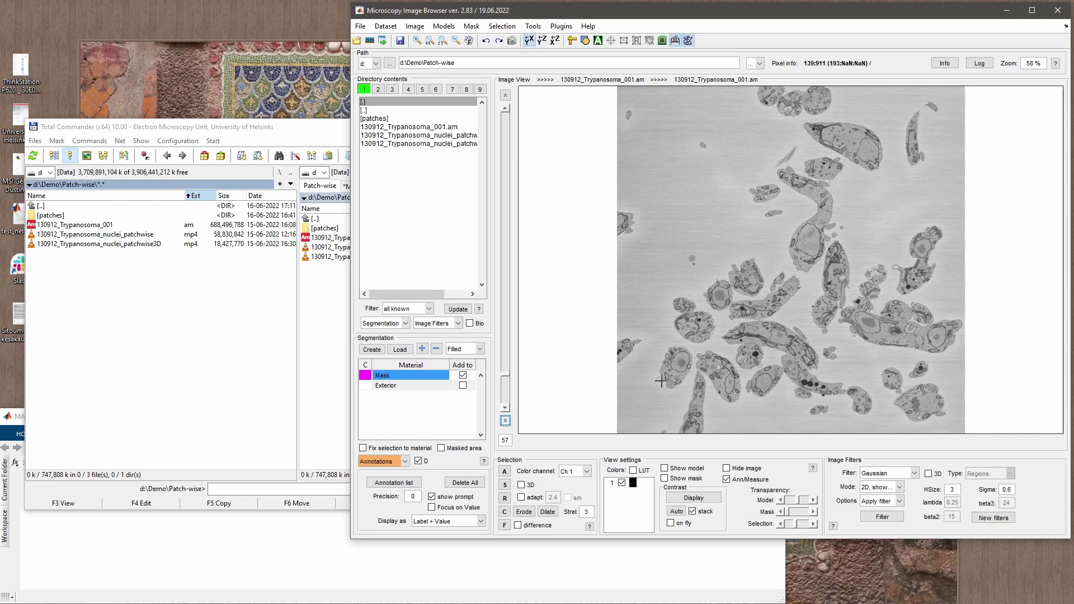
{"action": "left_click", "coordinate": [392, 460]}
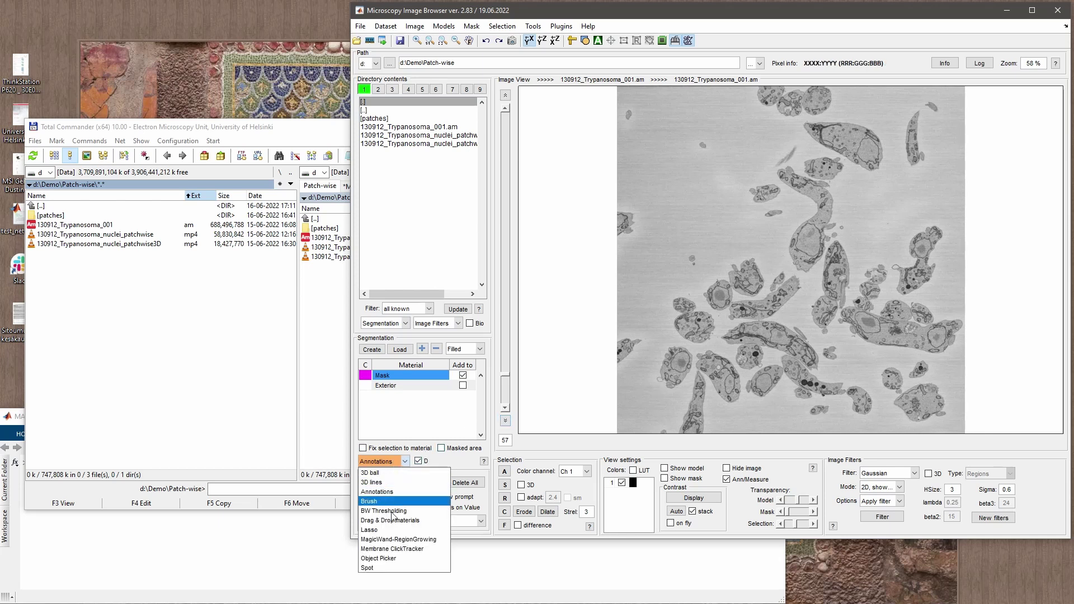
{"action": "left_click", "coordinate": [383, 493]}
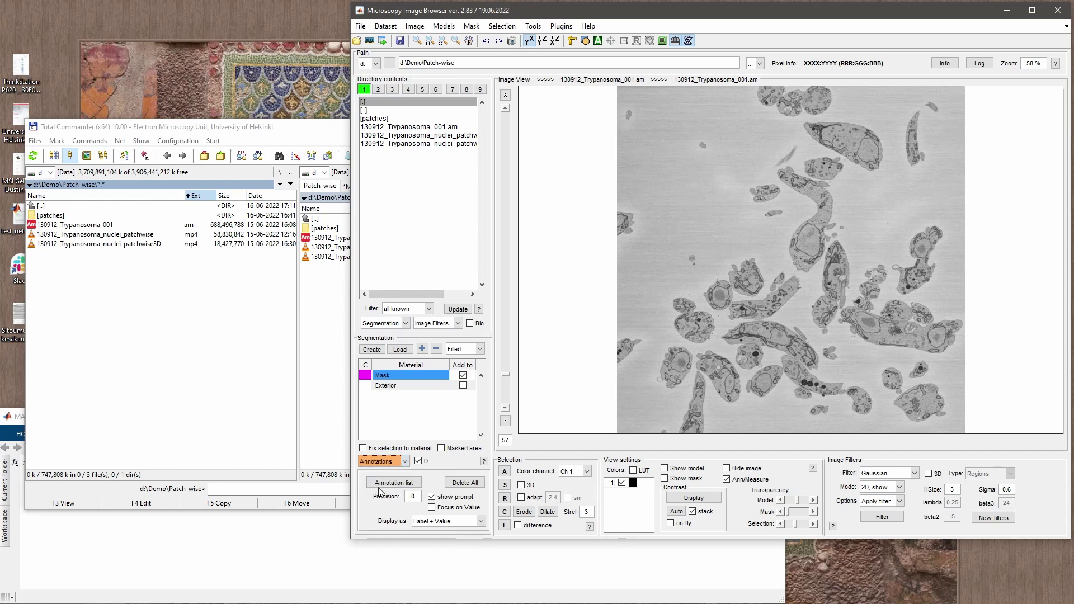
{"action": "key", "text": "w"}
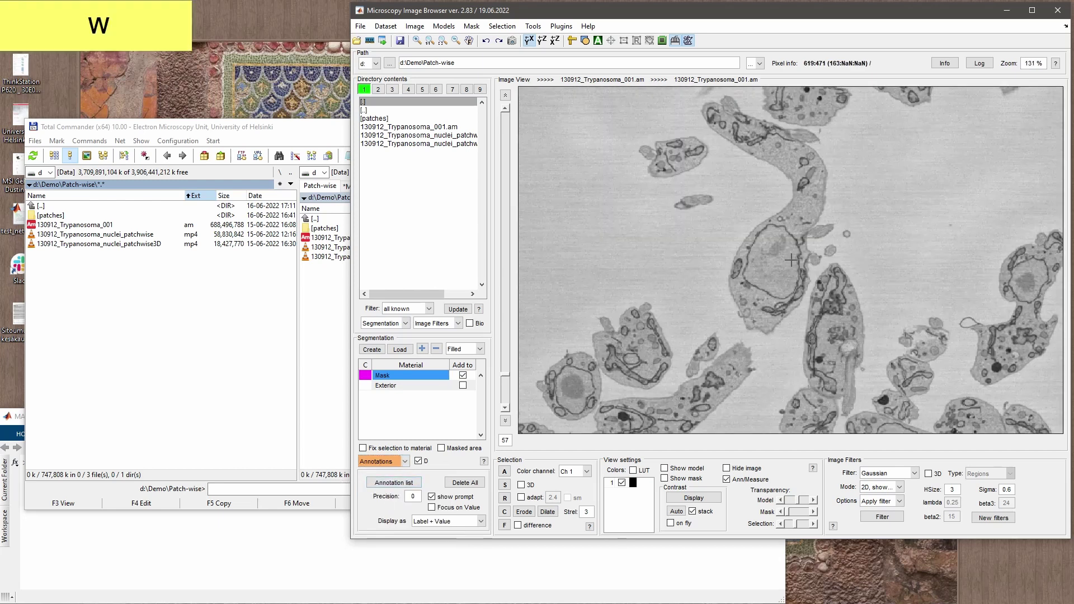
{"action": "left_click", "coordinate": [771, 263]}
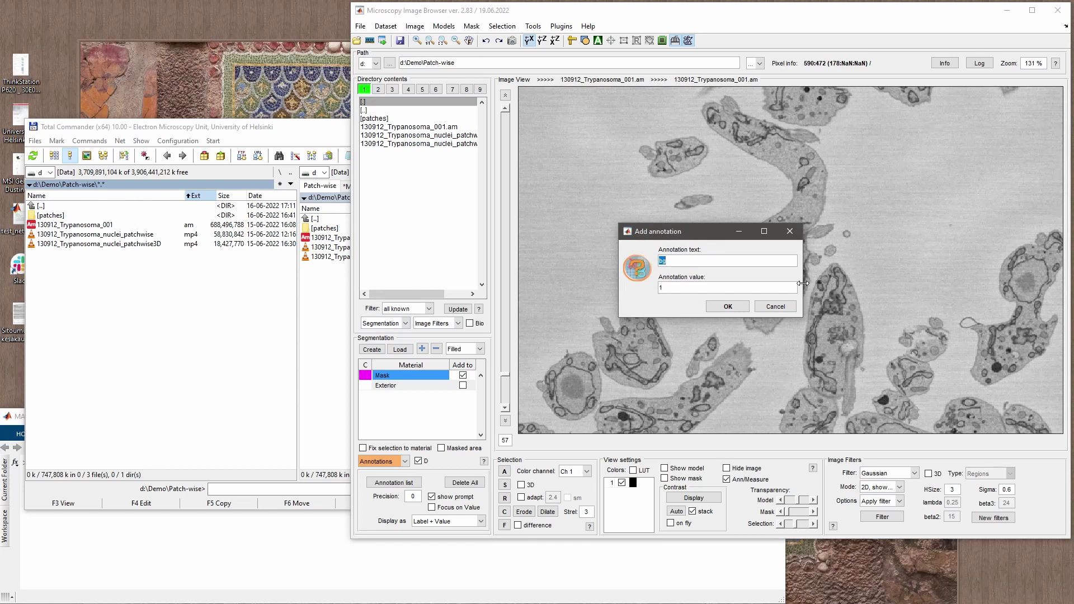
{"action": "type", "text": "N"}
{"action": "key", "text": "Return"}
Label four more nuclei among the lower left cells on slice 57 with the same N annotation.
{"action": "left_click_drag", "start_coordinate": [603, 409], "coordinate": [668, 286]}
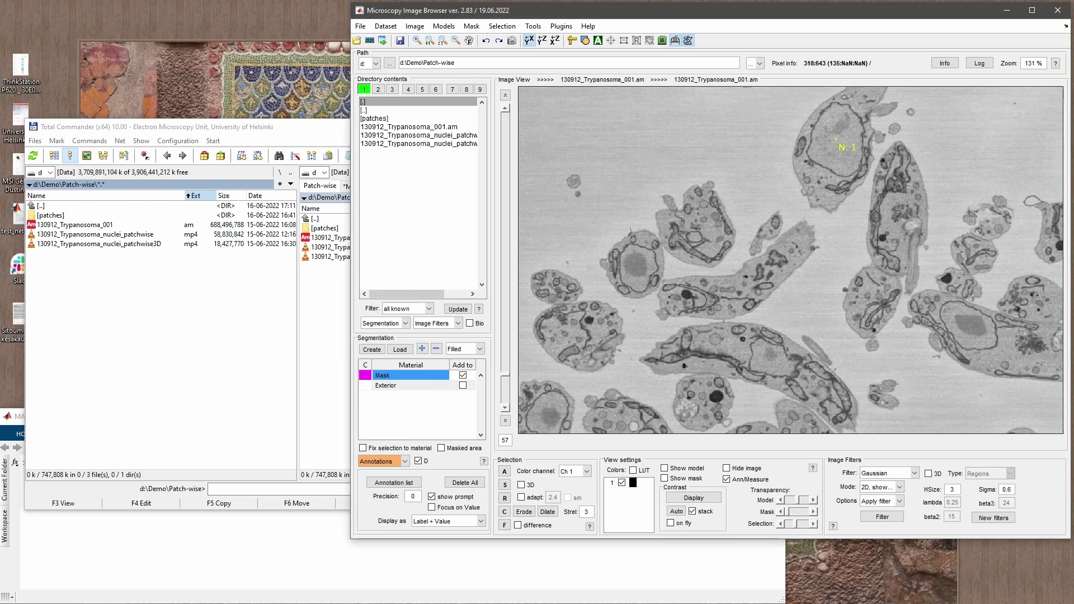
{"action": "left_click", "coordinate": [636, 260]}
{"action": "key", "text": "Return"}
{"action": "mouse_move", "coordinate": [561, 412]}
{"action": "left_mouse_down"}
{"action": "mouse_move", "coordinate": [567, 390]}
{"action": "mouse_move", "coordinate": [662, 297]}
{"action": "left_mouse_up"}
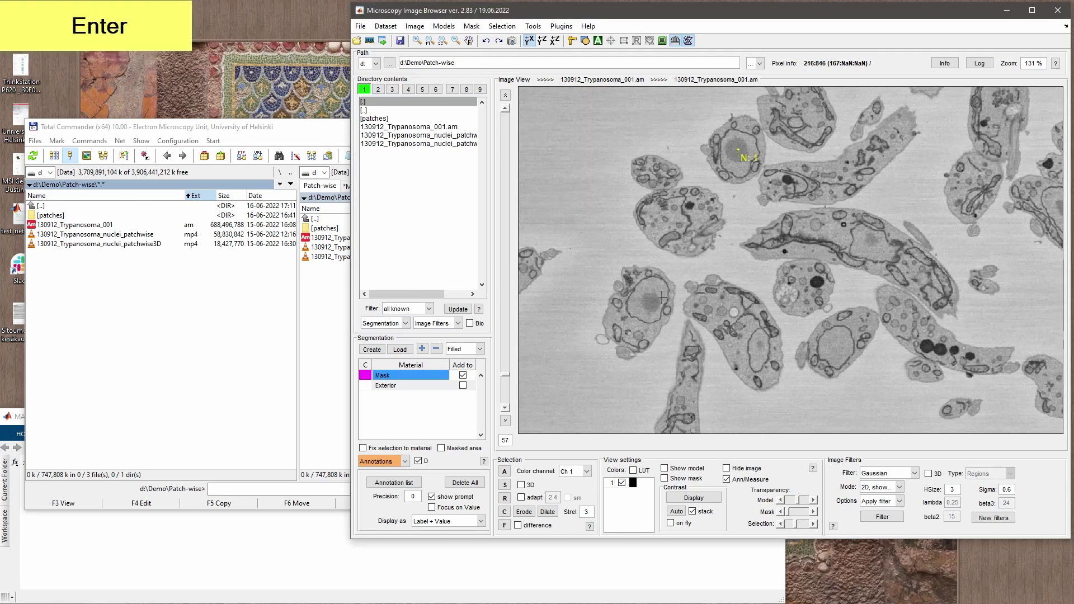
{"action": "left_click", "coordinate": [649, 298]}
{"action": "key", "text": "Return"}
{"action": "left_click", "coordinate": [758, 350]}
{"action": "key", "text": "Return"}
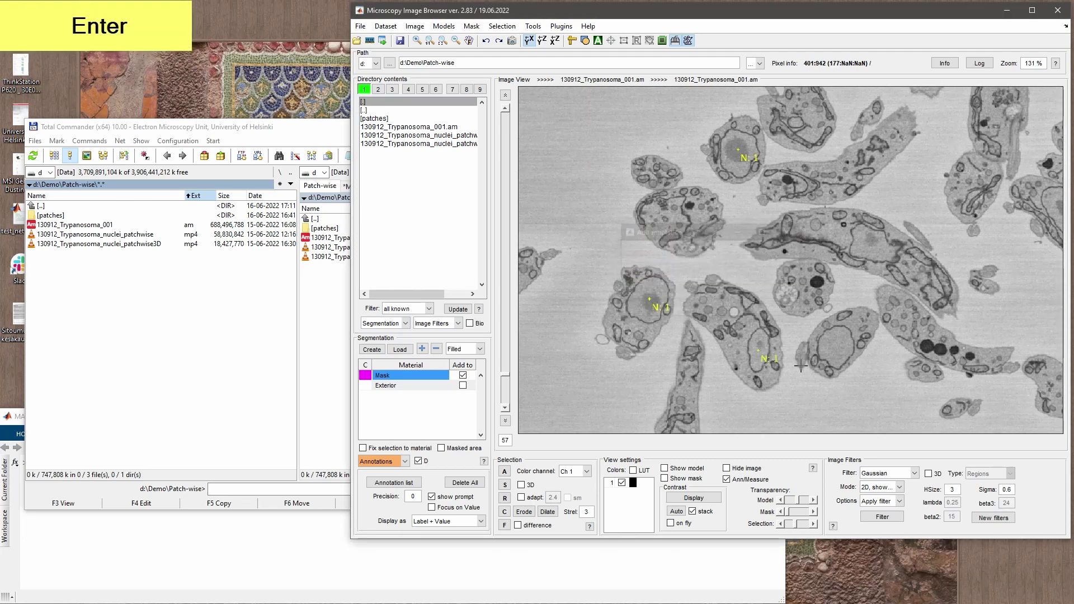
{"action": "left_click", "coordinate": [834, 347]}
{"action": "key", "text": "Return"}
Add N annotations to the lower oval cell's nucleus on slice 67 and the large upper cell's nucleus on slice 61.
{"action": "scroll", "coordinate": [862, 291], "scroll_direction": "down", "scroll_amount": 10}
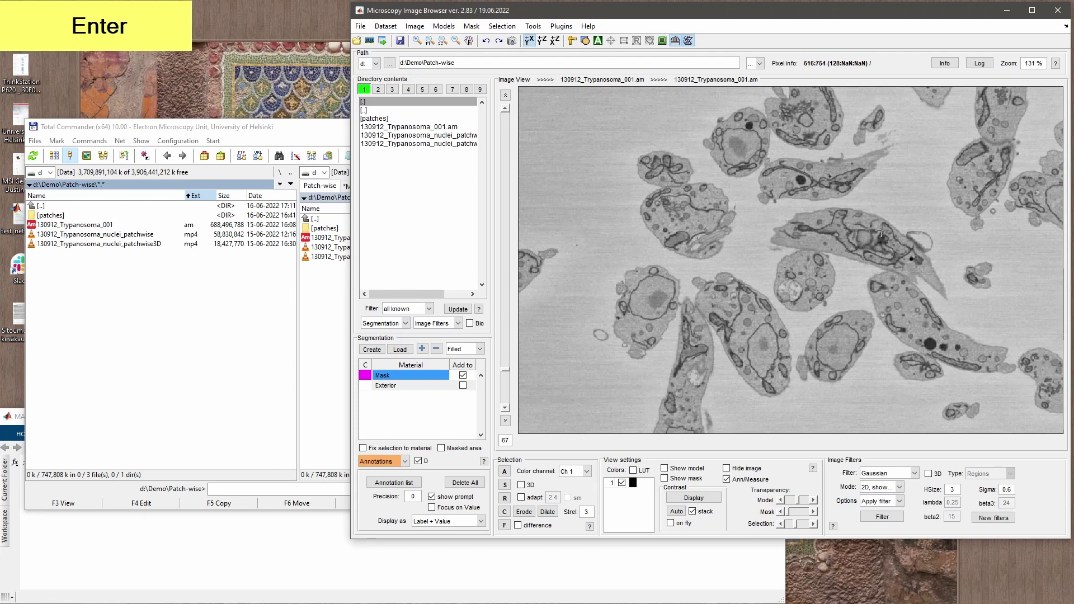
{"action": "left_click", "coordinate": [839, 346]}
{"action": "key", "text": "Return"}
{"action": "scroll", "coordinate": [772, 364], "scroll_direction": "up", "scroll_amount": 6}
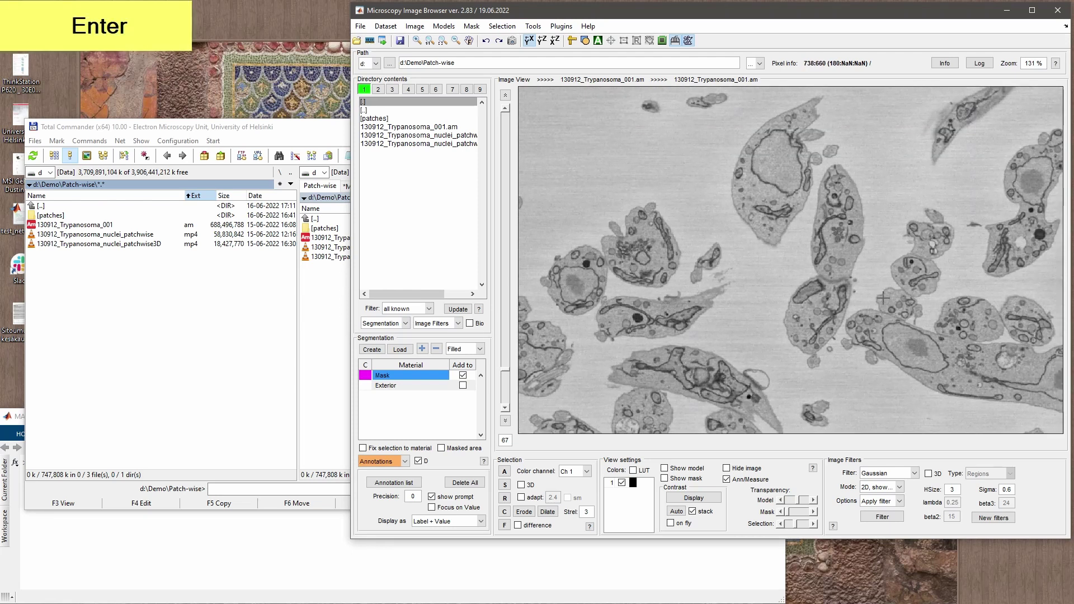
{"action": "left_click", "coordinate": [776, 164]}
{"action": "key", "text": "Return"}
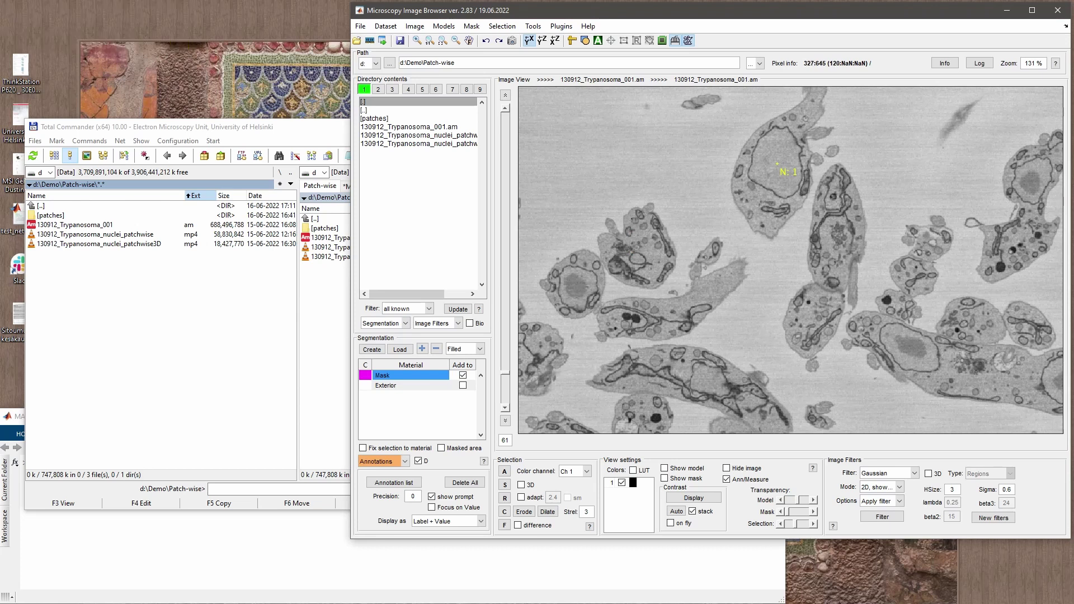
Turn off the annotation prompt and label the nucleus of the round cell at the left of slice 61 with N.
{"action": "left_click", "coordinate": [432, 497]}
{"action": "left_click", "coordinate": [579, 285]}
{"action": "key", "text": "Right"}
{"action": "key", "text": "Down"}
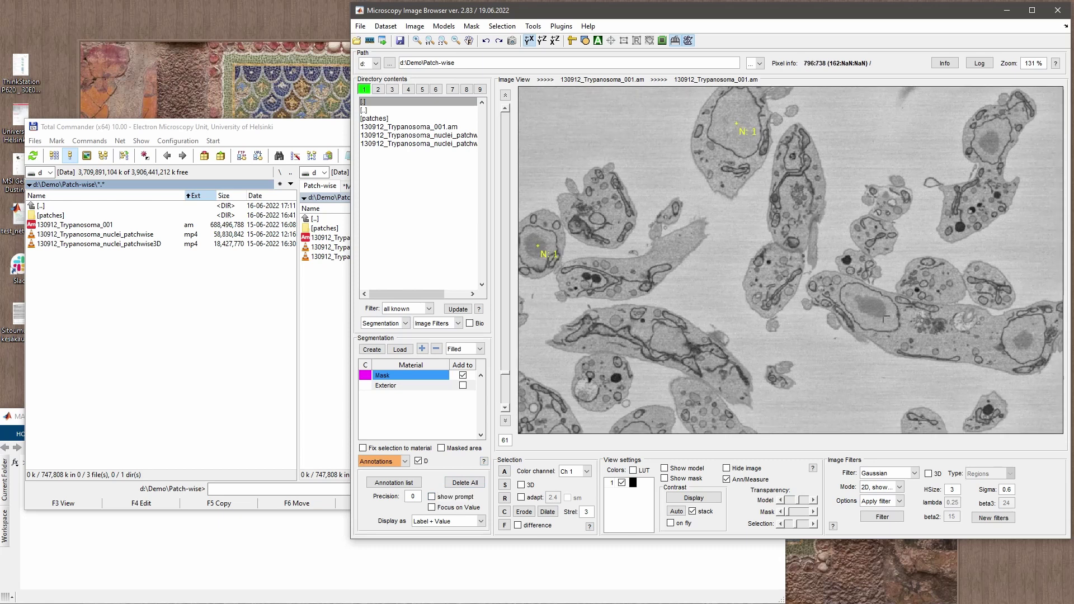
Label further nuclei in the right and upper parts of slice 61 with N annotations.
{"action": "key", "text": "Right"}
{"action": "key", "text": "Down"}
{"action": "key", "text": "Right"}
{"action": "key", "text": "Down"}
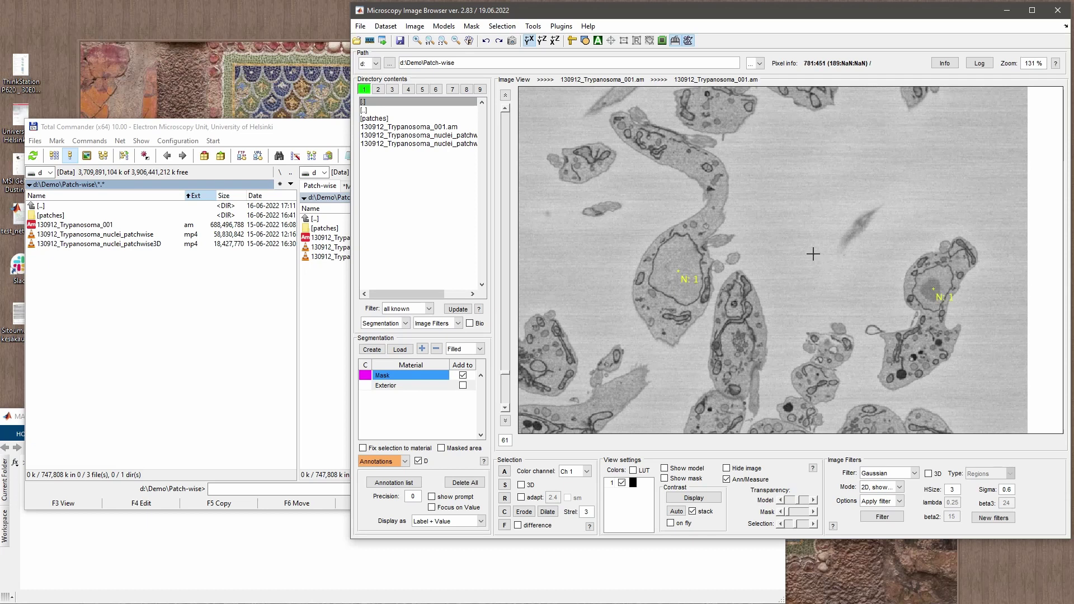
{"action": "key", "text": "Left"}
{"action": "key", "text": "Up"}
{"action": "key", "text": "Up"}
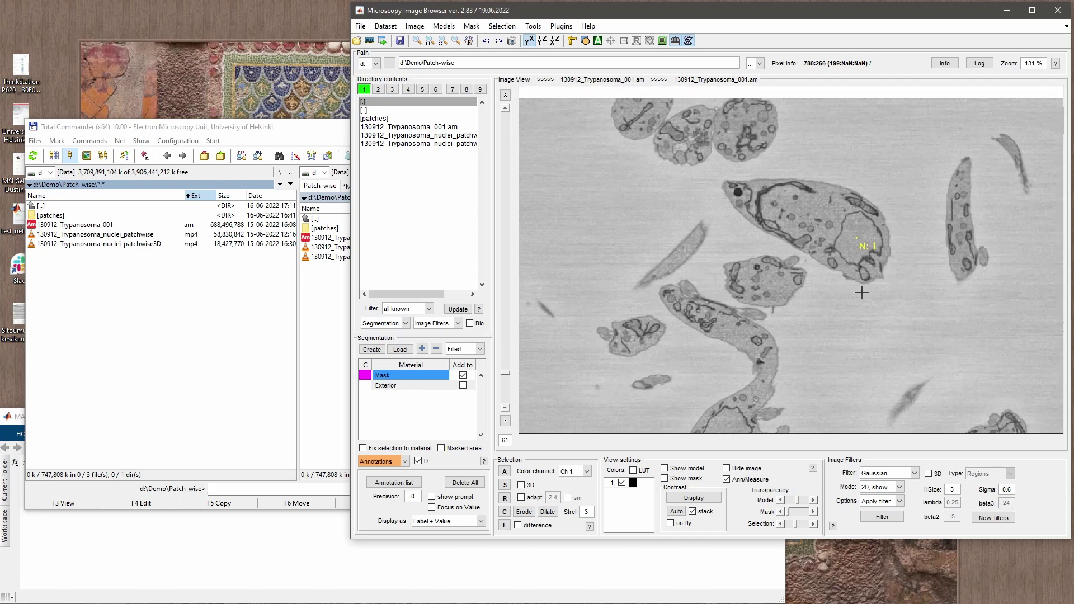
Label the round cell's nucleus near the upper edge of slice 76 with N and redo the last annotation action.
{"action": "scroll", "coordinate": [733, 257], "scroll_direction": "down", "scroll_amount": 15}
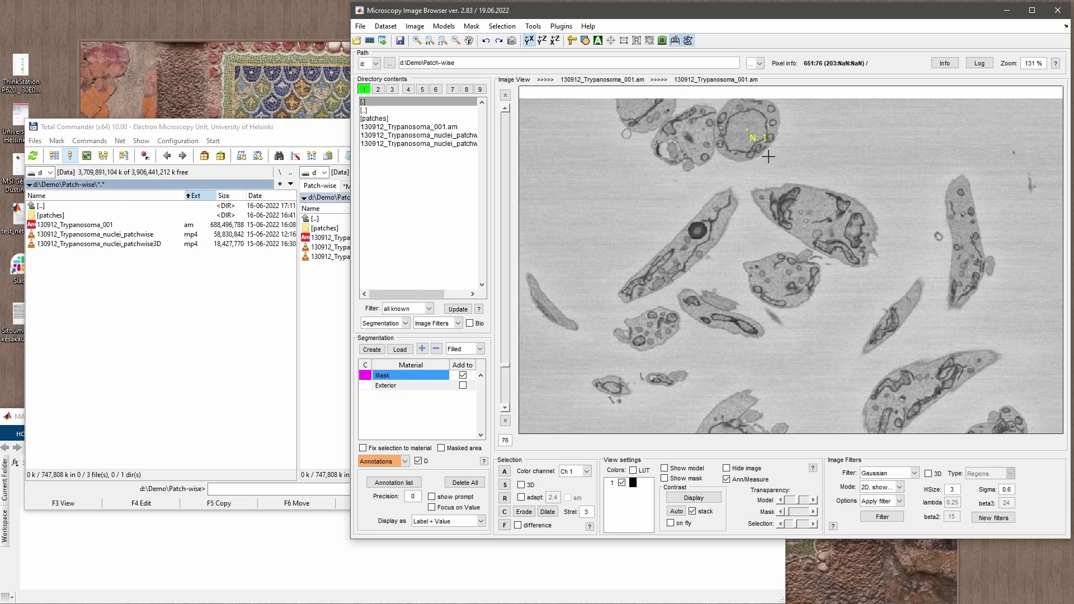
{"action": "left_click", "coordinate": [498, 40]}
{"action": "left_click_drag", "start_coordinate": [709, 286], "coordinate": [736, 276]}
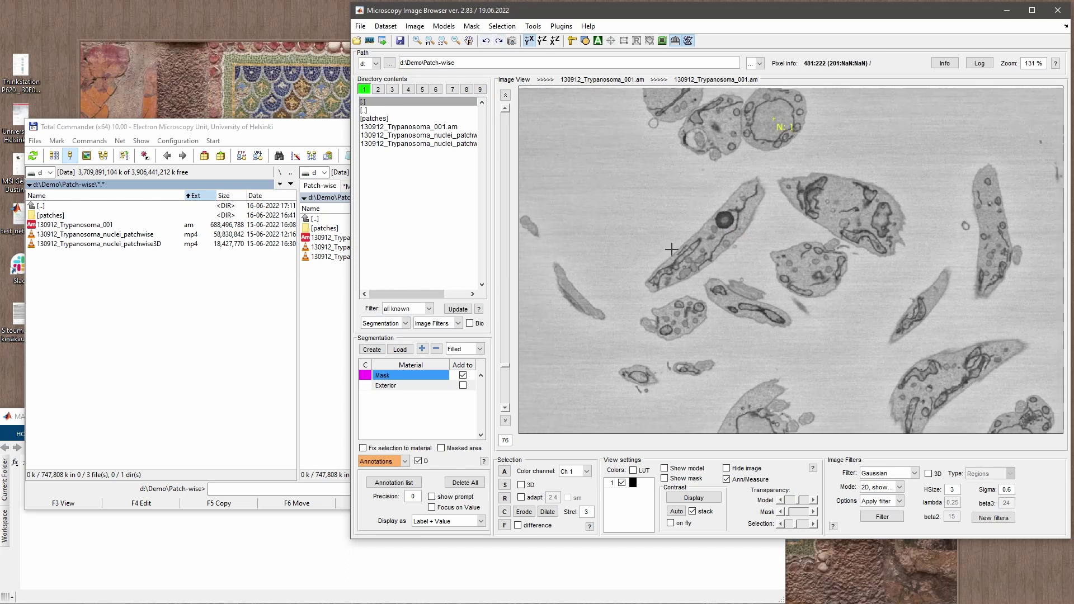
Label six nuclei on slice 64 with N annotations, in the large upper cell, the lower left cells and the long right cell.
{"action": "scroll", "coordinate": [671, 249], "scroll_direction": "up", "scroll_amount": 12}
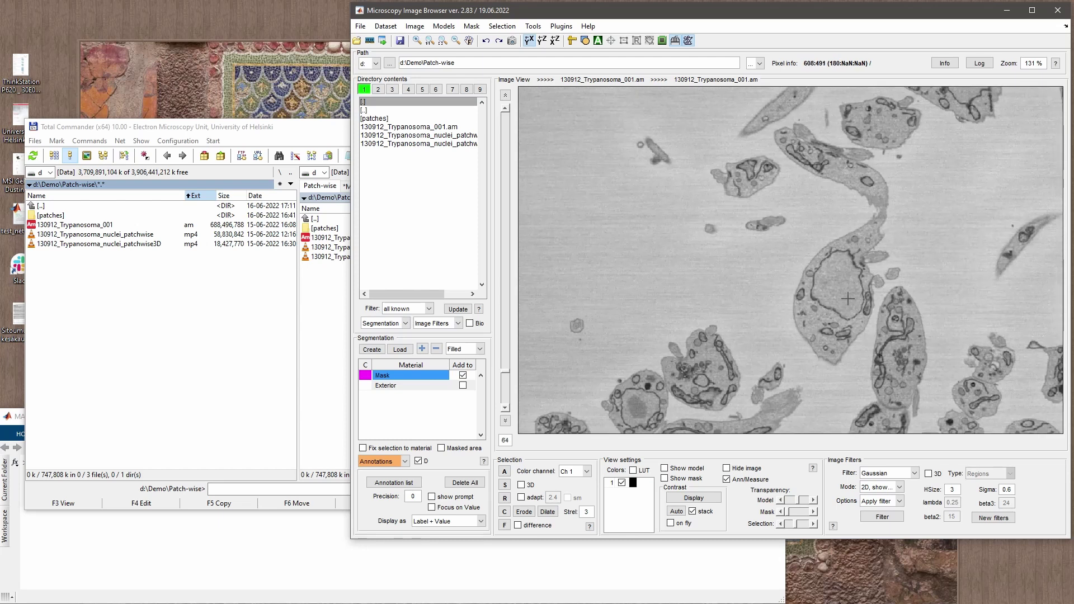
{"action": "key", "text": "q"}
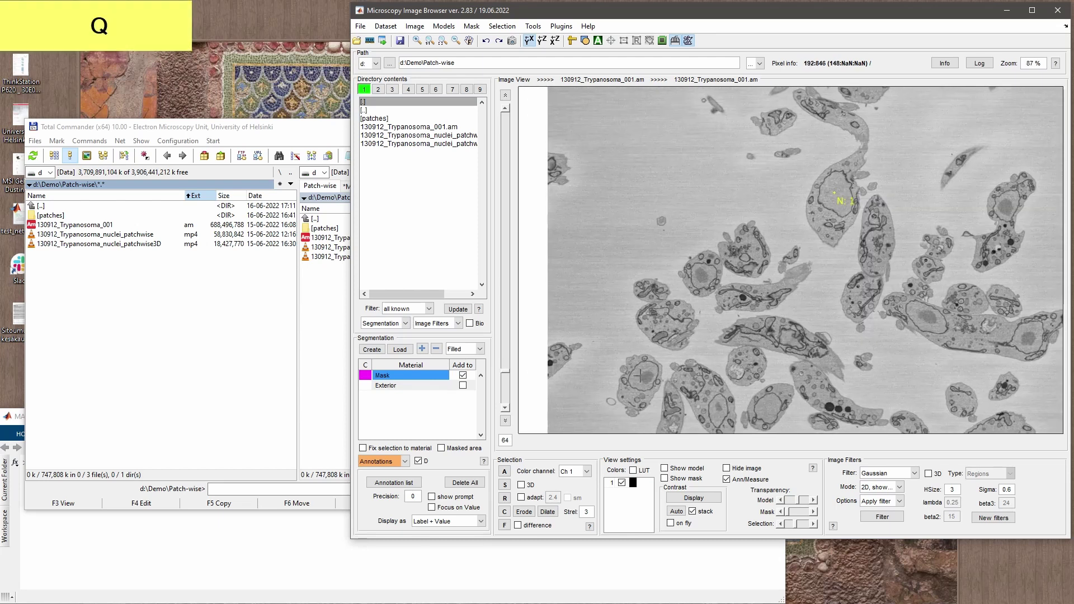
{"action": "left_click", "coordinate": [641, 378]}
{"action": "left_click", "coordinate": [770, 408]}
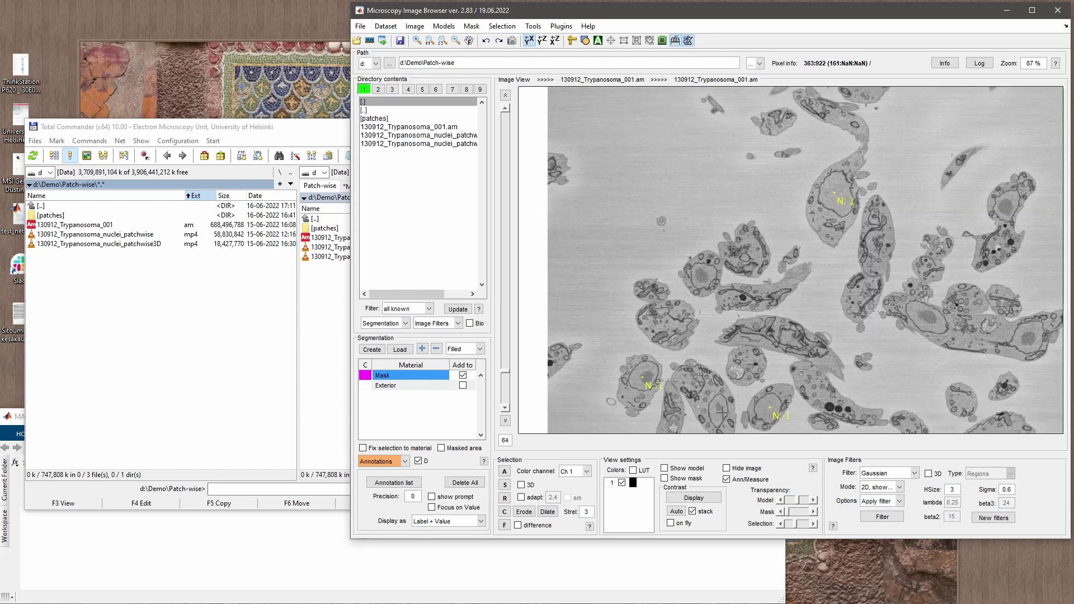
{"action": "left_click", "coordinate": [720, 412]}
{"action": "left_click_drag", "start_coordinate": [928, 318], "coordinate": [854, 324]}
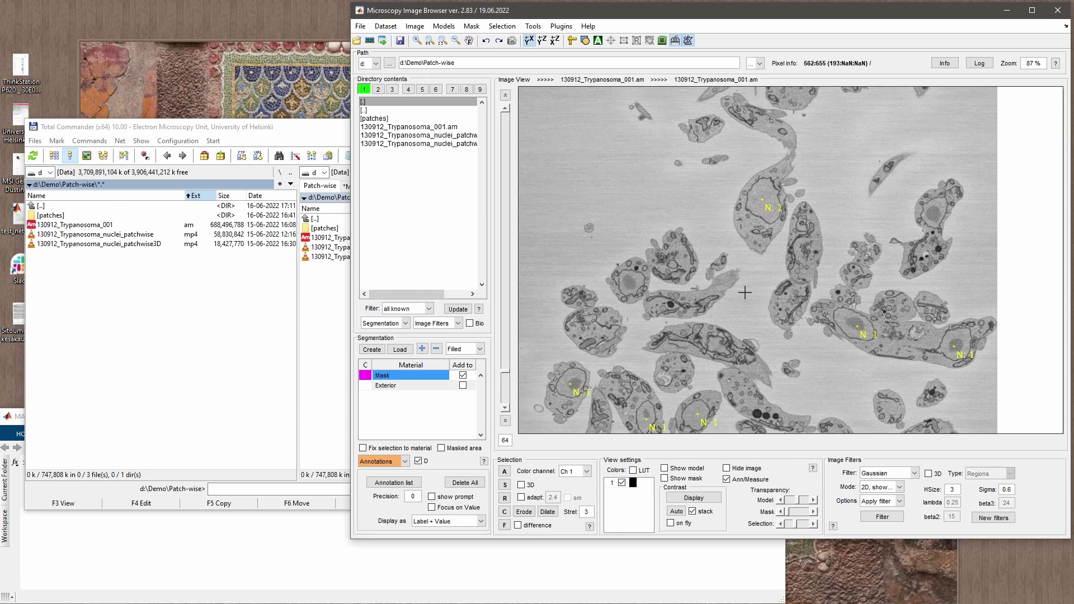
Turn on the annotation prompt and label three background points in the upper left part of slice 64 with bg annotations.
{"action": "left_click", "coordinate": [432, 497]}
{"action": "left_click", "coordinate": [624, 244]}
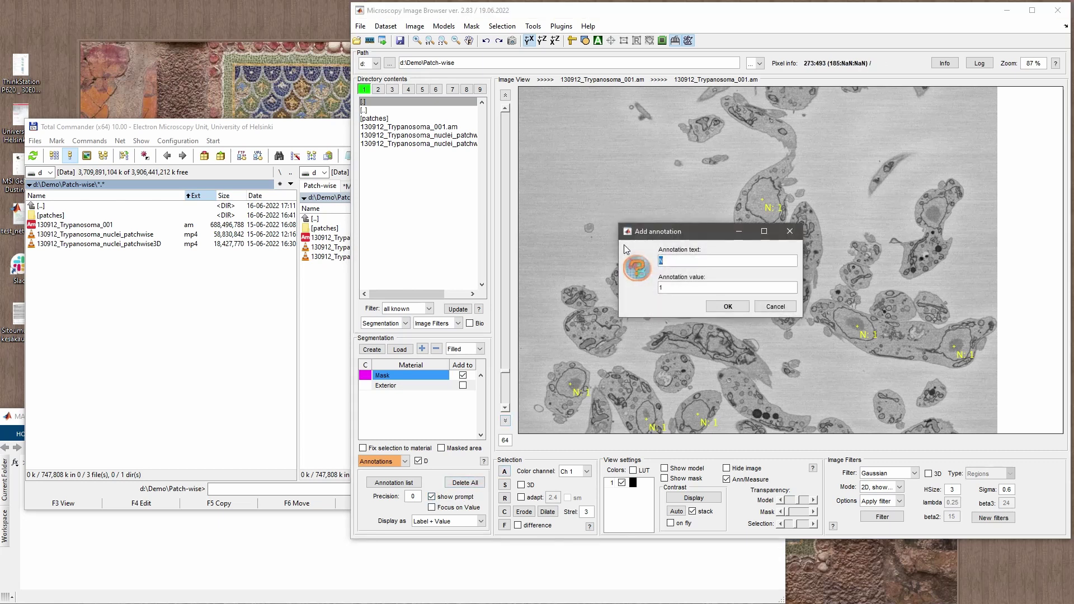
{"action": "type", "text": "bg"}
{"action": "key", "text": "Return"}
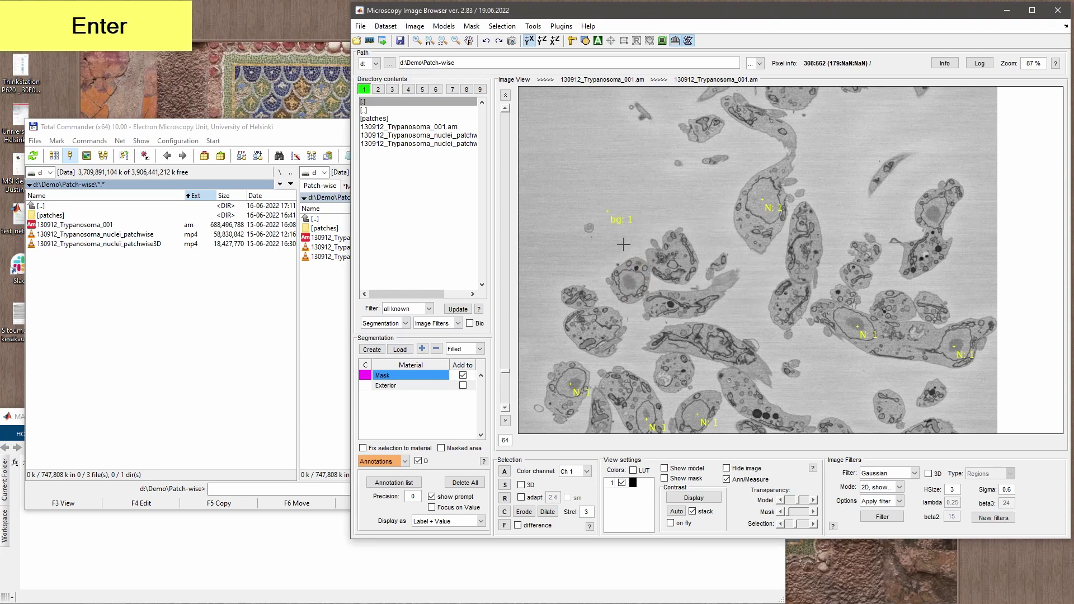
{"action": "left_click", "coordinate": [696, 172]}
{"action": "key", "text": "Return"}
{"action": "left_click", "coordinate": [704, 129]}
{"action": "key", "text": "Return"}
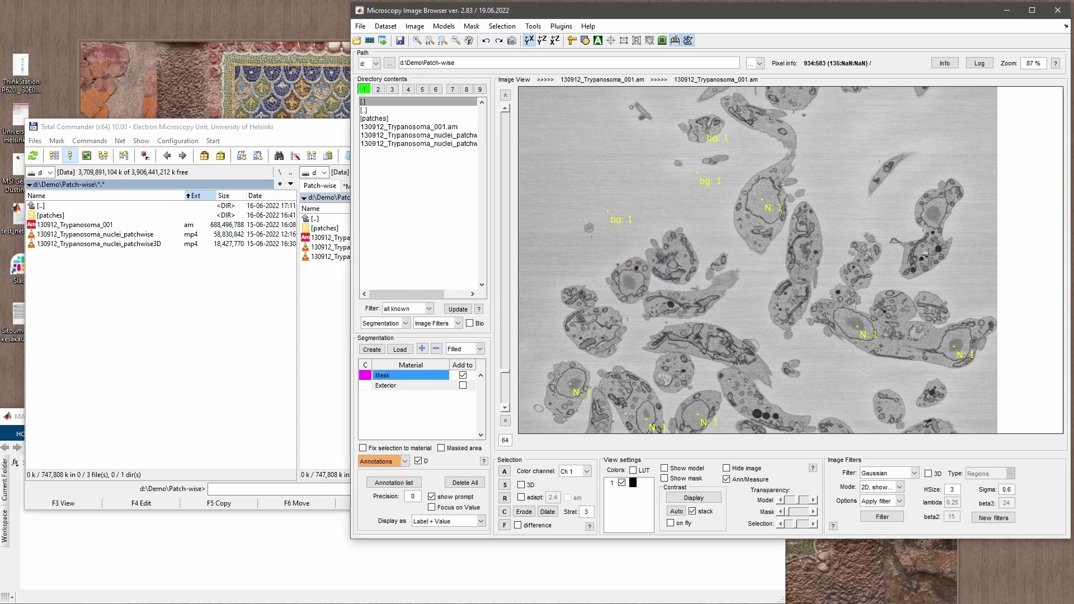
Turn off the annotation prompt and label further background points on slice 64, in the central and right cells, with bg.
{"action": "left_click", "coordinate": [431, 497]}
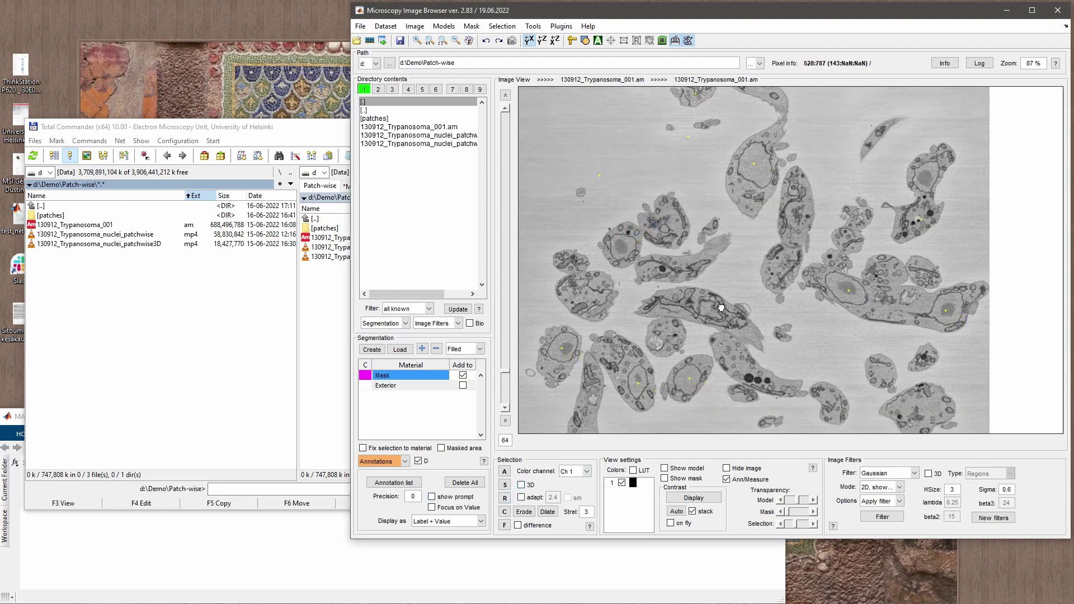
{"action": "left_click", "coordinate": [665, 275]}
{"action": "key", "text": "Return"}
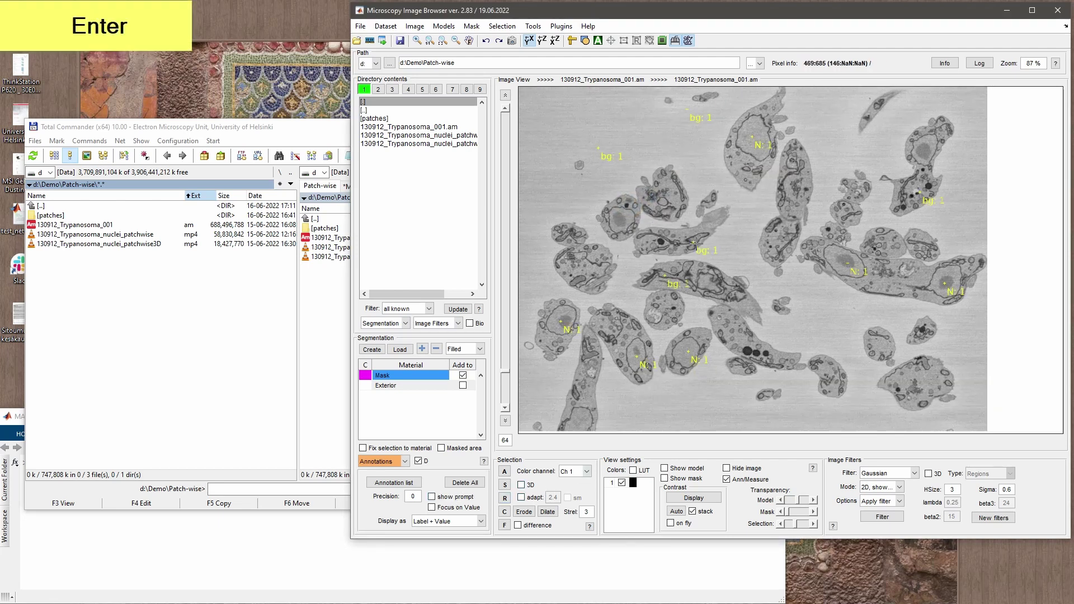
Label eight background points on slice 84 with bg annotations, covering non-nuclear cell areas and the empty space between cells.
{"action": "scroll", "coordinate": [796, 235], "scroll_direction": "down", "scroll_amount": 20}
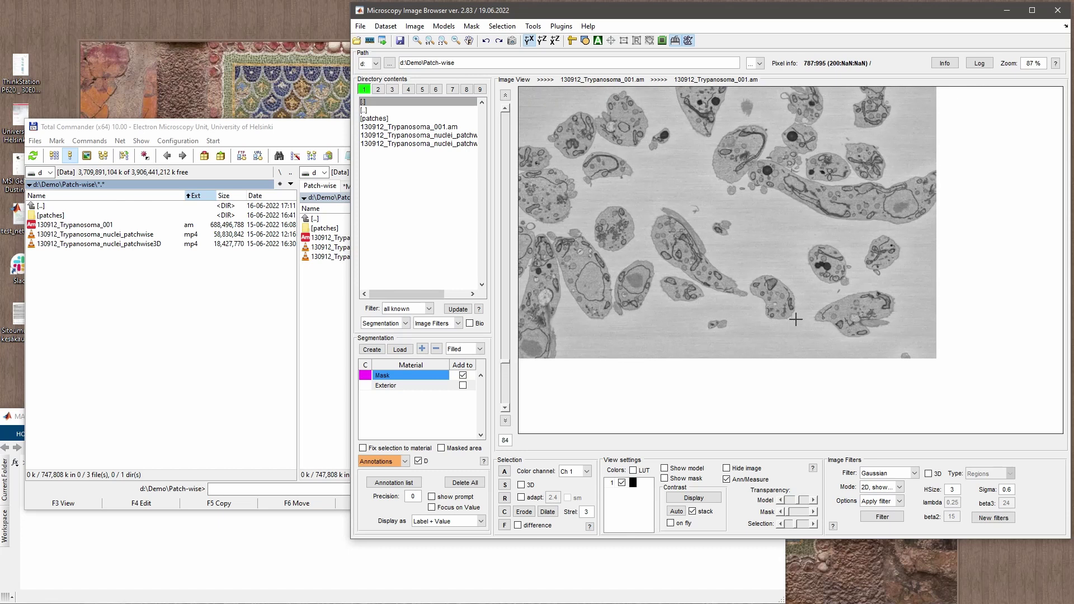
{"action": "left_click", "coordinate": [735, 163]}
{"action": "left_click", "coordinate": [787, 237]}
{"action": "left_click", "coordinate": [863, 274]}
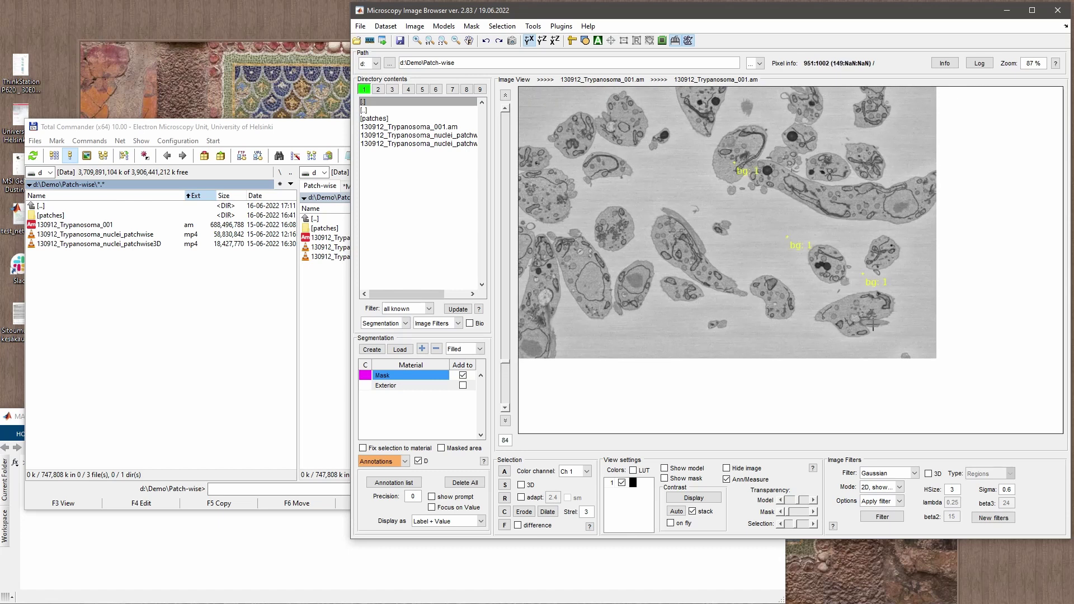
{"action": "left_click", "coordinate": [753, 308]}
{"action": "left_click", "coordinate": [616, 222]}
{"action": "left_click", "coordinate": [600, 167]}
{"action": "left_click_drag", "start_coordinate": [633, 163], "coordinate": [681, 253]}
{"action": "left_click", "coordinate": [627, 222]}
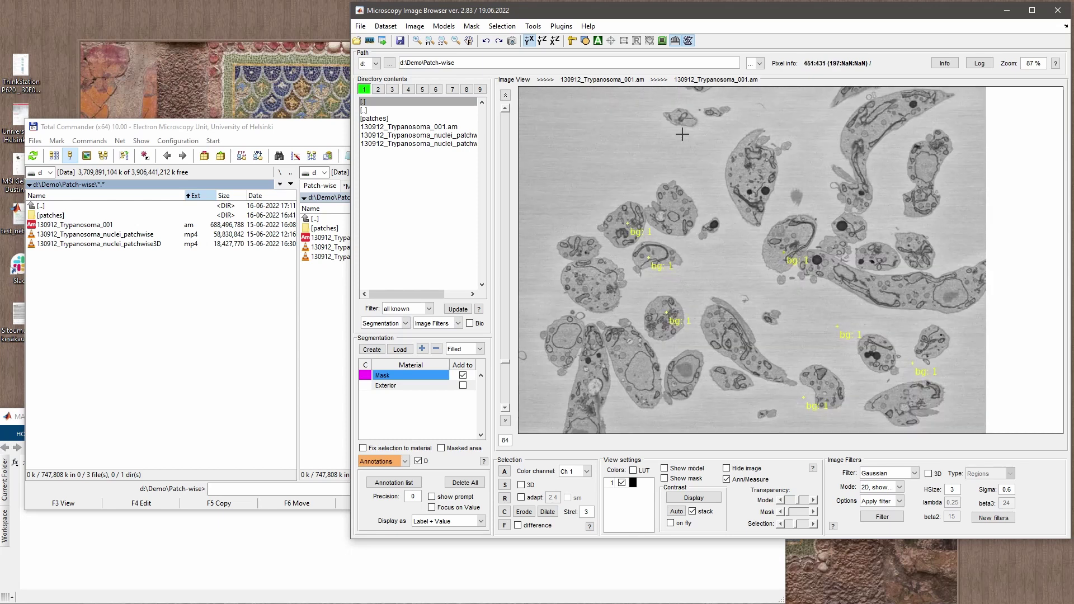
{"action": "left_click", "coordinate": [681, 124]}
Return to slice 1, open the list of annotations and look through its N and bg entries.
{"action": "left_click", "coordinate": [506, 421]}
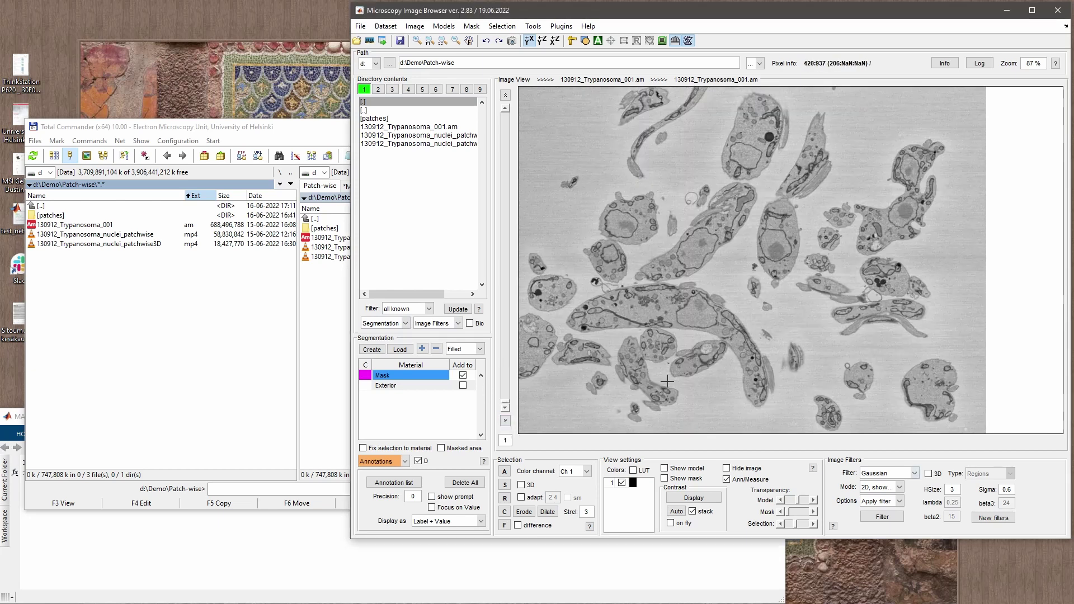
{"action": "left_click", "coordinate": [398, 482]}
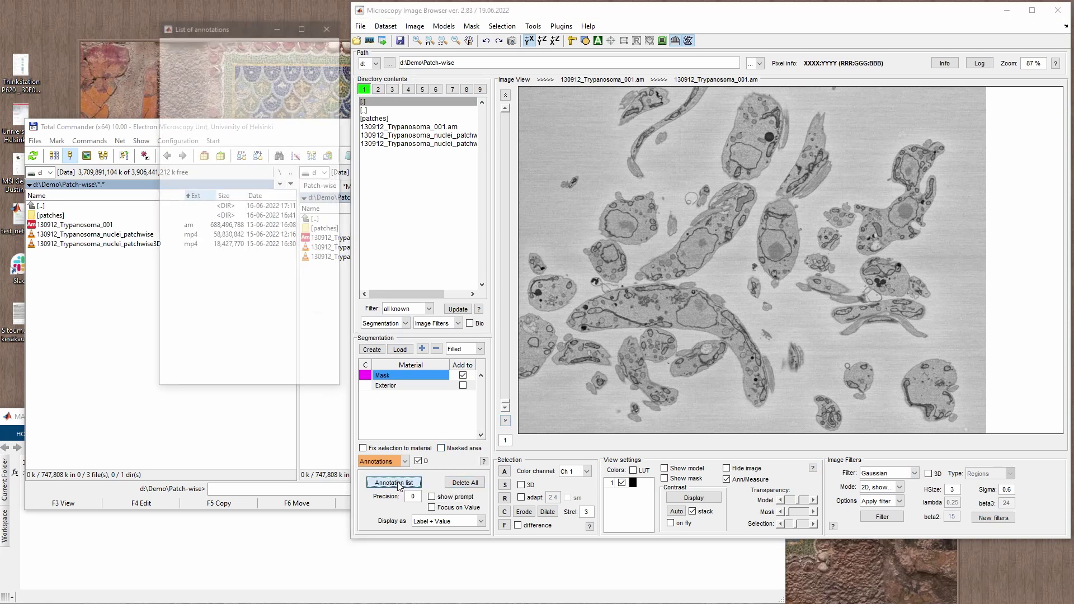
{"action": "left_click_drag", "start_coordinate": [323, 85], "coordinate": [324, 324]}
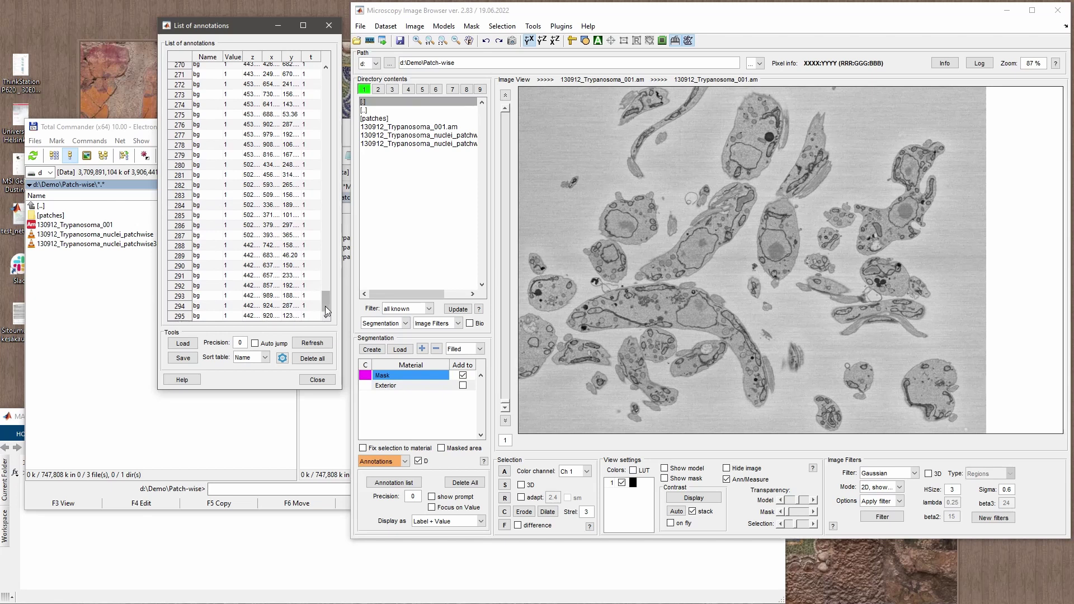
{"action": "mouse_move", "coordinate": [325, 306]}
{"action": "left_mouse_down"}
{"action": "mouse_move", "coordinate": [328, 197]}
{"action": "mouse_move", "coordinate": [317, 160]}
{"action": "left_mouse_up"}
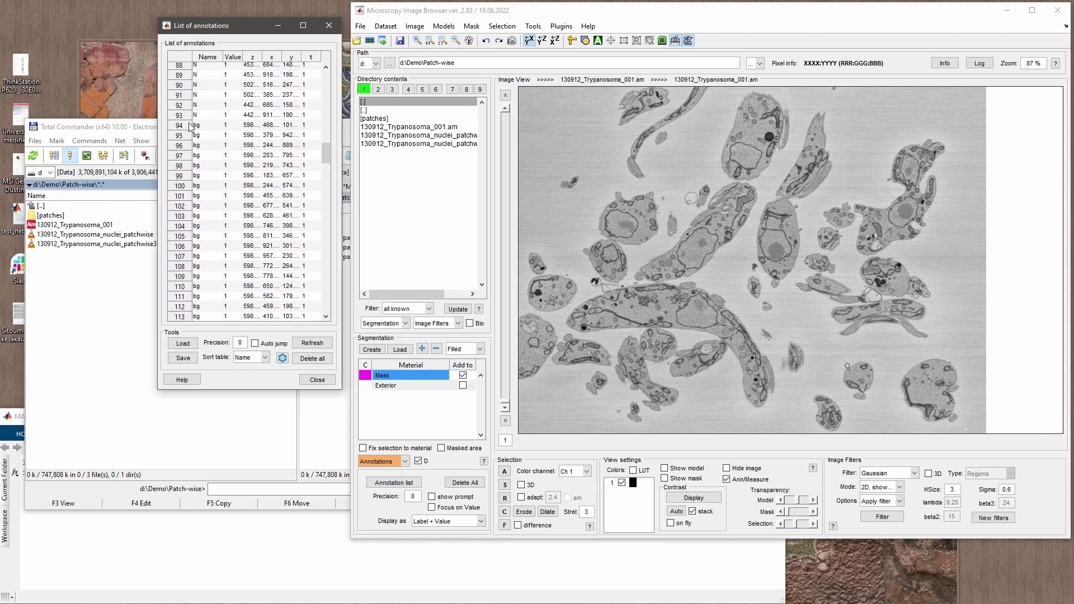
{"action": "left_click_drag", "start_coordinate": [325, 158], "coordinate": [323, 156]}
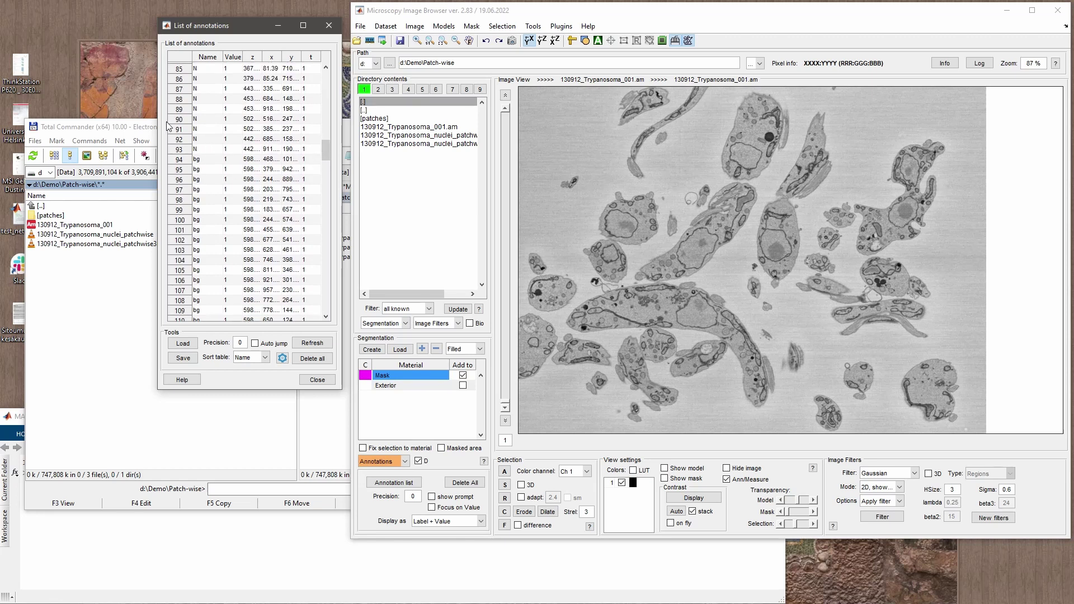
Select all N annotations in the list and start cropping out patches around them.
{"action": "double_click", "coordinate": [247, 150]}
{"action": "mouse_move", "coordinate": [326, 163]}
{"action": "left_mouse_down"}
{"action": "mouse_move", "coordinate": [327, 75]}
{"action": "mouse_move", "coordinate": [331, 163]}
{"action": "mouse_move", "coordinate": [327, 143]}
{"action": "left_mouse_up"}
{"action": "left_click", "coordinate": [208, 57]}
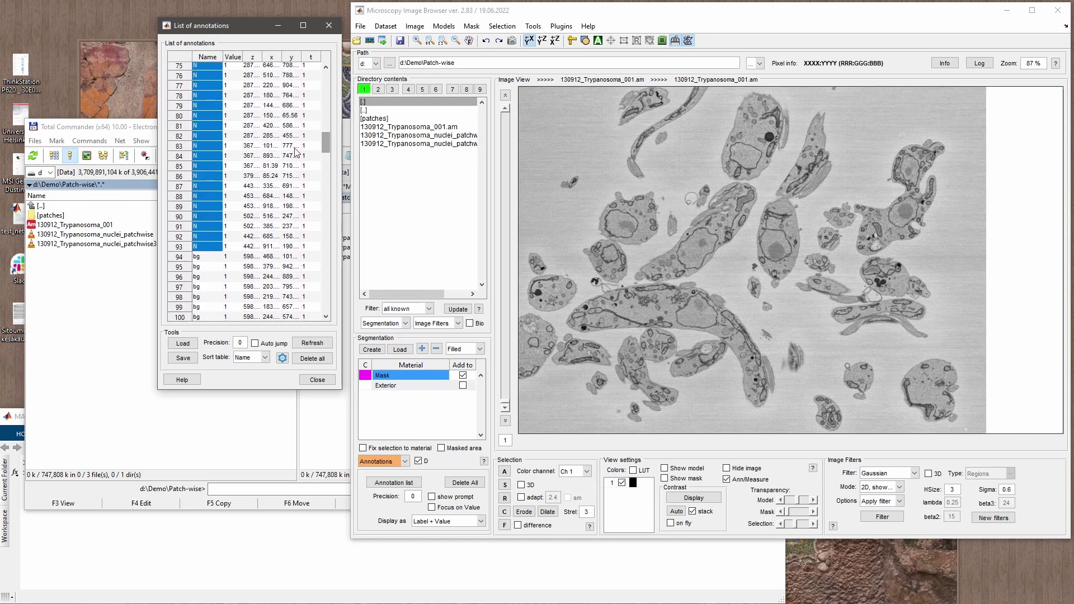
{"action": "right_click", "coordinate": [209, 215]}
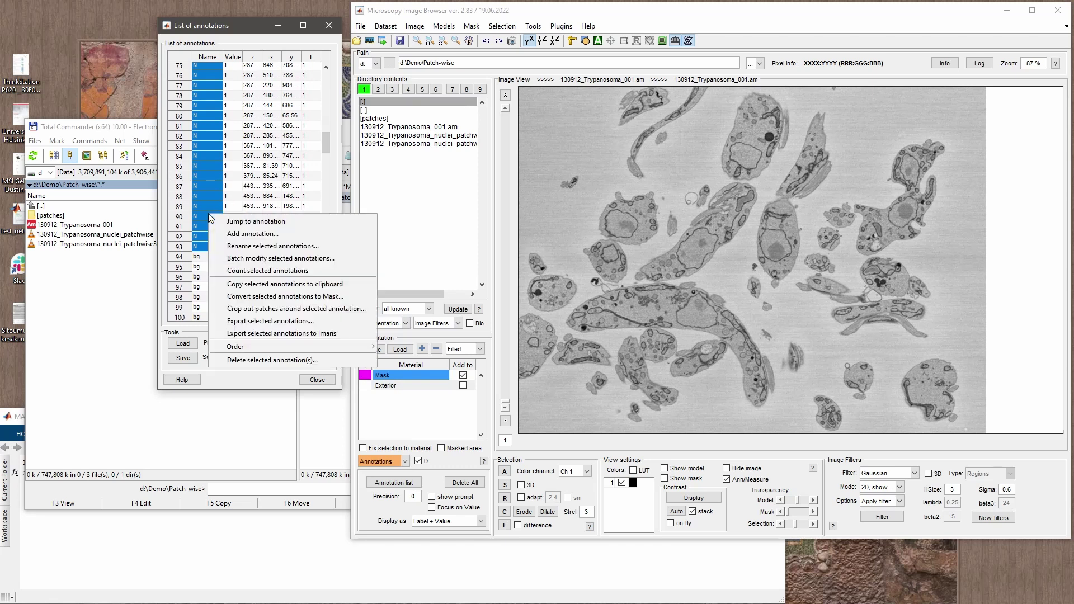
{"action": "left_click", "coordinate": [268, 312]}
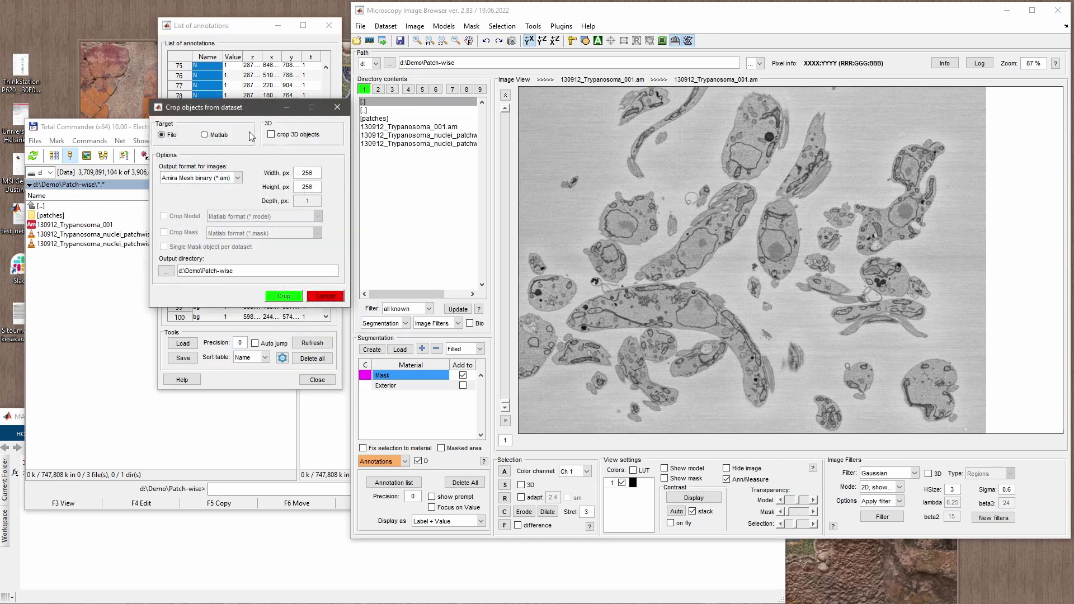
Keep Amira Mesh binary (*.am) as the image output format and set the patch width and height to 100 px.
{"action": "left_click", "coordinate": [213, 178]}
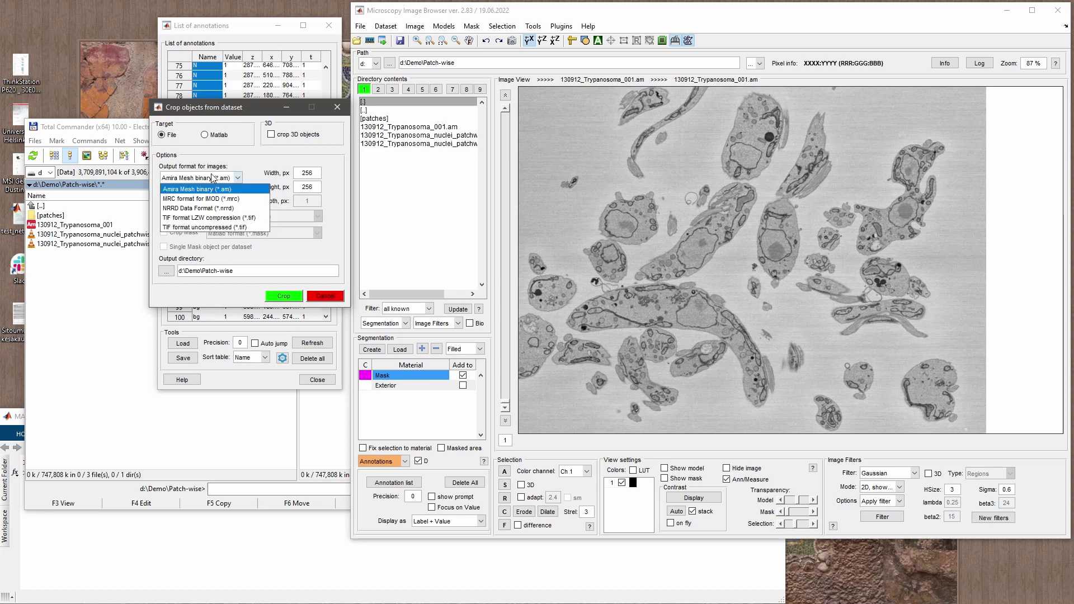
{"action": "left_click", "coordinate": [187, 189]}
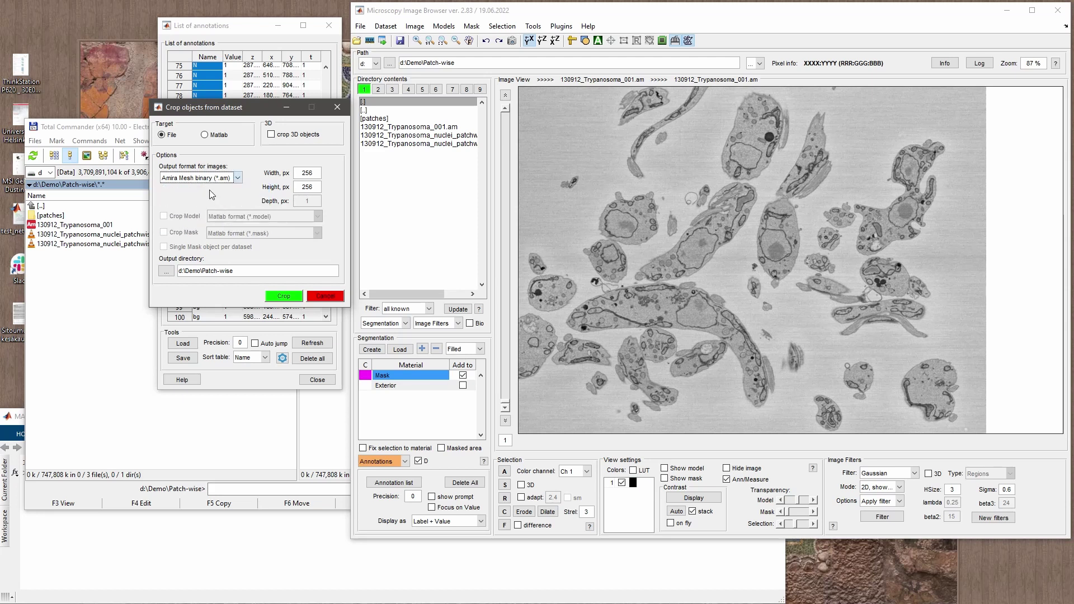
{"action": "double_click", "coordinate": [301, 174]}
{"action": "type", "text": "100"}
{"action": "key", "text": "Tab"}
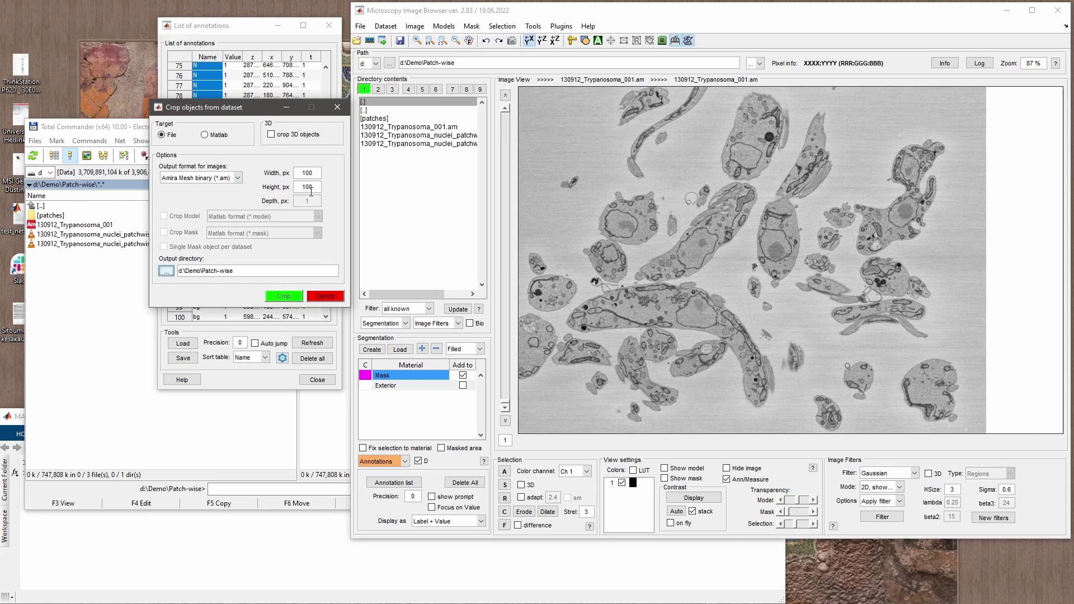
Browse for the output directory and create a 1_Train folder in Patch-wise with an Images subfolder inside it.
{"action": "left_click", "coordinate": [166, 271]}
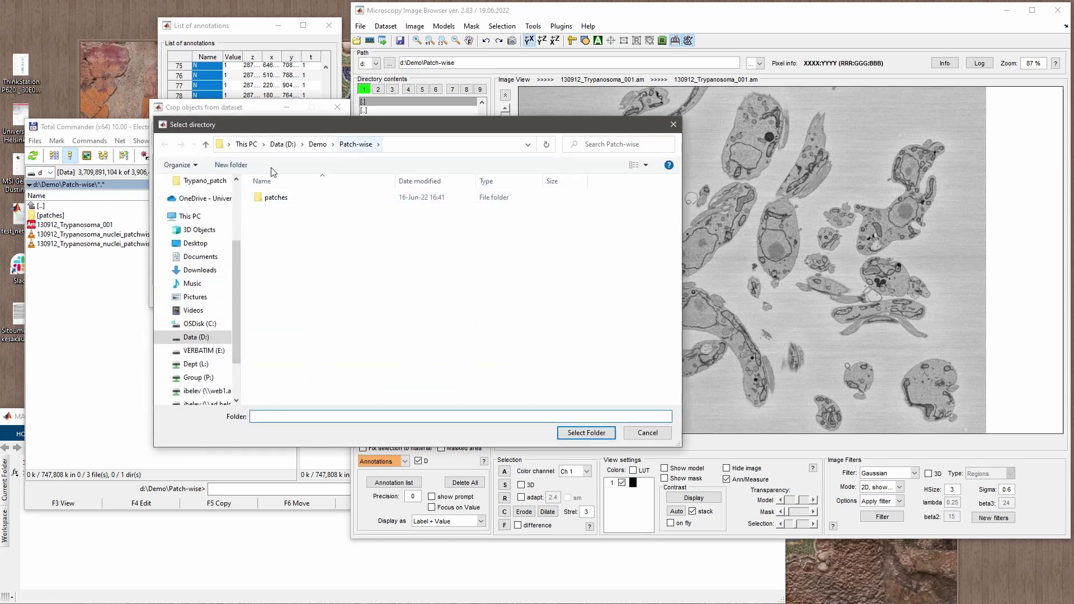
{"action": "left_click", "coordinate": [242, 169]}
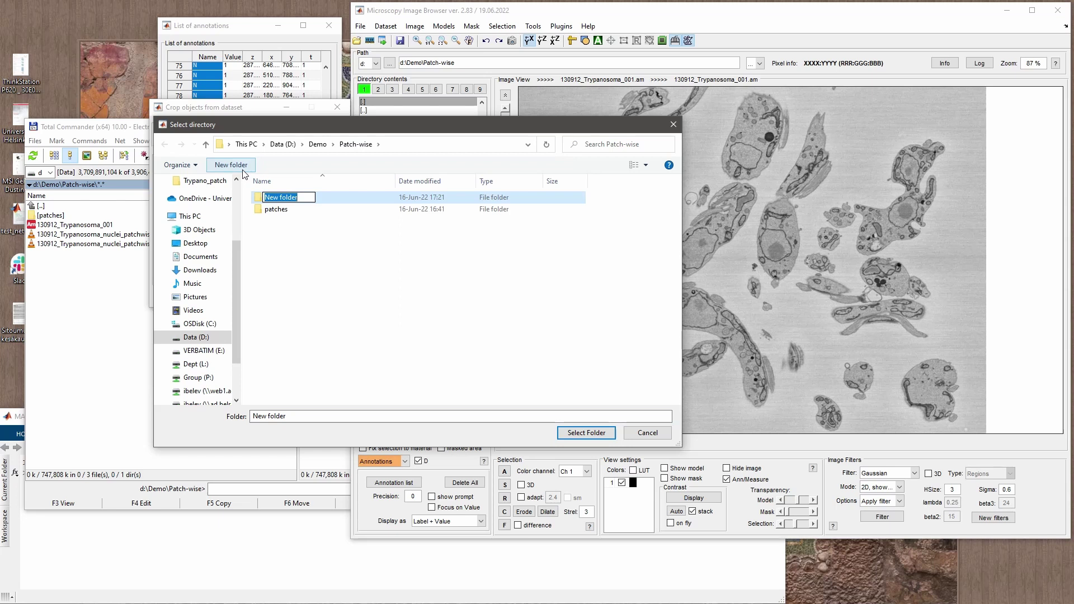
{"action": "type", "text": "1"}
{"action": "key", "text": "shift+equal"}
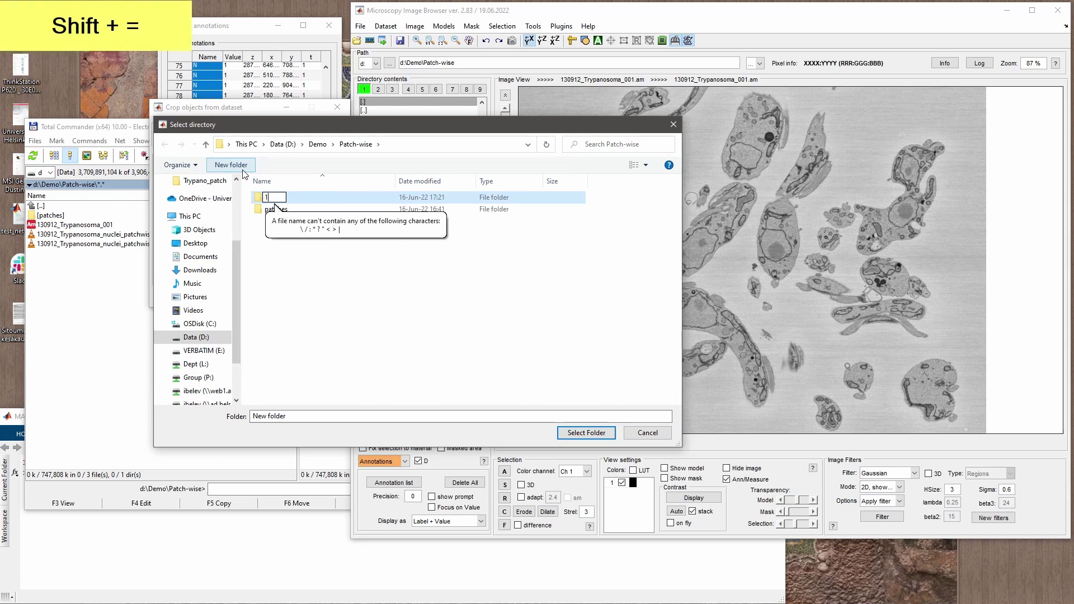
{"action": "type", "text": "_Train"}
{"action": "key", "text": "Return"}
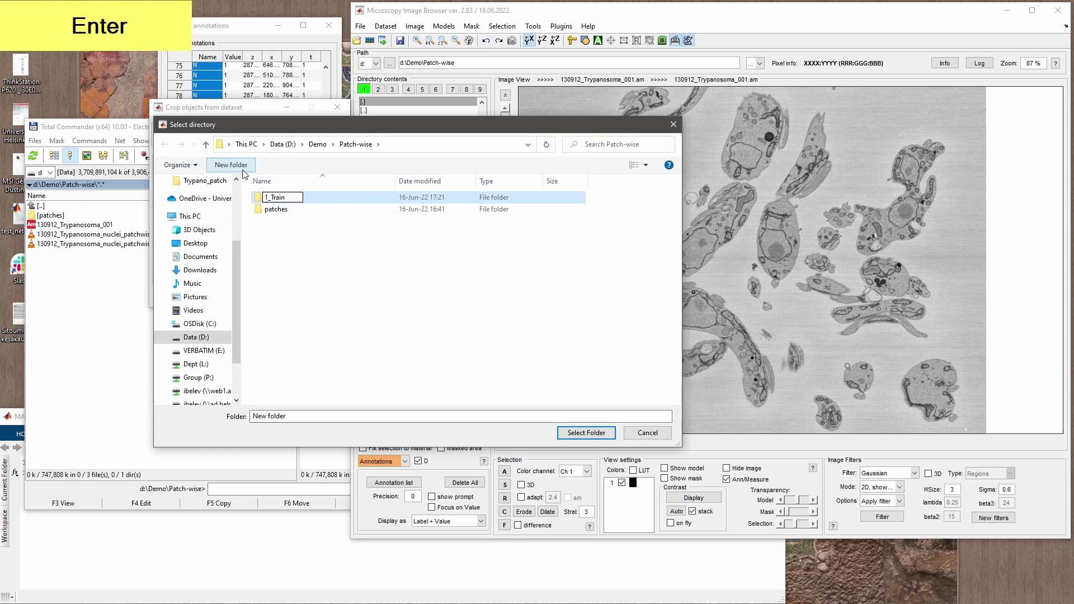
{"action": "left_click", "coordinate": [242, 170]}
{"action": "type", "text": "Im"}
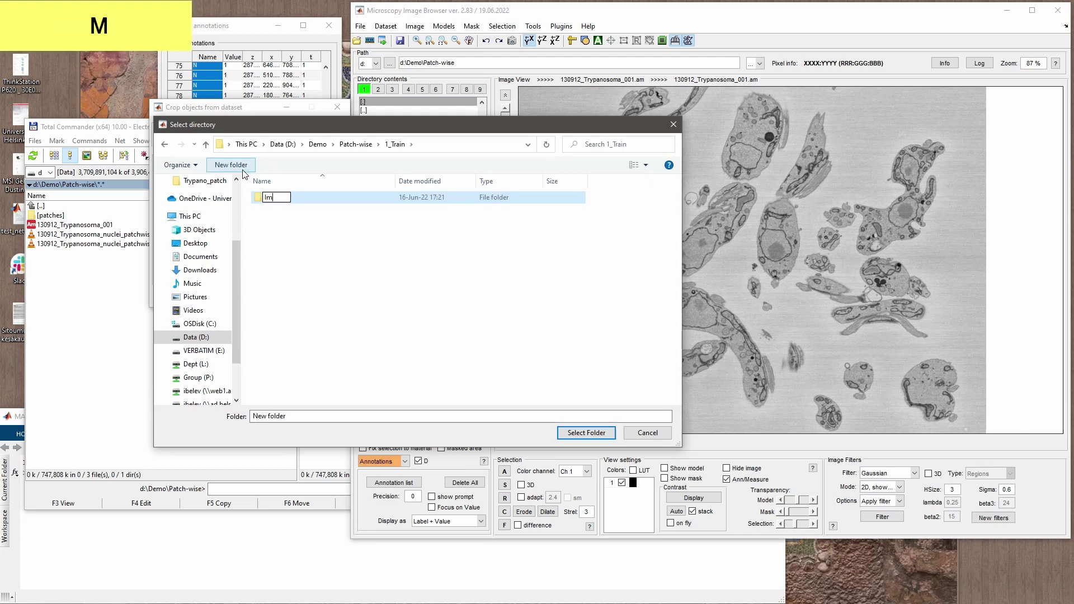
{"action": "type", "text": "ages"}
{"action": "key", "text": "Return"}
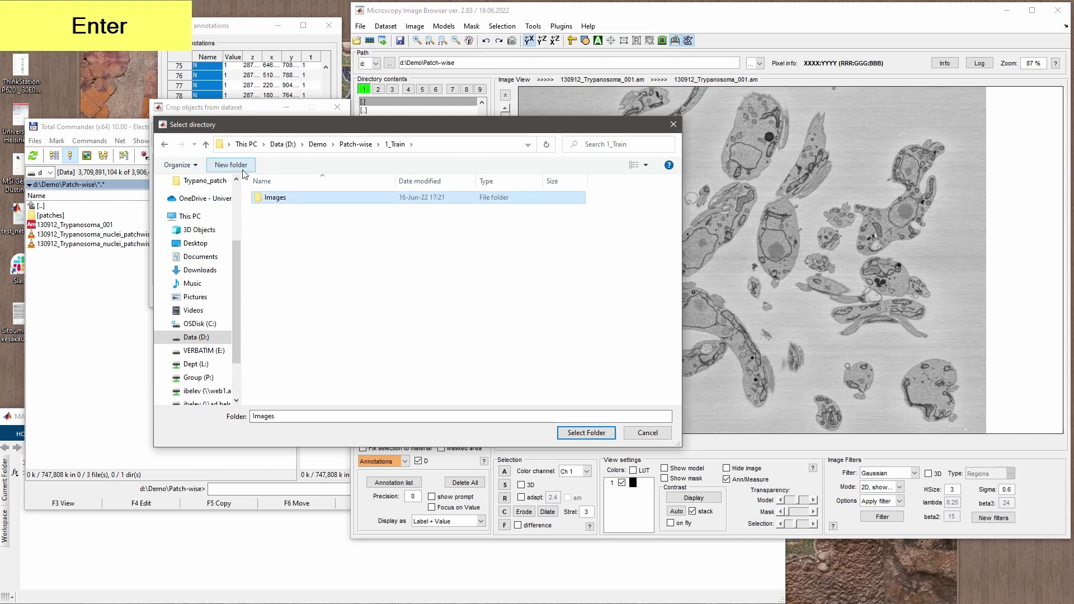
Create a nuclei folder inside Images, select it as the output directory and crop the nuclei patches.
{"action": "double_click", "coordinate": [280, 198]}
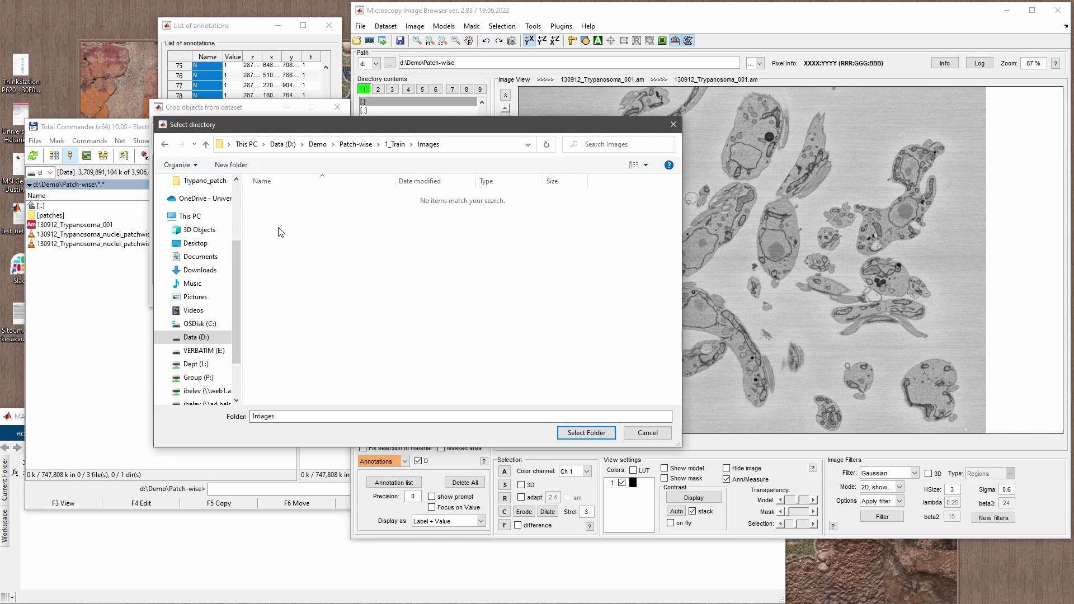
{"action": "left_click", "coordinate": [231, 165]}
{"action": "type", "text": "nuclei"}
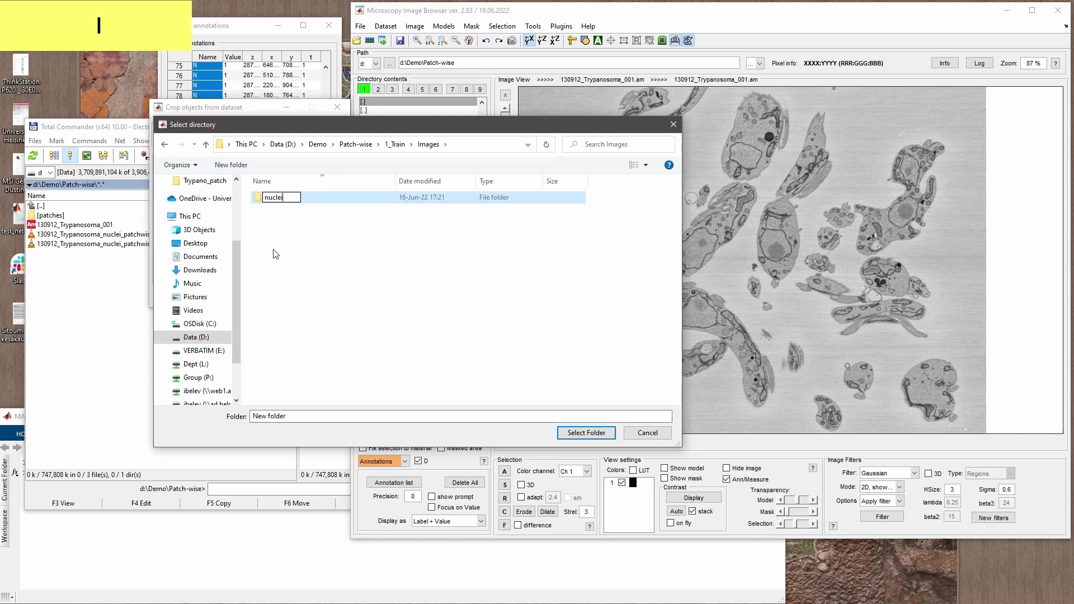
{"action": "key", "text": "Return"}
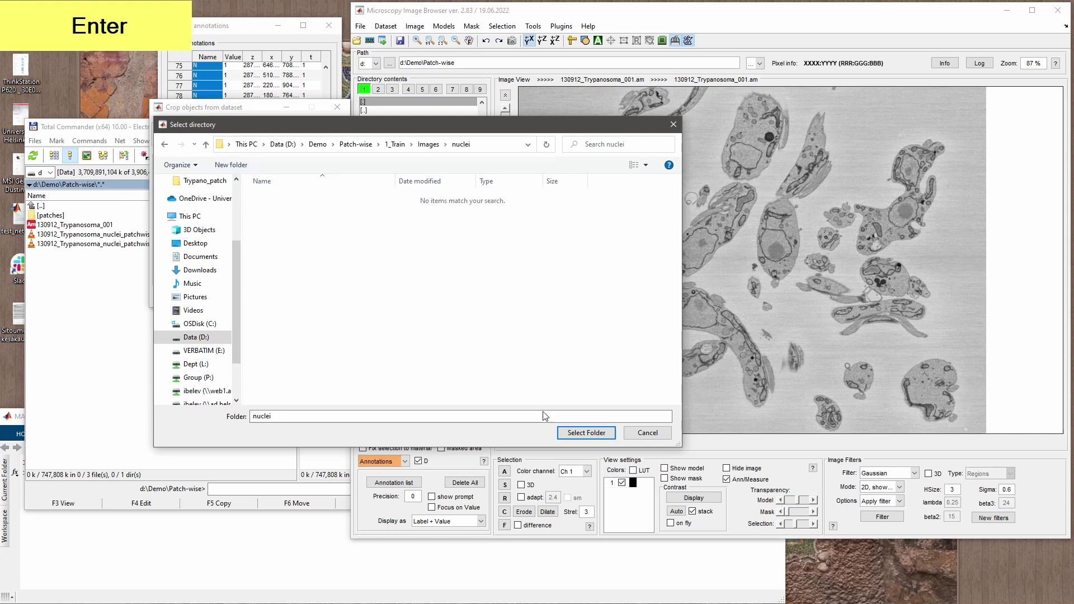
{"action": "key", "text": "Return"}
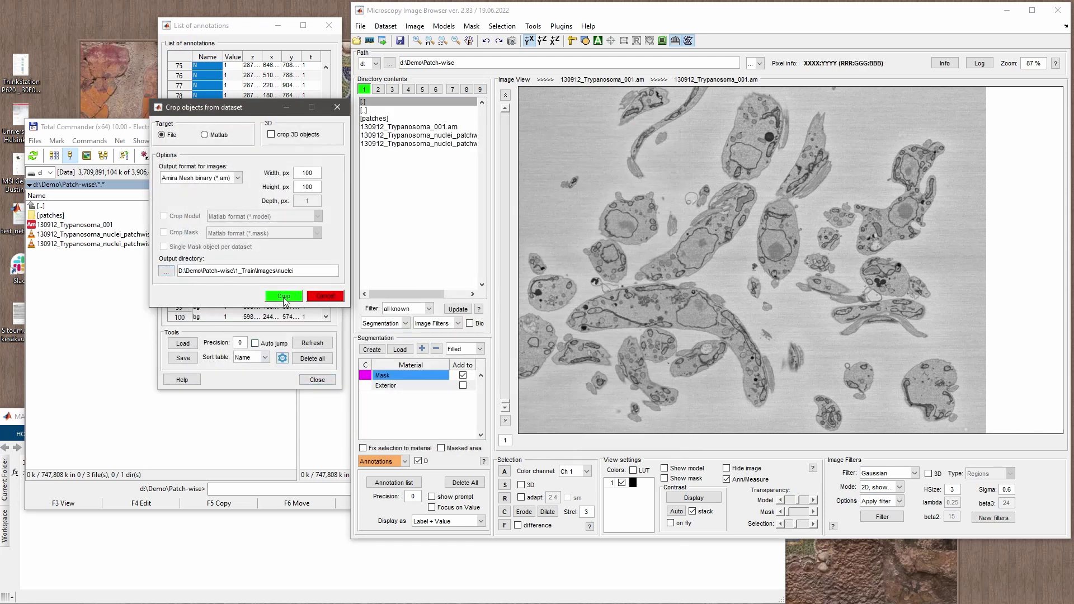
{"action": "left_click", "coordinate": [284, 296]}
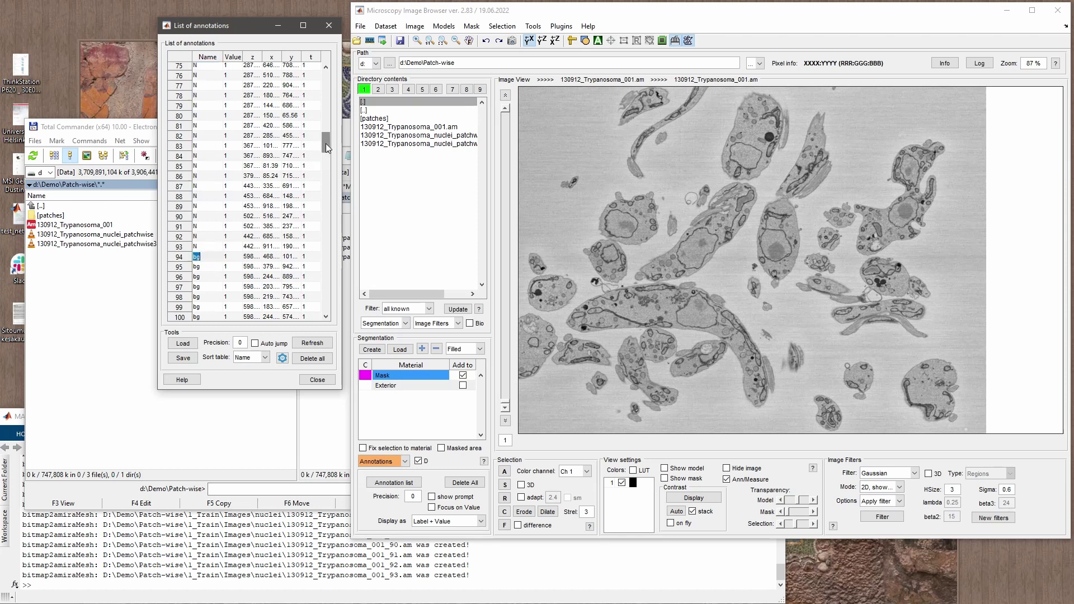
Select all bg annotations through the end of the list and start cropping out patches around them.
{"action": "left_click_drag", "start_coordinate": [326, 143], "coordinate": [322, 311]}
{"action": "left_click", "coordinate": [204, 316], "text": "shift"}
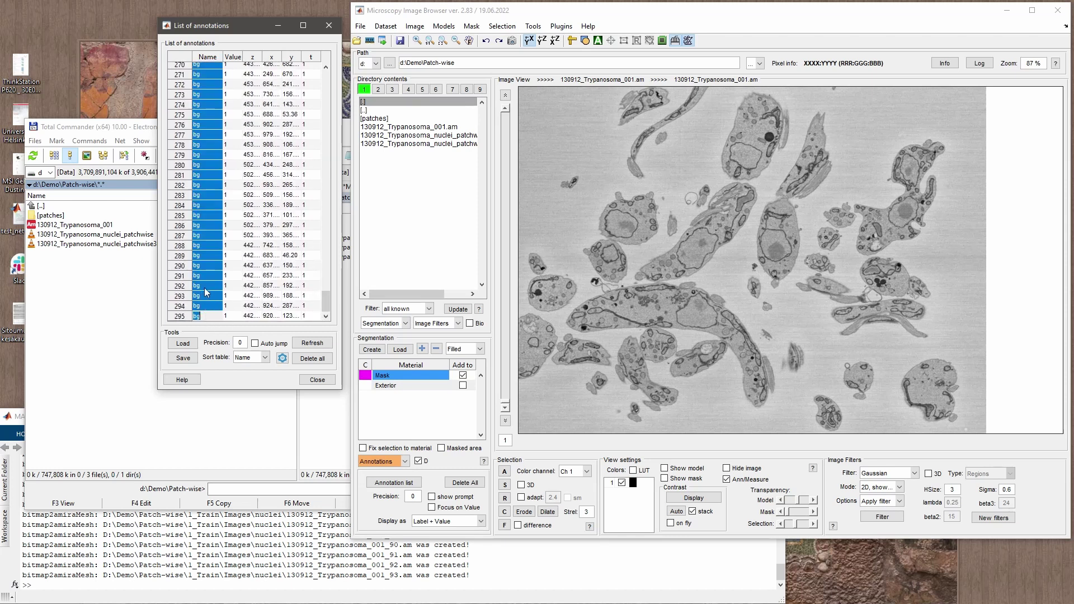
{"action": "right_click", "coordinate": [207, 287]}
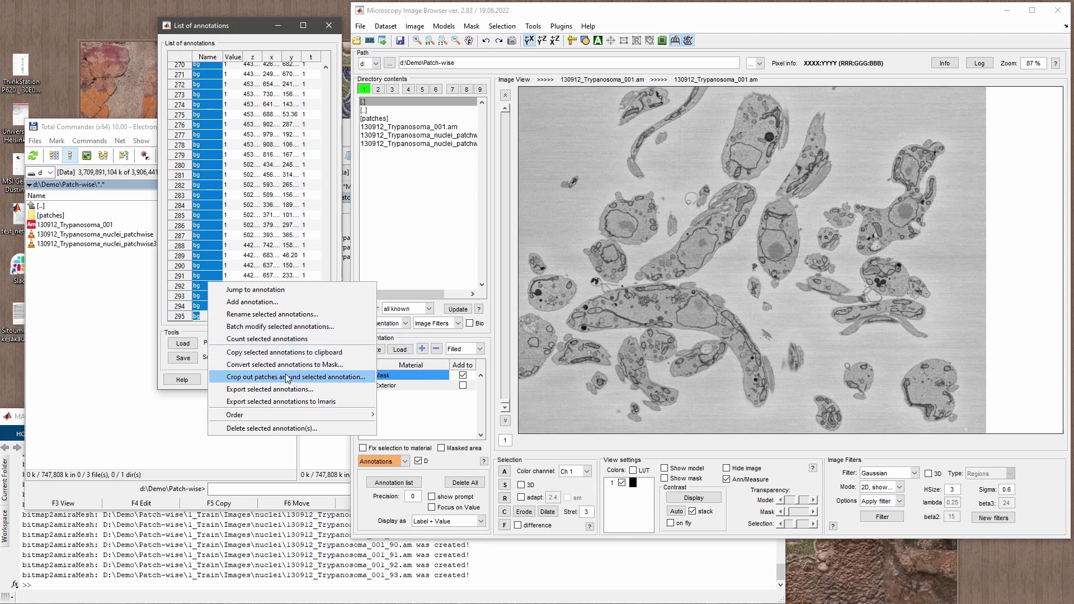
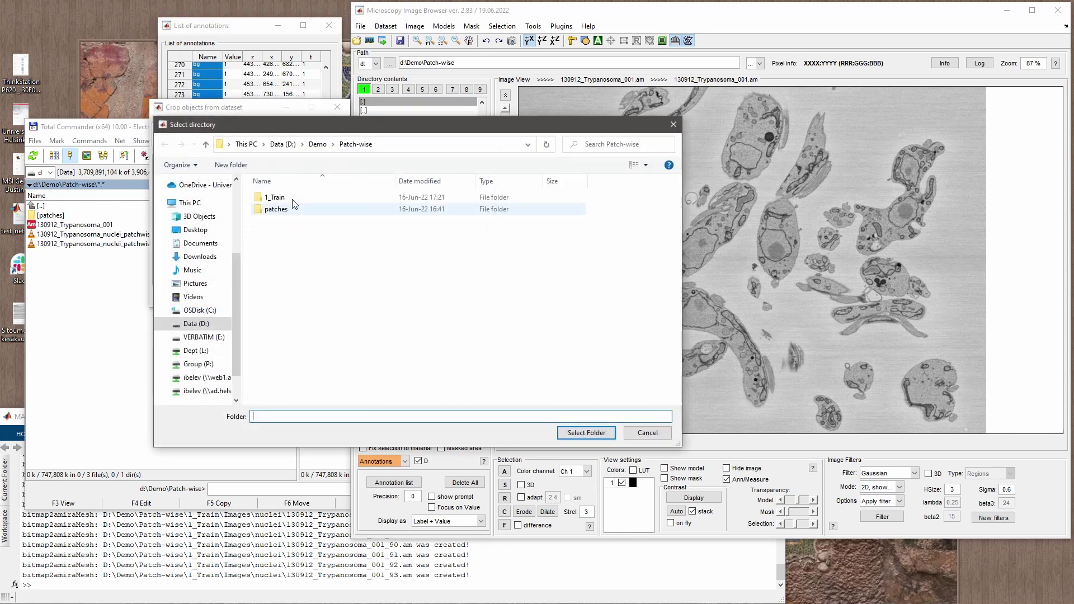
Create a bg folder inside 1_Train\Images for the background patches.
{"action": "double_click", "coordinate": [275, 198]}
{"action": "double_click", "coordinate": [282, 199]}
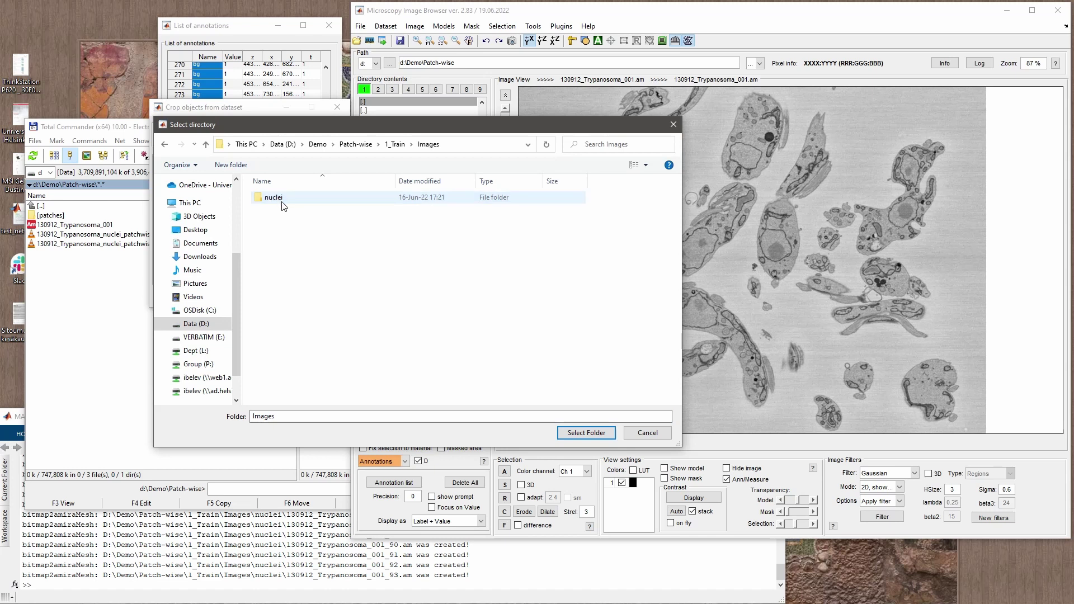
{"action": "left_click", "coordinate": [231, 165]}
{"action": "type", "text": "bg"}
{"action": "key", "text": "Return"}
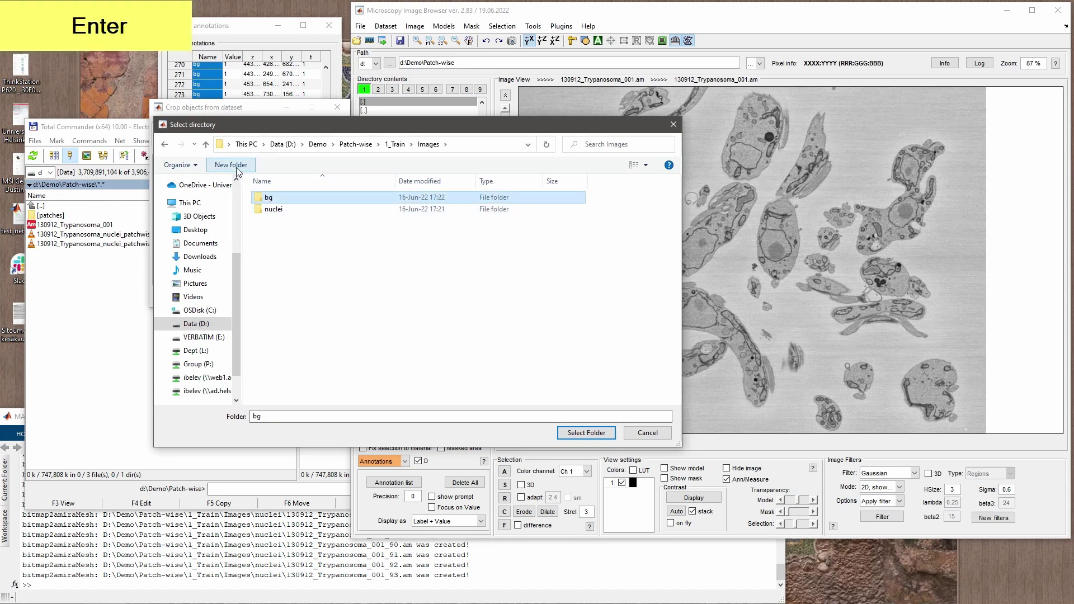
Select the bg folder as the output directory and crop the background patches as 100 × 100 px Amira Mesh files.
{"action": "key", "text": "Return"}
{"action": "left_click", "coordinate": [586, 433]}
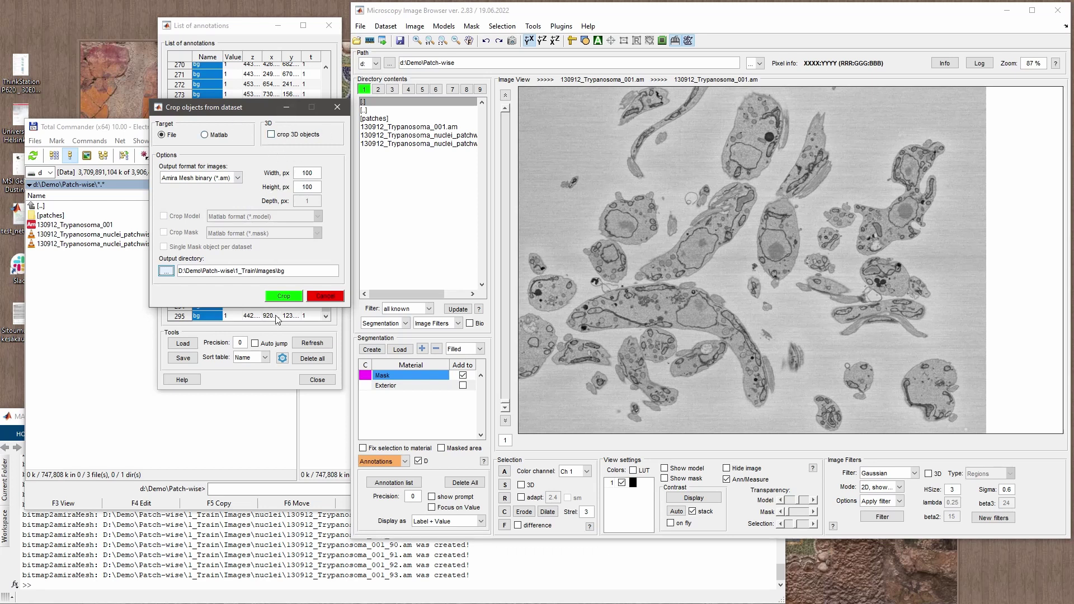
{"action": "left_click", "coordinate": [285, 297]}
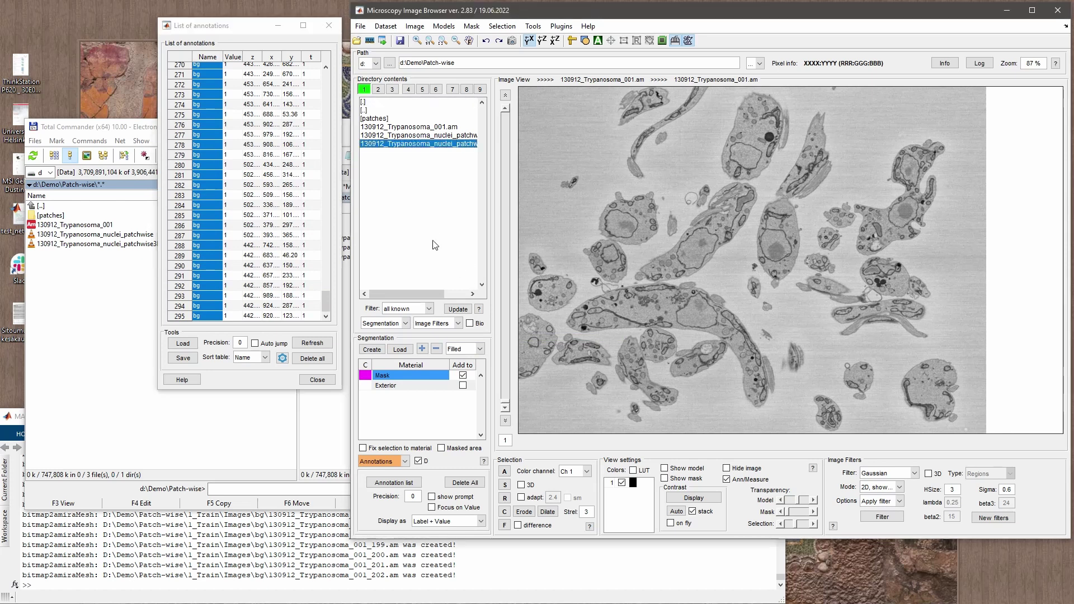
Refresh the directory contents, switch to dataset buffer 2 and open the 1_Train\Images\nuclei folder.
{"action": "left_click", "coordinate": [457, 309]}
{"action": "left_click", "coordinate": [379, 90]}
{"action": "double_click", "coordinate": [380, 119]}
{"action": "double_click", "coordinate": [386, 120]}
{"action": "left_click", "coordinate": [375, 118]}
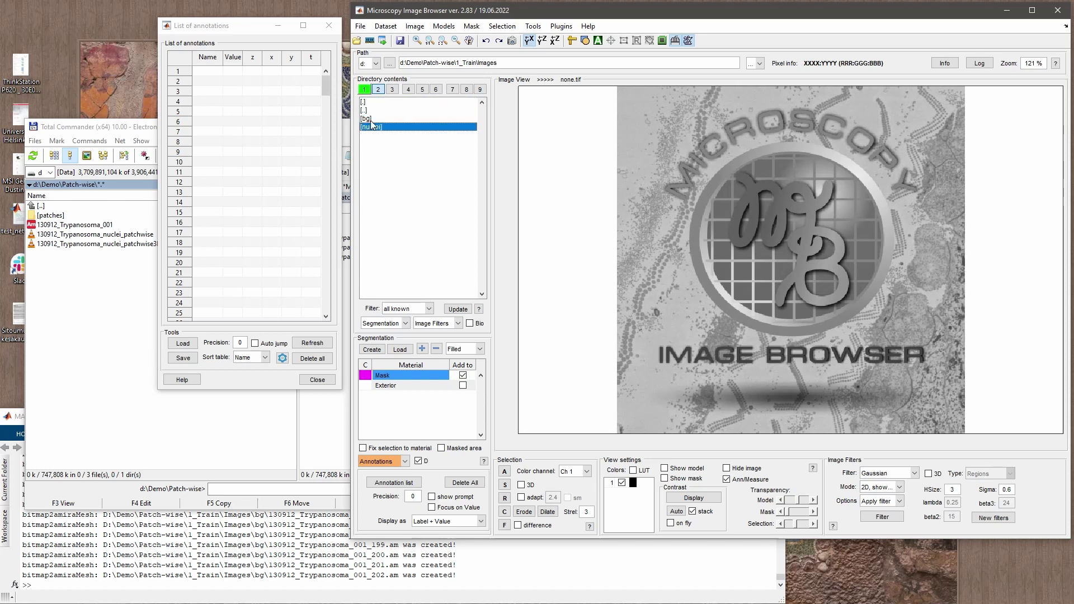
{"action": "double_click", "coordinate": [380, 128]}
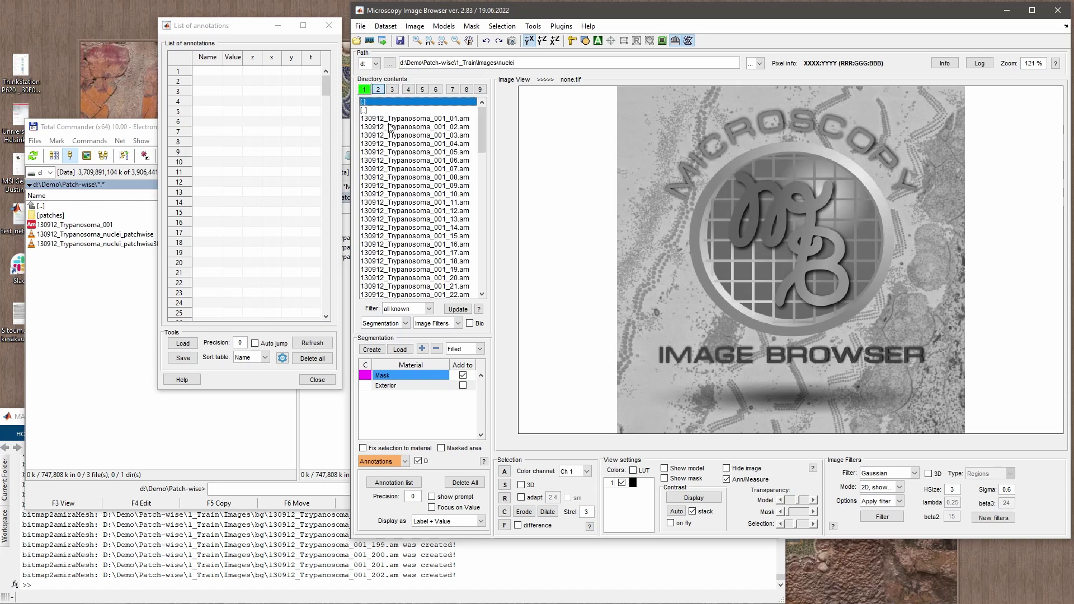
Load all nuclei patches together as a combined dataset and page through them to check the crops.
{"action": "left_click_drag", "start_coordinate": [480, 139], "coordinate": [482, 268]}
{"action": "left_click", "coordinate": [466, 296], "text": "shift"}
{"action": "right_click", "coordinate": [445, 258]}
{"action": "left_click", "coordinate": [456, 261]}
{"action": "scroll", "coordinate": [683, 321], "scroll_direction": "down", "scroll_amount": 4}
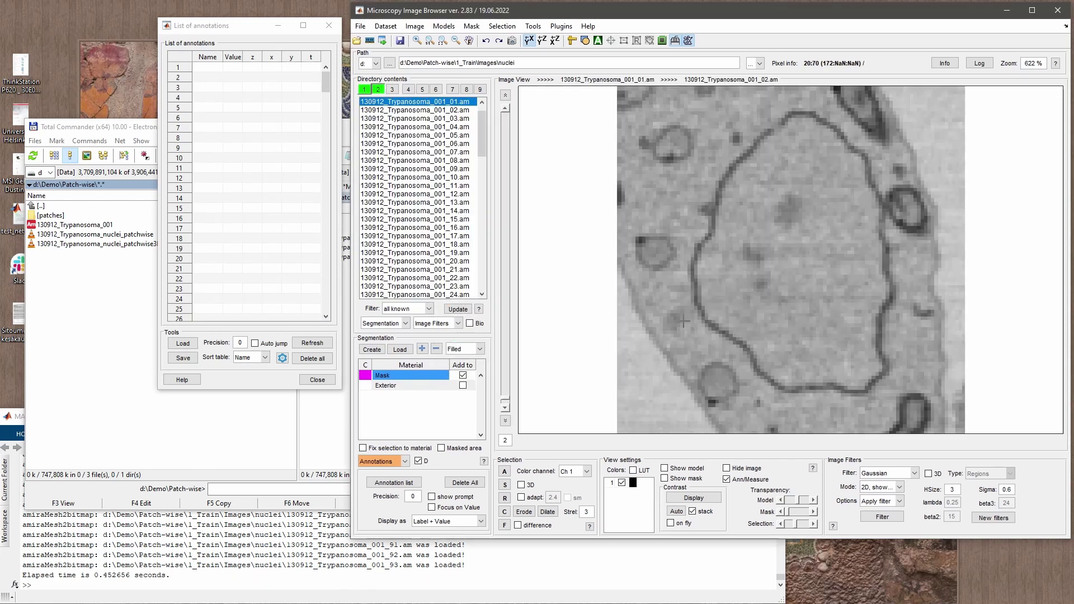
{"action": "scroll", "coordinate": [682, 321], "scroll_direction": "down", "scroll_amount": 4}
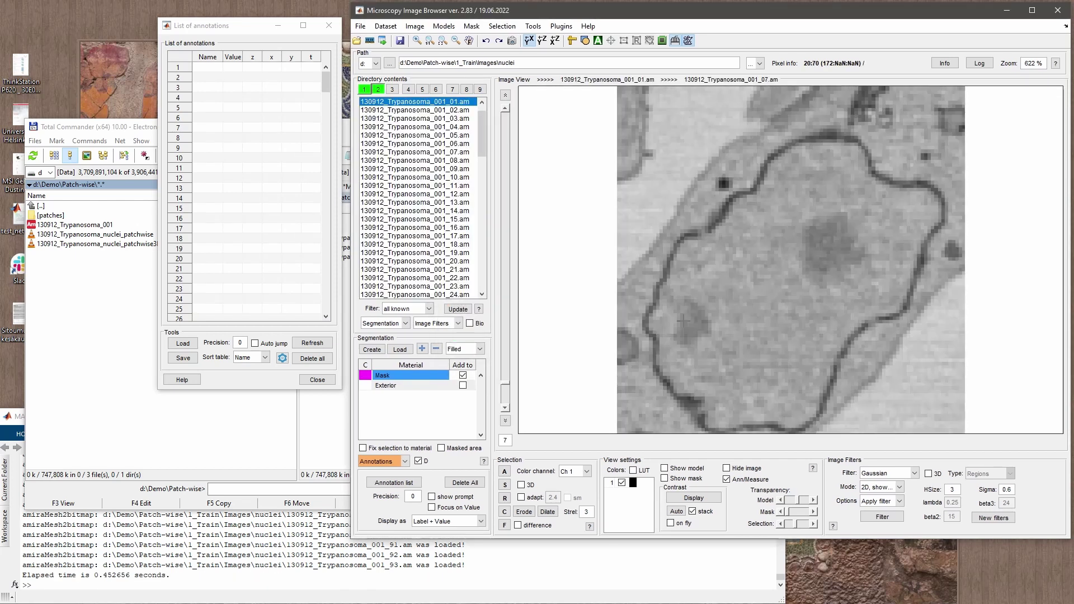
{"action": "scroll", "coordinate": [683, 321], "scroll_direction": "down", "scroll_amount": 20}
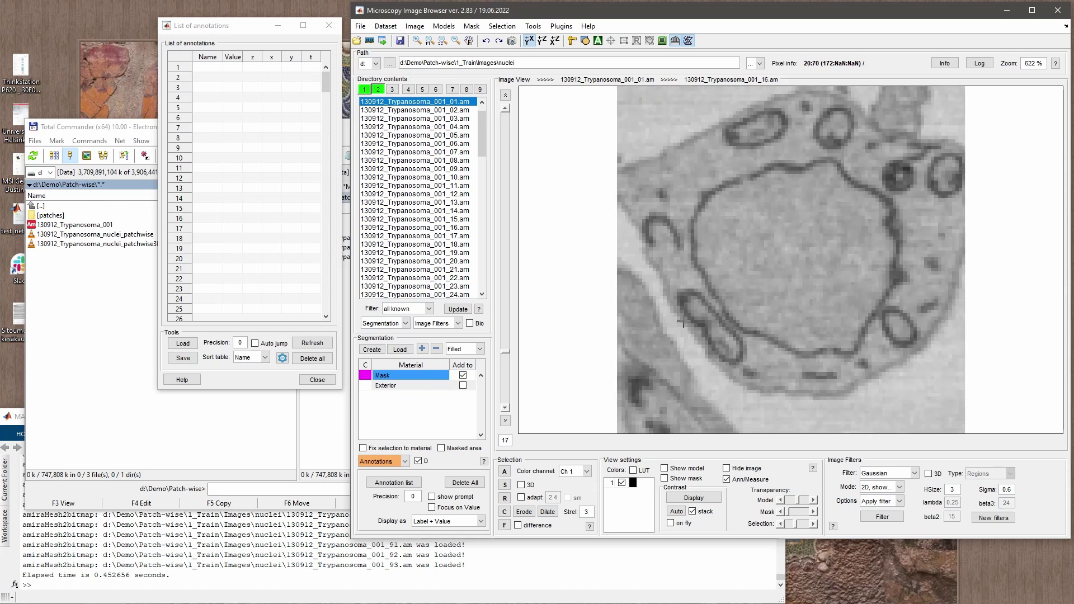
{"action": "scroll", "coordinate": [682, 321], "scroll_direction": "down", "scroll_amount": 20}
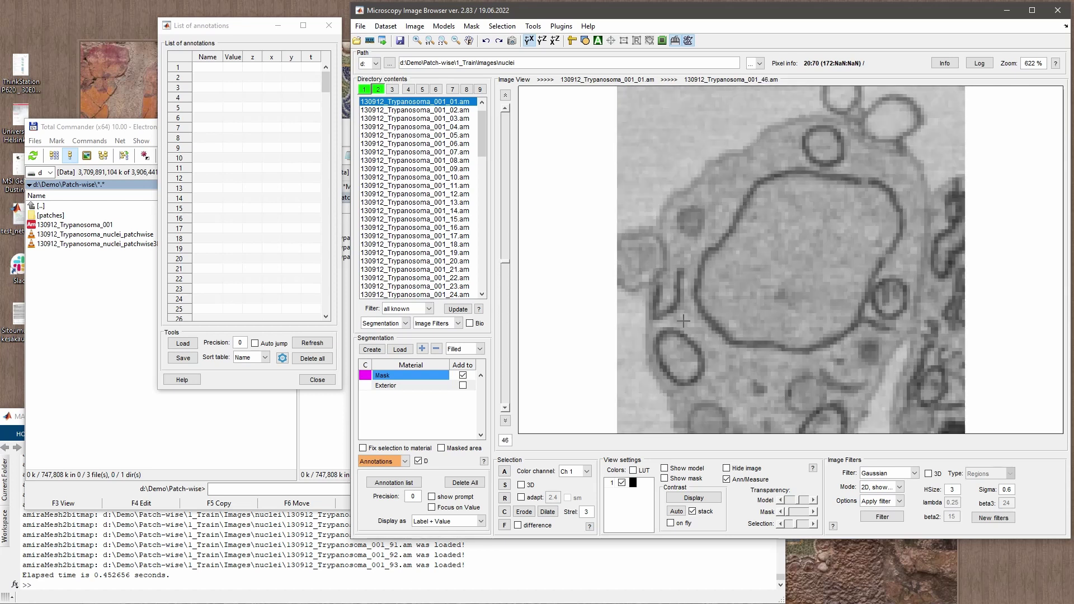
{"action": "scroll", "coordinate": [683, 321], "scroll_direction": "down", "scroll_amount": 9}
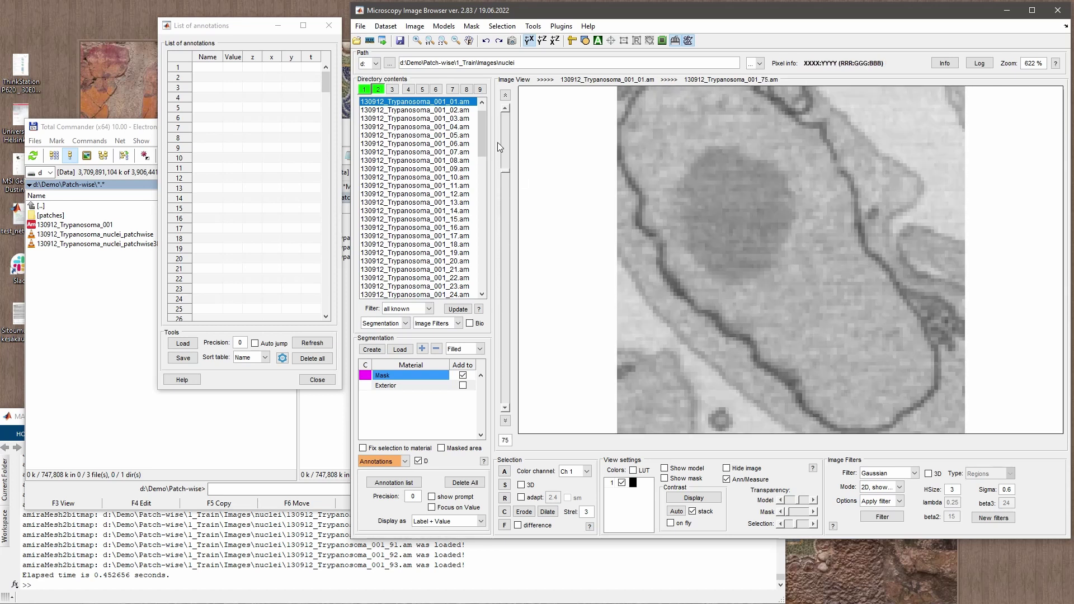
Open the bg folder, select all its patches and load them together as a combined dataset.
{"action": "left_click", "coordinate": [431, 112]}
{"action": "double_click", "coordinate": [431, 112]}
{"action": "double_click", "coordinate": [385, 119]}
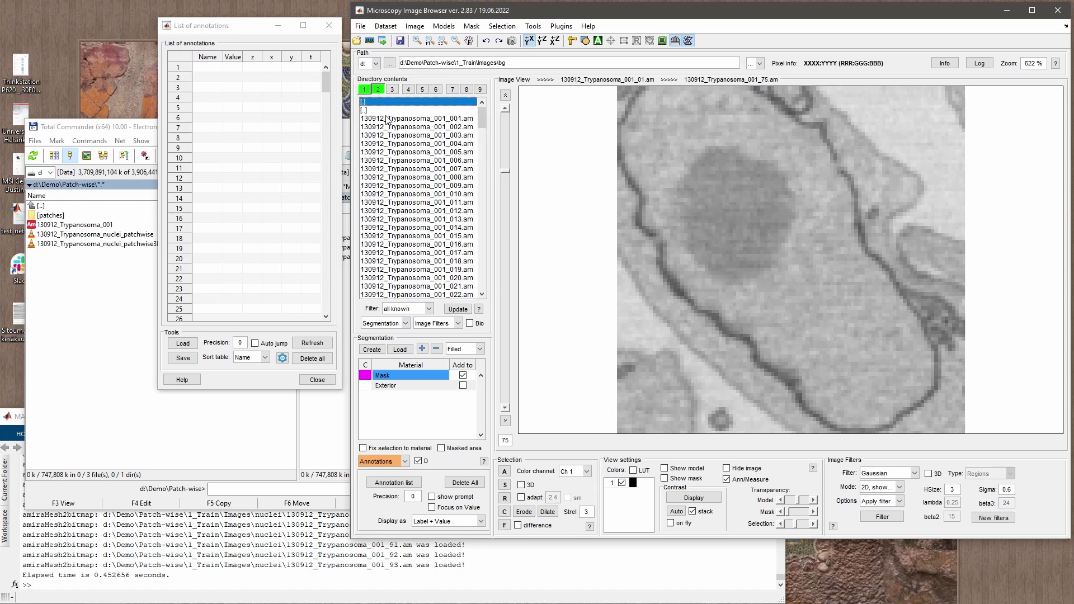
{"action": "key", "text": "ctrl+a"}
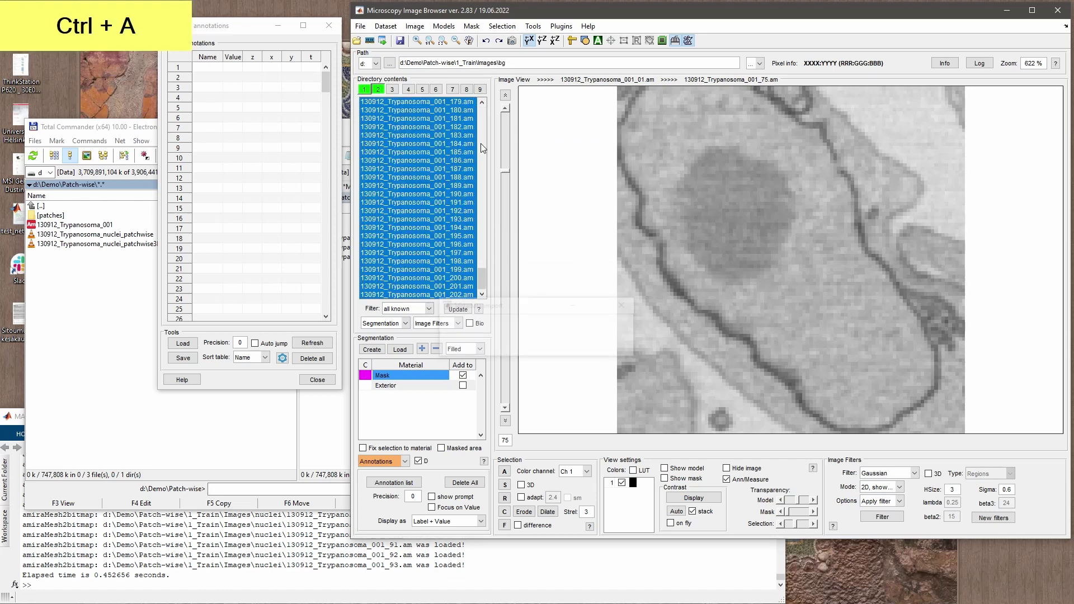
{"action": "key", "text": "Return"}
{"action": "left_click", "coordinate": [820, 318]}
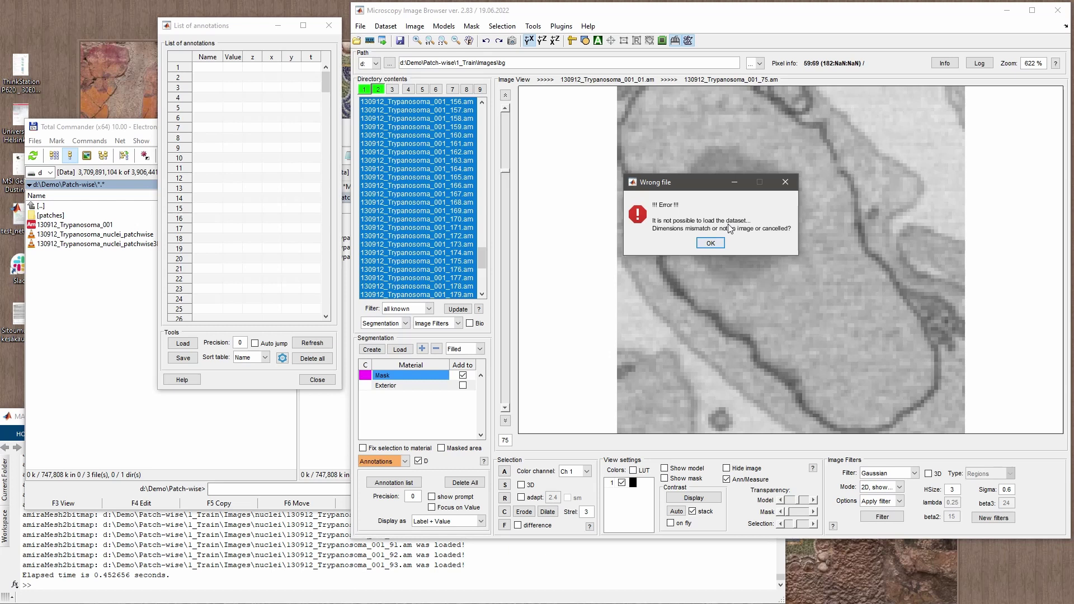
{"action": "left_click", "coordinate": [711, 243]}
{"action": "right_click", "coordinate": [402, 145]}
{"action": "left_click", "coordinate": [432, 151]}
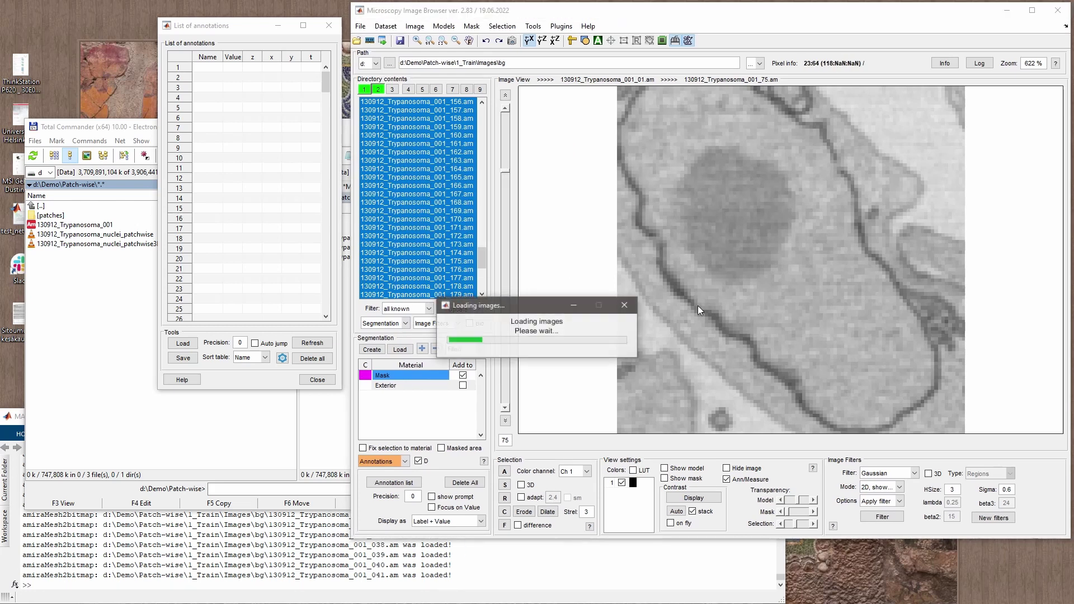
Page through the loaded background patches and examine what they contain.
{"action": "scroll", "coordinate": [704, 323], "scroll_direction": "down", "scroll_amount": 18}
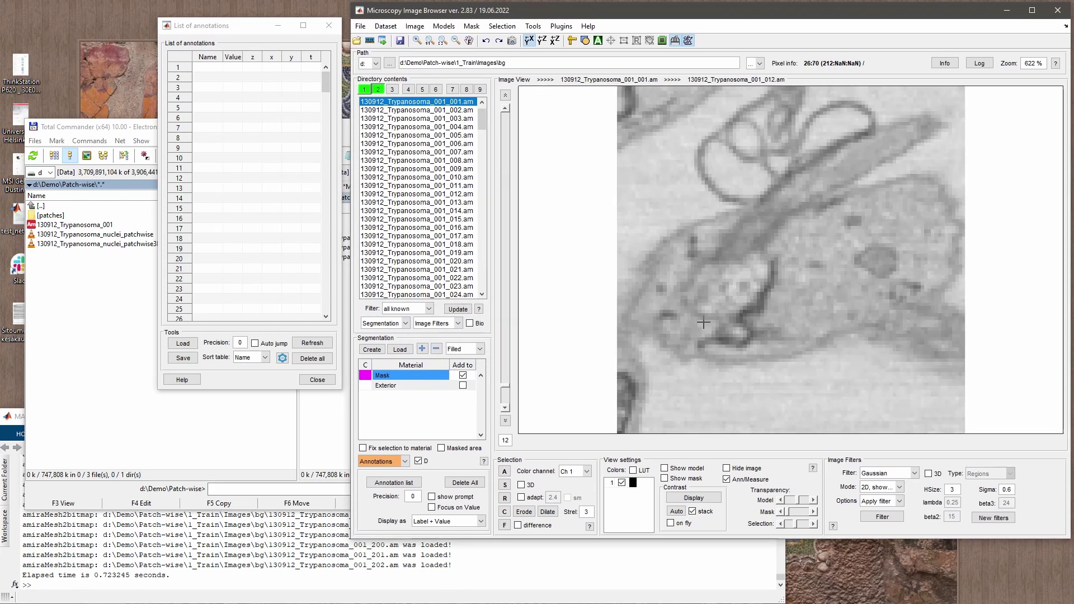
{"action": "scroll", "coordinate": [704, 322], "scroll_direction": "down", "scroll_amount": 10}
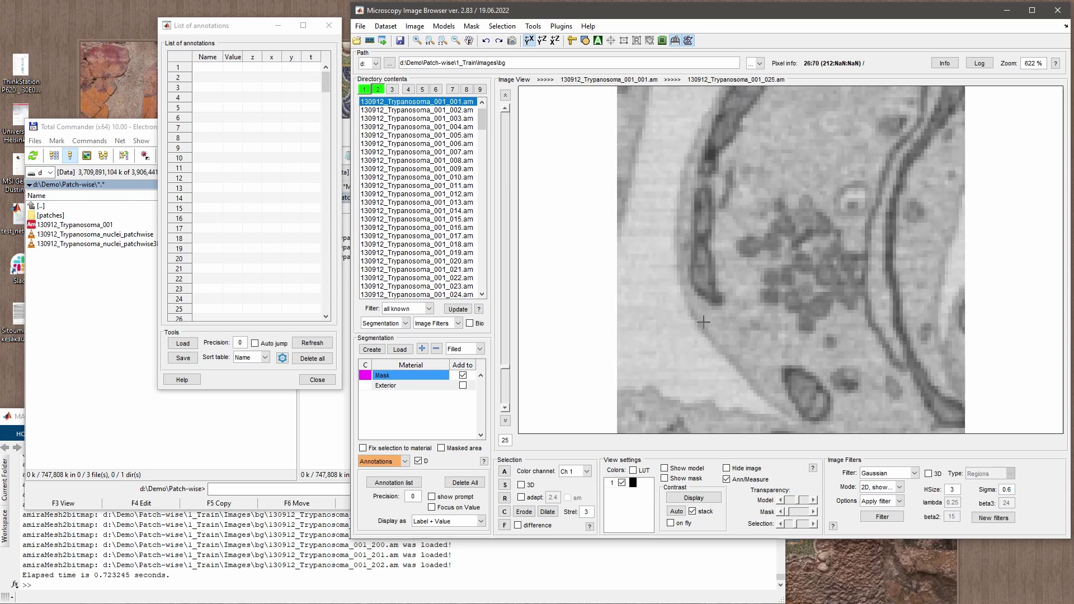
{"action": "scroll", "coordinate": [704, 322], "scroll_direction": "down", "scroll_amount": 11}
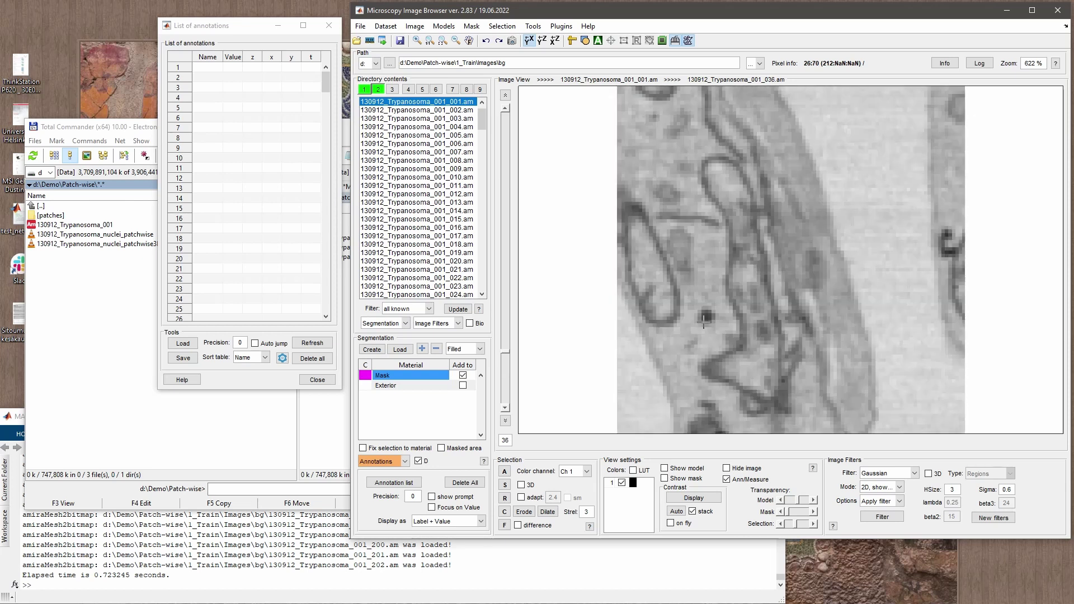
{"action": "scroll", "coordinate": [702, 322], "scroll_direction": "down", "scroll_amount": 9}
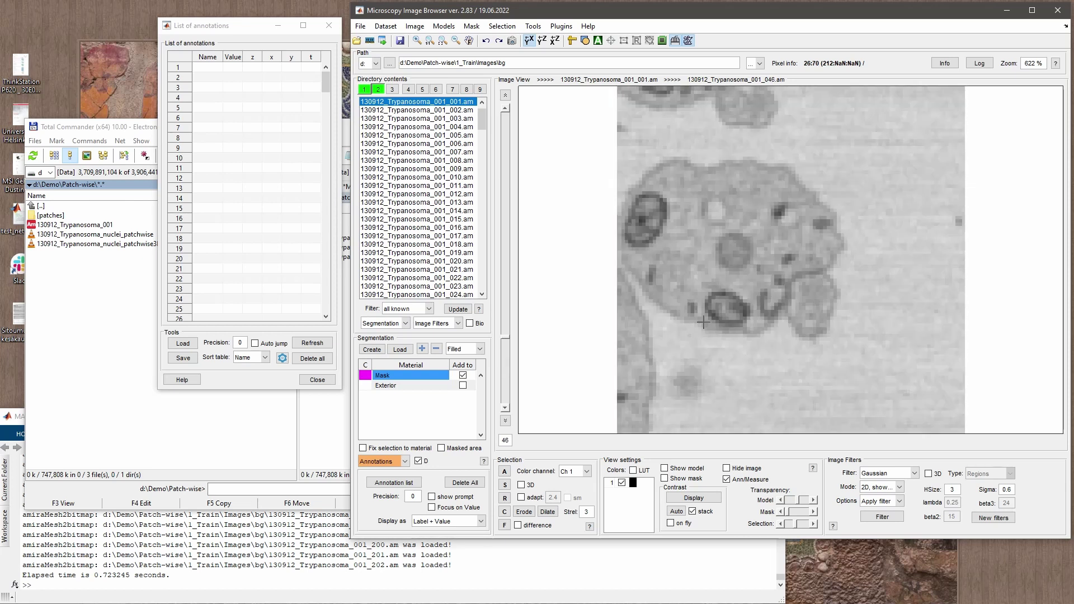
{"action": "scroll", "coordinate": [704, 322], "scroll_direction": "down", "scroll_amount": 4}
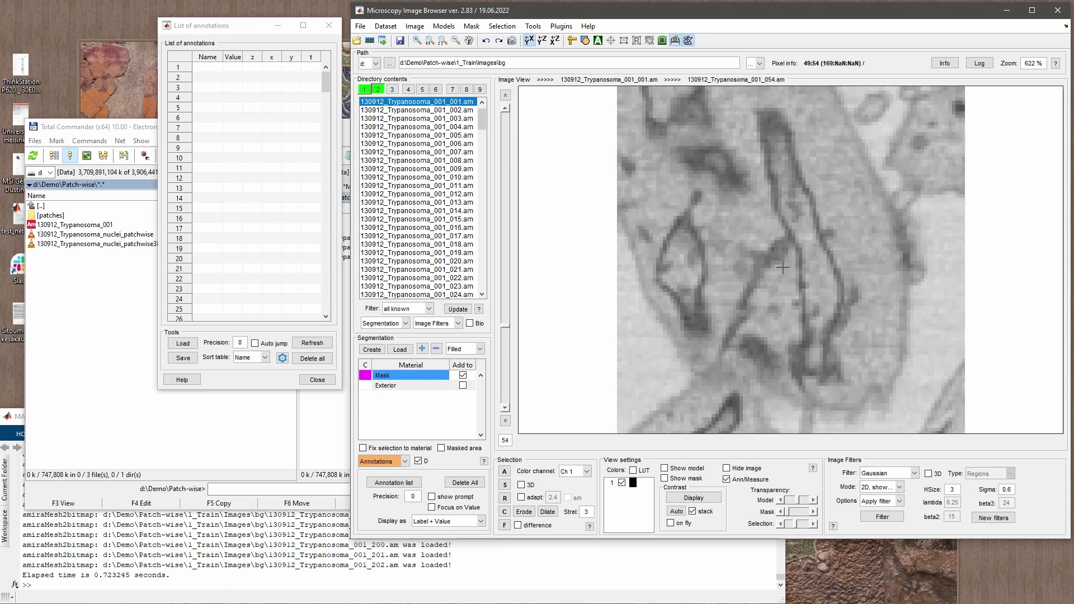
{"action": "scroll", "coordinate": [809, 269], "scroll_direction": "down", "scroll_amount": 12}
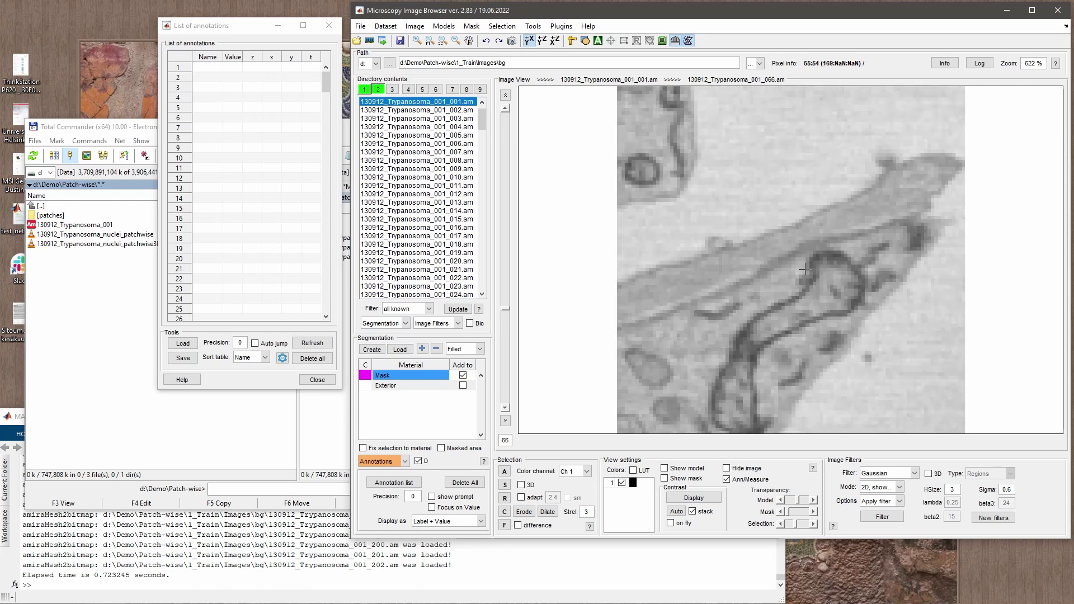
{"action": "scroll", "coordinate": [727, 215], "scroll_direction": "down", "scroll_amount": 3}
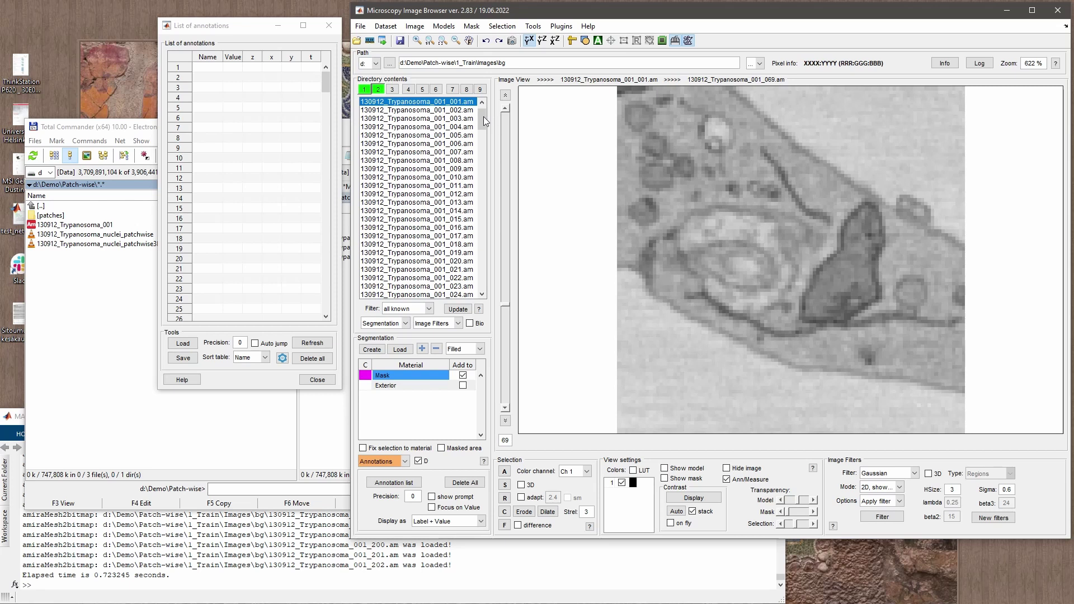
Go back up to the 1_Train folder and minimize the list of annotations.
{"action": "double_click", "coordinate": [431, 111]}
{"action": "double_click", "coordinate": [430, 110]}
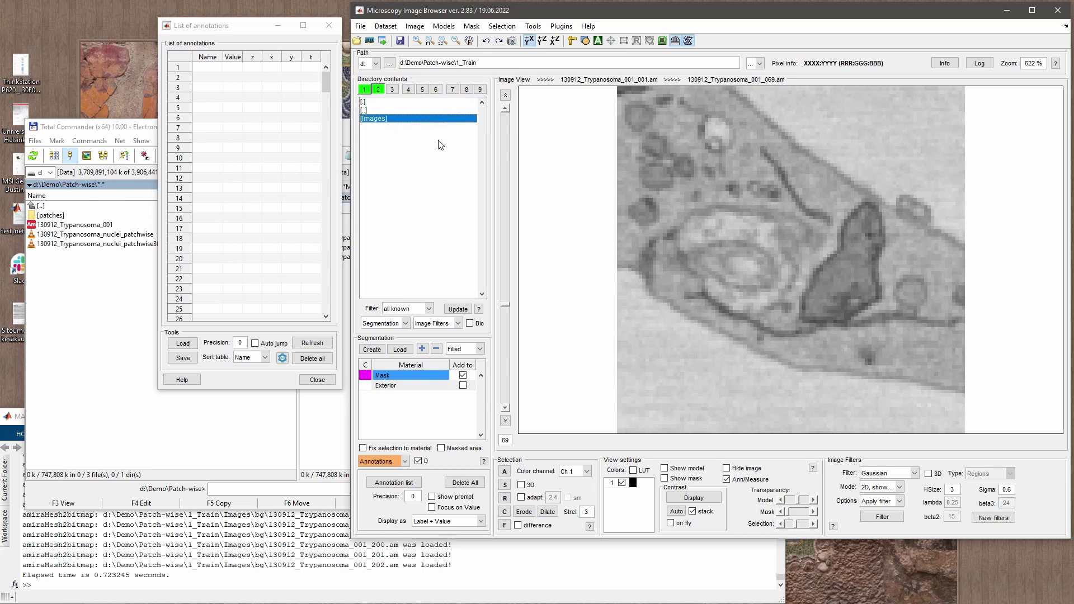
{"action": "left_click", "coordinate": [278, 29]}
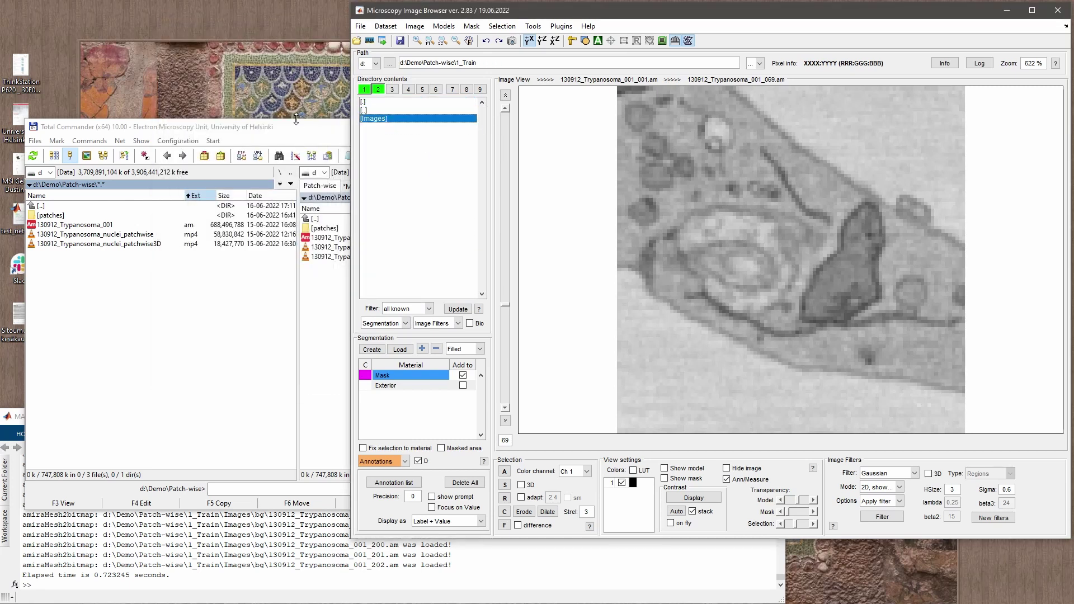
Return to the full 130912_Trypanosoma_001.am dataset in buffer 1 and browse to slice 30.
{"action": "key", "text": "Up"}
{"action": "key", "text": "Return"}
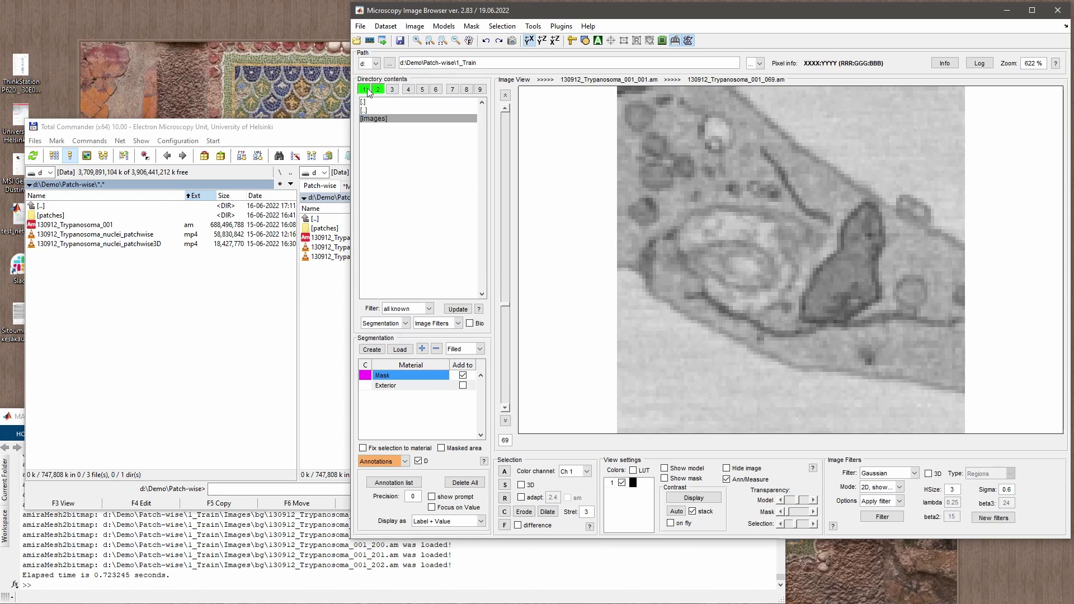
{"action": "key", "text": "Down"}
{"action": "key", "text": "Down"}
{"action": "key", "text": "Down"}
{"action": "key", "text": "Down"}
{"action": "key", "text": "Return"}
{"action": "scroll", "coordinate": [706, 289], "scroll_direction": "down", "scroll_amount": 20}
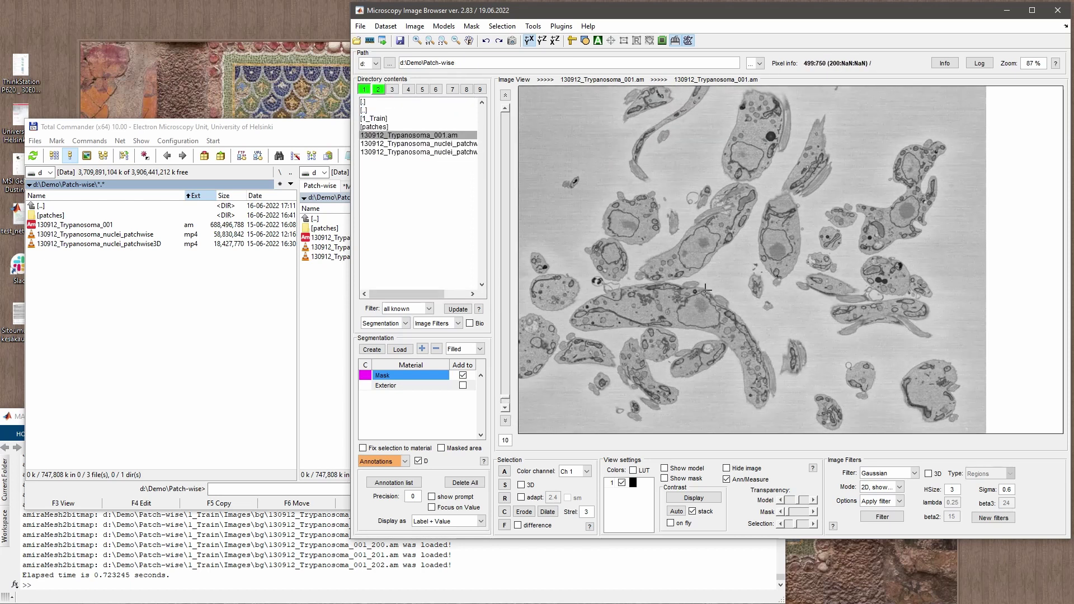
{"action": "scroll", "coordinate": [706, 289], "scroll_direction": "down", "scroll_amount": 9}
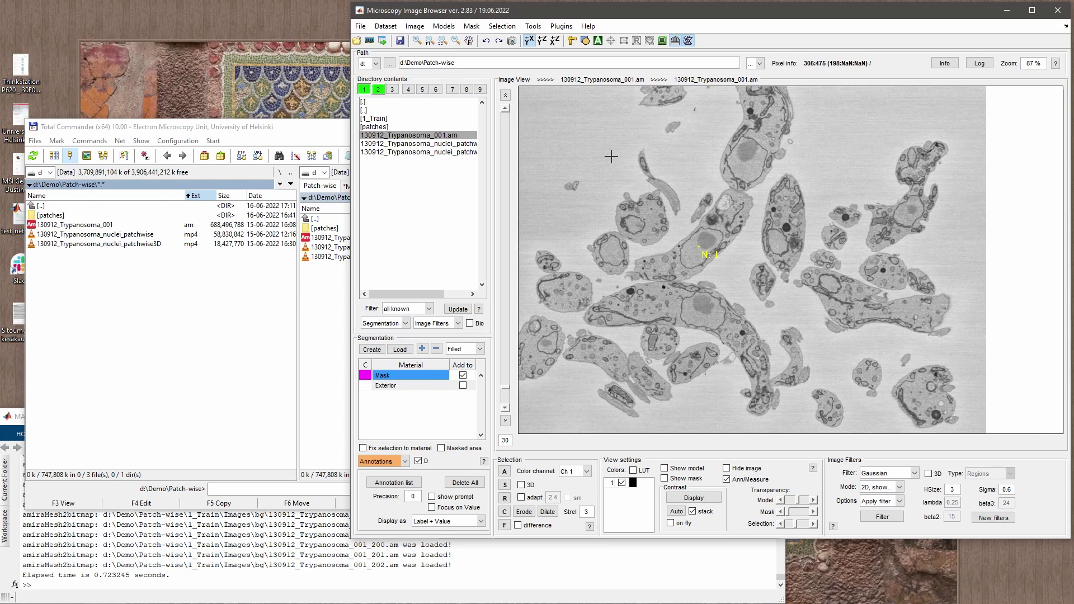
Start saving the dataset and create a 2_Predict folder in Patch-wise with an Images subfolder as the destination.
{"action": "key", "text": "ctrl+s"}
{"action": "left_click", "coordinate": [433, 68]}
{"action": "type", "text": "2_Predci"}
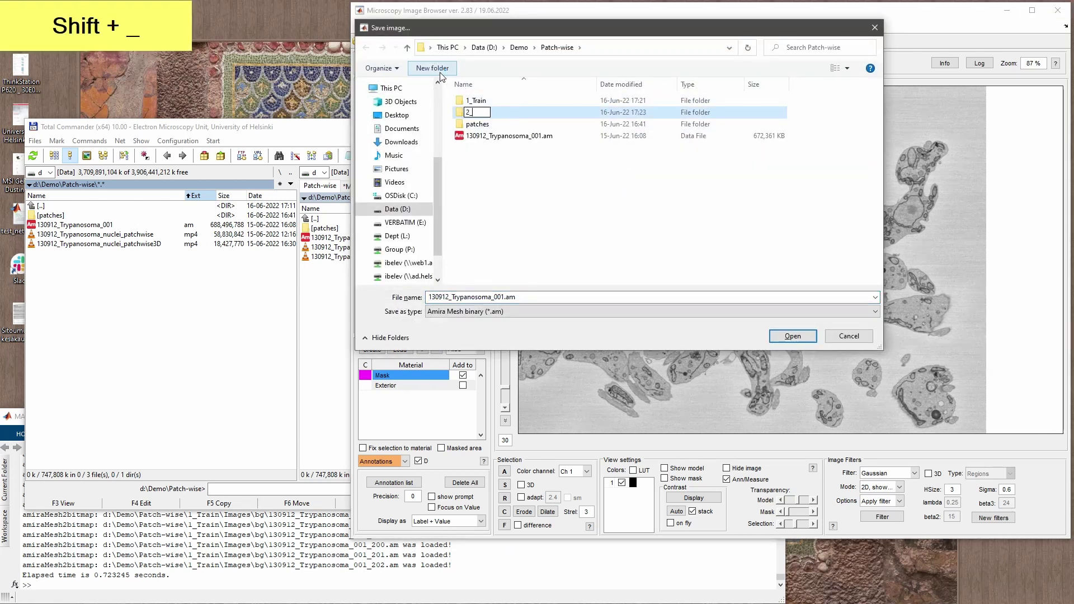
{"action": "key", "text": "BackSpace"}
{"action": "key", "text": "BackSpace"}
{"action": "type", "text": "ict"}
{"action": "key", "text": "Return"}
{"action": "left_click", "coordinate": [440, 73]}
{"action": "type", "text": "Images"}
{"action": "key", "text": "Return"}
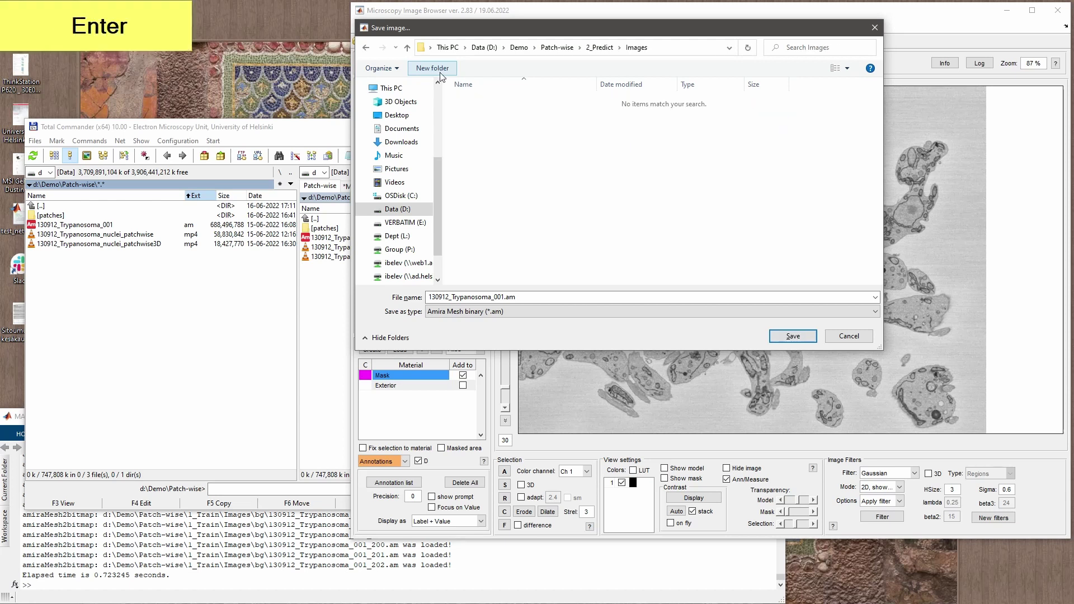
Save the dataset in 2_Predict\Images as an Amira Mesh binary file sequence, accepting the given voxel sizes.
{"action": "left_click", "coordinate": [464, 312]}
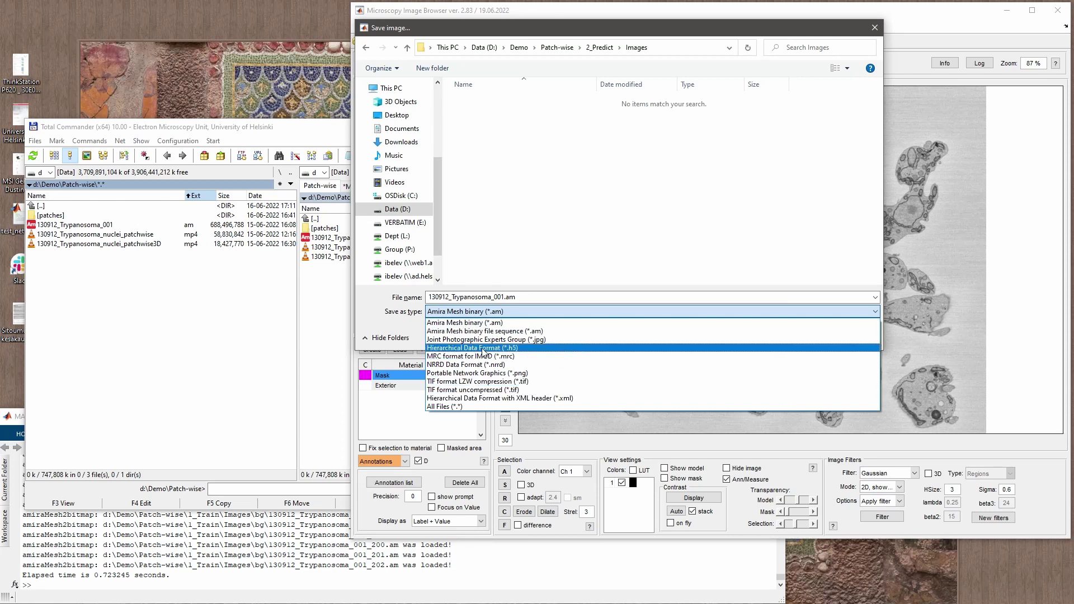
{"action": "left_click", "coordinate": [485, 331]}
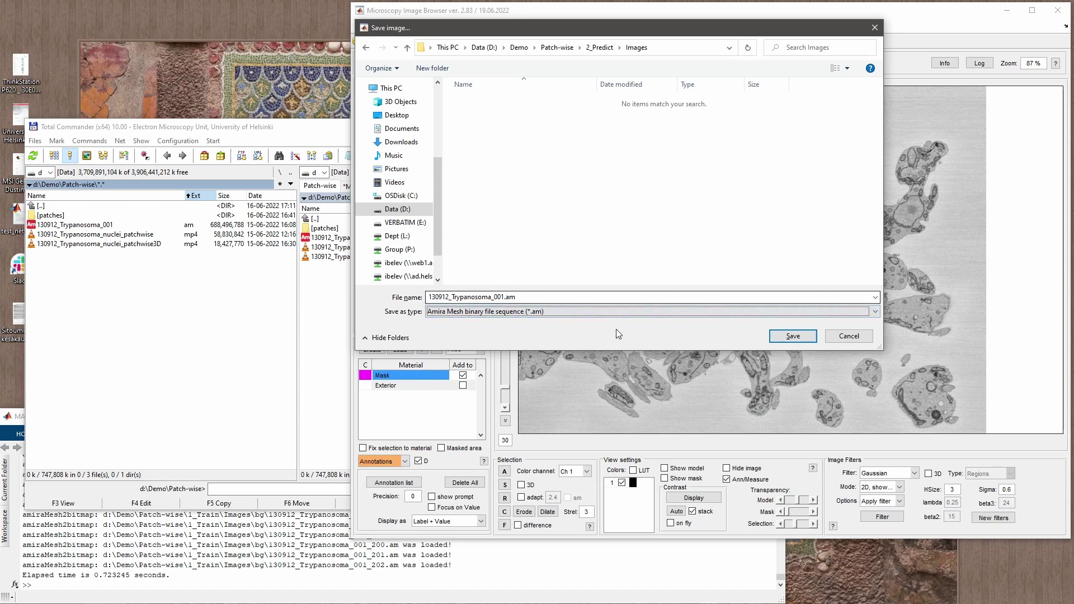
{"action": "left_click", "coordinate": [793, 335]}
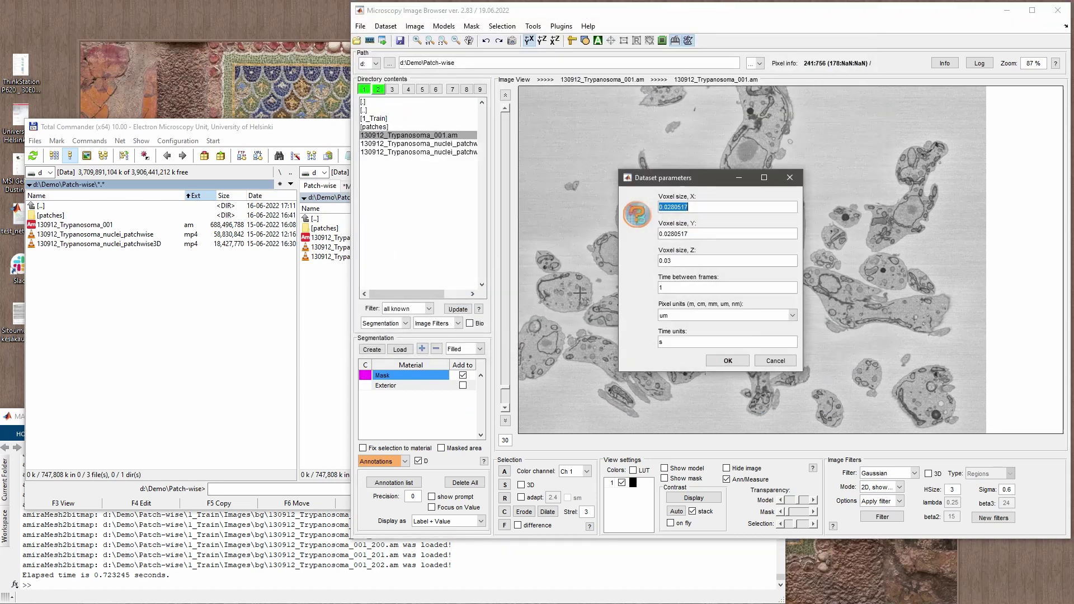
{"action": "left_click", "coordinate": [739, 364]}
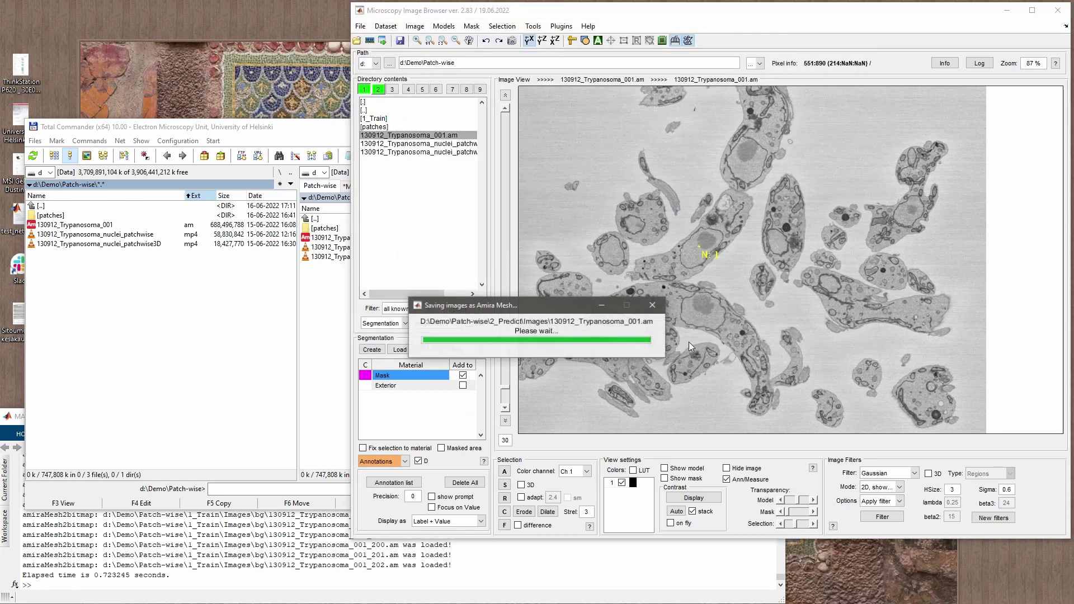
Switch to Total Commander and open 2_Predict\Images to check the exported slice files.
{"action": "left_click", "coordinate": [238, 347]}
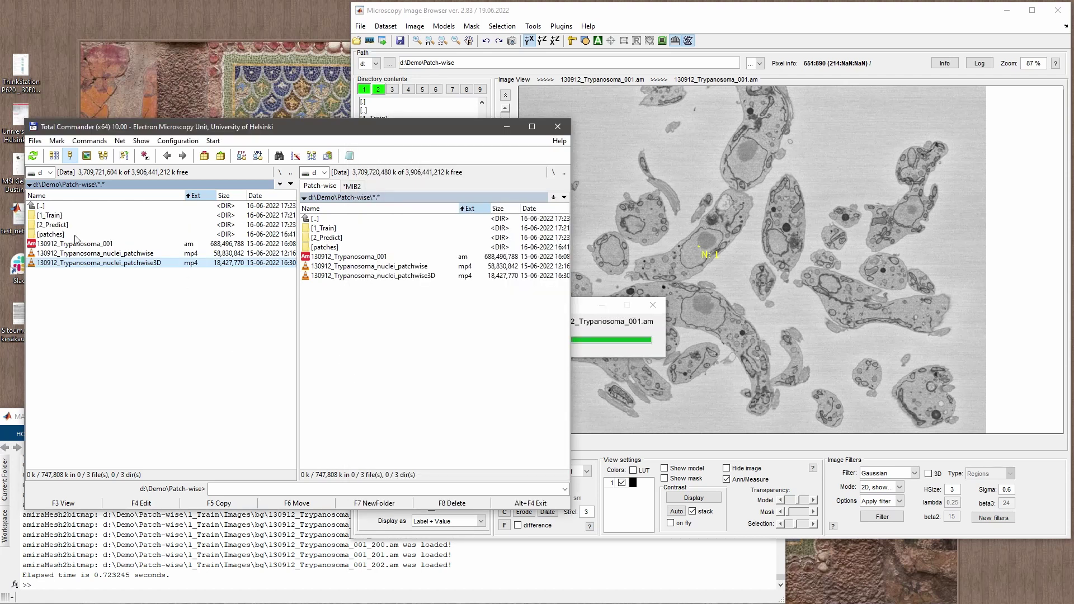
{"action": "left_click", "coordinate": [87, 225]}
{"action": "double_click", "coordinate": [78, 224]}
{"action": "double_click", "coordinate": [63, 217]}
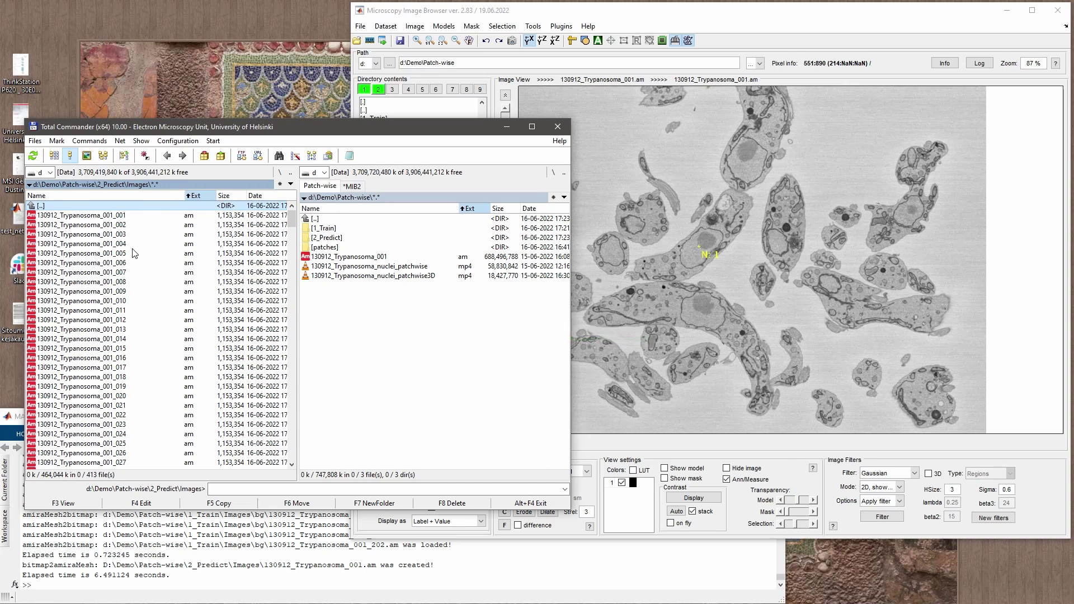
Switch back to Microscopy Image Browser and view the neighbouring slices of the full dataset.
{"action": "left_click", "coordinate": [762, 317]}
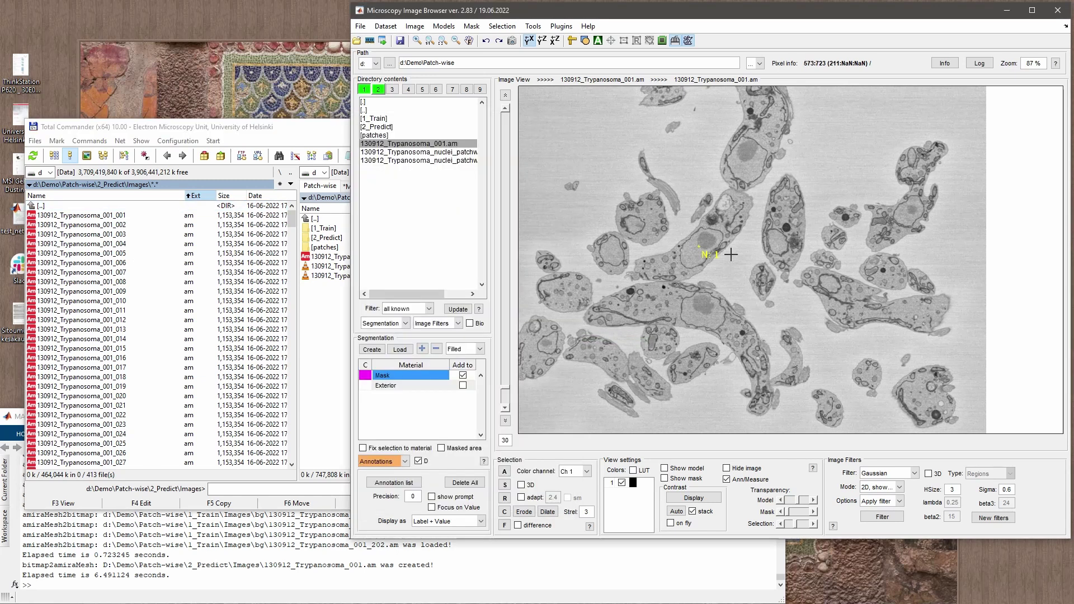
{"action": "scroll", "coordinate": [731, 237], "scroll_direction": "down", "scroll_amount": 3}
{"action": "scroll", "coordinate": [731, 237], "scroll_direction": "up", "scroll_amount": 6}
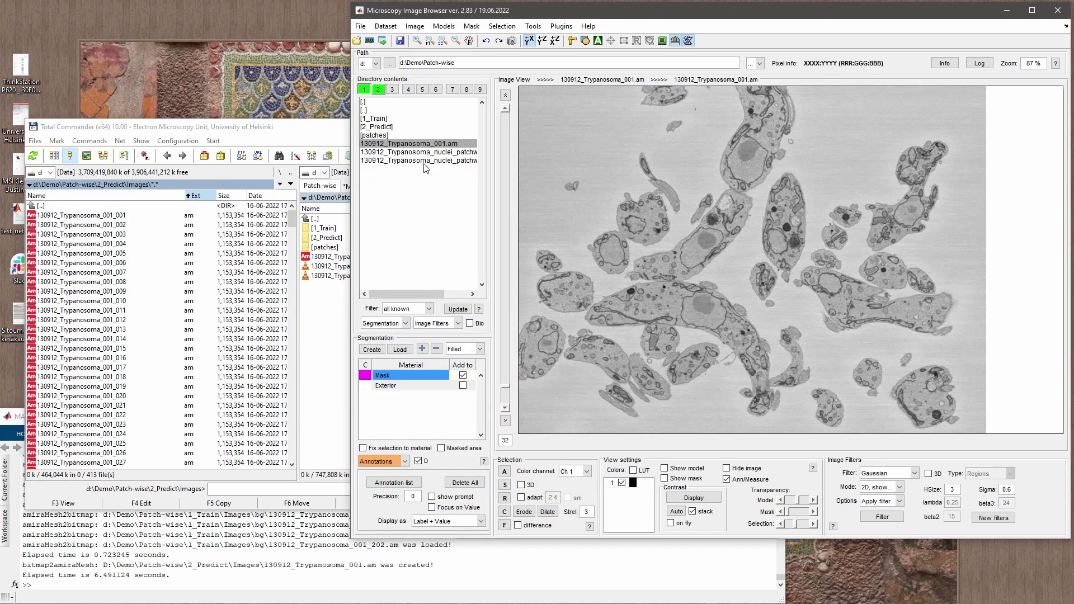
Open the deep learning segmentation tool and move its window clear of the image view.
{"action": "left_click", "coordinate": [528, 27]}
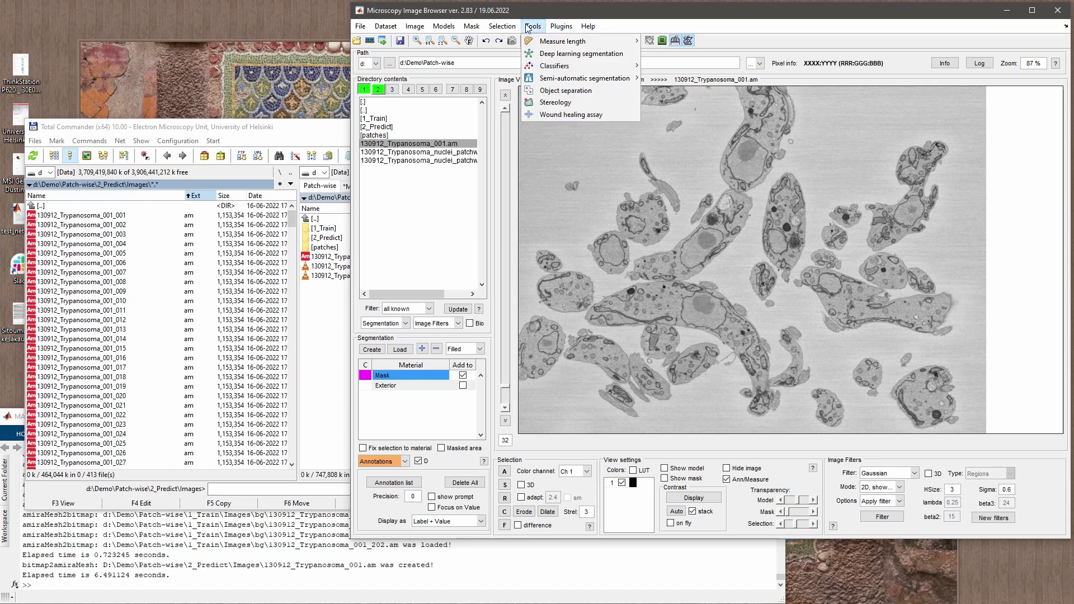
{"action": "left_click", "coordinate": [548, 55]}
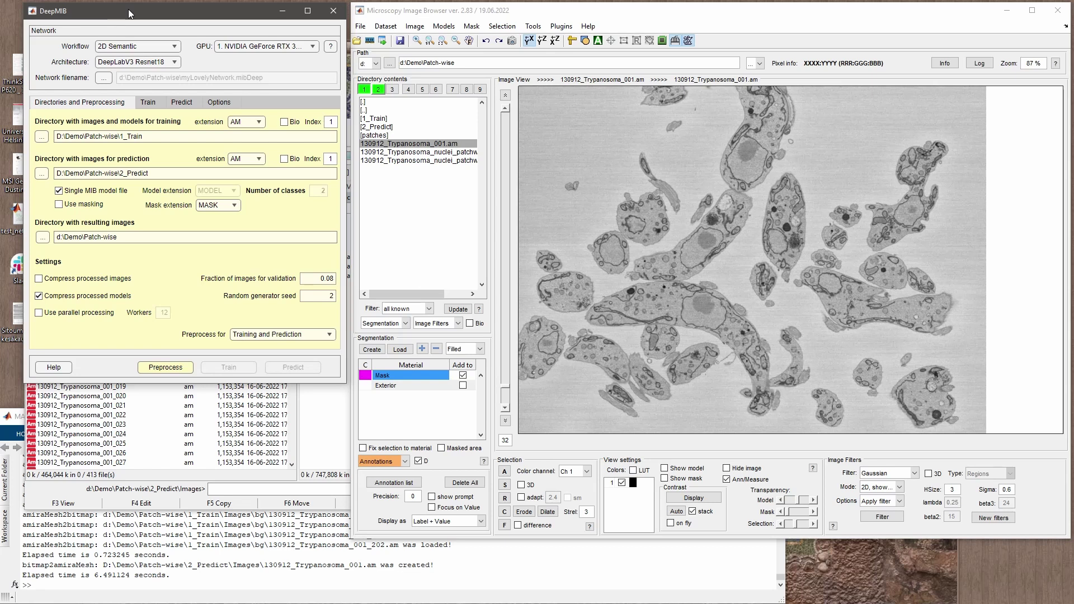
{"action": "left_click_drag", "start_coordinate": [127, 8], "coordinate": [118, 12]}
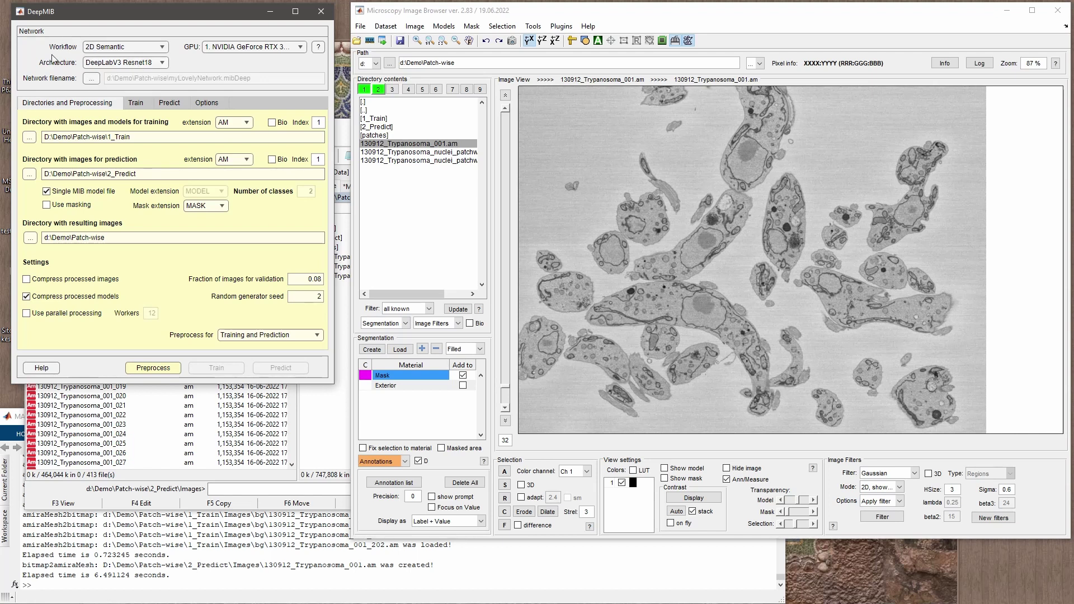
Review the available workflows and architectures, and set the network workflow to 2D Patch-wise with the Resnet18 architecture.
{"action": "left_click", "coordinate": [129, 49]}
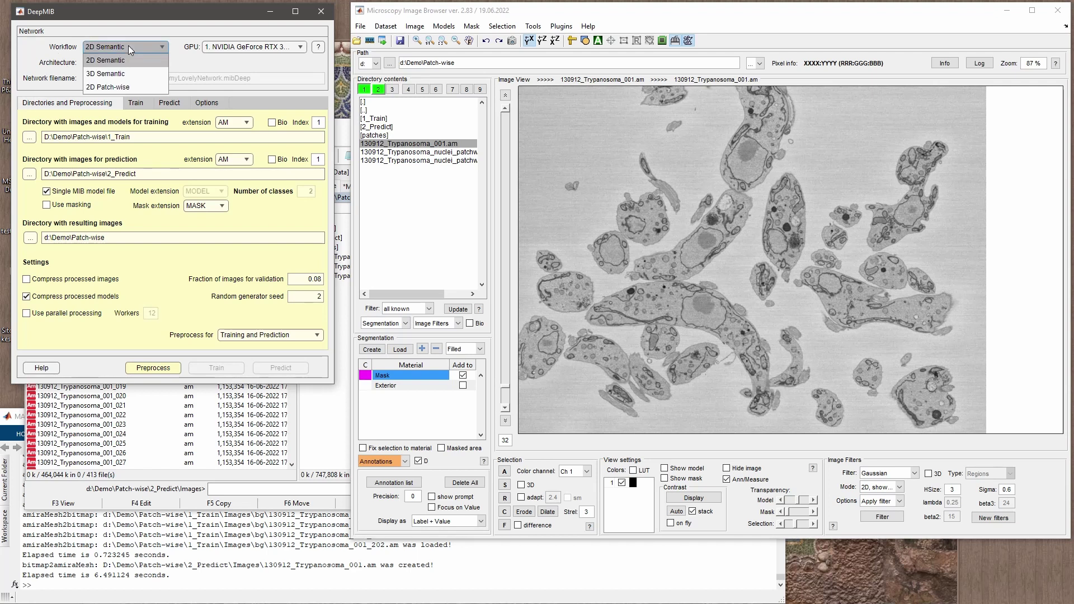
{"action": "left_click", "coordinate": [121, 61]}
{"action": "left_click", "coordinate": [104, 64]}
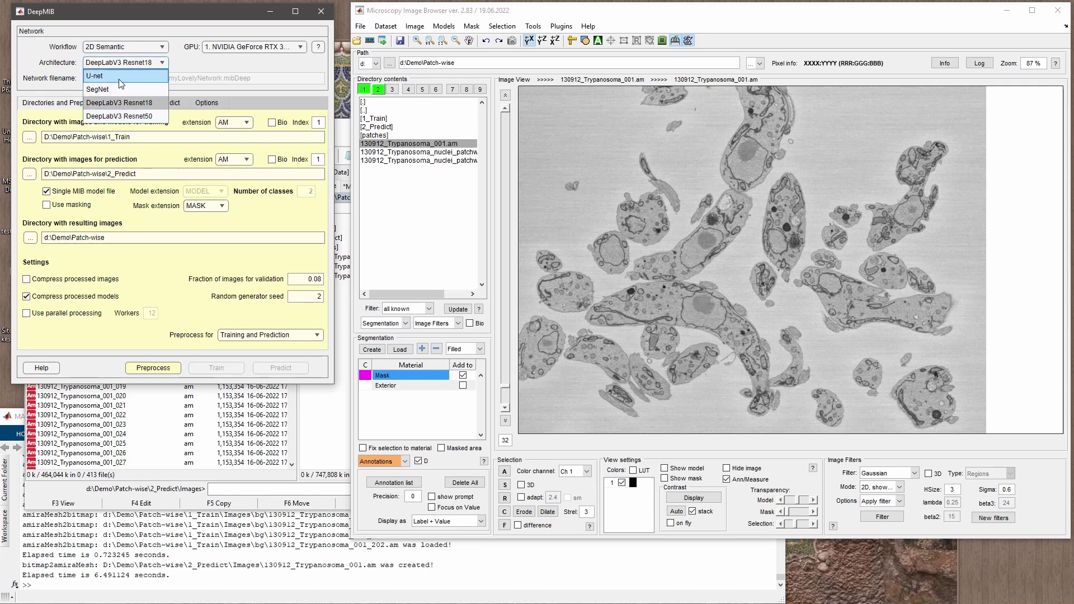
{"action": "left_click", "coordinate": [49, 60]}
{"action": "left_click", "coordinate": [100, 50]}
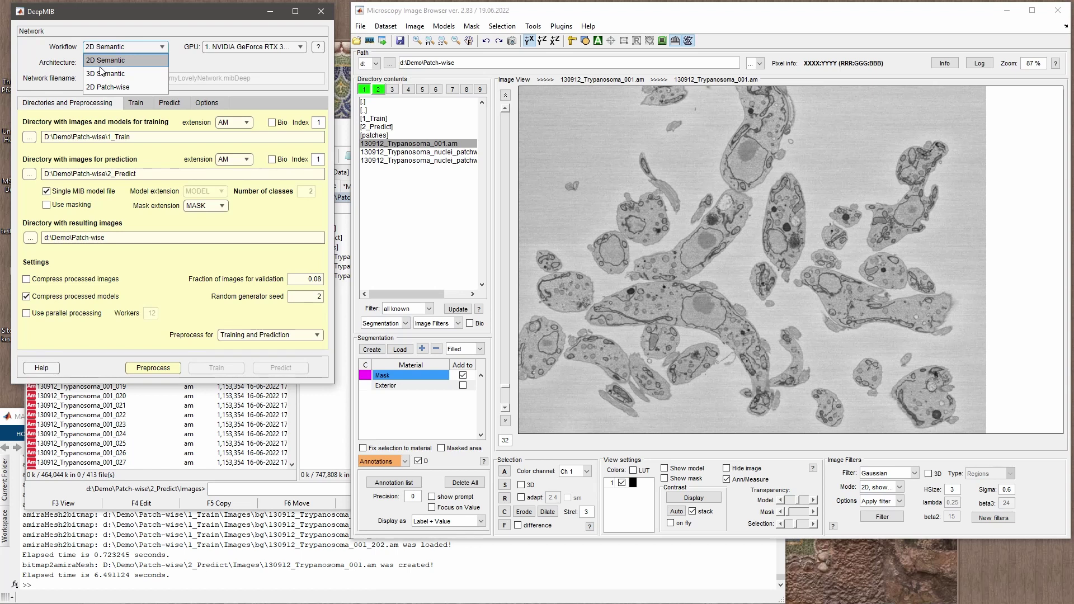
{"action": "left_click", "coordinate": [107, 86]}
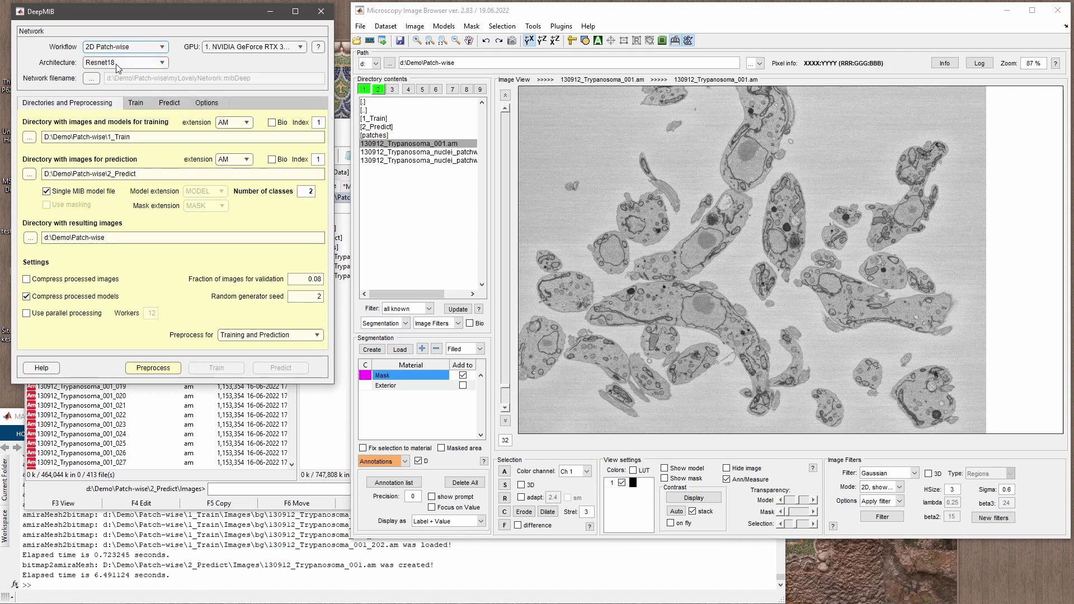
{"action": "left_click", "coordinate": [119, 66]}
{"action": "left_click", "coordinate": [125, 66]}
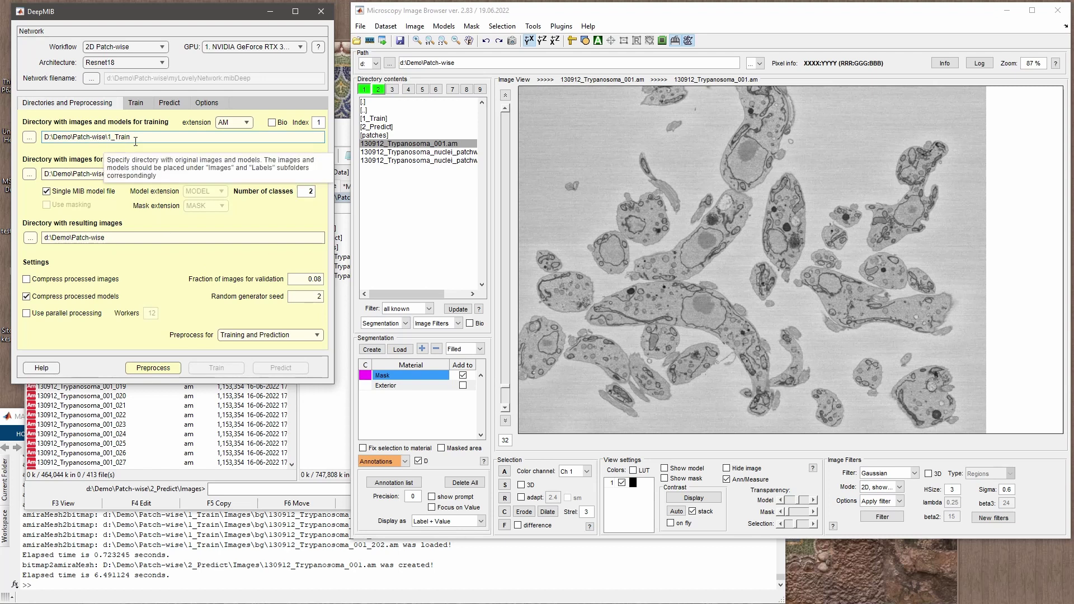
Select D:\Demo\Patch-wise\1_Train as the directory with images and models for training.
{"action": "left_click", "coordinate": [32, 138]}
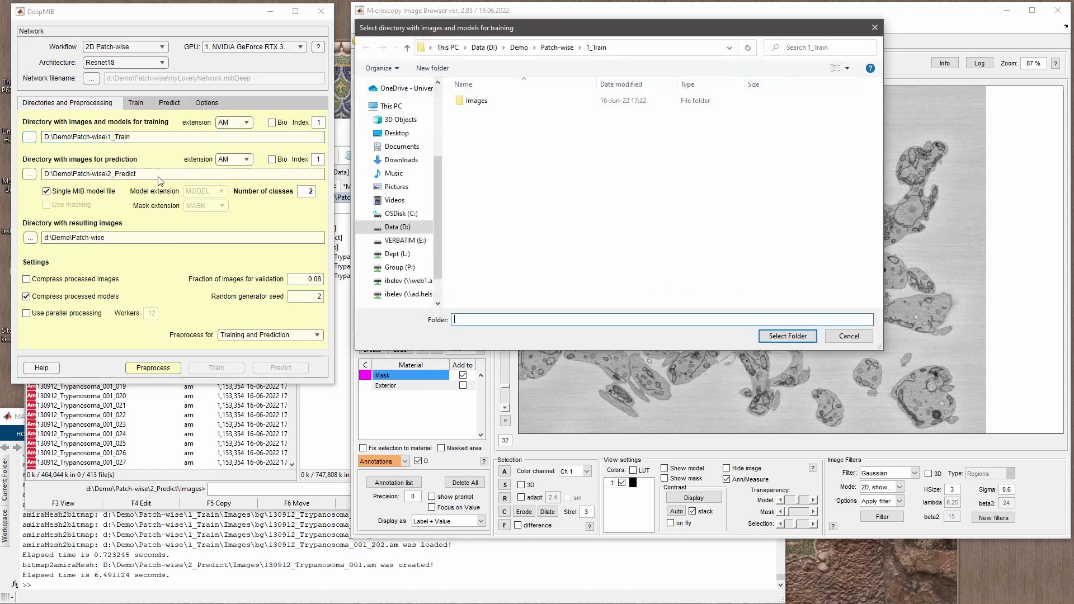
{"action": "left_click", "coordinate": [557, 47]}
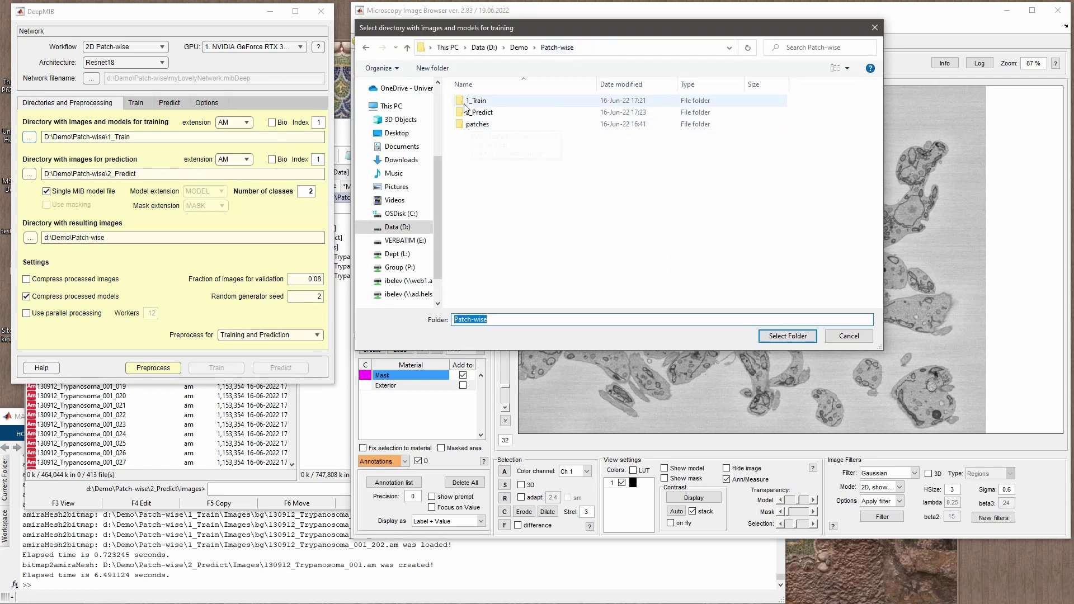
{"action": "double_click", "coordinate": [478, 101]}
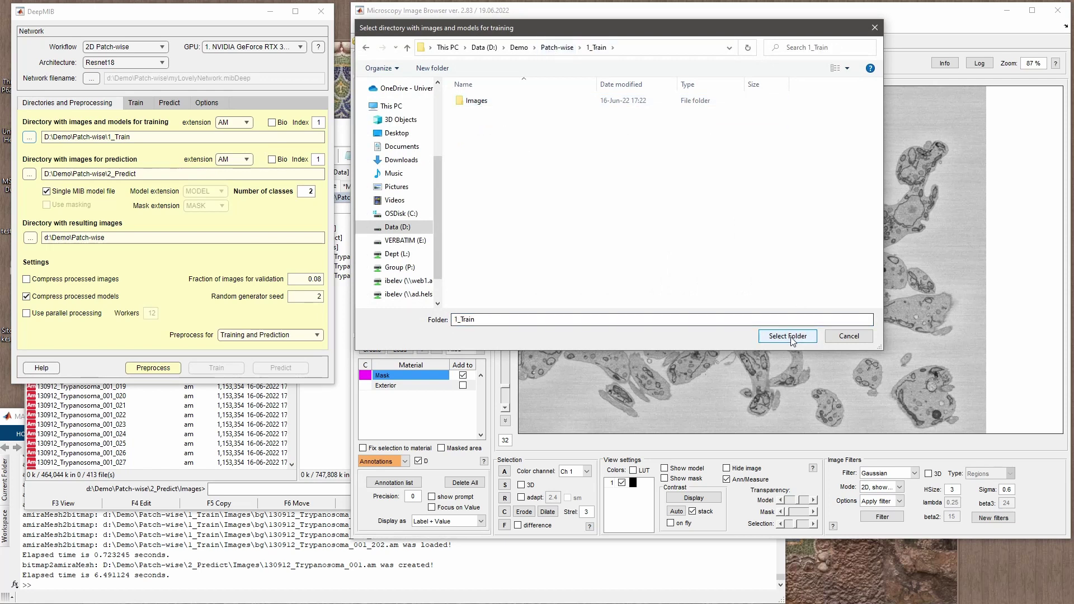
{"action": "left_click", "coordinate": [788, 336]}
Select D:\Demo\Patch-wise\2_Predict as the directory with images for prediction.
{"action": "left_click", "coordinate": [29, 173]}
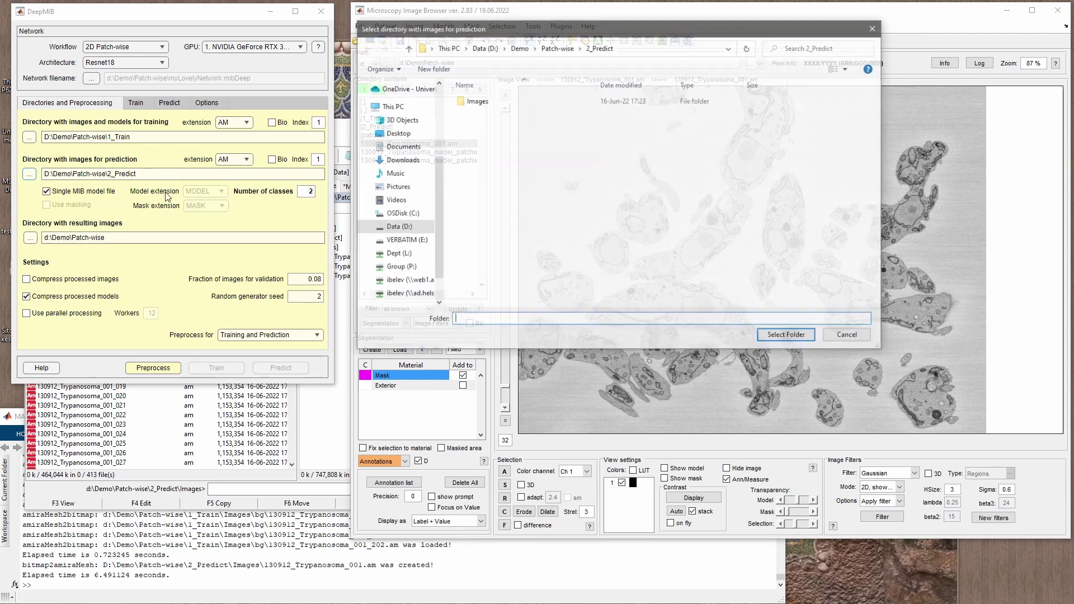
{"action": "left_click", "coordinate": [557, 47]}
{"action": "double_click", "coordinate": [484, 114]}
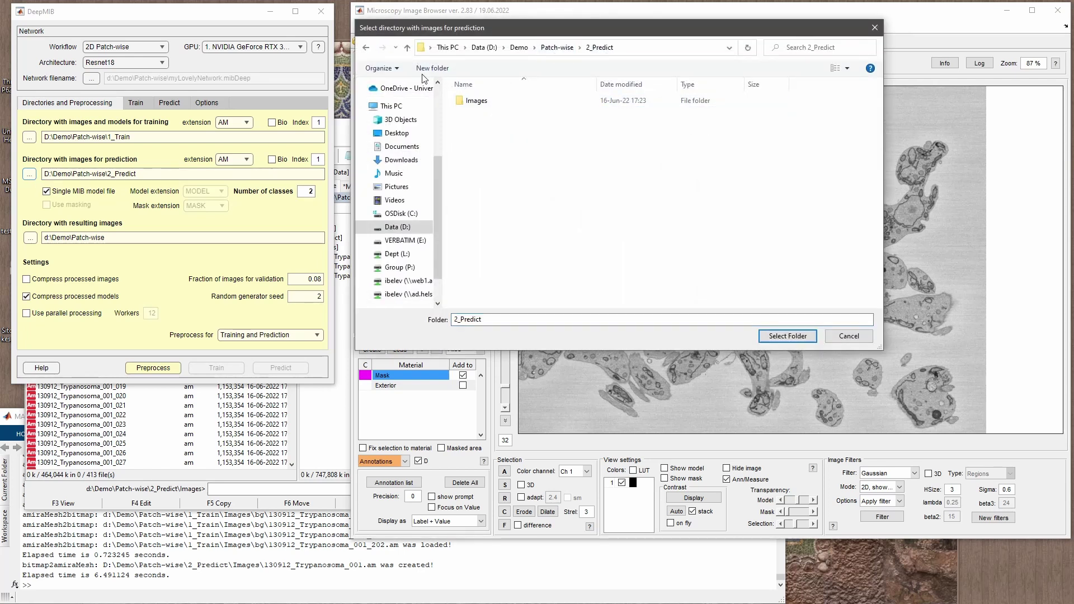
{"action": "left_click", "coordinate": [788, 336]}
Create a 3_Results folder in Patch-wise and select it as the directory for the resulting images.
{"action": "left_click", "coordinate": [30, 237]}
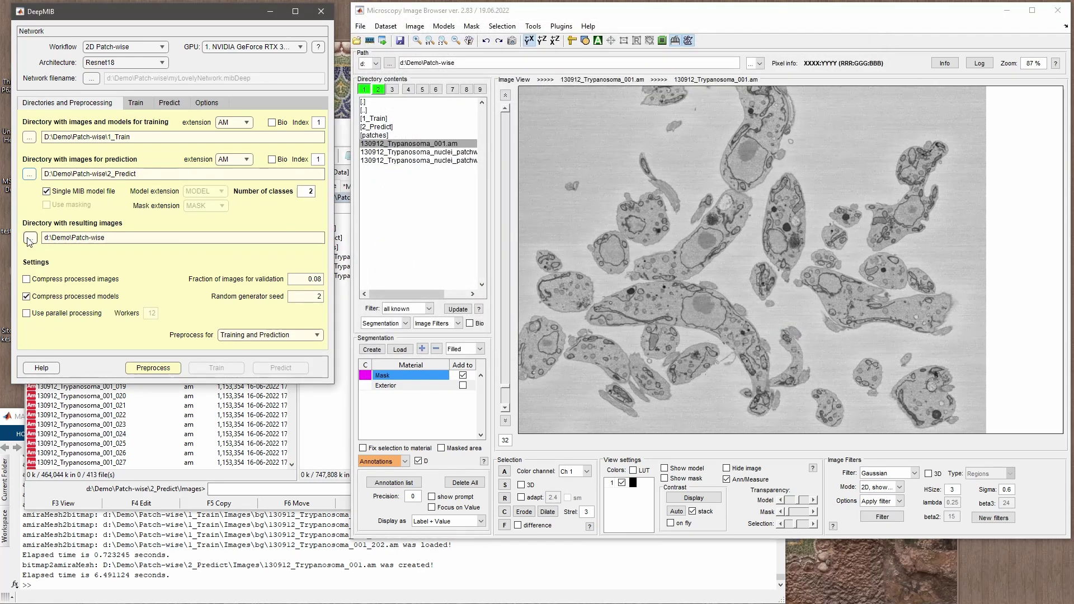
{"action": "left_click", "coordinate": [433, 69]}
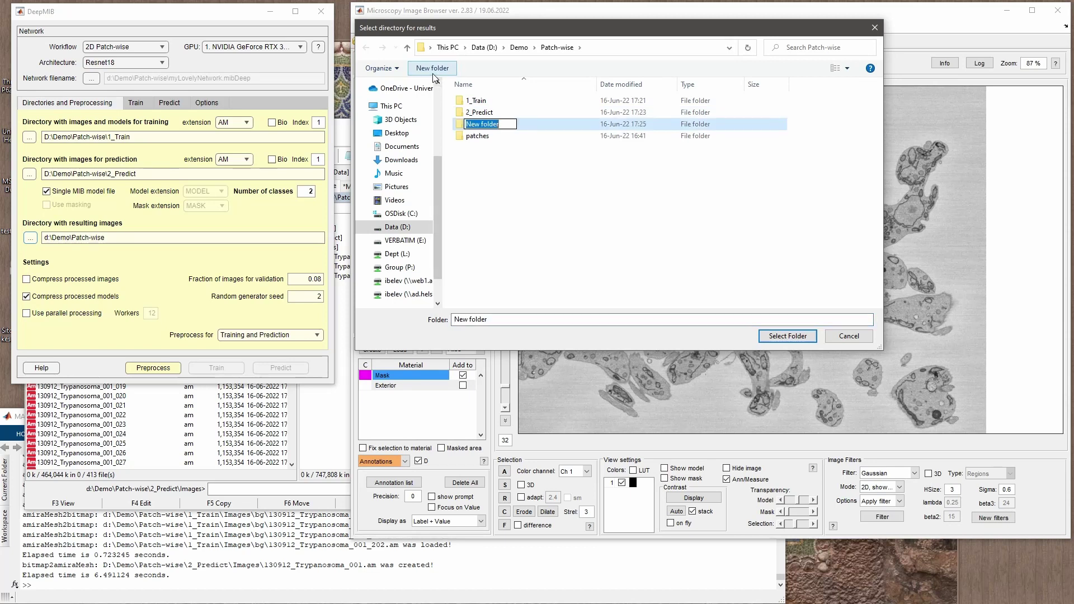
{"action": "type", "text": "3_Results"}
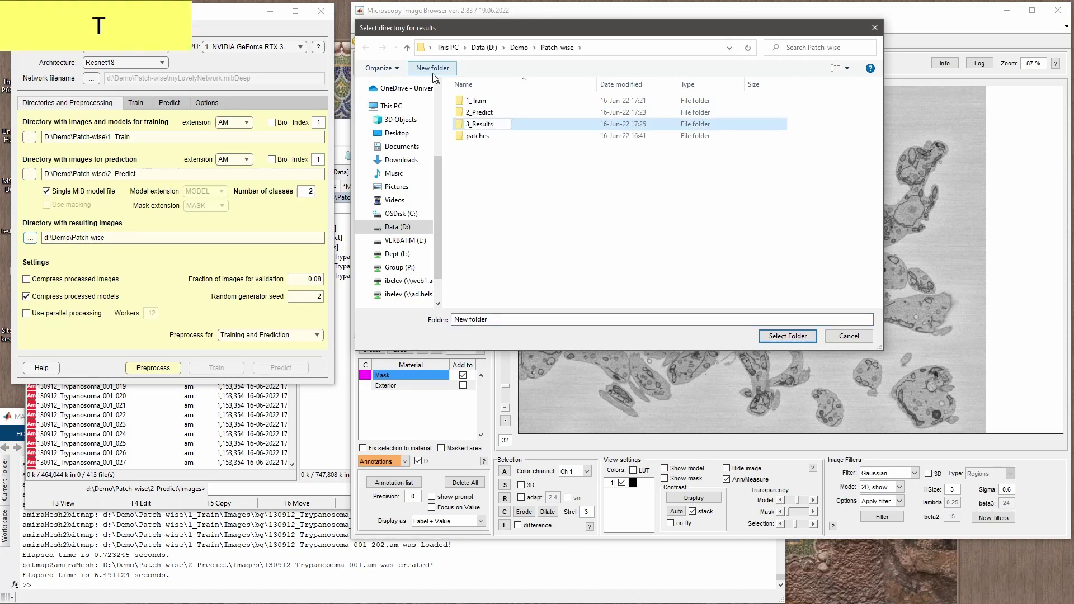
{"action": "key", "text": "Return"}
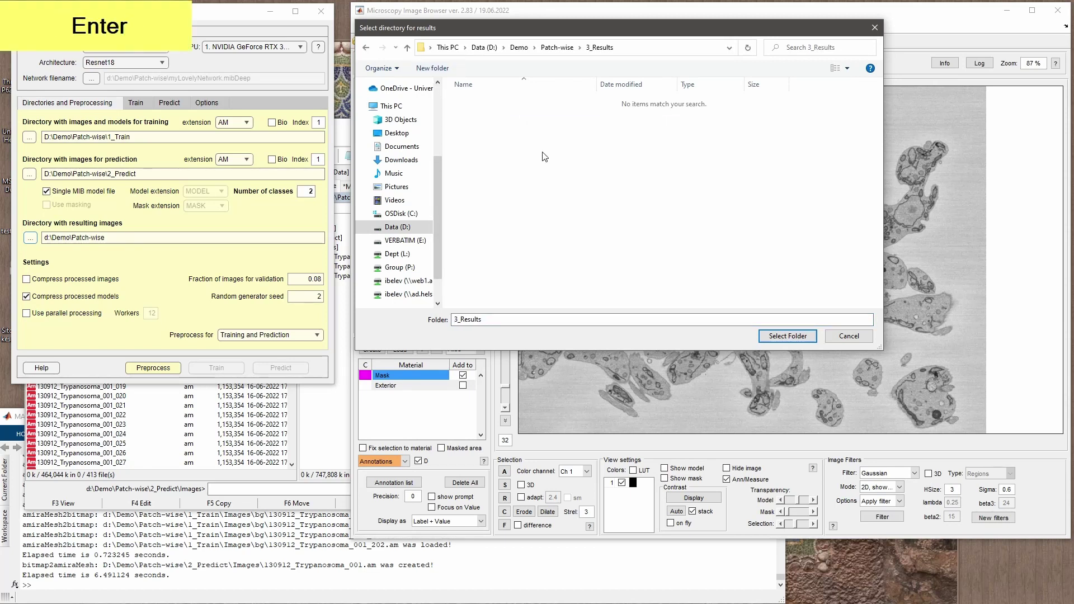
{"action": "left_click", "coordinate": [788, 336]}
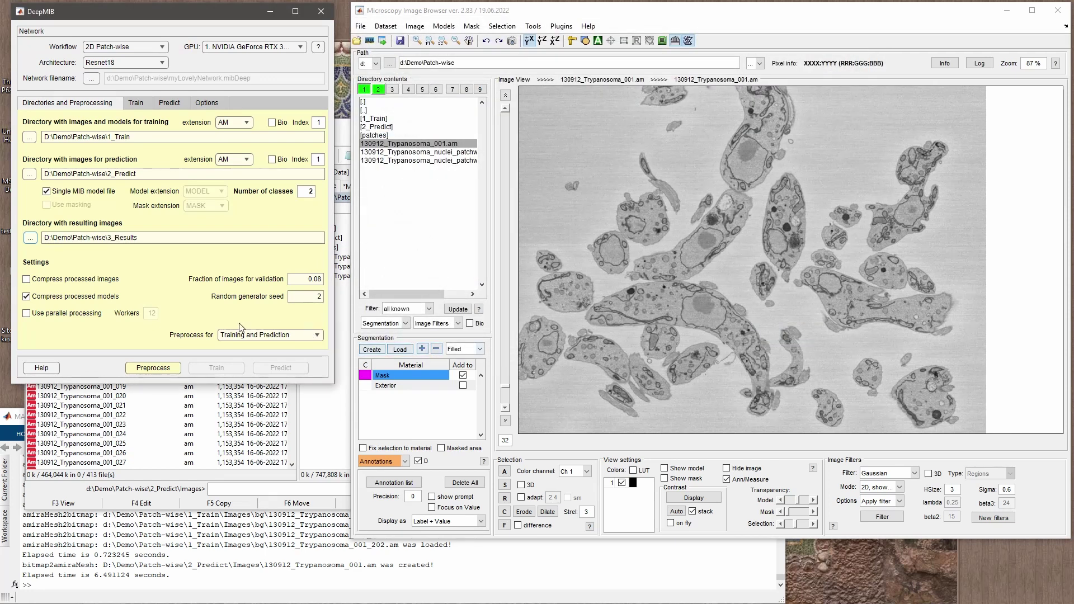
Turn off the Single MIB model file option.
{"action": "left_click", "coordinate": [47, 191]}
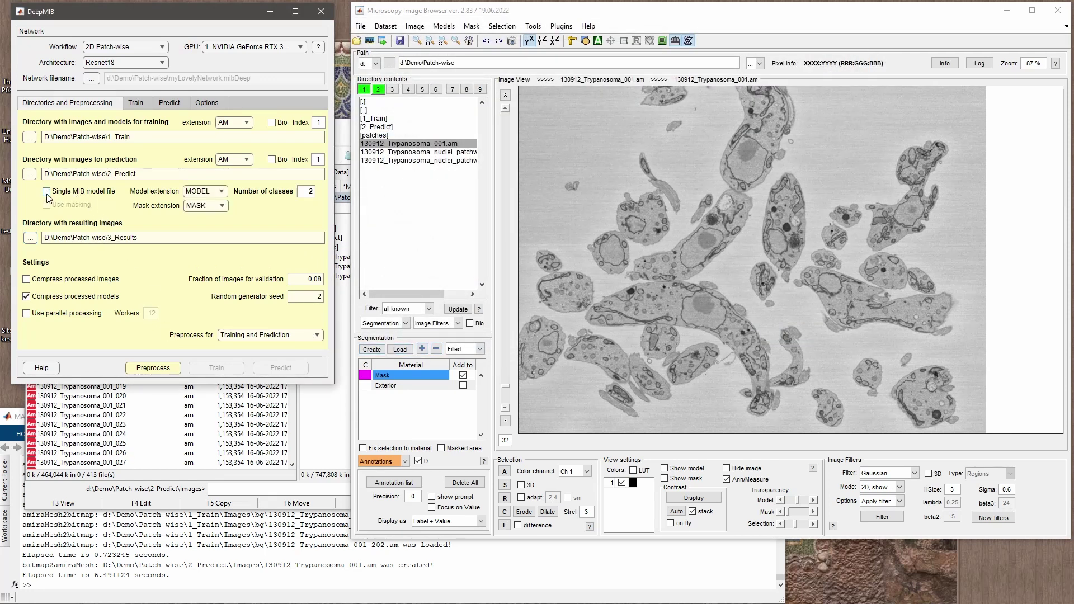
{"action": "left_click", "coordinate": [47, 191]}
{"action": "left_click", "coordinate": [53, 193]}
Browse the directory contents to Patch-wise\1_Train\Images to check the class subfolders, and return to the DeepMIB window.
{"action": "double_click", "coordinate": [394, 119]}
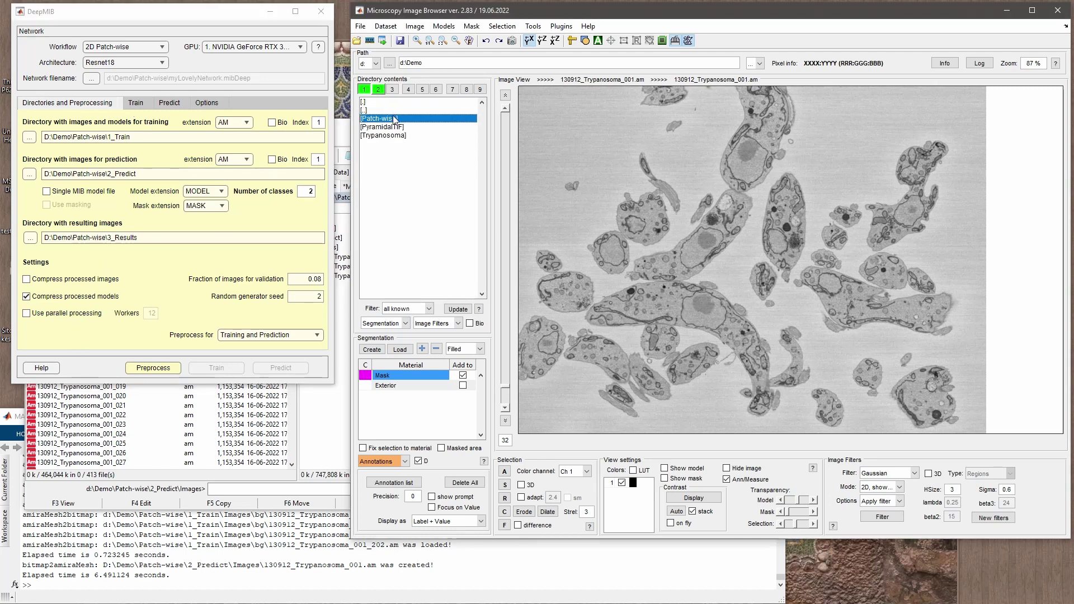
{"action": "double_click", "coordinate": [393, 120]}
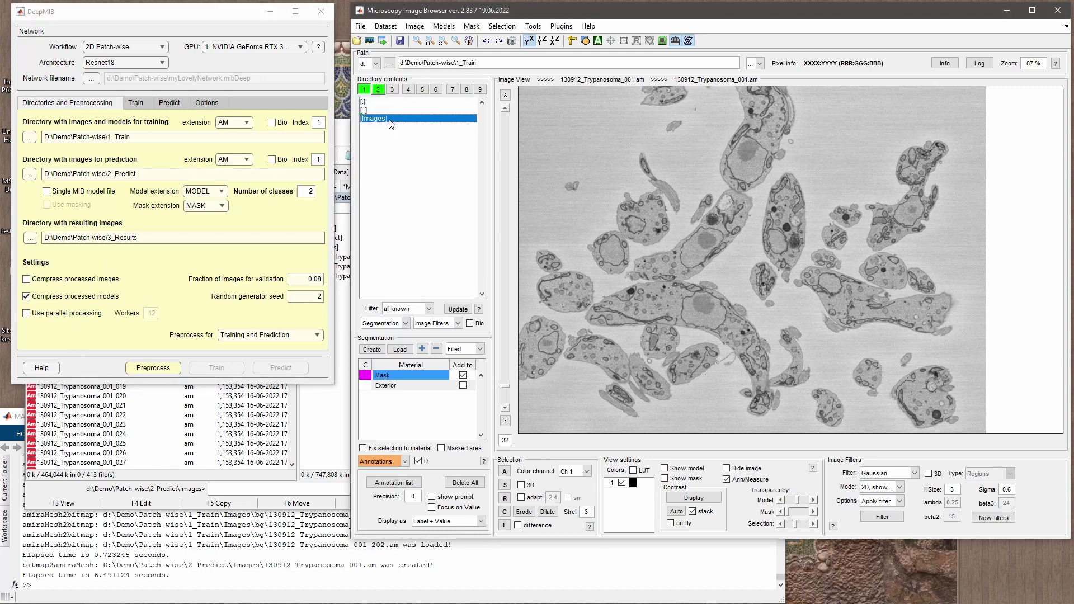
{"action": "left_click", "coordinate": [373, 120]}
{"action": "left_click", "coordinate": [376, 128]}
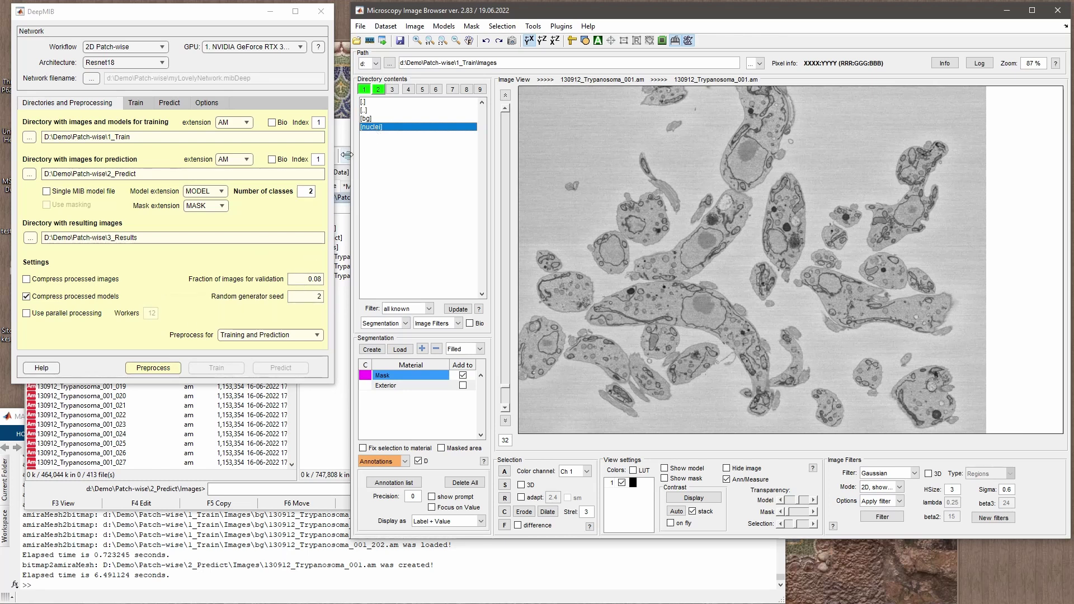
{"action": "double_click", "coordinate": [369, 110]}
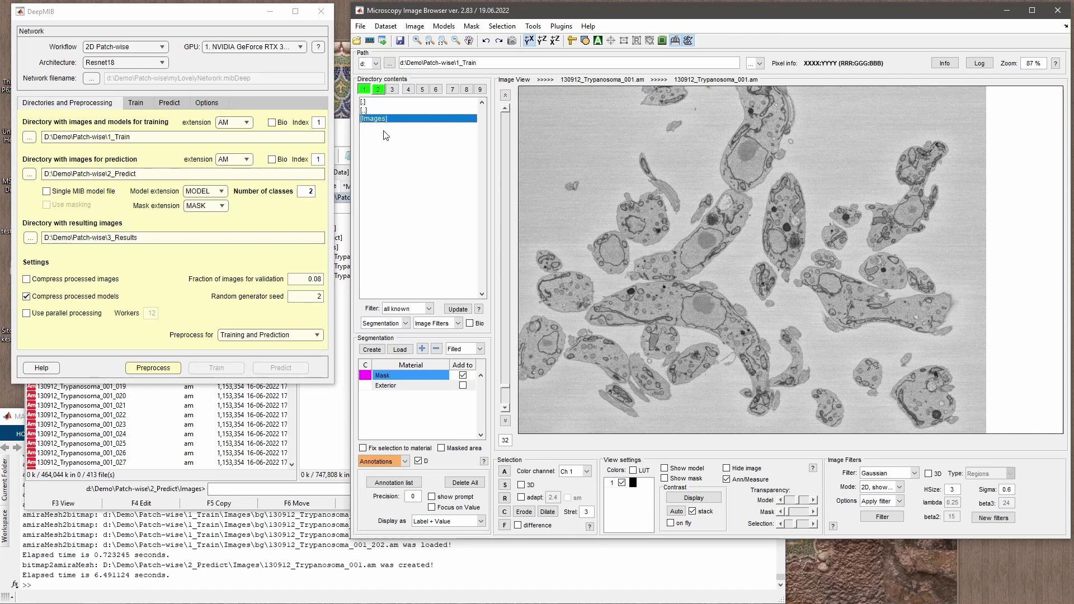
{"action": "left_click", "coordinate": [121, 339]}
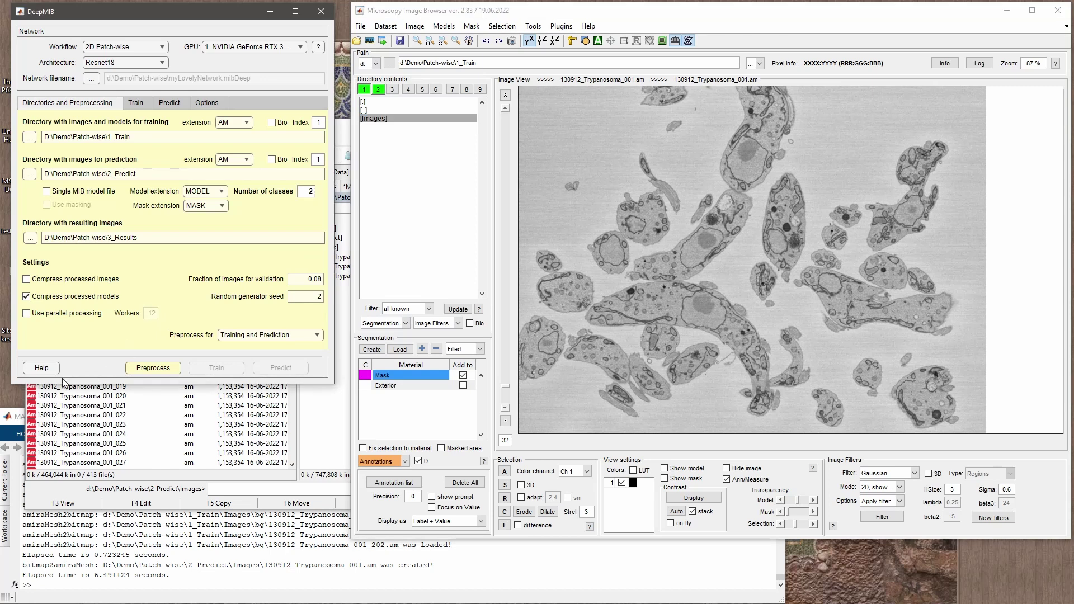
Open the DeepMIB help on directories and preprocessing and find the section on organization of directories for the 2D patch-wise workflow.
{"action": "left_click", "coordinate": [42, 369]}
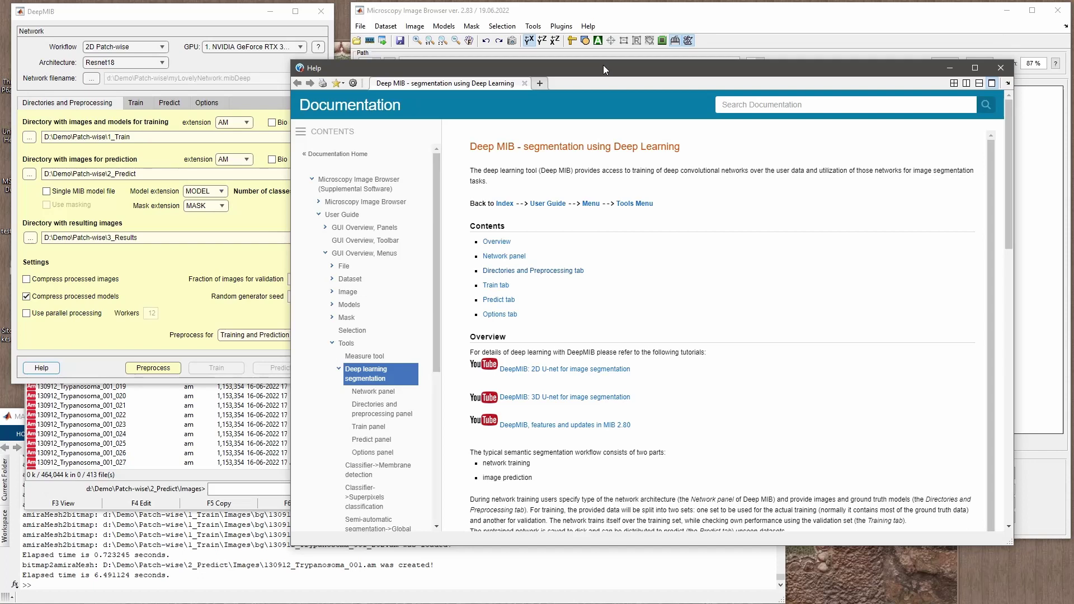
{"action": "left_click_drag", "start_coordinate": [603, 66], "coordinate": [580, 52]}
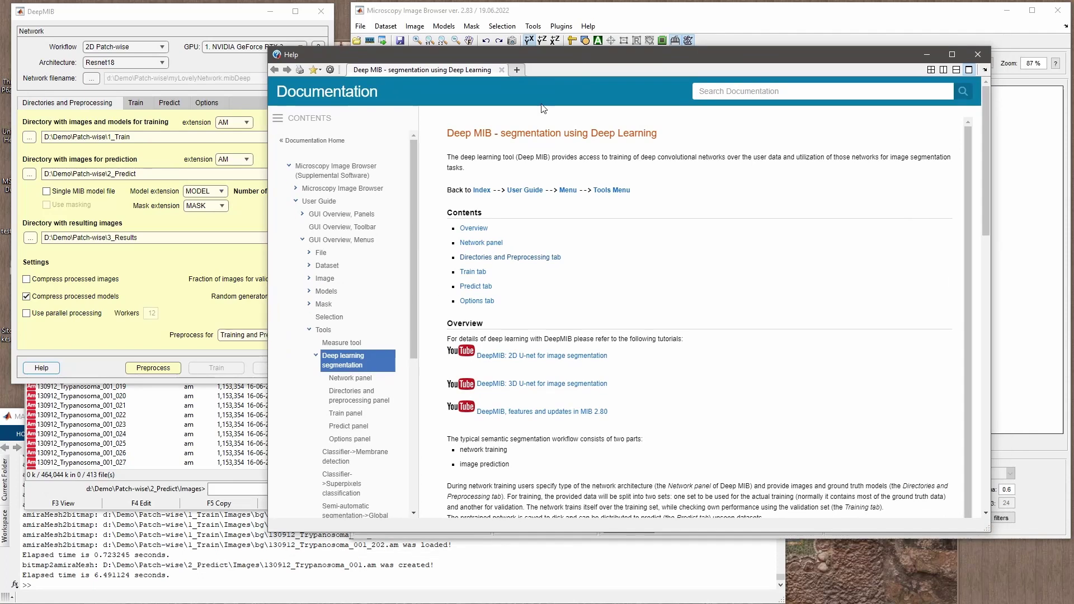
{"action": "left_click", "coordinate": [364, 399]}
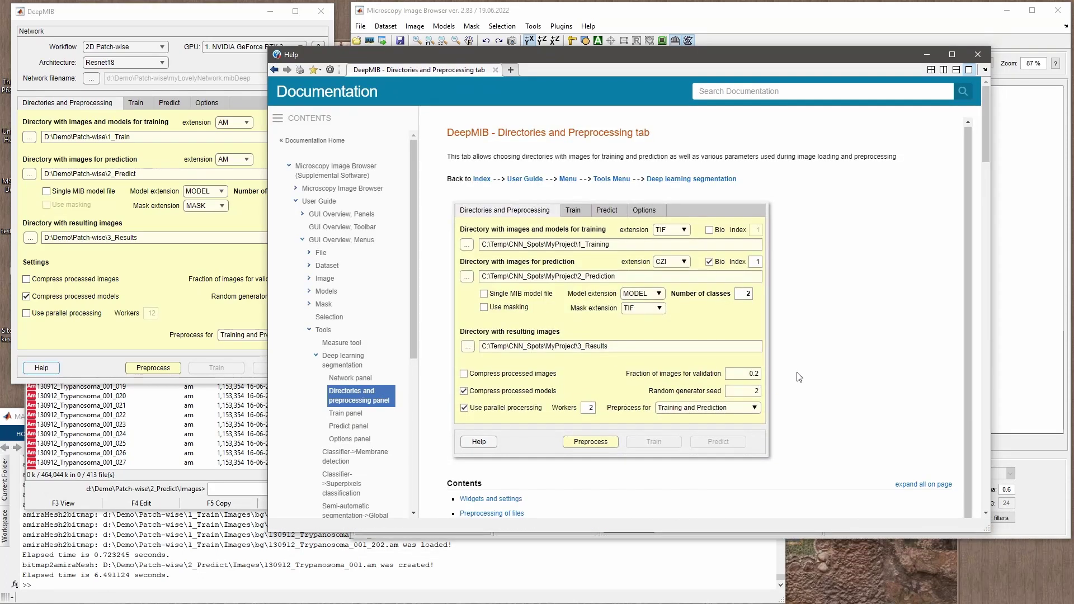
{"action": "scroll", "coordinate": [815, 368], "scroll_direction": "down", "scroll_amount": 3}
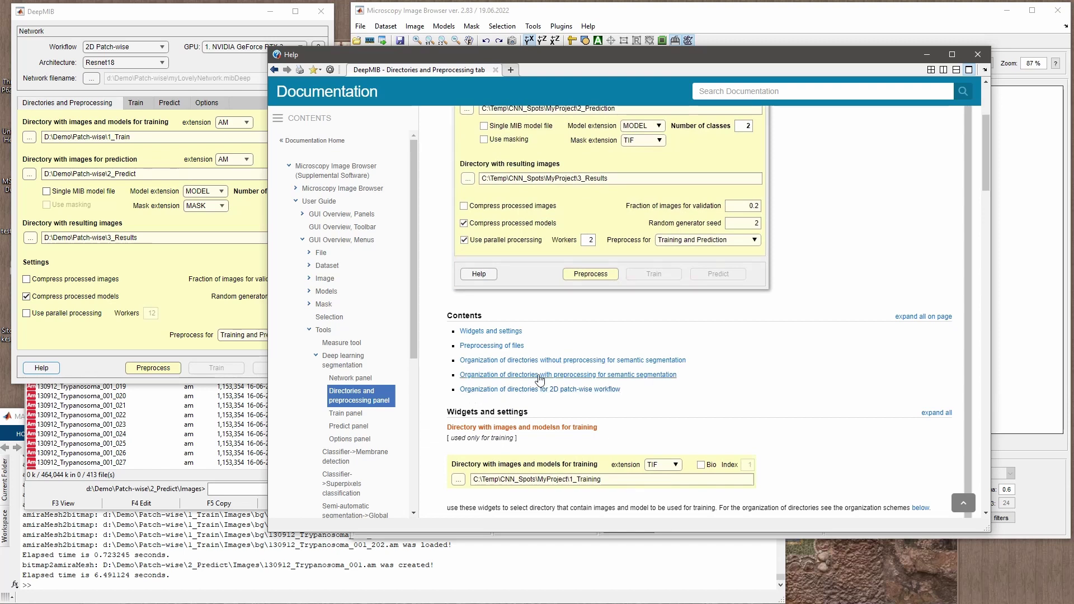
{"action": "scroll", "coordinate": [616, 437], "scroll_direction": "down", "scroll_amount": 6}
{"action": "scroll", "coordinate": [616, 437], "scroll_direction": "down", "scroll_amount": 10}
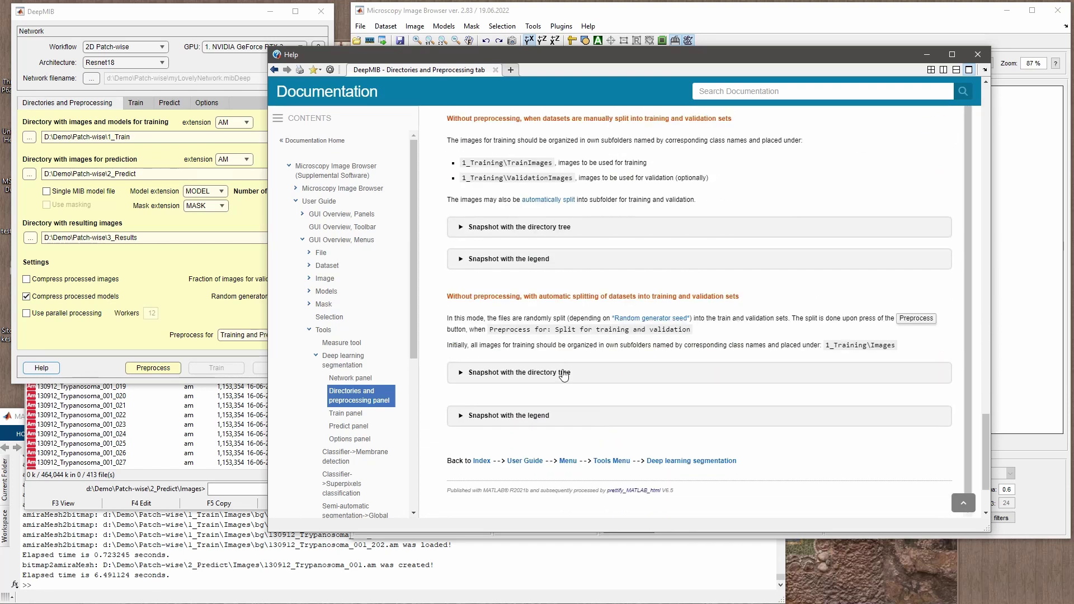
{"action": "scroll", "coordinate": [545, 306], "scroll_direction": "up", "scroll_amount": 3}
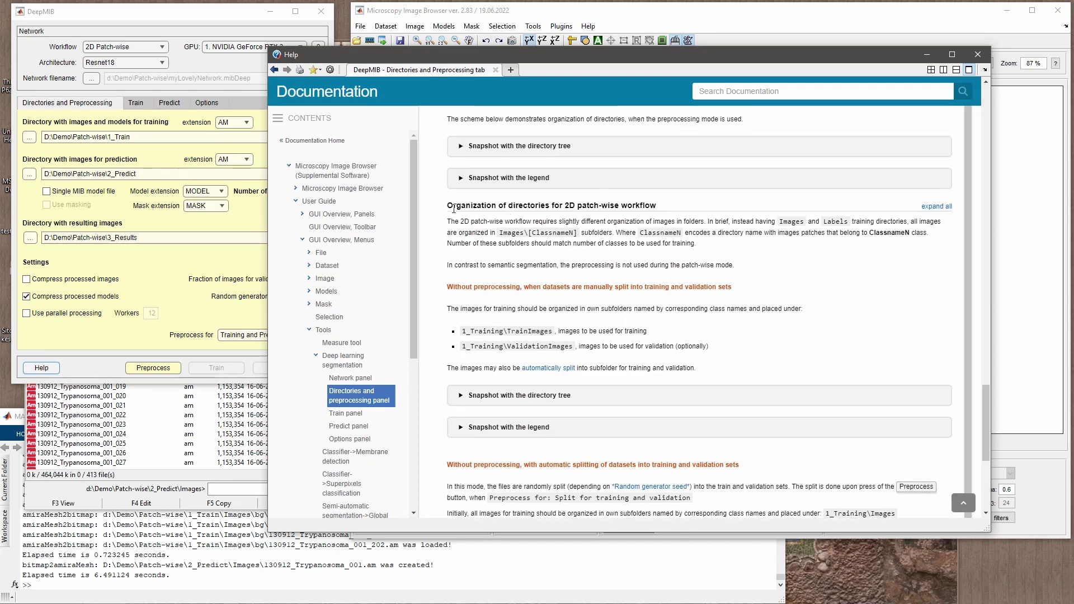
{"action": "left_click_drag", "start_coordinate": [448, 206], "coordinate": [662, 210]}
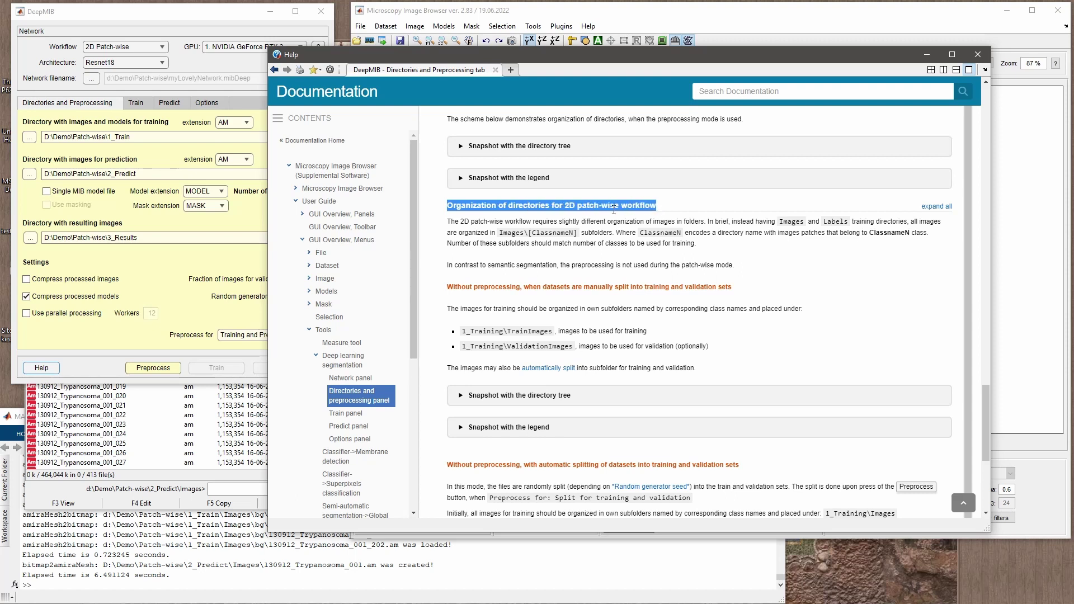
Expand the directory tree snapshot for manually split datasets and examine the patch-wise folder organization.
{"action": "left_click", "coordinate": [495, 398]}
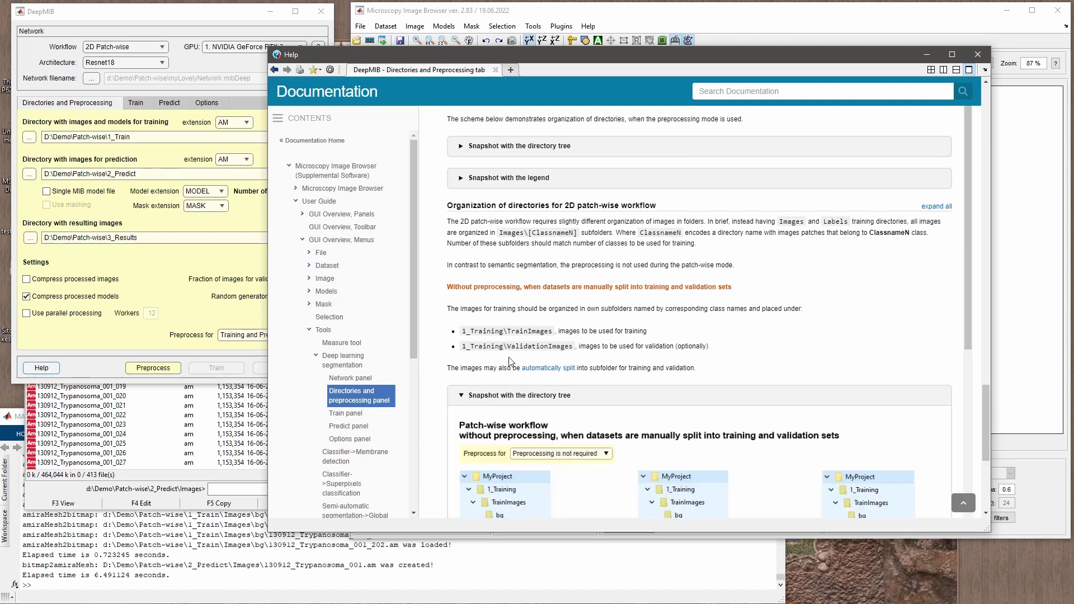
{"action": "scroll", "coordinate": [511, 363], "scroll_direction": "down", "scroll_amount": 3}
{"action": "scroll", "coordinate": [510, 360], "scroll_direction": "down", "scroll_amount": 4}
{"action": "scroll", "coordinate": [520, 344], "scroll_direction": "up", "scroll_amount": 2}
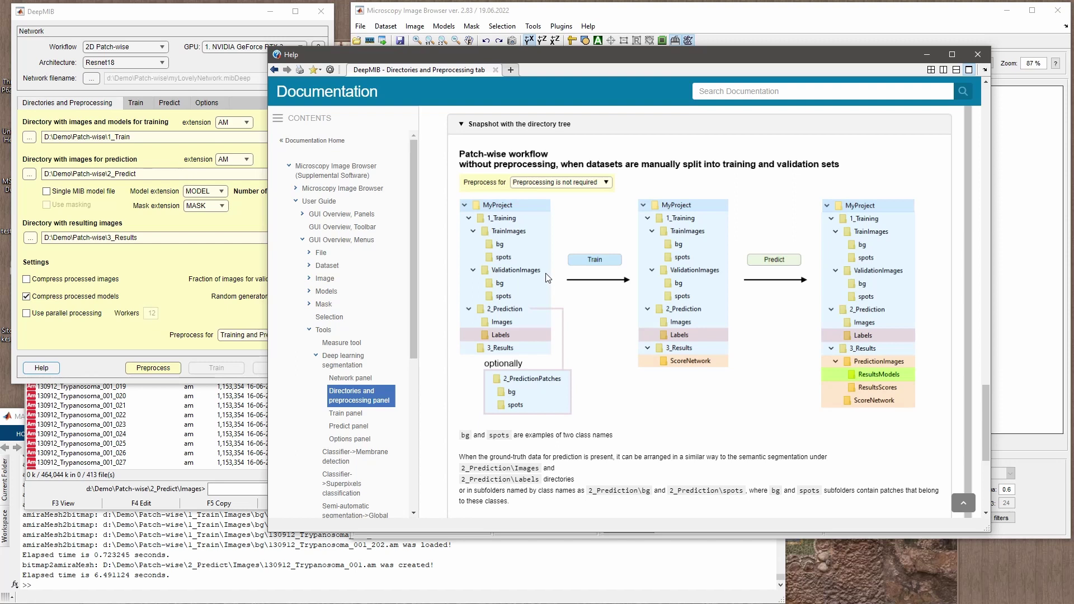
{"action": "scroll", "coordinate": [548, 278], "scroll_direction": "up", "scroll_amount": 6}
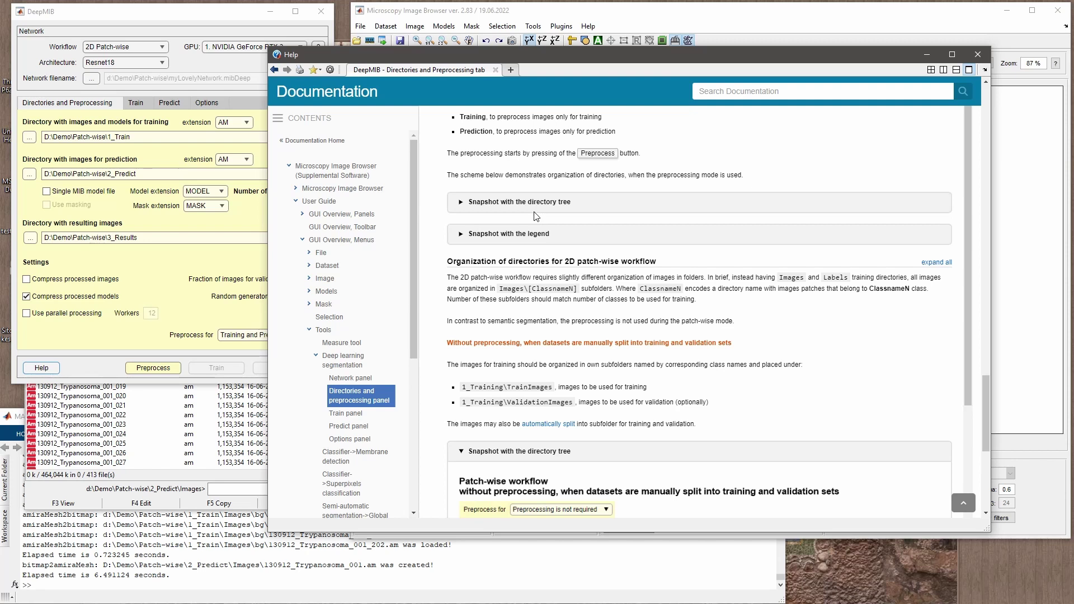
{"action": "scroll", "coordinate": [556, 284], "scroll_direction": "down", "scroll_amount": 5}
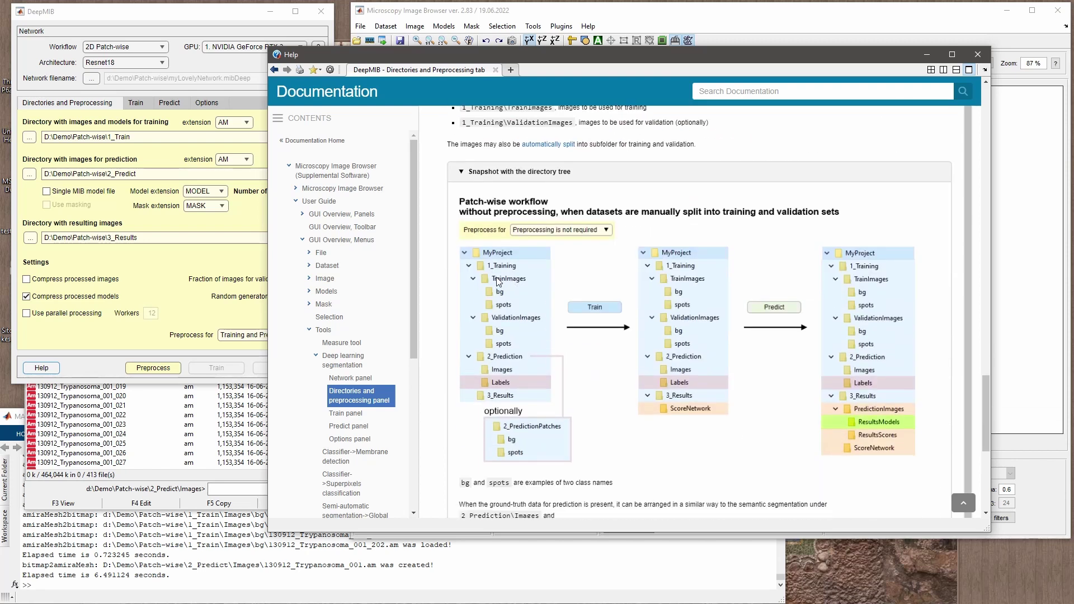
Return to the DeepMIB window and set the preprocessing mode to Split files for training/validation.
{"action": "left_click", "coordinate": [205, 264]}
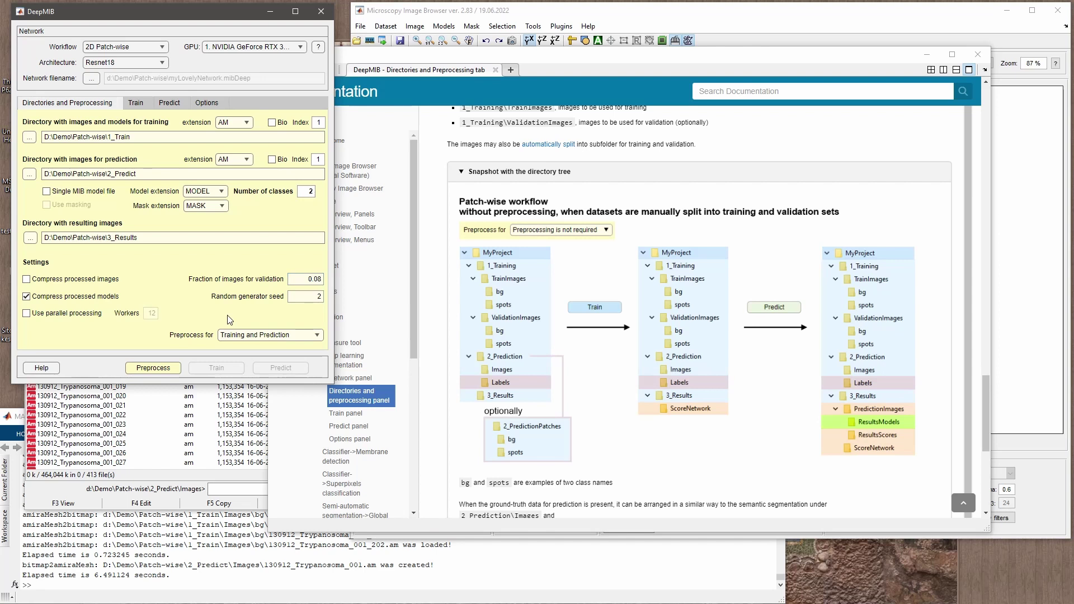
{"action": "left_click", "coordinate": [250, 336]}
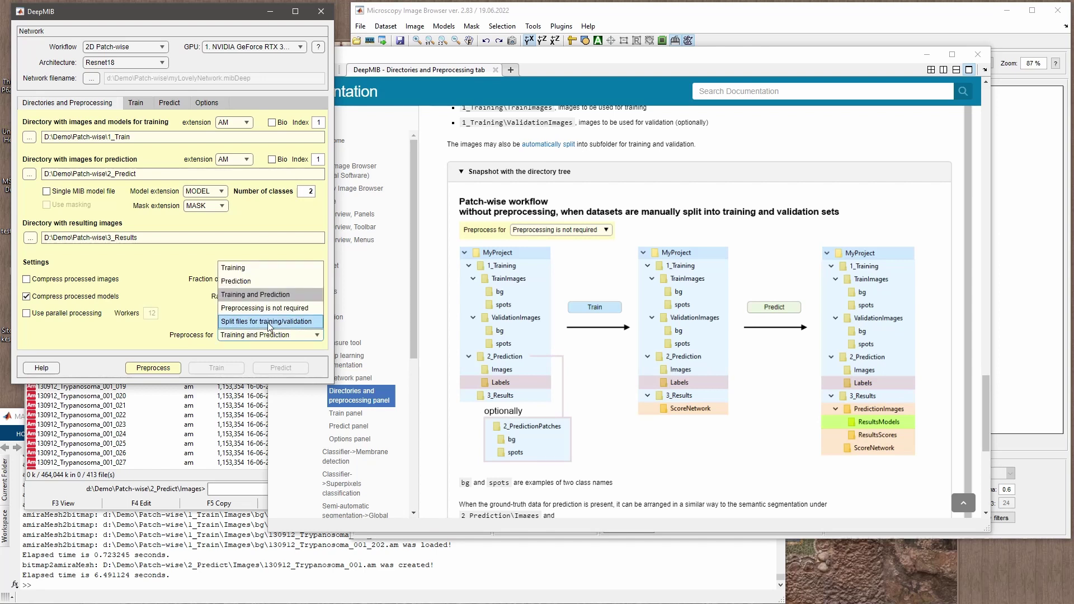
{"action": "left_click", "coordinate": [260, 324]}
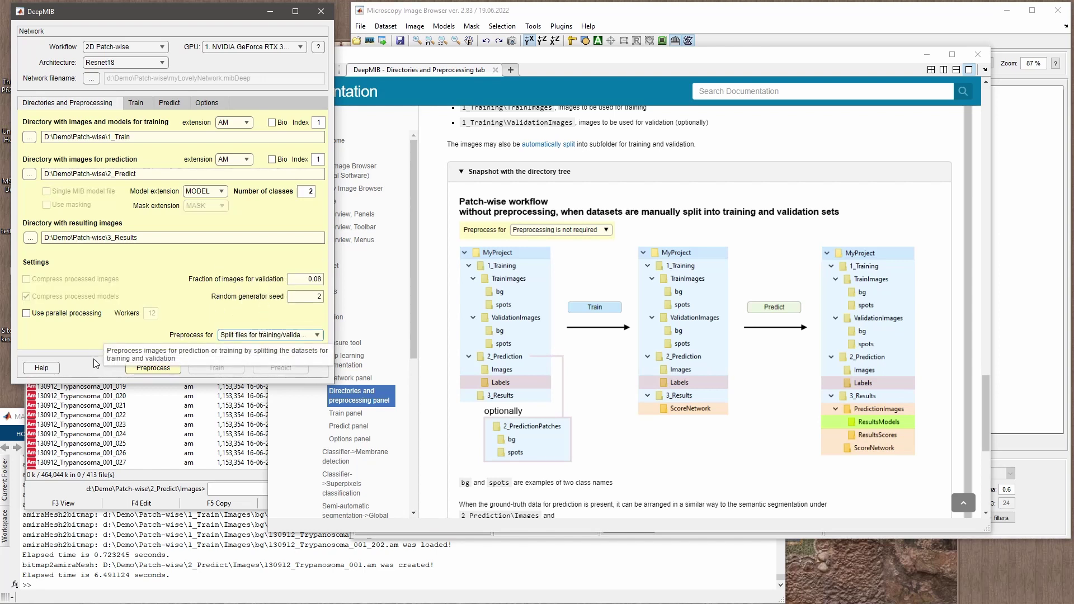
Check that AM is the training and prediction image extension, and preprocess the files using Split and copy.
{"action": "left_click", "coordinate": [233, 123]}
{"action": "left_click", "coordinate": [230, 136]}
{"action": "left_click", "coordinate": [240, 160]}
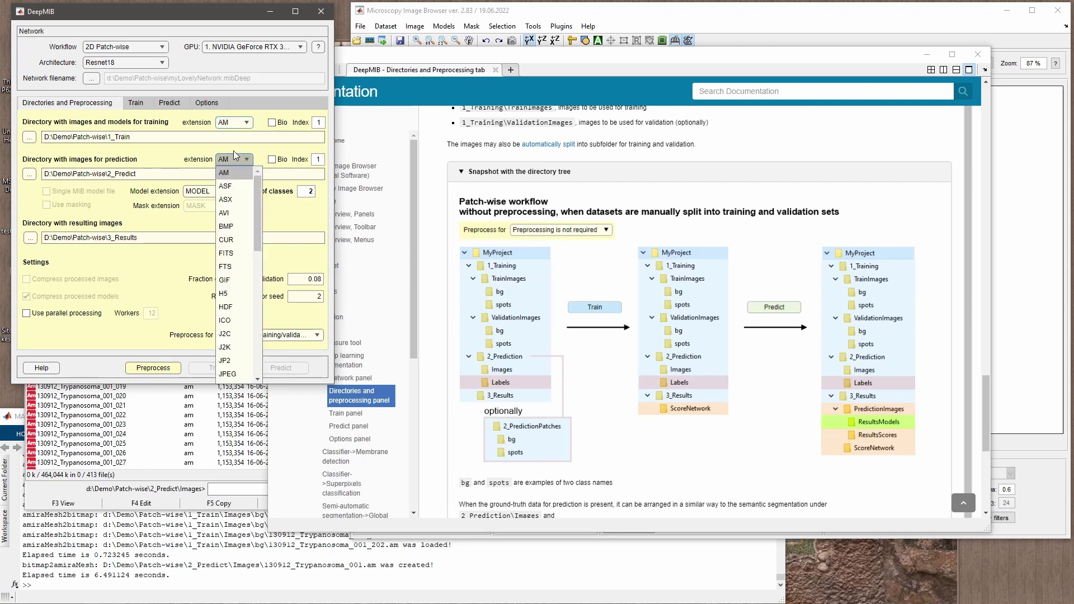
{"action": "left_click", "coordinate": [201, 160]}
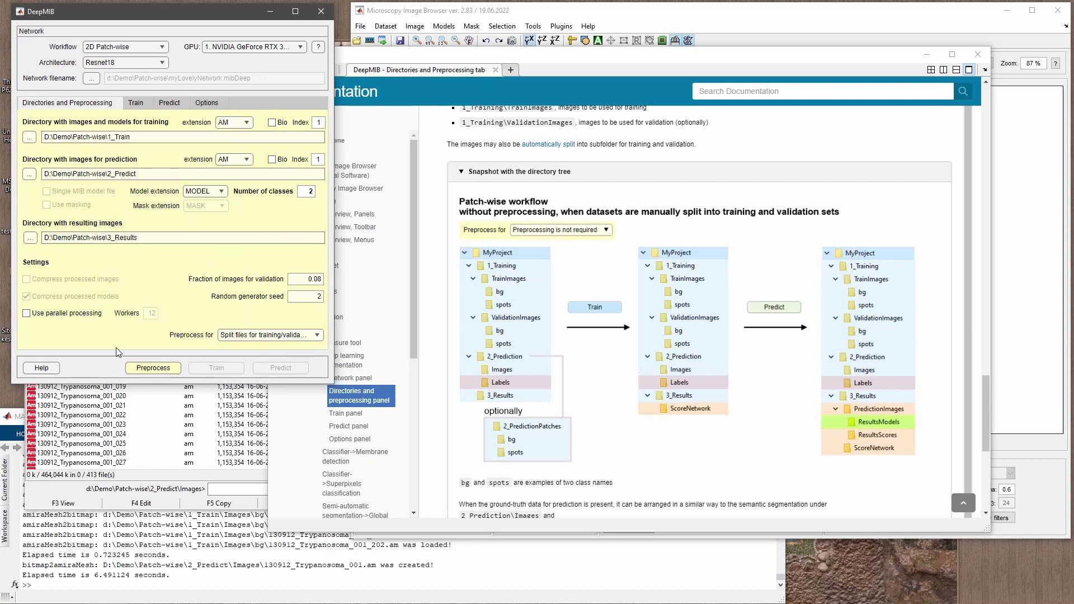
{"action": "left_click", "coordinate": [152, 369]}
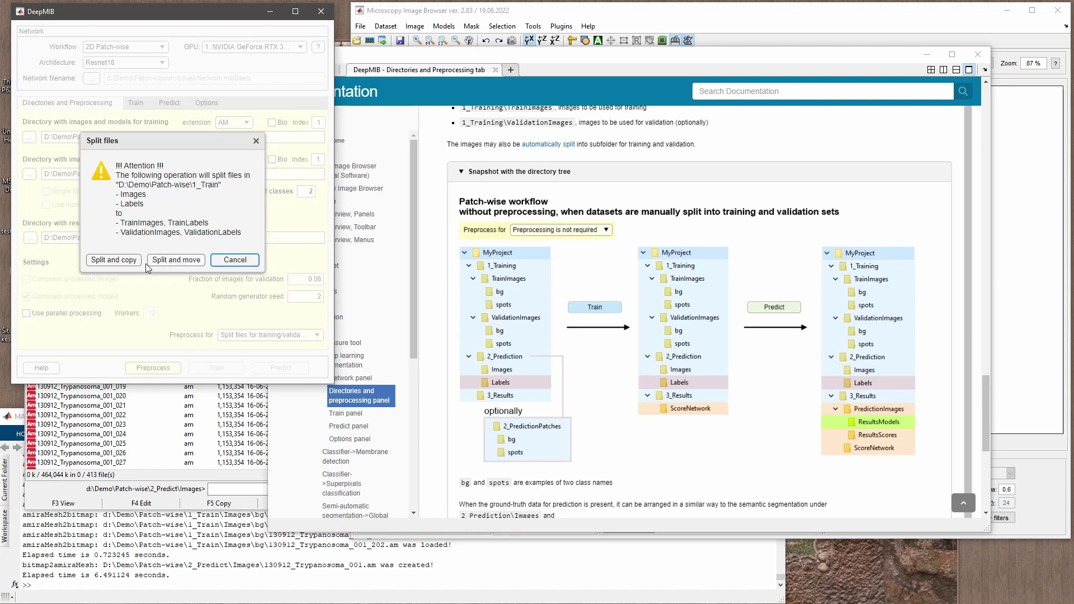
{"action": "left_click", "coordinate": [114, 260]}
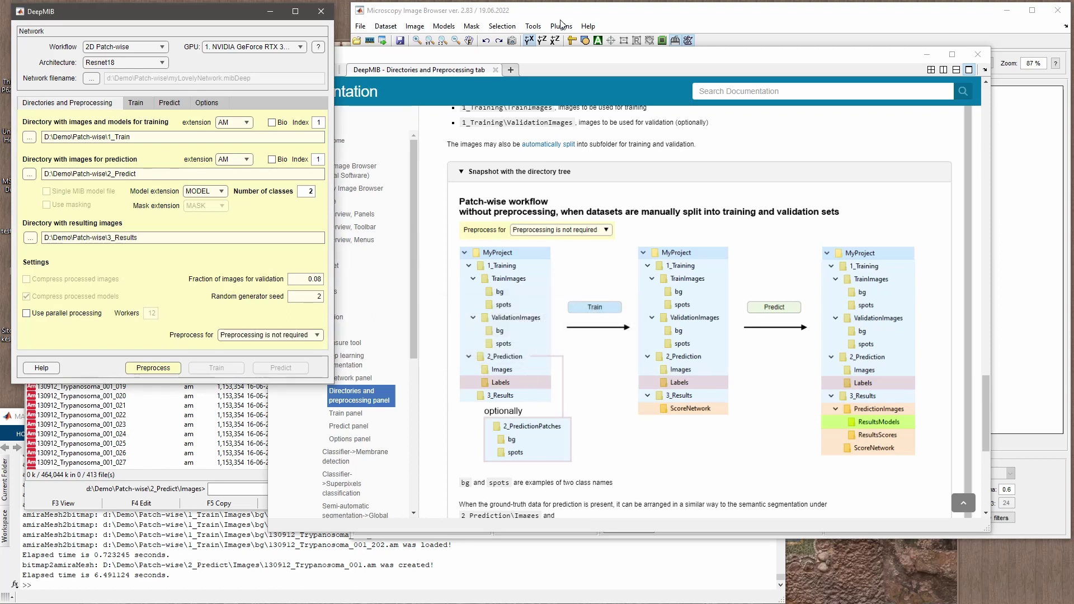
Switch to Total Commander and open the Patch-wise\1_Train folder to examine the subfolders generated by the split.
{"action": "key", "text": "alt+Tab"}
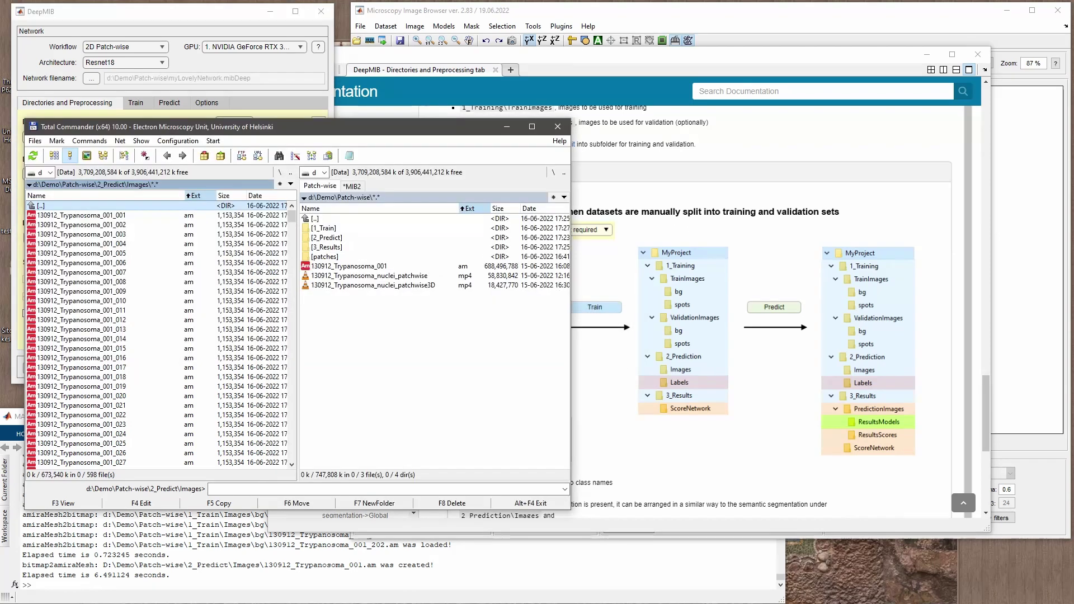
{"action": "double_click", "coordinate": [348, 228]}
{"action": "left_click", "coordinate": [348, 229]}
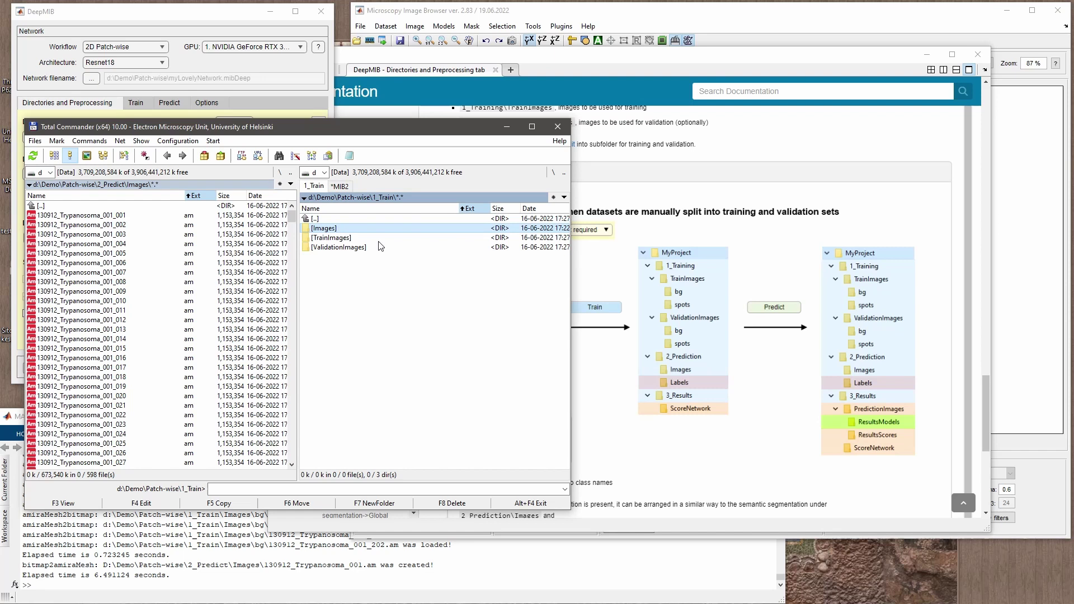
{"action": "key", "text": "Down"}
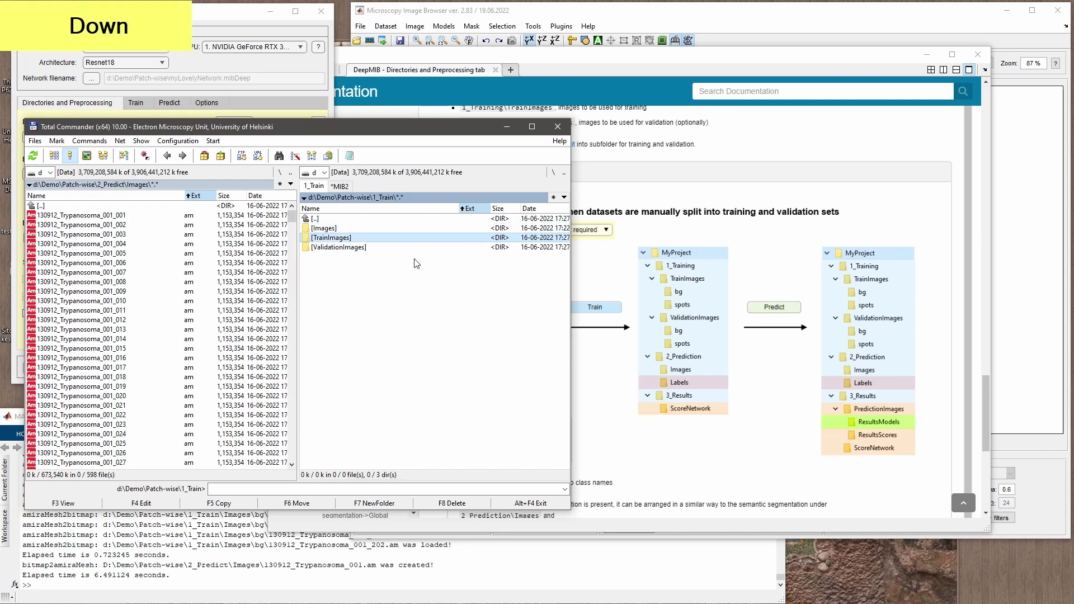
{"action": "key", "text": "Insert"}
{"action": "key", "text": "Insert"}
{"action": "key", "text": "Up"}
{"action": "key", "text": "Up"}
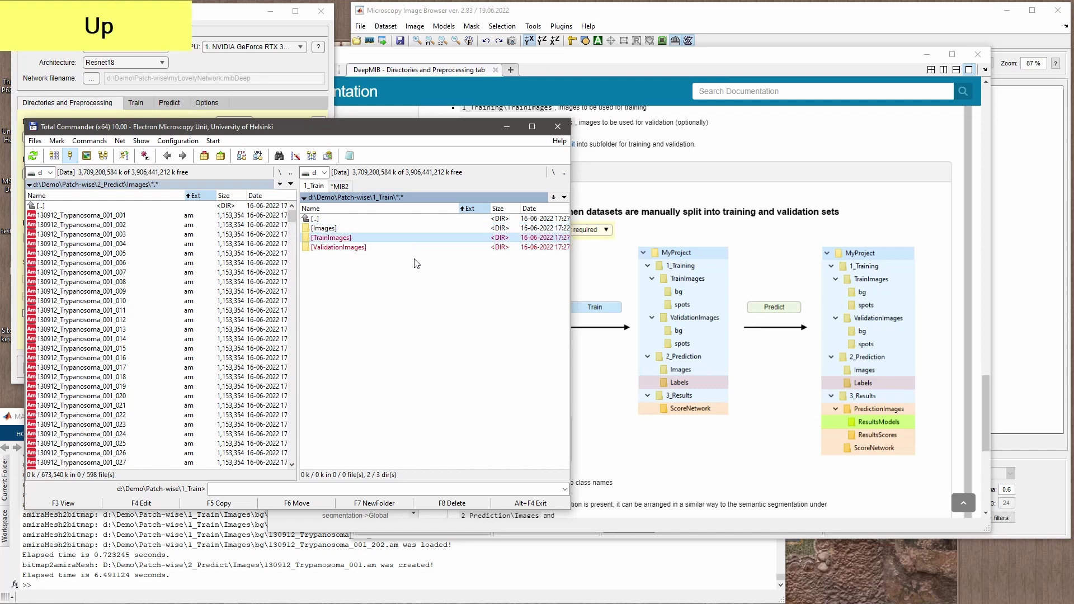
{"action": "key", "text": "Return"}
{"action": "key", "text": "Return"}
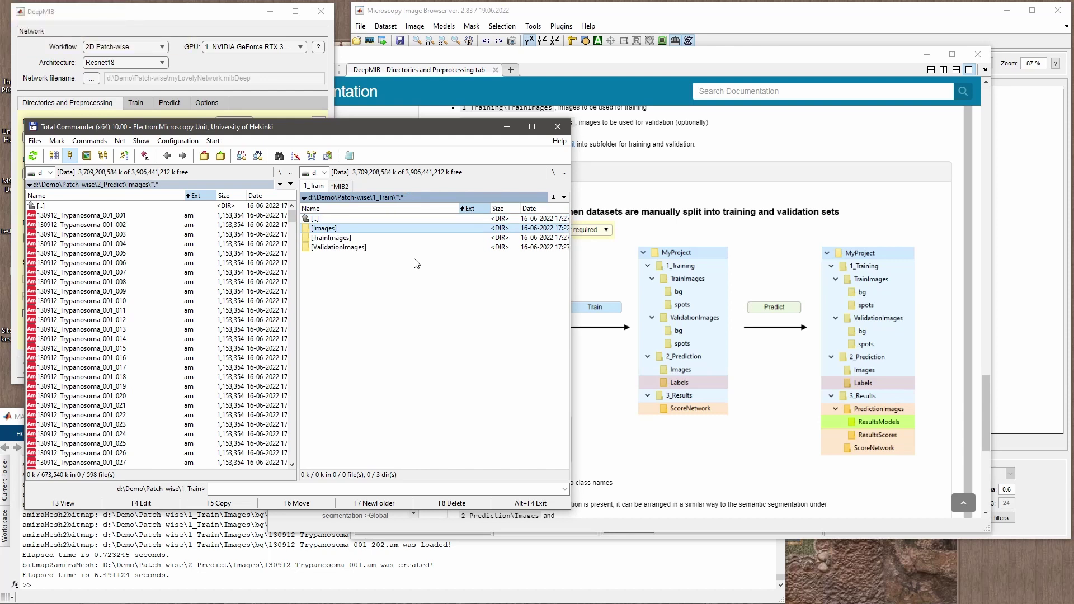
{"action": "key", "text": "Return"}
{"action": "key", "text": "Return"}
{"action": "key", "text": "Down"}
{"action": "key", "text": "Up"}
{"action": "left_click_drag", "start_coordinate": [363, 152], "coordinate": [410, 158]}
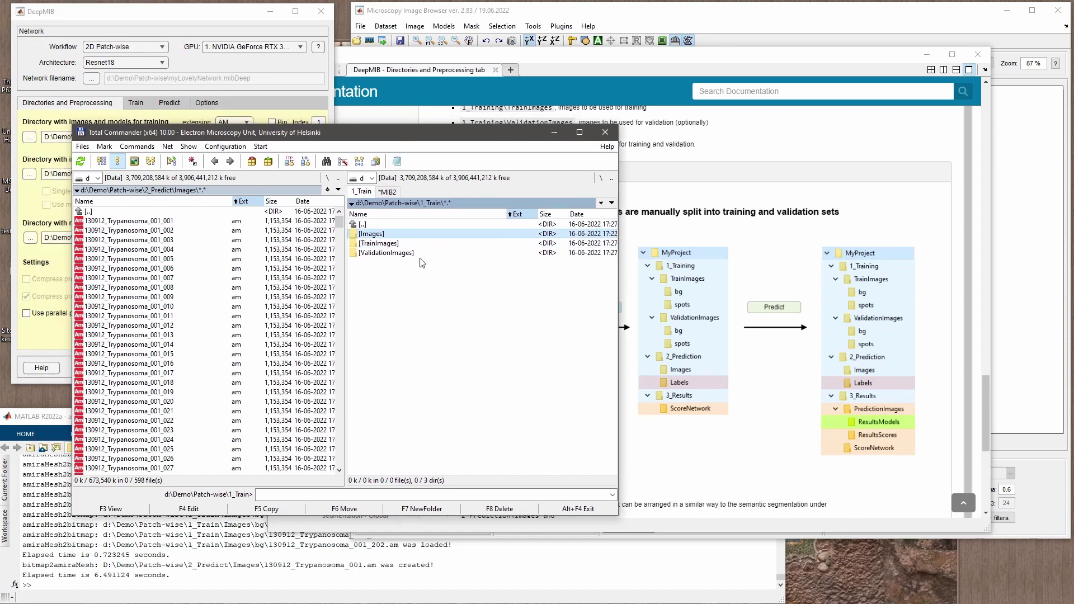
Look inside the TrainImages and ValidationImages folders to check their class subfolders.
{"action": "key", "text": "Down"}
{"action": "key", "text": "Return"}
{"action": "key", "text": "Up"}
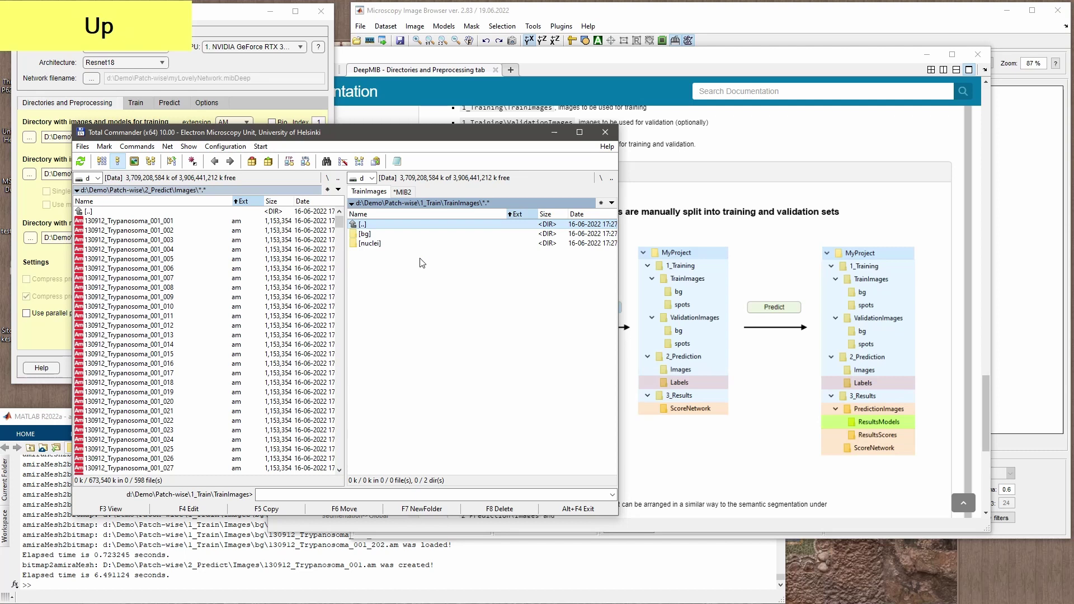
{"action": "key", "text": "BackSpace"}
{"action": "key", "text": "Return"}
{"action": "key", "text": "Down"}
{"action": "key", "text": "Down"}
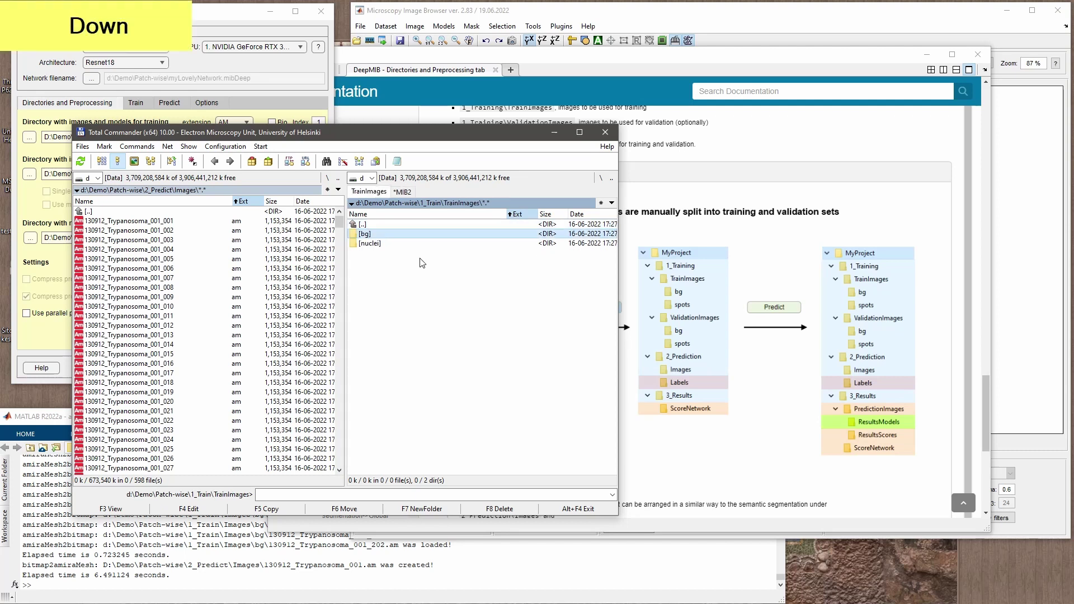
{"action": "key", "text": "Up"}
{"action": "key", "text": "Up"}
{"action": "key", "text": "BackSpace"}
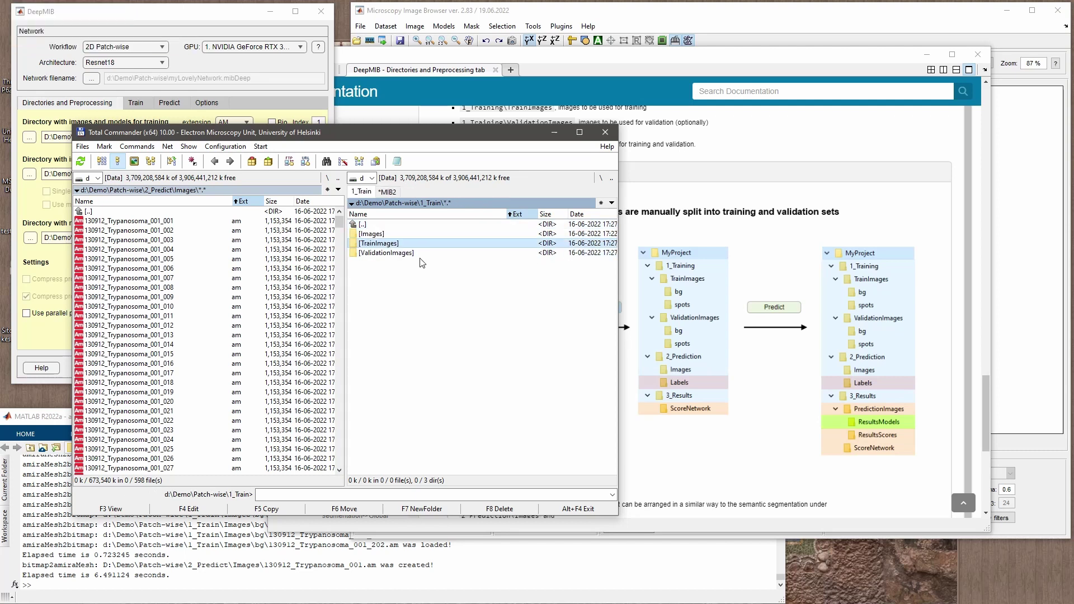
{"action": "key", "text": "Down"}
{"action": "key", "text": "Return"}
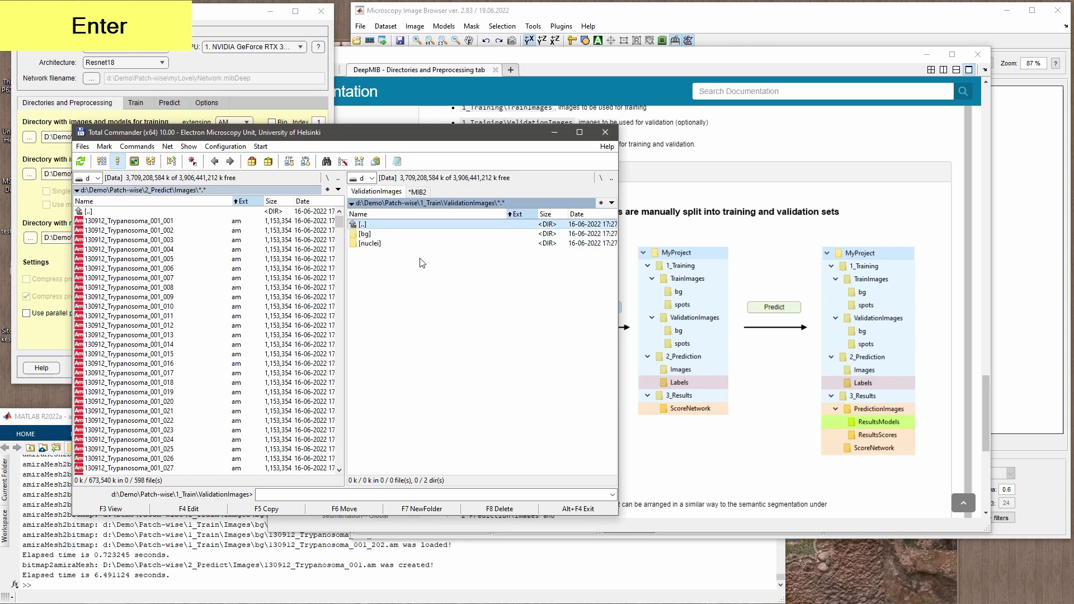
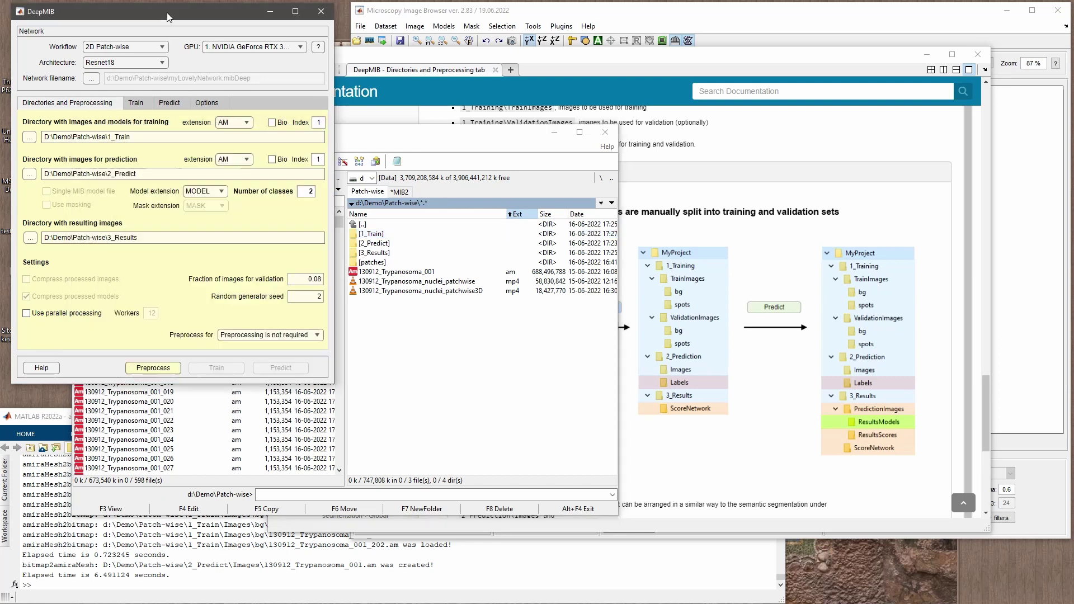
Open DeepMIB's training settings and set the input patch size to 100 100 1 3.
{"action": "left_click", "coordinate": [135, 104]}
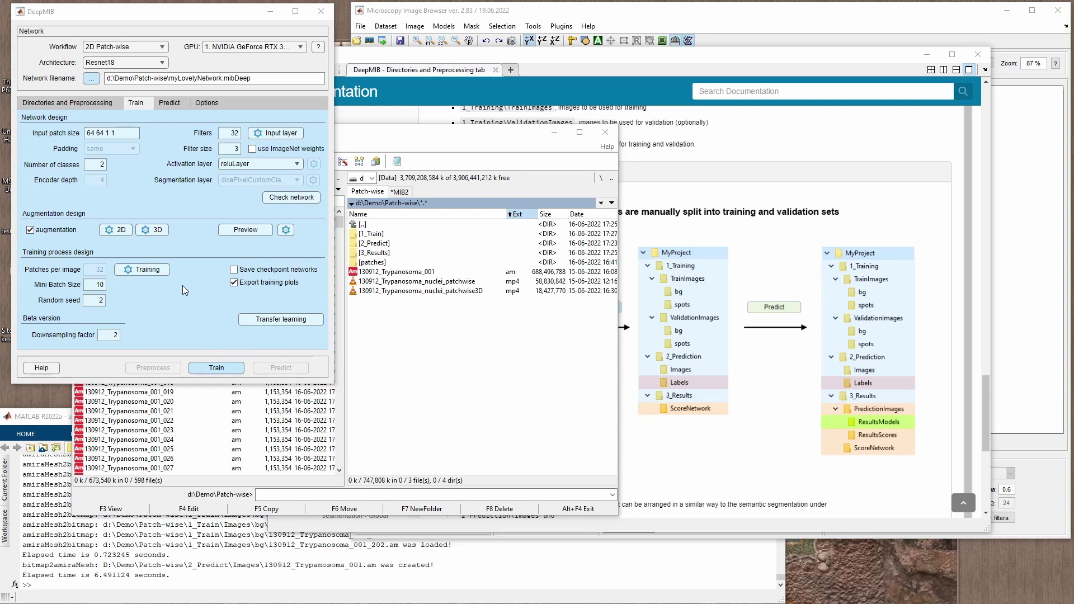
{"action": "left_click", "coordinate": [99, 135]}
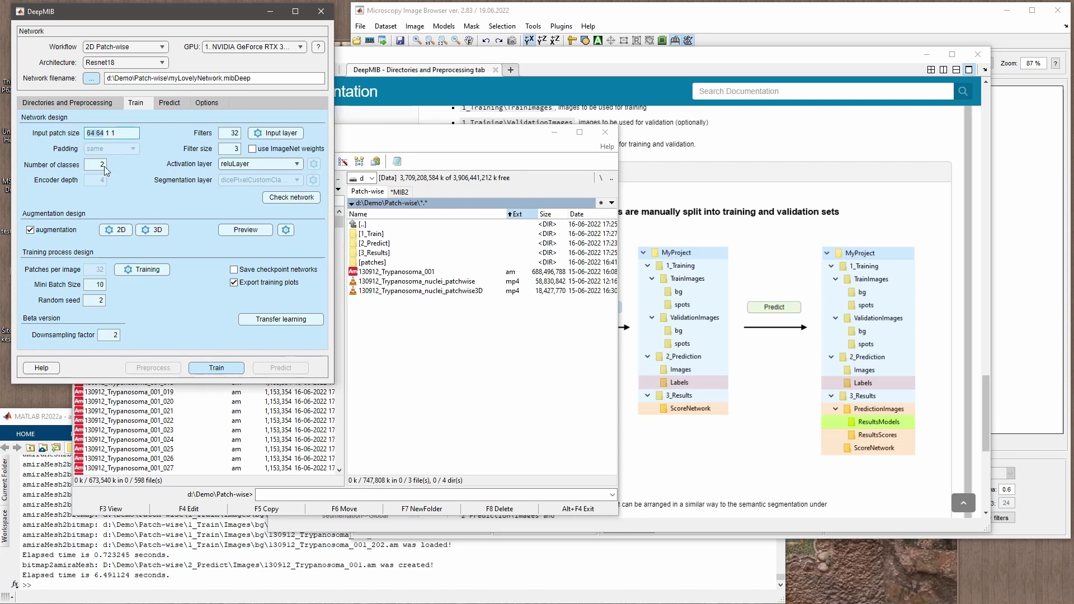
{"action": "type", "text": "100 100"}
{"action": "key", "text": "Right"}
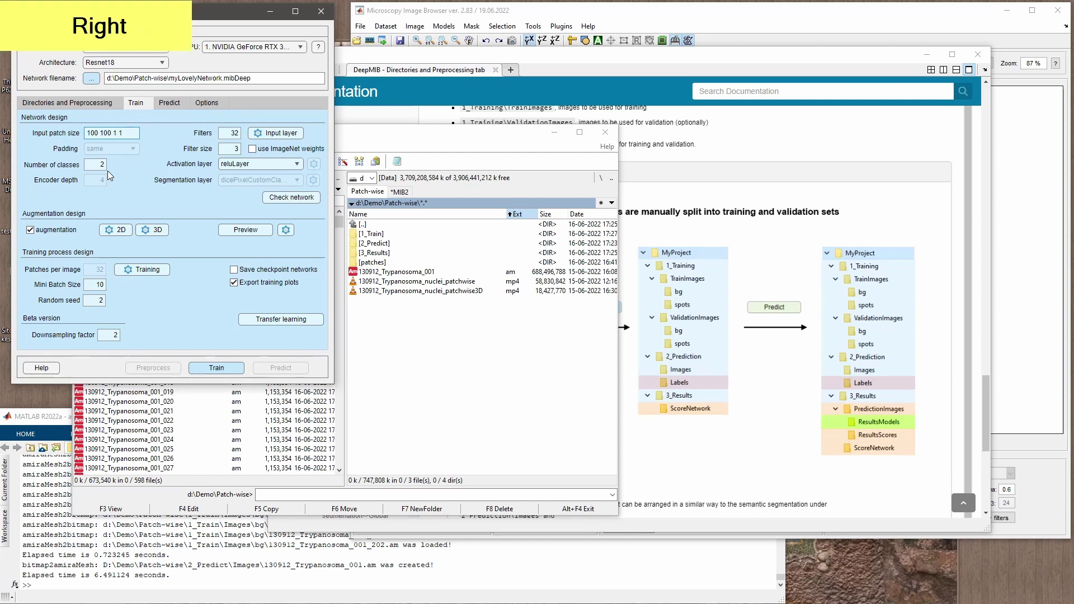
{"action": "key", "text": "BackSpace"}
{"action": "type", "text": "3"}
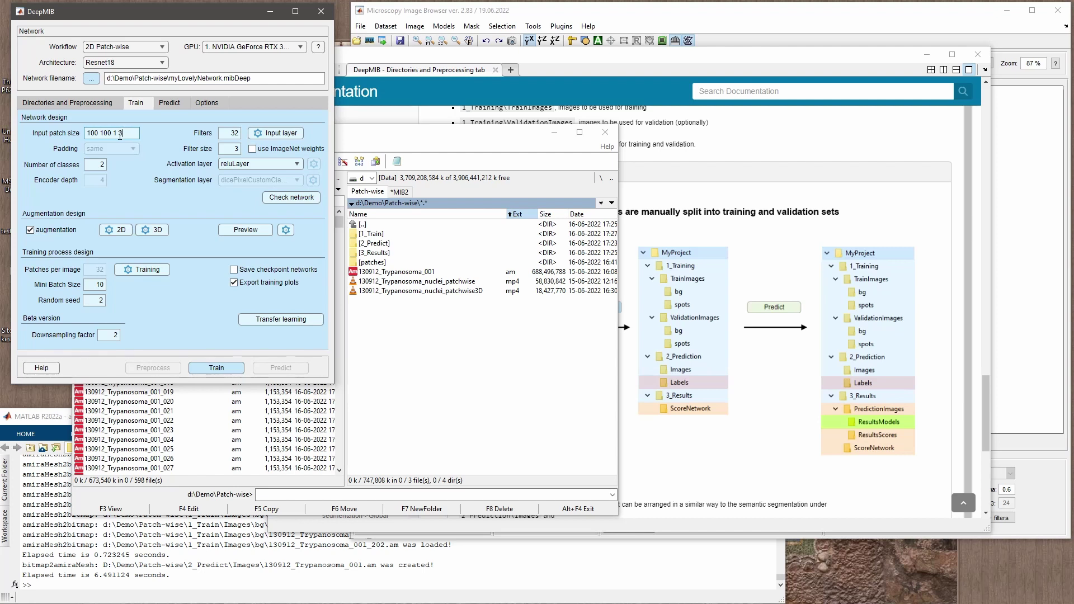
Bring the Microscopy Image Browser image into view and set DeepMIB's number of classes to 3.
{"action": "left_click", "coordinate": [505, 14]}
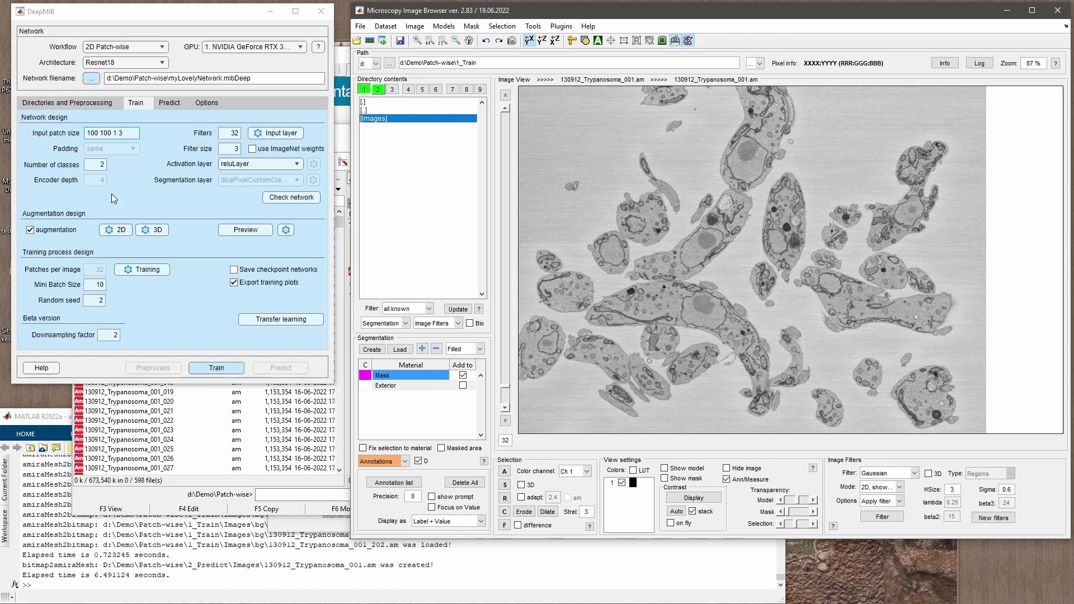
{"action": "left_click", "coordinate": [100, 163]}
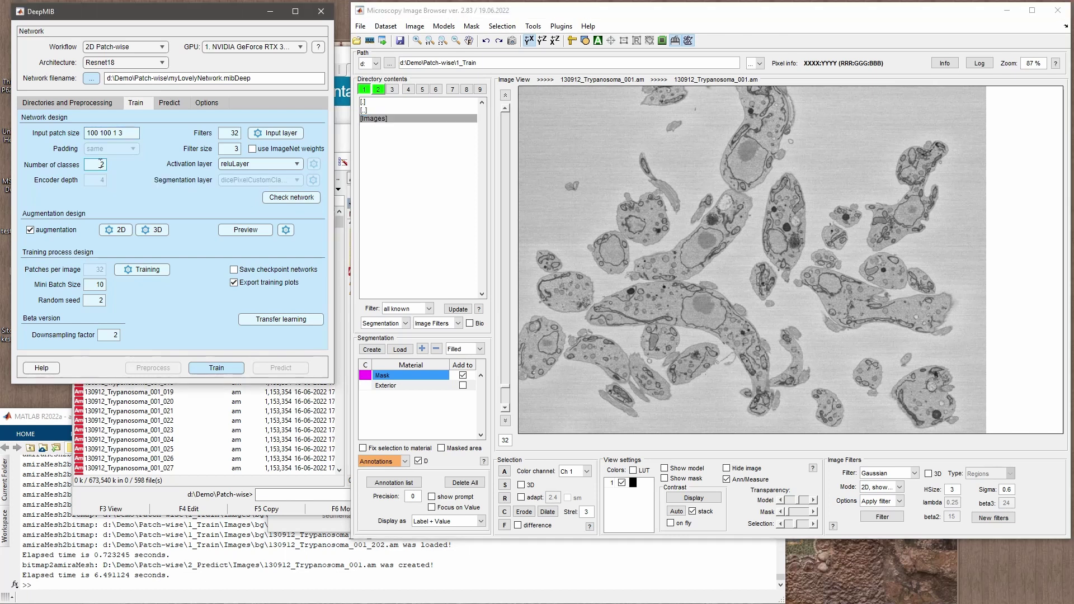
{"action": "type", "text": "3"}
{"action": "left_click", "coordinate": [96, 164]}
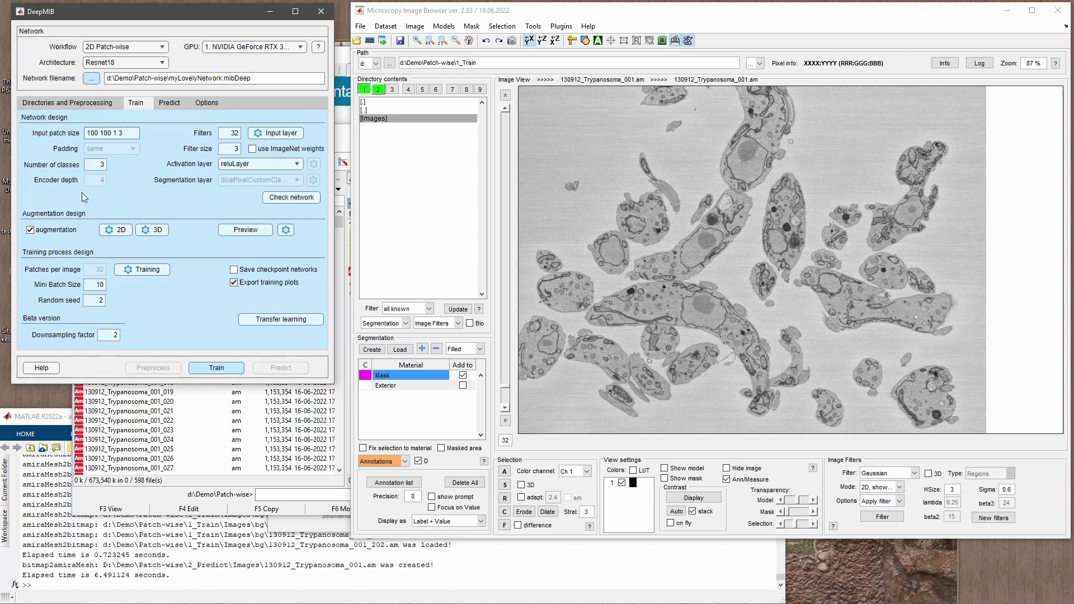
Enable ImageNet weights for the Resnet18 network, run the network check, and dismiss its message.
{"action": "left_click", "coordinate": [253, 150]}
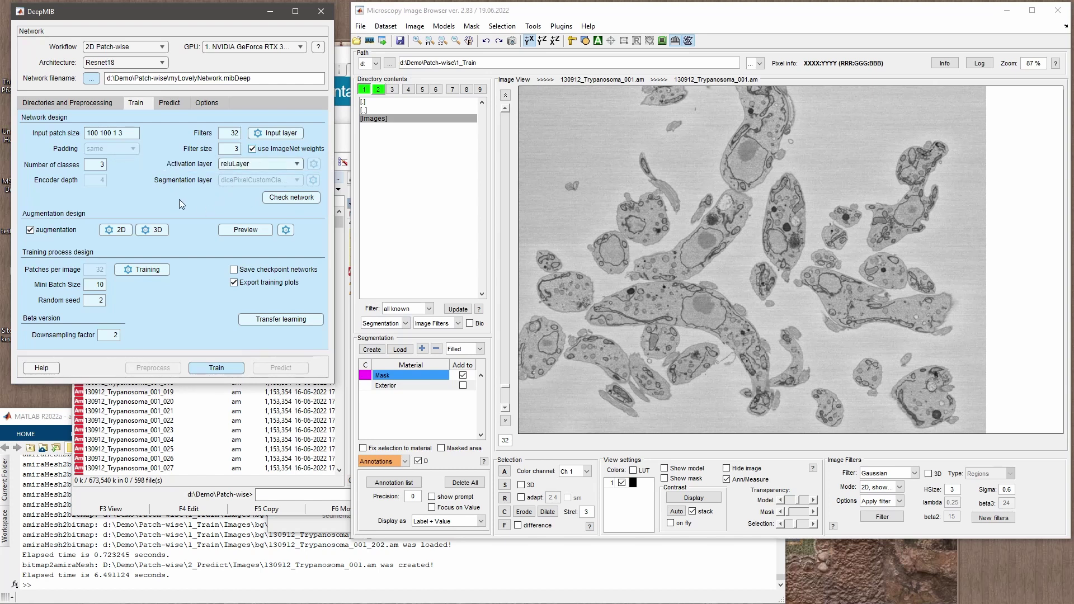
{"action": "left_click", "coordinate": [291, 196]}
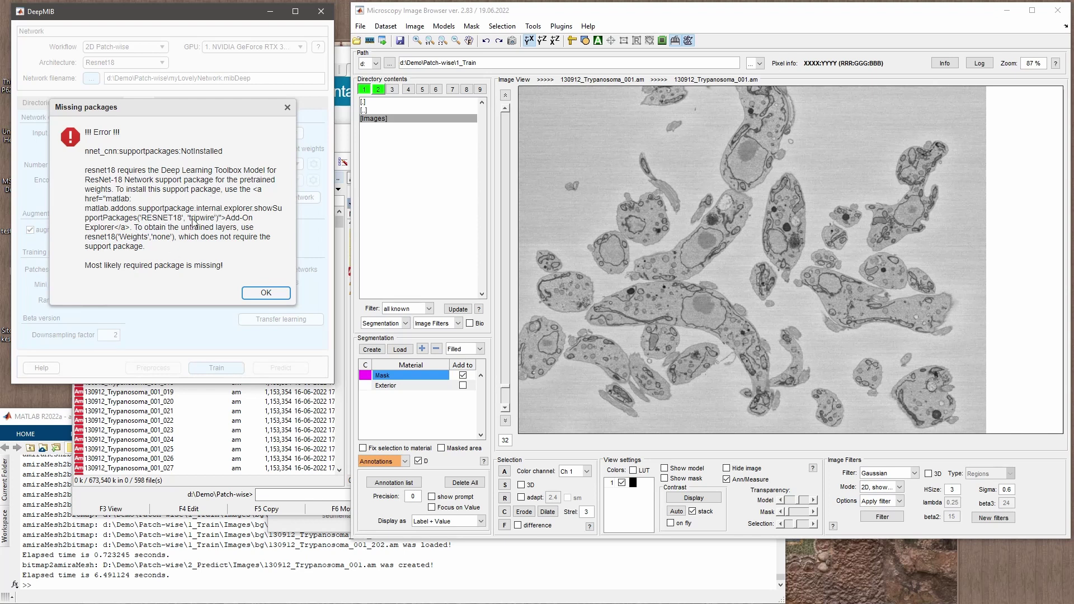
{"action": "left_click", "coordinate": [264, 293]}
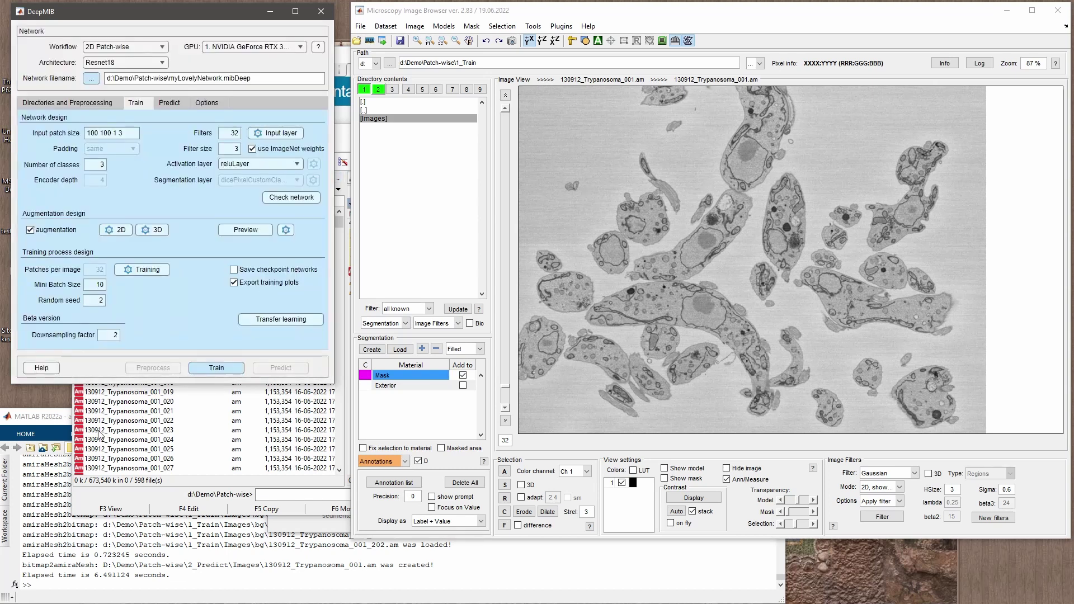
Switch to the MATLAB command window and try to run the command resnet.
{"action": "left_click", "coordinate": [64, 416]}
{"action": "key", "text": "Escape"}
{"action": "type", "text": "res"}
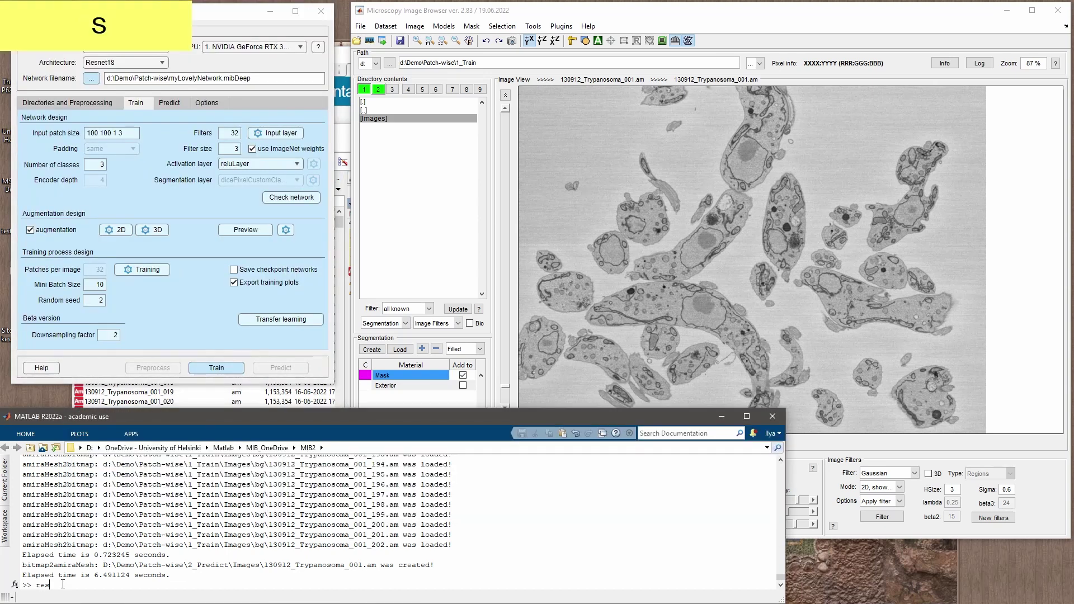
{"action": "type", "text": "net"}
{"action": "key", "text": "Return"}
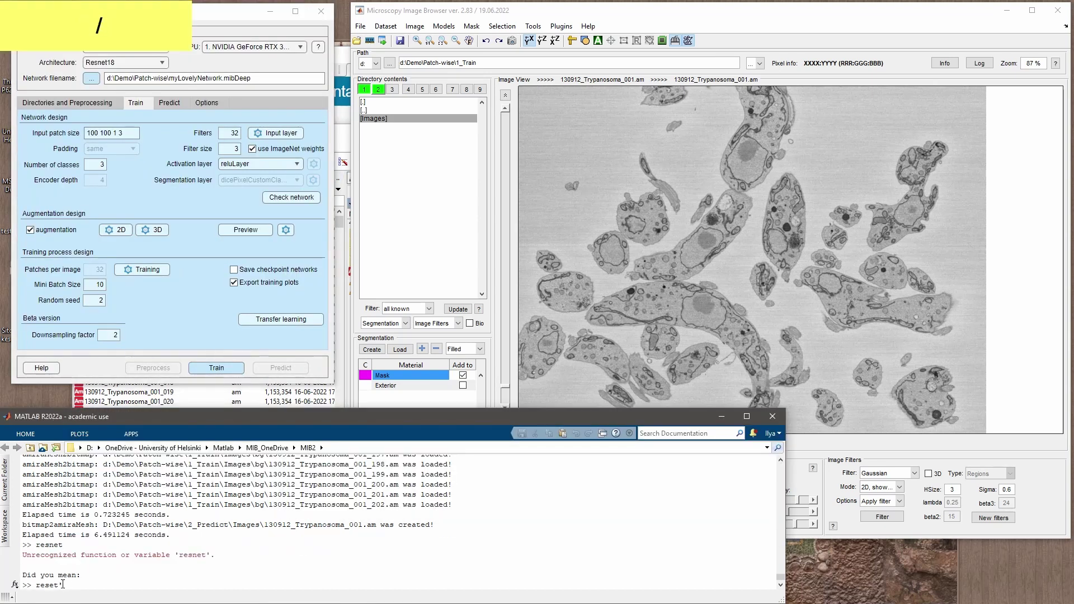
Run resnet18 in the MATLAB command window and open Add-On Explorer for the ResNet-18 support package.
{"action": "key", "text": "BackSpace"}
{"action": "type", "text": "8"}
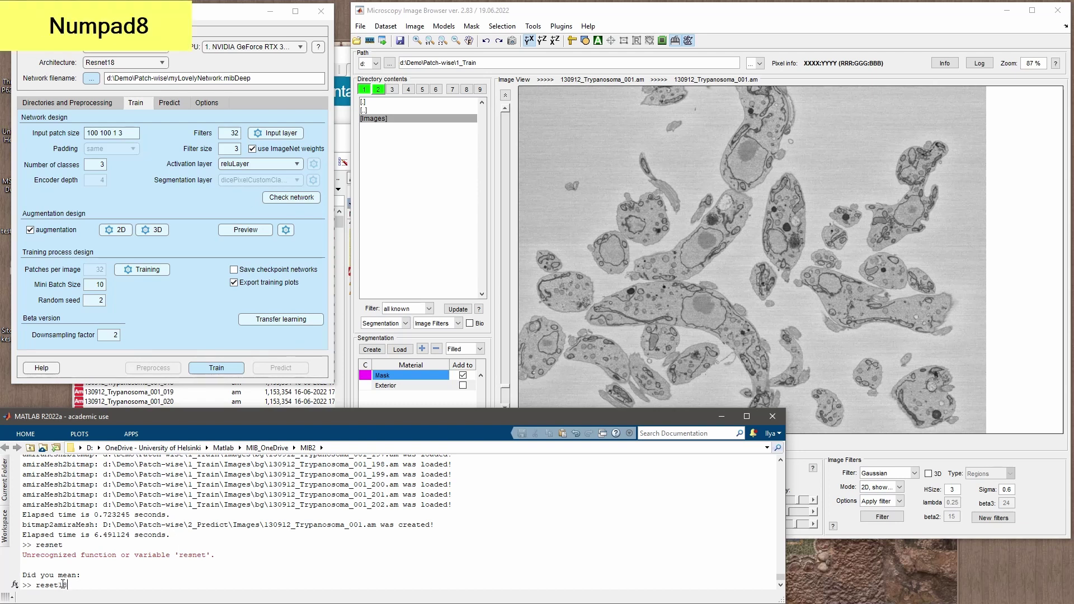
{"action": "key", "text": "shift+Home"}
{"action": "type", "text": "res"}
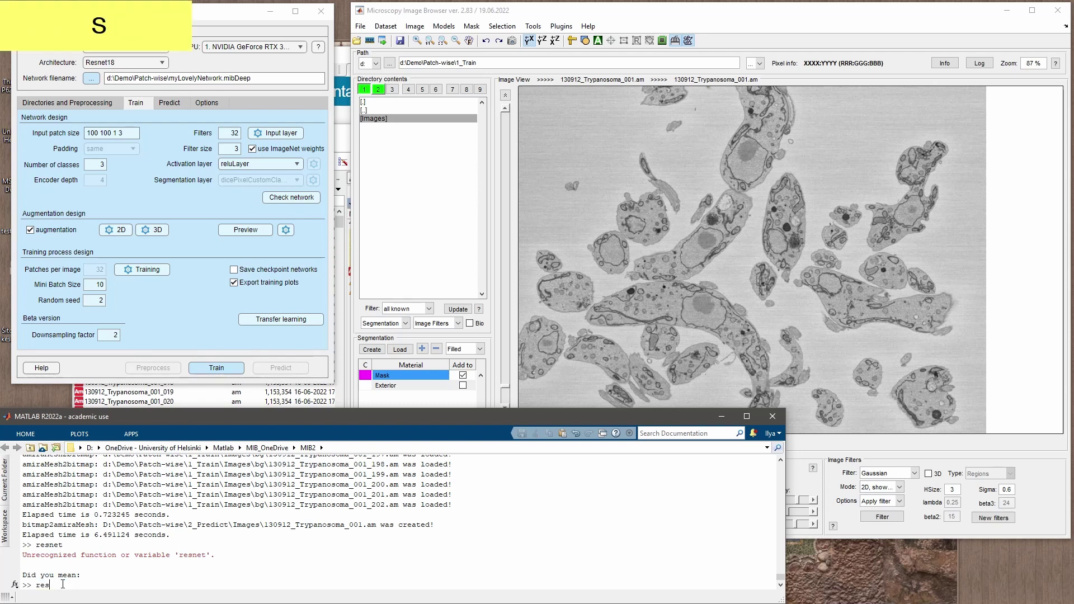
{"action": "type", "text": "net18"}
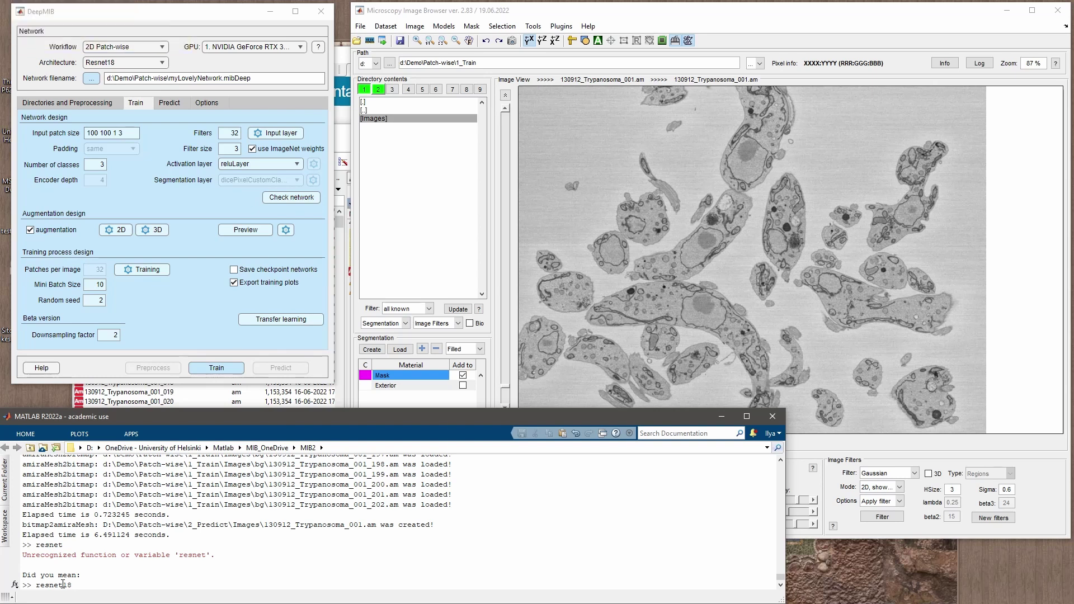
{"action": "key", "text": "KP_Enter"}
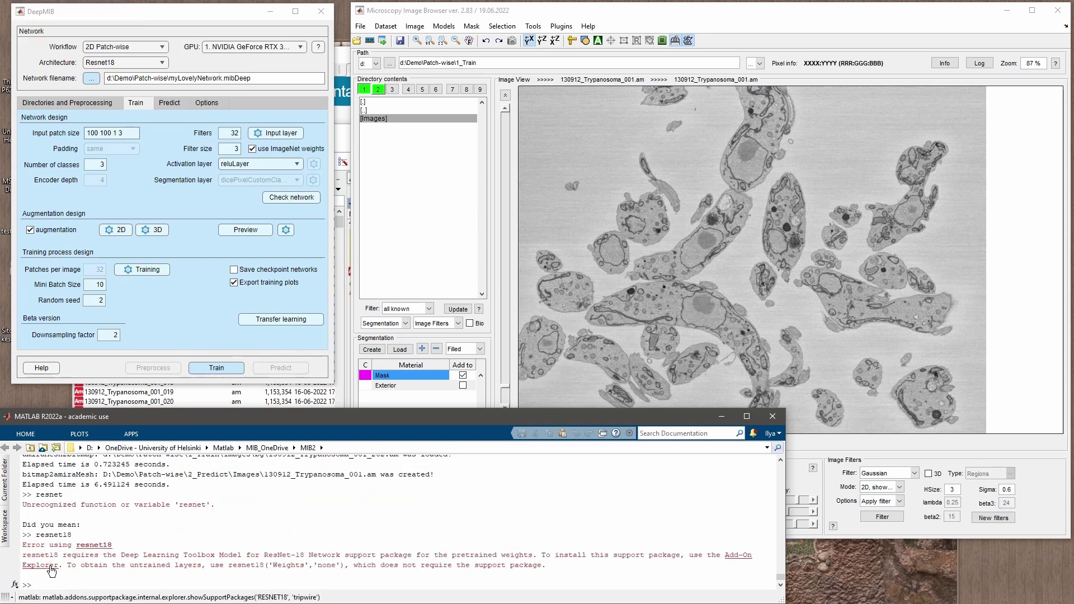
{"action": "left_click", "coordinate": [45, 566]}
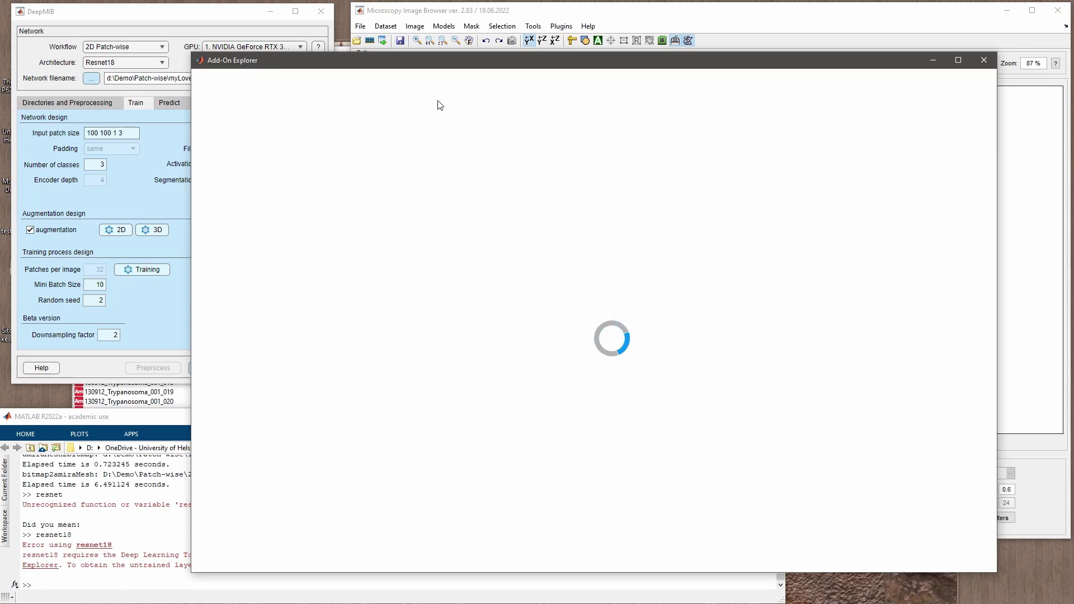
Install the Deep Learning Toolbox Model for ResNet-18 Network, accept its licence agreement, and close Add-On Explorer once installation completes.
{"action": "left_click", "coordinate": [943, 173]}
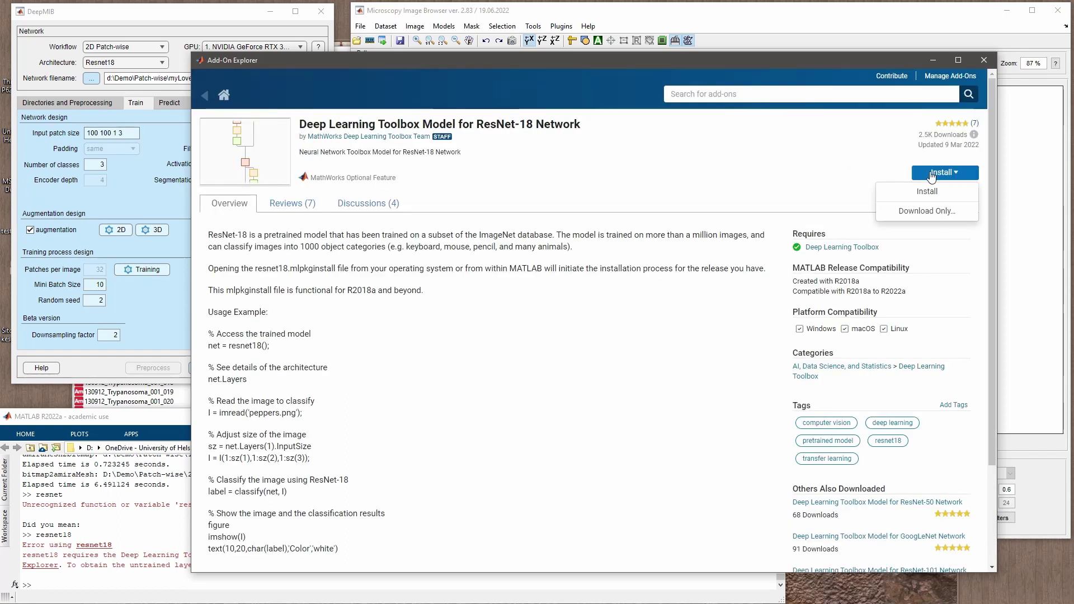
{"action": "left_click", "coordinate": [926, 191]}
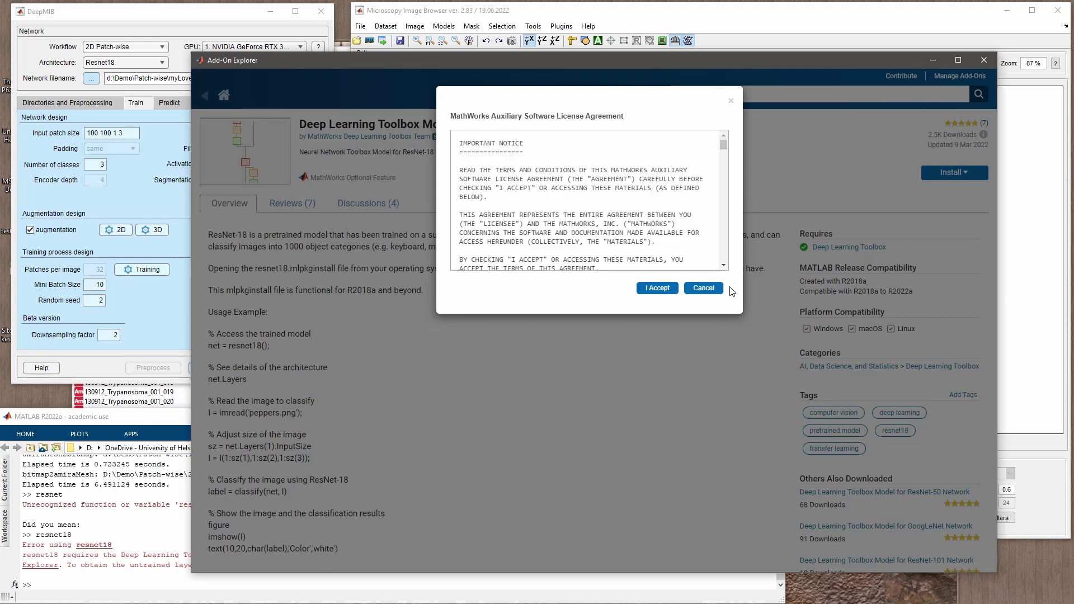
{"action": "left_click", "coordinate": [658, 289]}
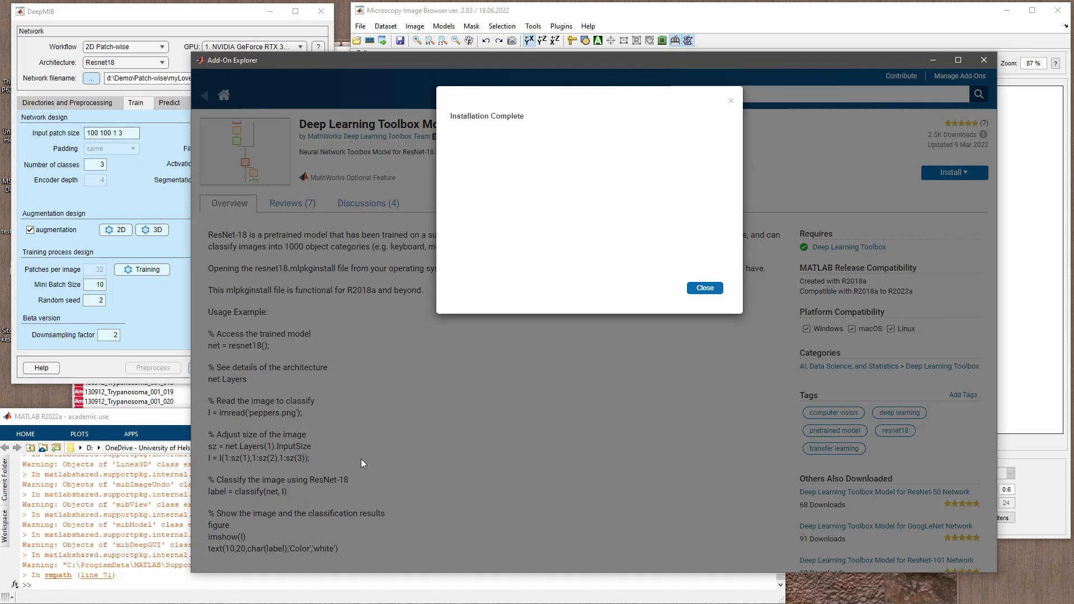
{"action": "left_click", "coordinate": [181, 505]}
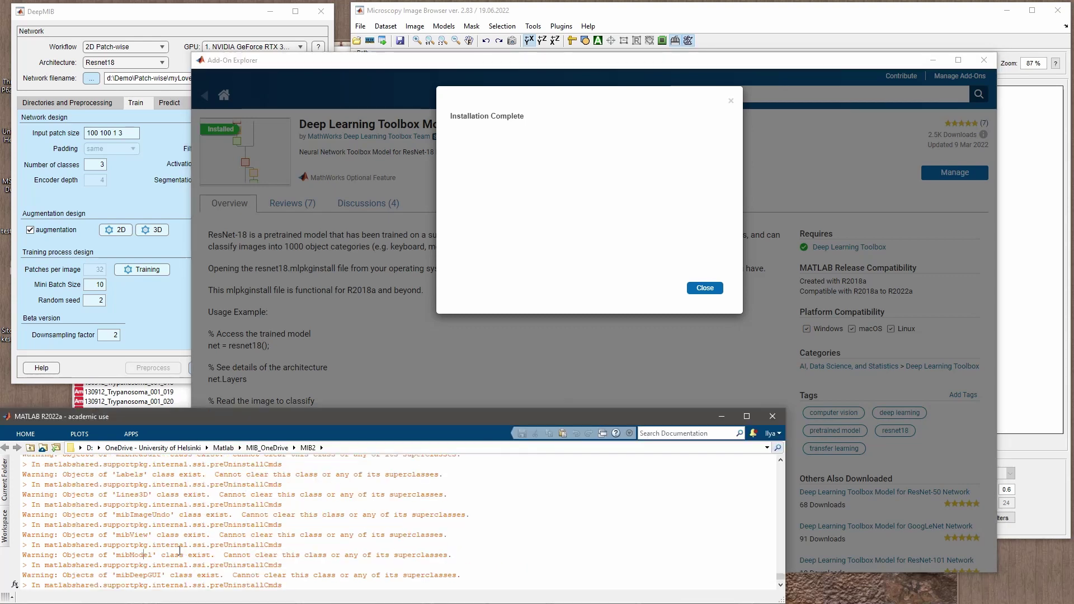
{"action": "scroll", "coordinate": [179, 551], "scroll_direction": "up", "scroll_amount": 10}
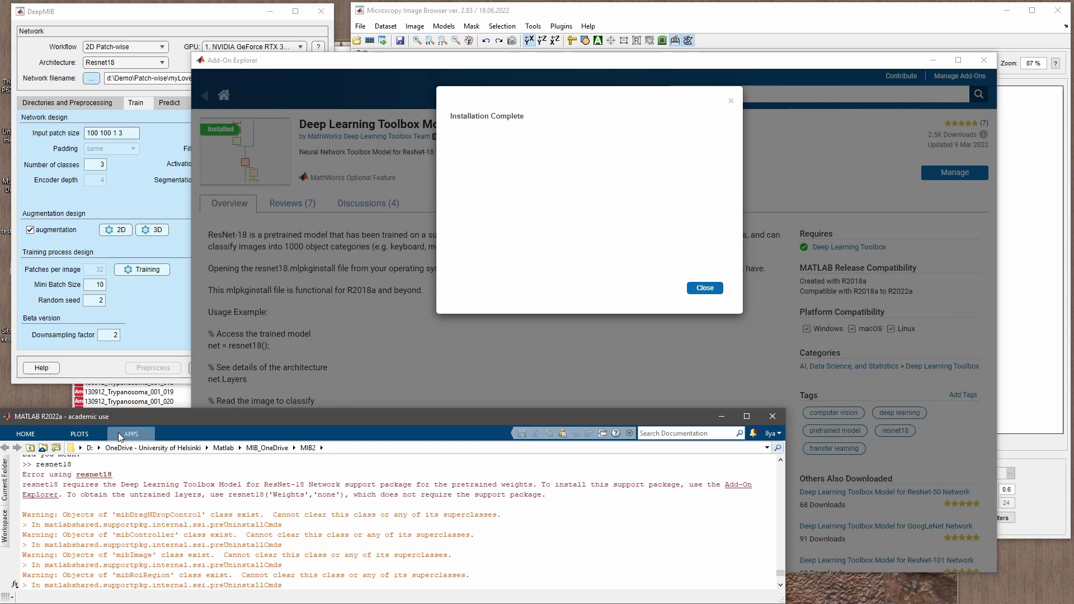
{"action": "left_click", "coordinate": [706, 288]}
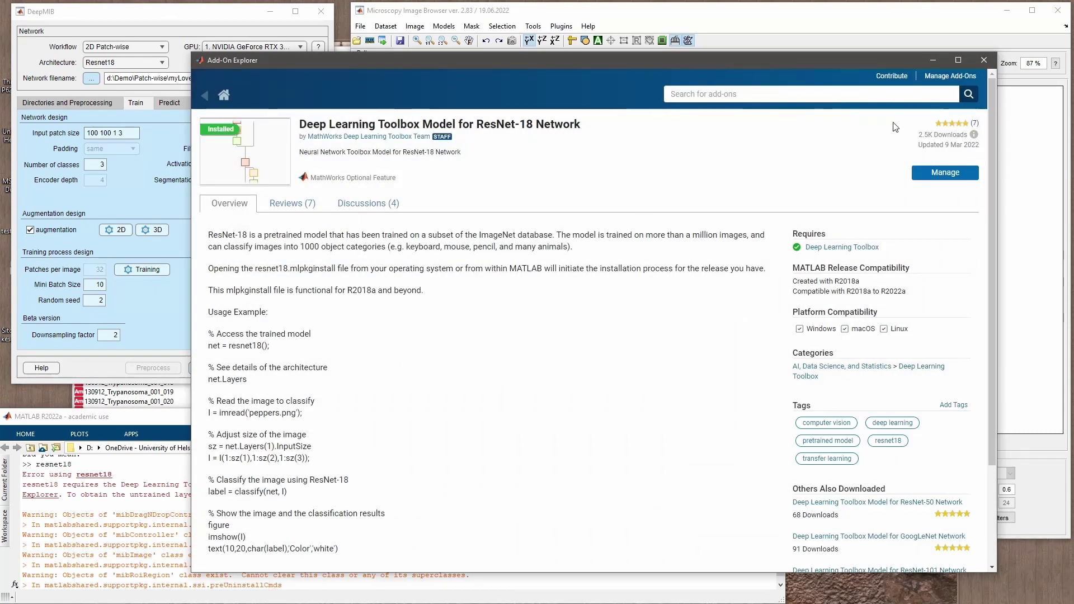
{"action": "left_click", "coordinate": [984, 60]}
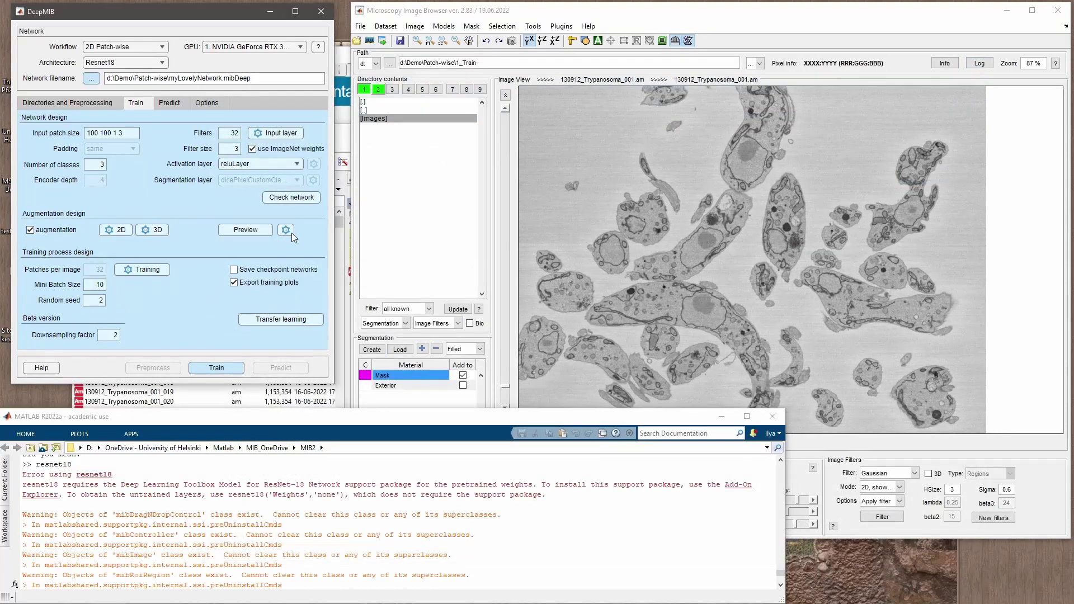
Run DeepMIB's network check, examine the Resnet18 layer table and graph in the network analyzer, and close the analyzer.
{"action": "left_click", "coordinate": [297, 202]}
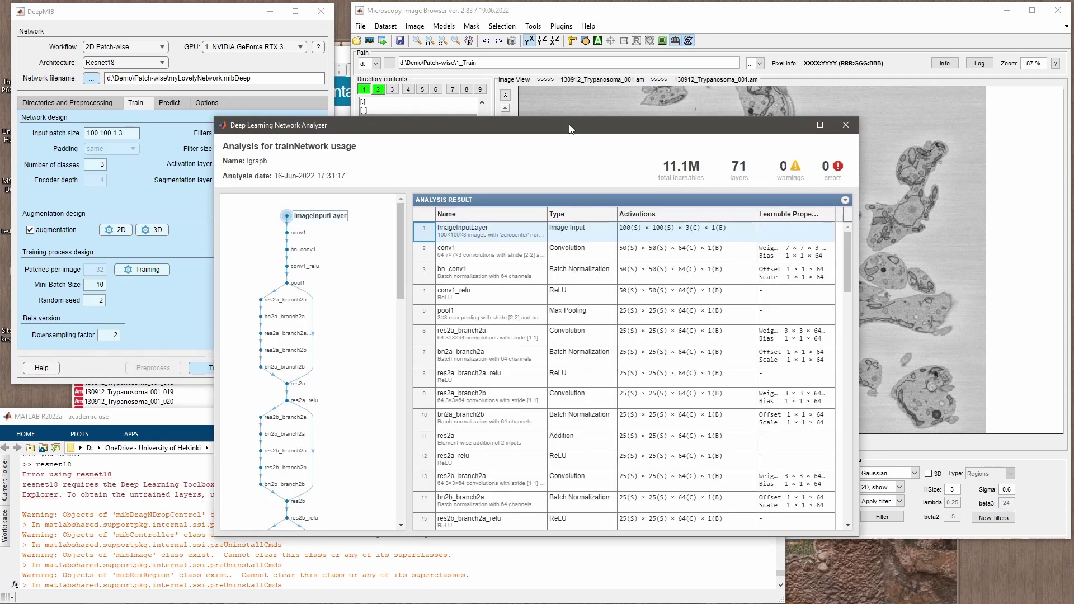
{"action": "left_click_drag", "start_coordinate": [569, 128], "coordinate": [601, 84]}
{"action": "scroll", "coordinate": [541, 330], "scroll_direction": "down", "scroll_amount": 5}
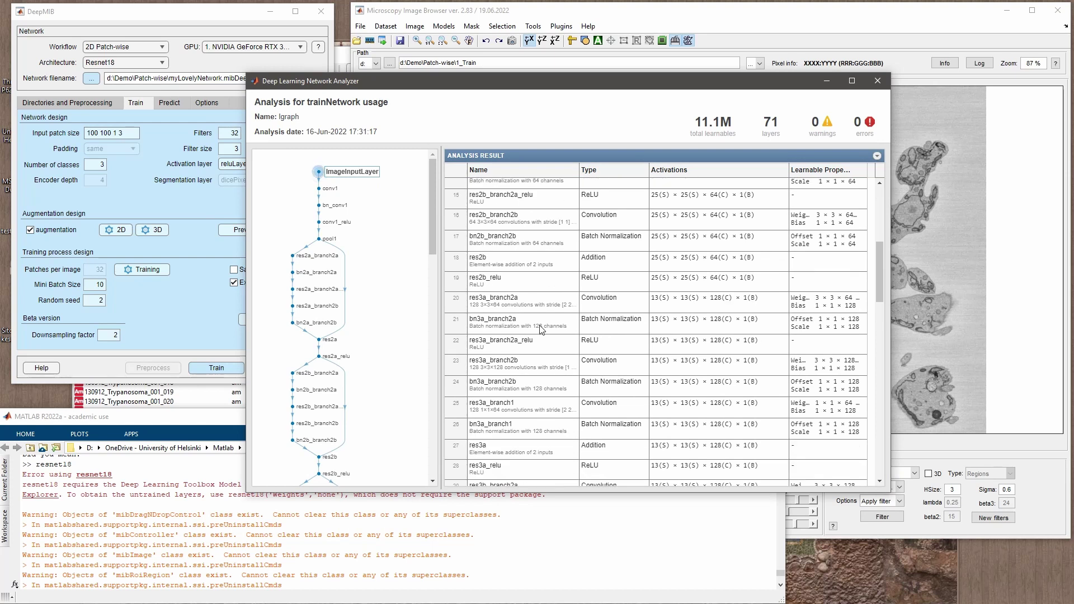
{"action": "left_click_drag", "start_coordinate": [434, 209], "coordinate": [430, 243]}
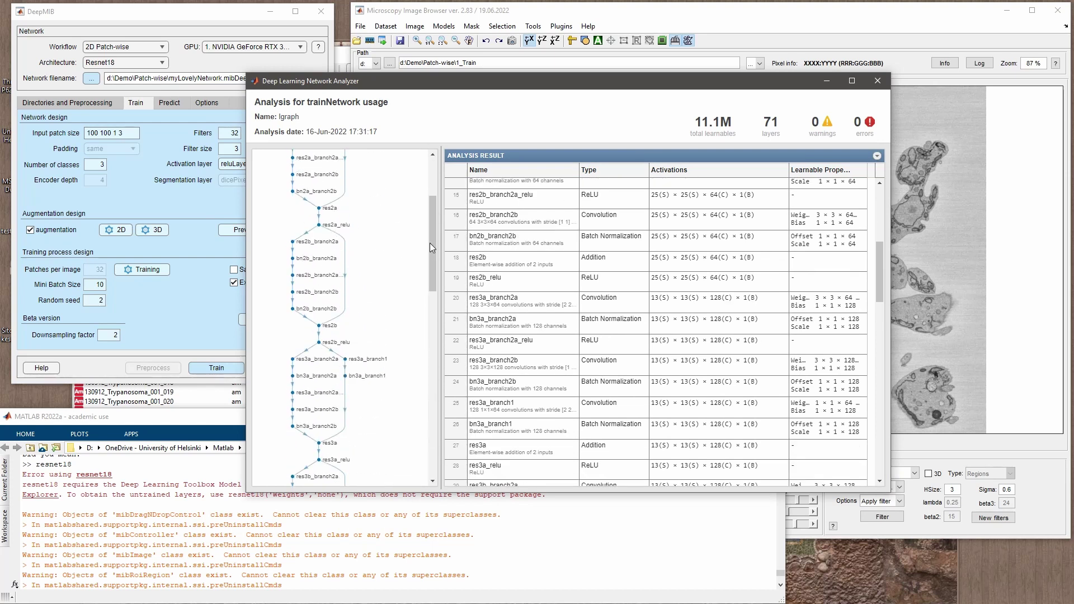
{"action": "left_click", "coordinate": [880, 87]}
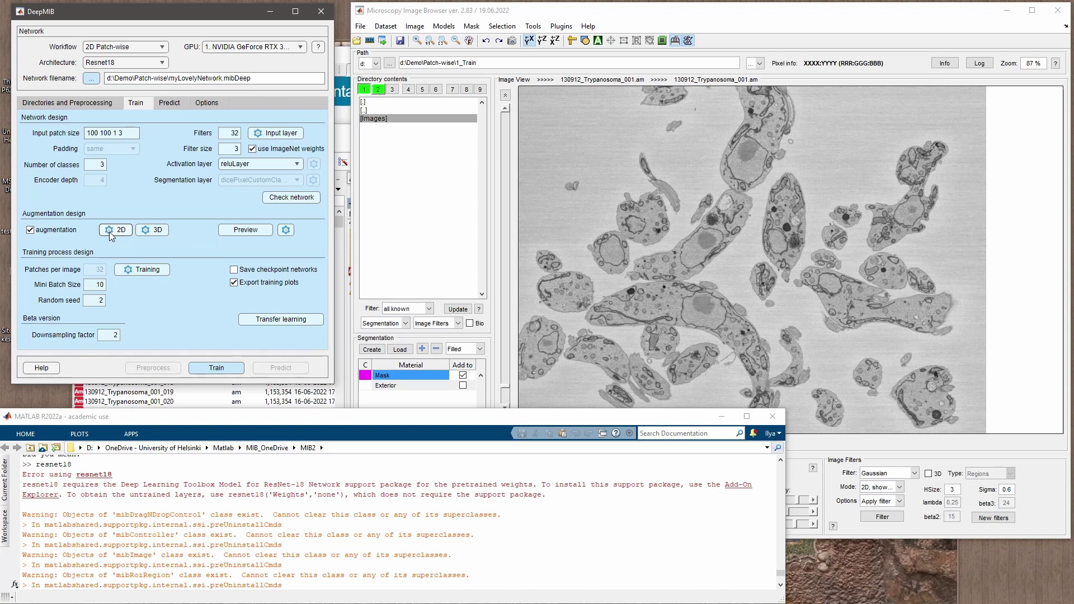
View and cancel the 3D augmentation settings, and open the 2D augmentation settings to examine the fraction, fill value and reflection parameters.
{"action": "left_click", "coordinate": [155, 231]}
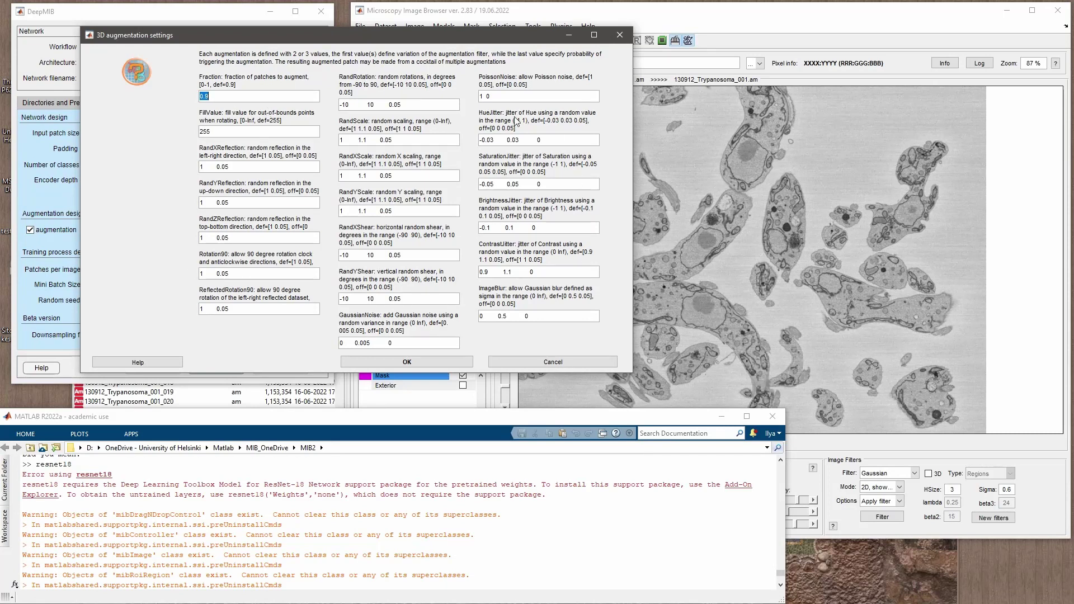
{"action": "left_click", "coordinate": [556, 361]}
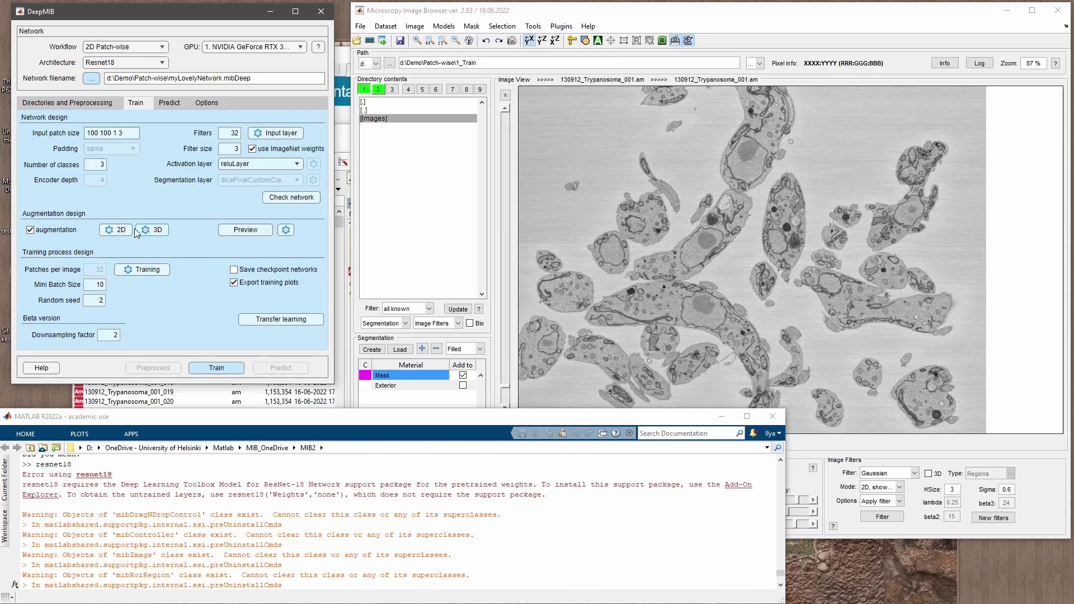
{"action": "left_click", "coordinate": [116, 230]}
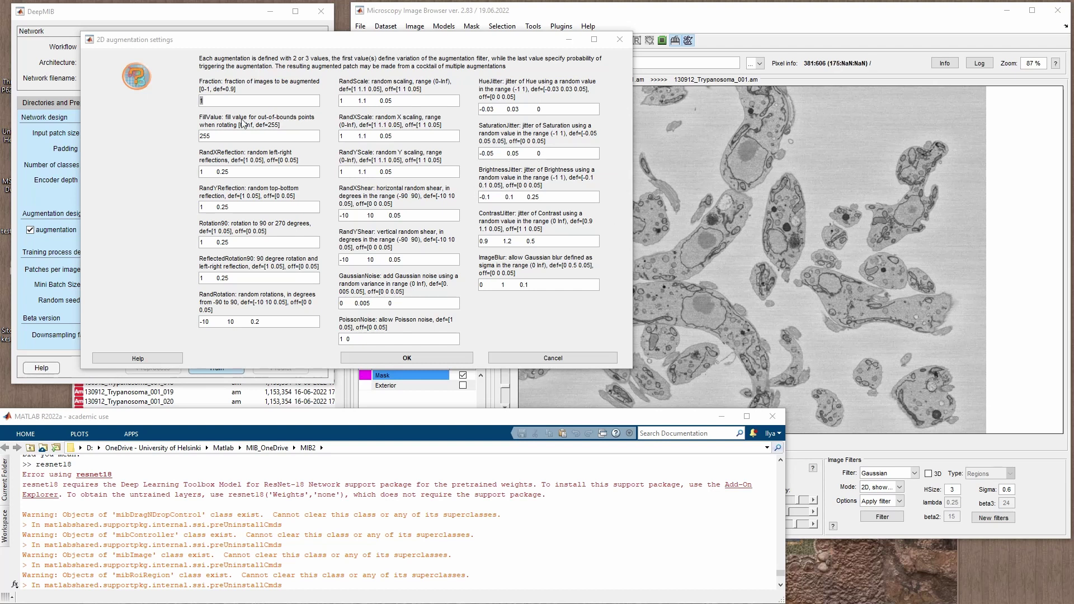
{"action": "left_click", "coordinate": [230, 135]}
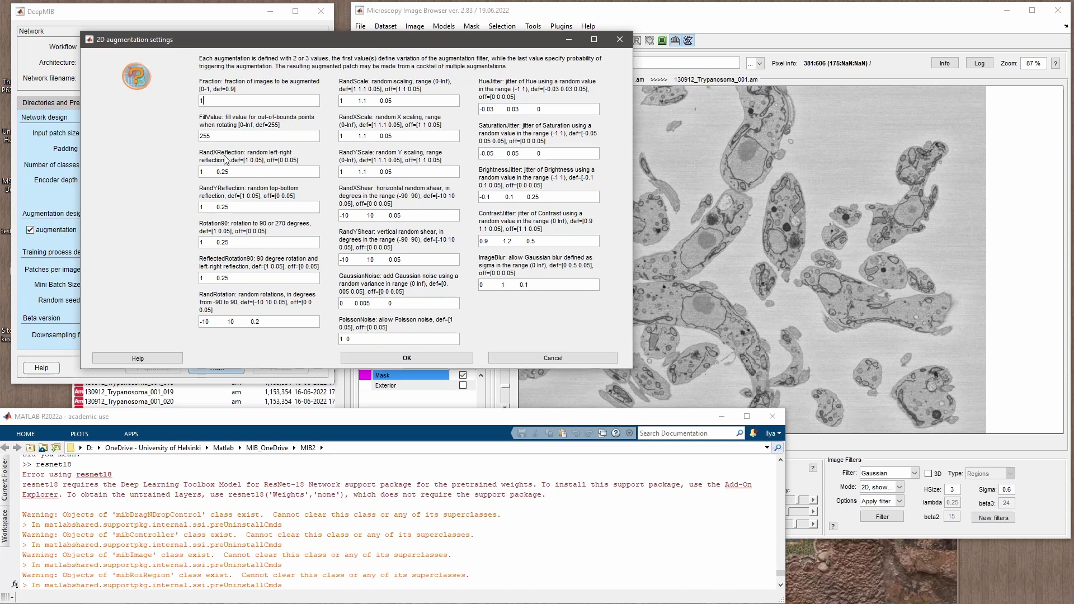
{"action": "left_click", "coordinate": [237, 173]}
{"action": "left_click_drag", "start_coordinate": [232, 173], "coordinate": [201, 173]}
{"action": "double_click", "coordinate": [202, 172]}
{"action": "left_click", "coordinate": [205, 172]}
{"action": "double_click", "coordinate": [228, 175]}
{"action": "left_click_drag", "start_coordinate": [228, 175], "coordinate": [211, 171]}
{"action": "double_click", "coordinate": [209, 102]}
{"action": "left_click", "coordinate": [230, 169]}
{"action": "double_click", "coordinate": [221, 173]}
{"action": "left_click", "coordinate": [222, 172]}
{"action": "left_click", "coordinate": [242, 208]}
{"action": "double_click", "coordinate": [217, 208]}
Set the 2D augmentation probabilities to 0.1 for RandRotation and 0.02 for both RandXScale and RandYScale.
{"action": "double_click", "coordinate": [258, 321]}
{"action": "type", "text": "0.1"}
{"action": "left_click", "coordinate": [405, 139]}
{"action": "key", "text": "BackSpace"}
{"action": "type", "text": "2"}
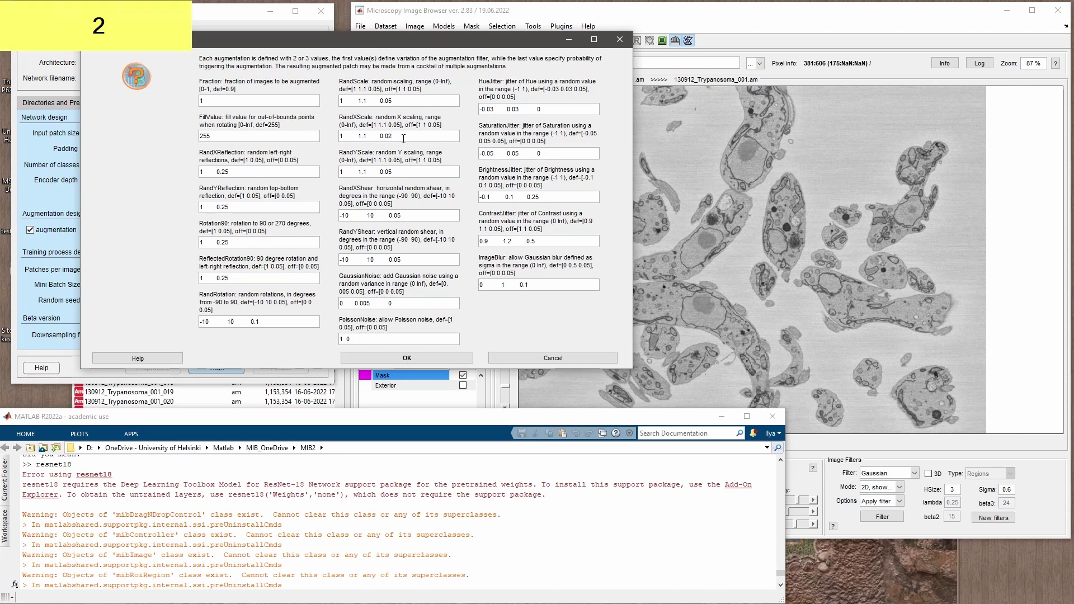
{"action": "left_click", "coordinate": [404, 173]}
{"action": "key", "text": "BackSpace"}
{"action": "type", "text": "2"}
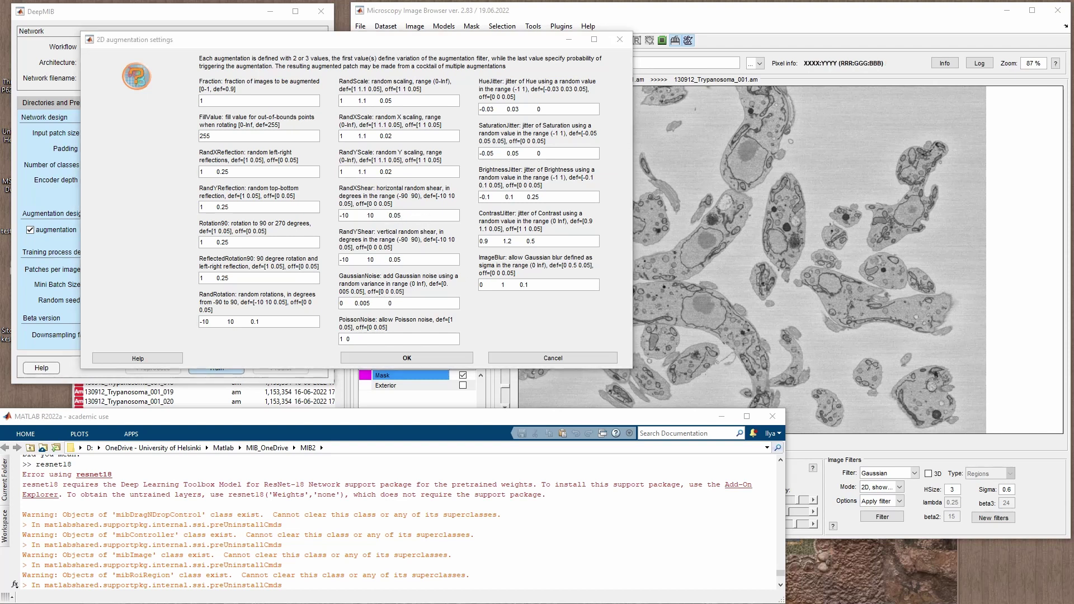
Set the GaussianNoise probability to .01 in the 2D augmentation settings.
{"action": "left_click", "coordinate": [415, 305]}
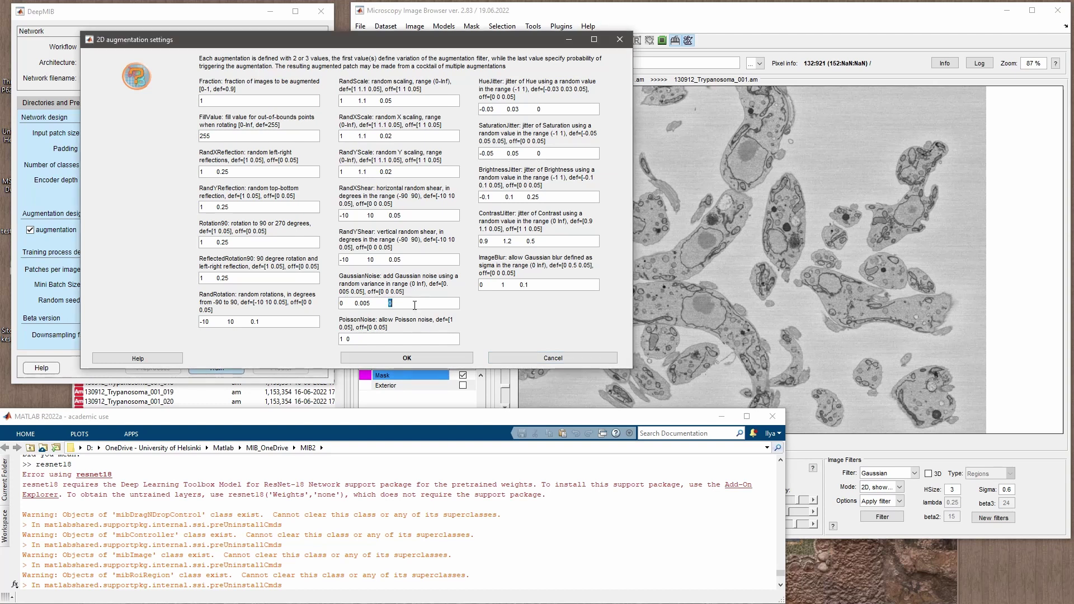
{"action": "type", "text": "00"}
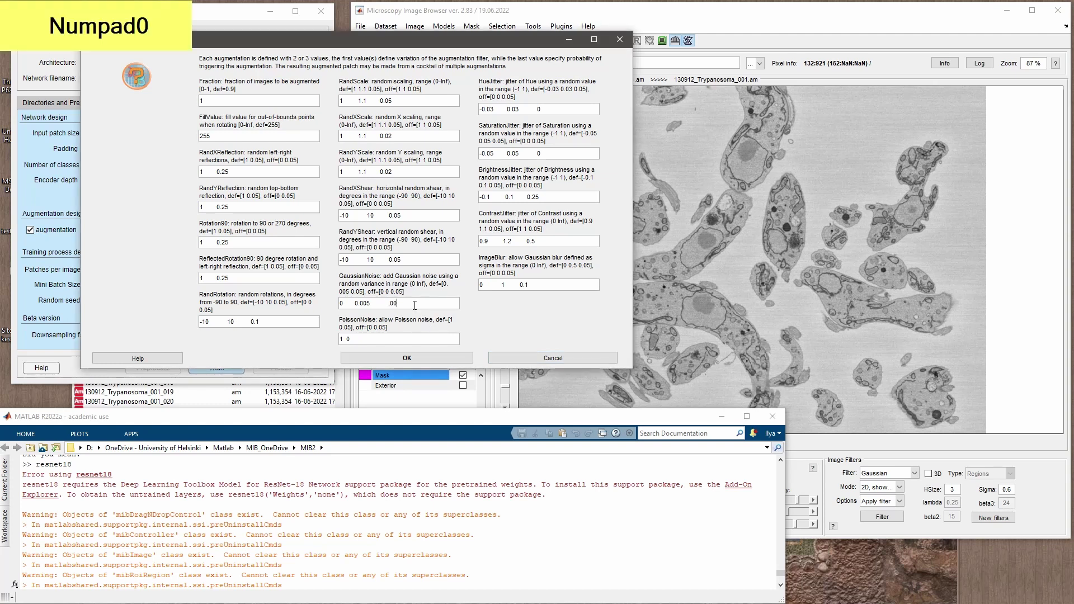
{"action": "key", "text": "BackSpace"}
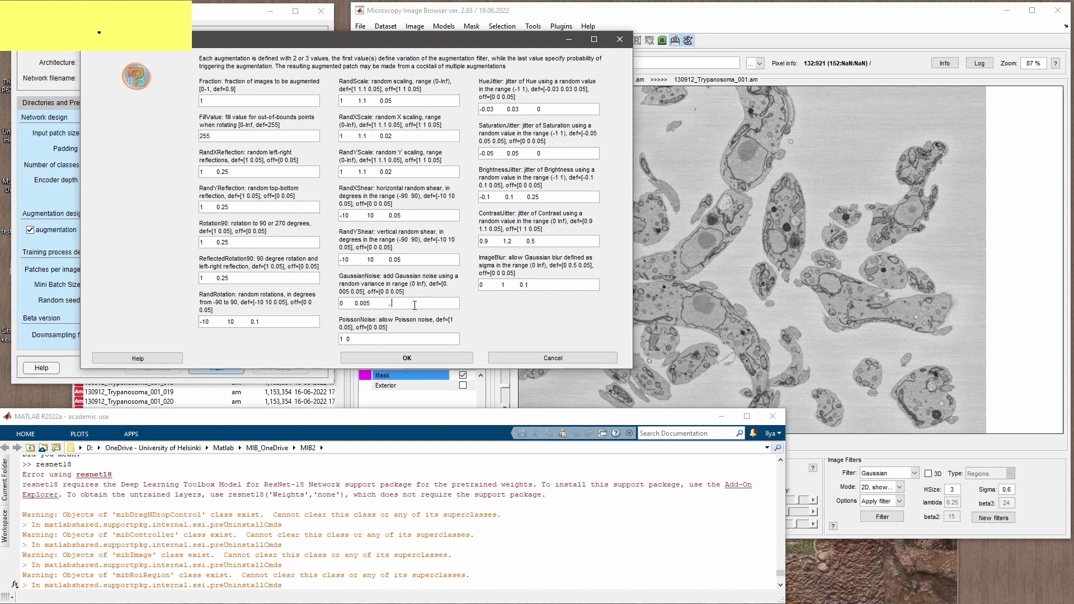
{"action": "type", "text": ".09"}
{"action": "key", "text": "BackSpace"}
{"action": "type", "text": "1"}
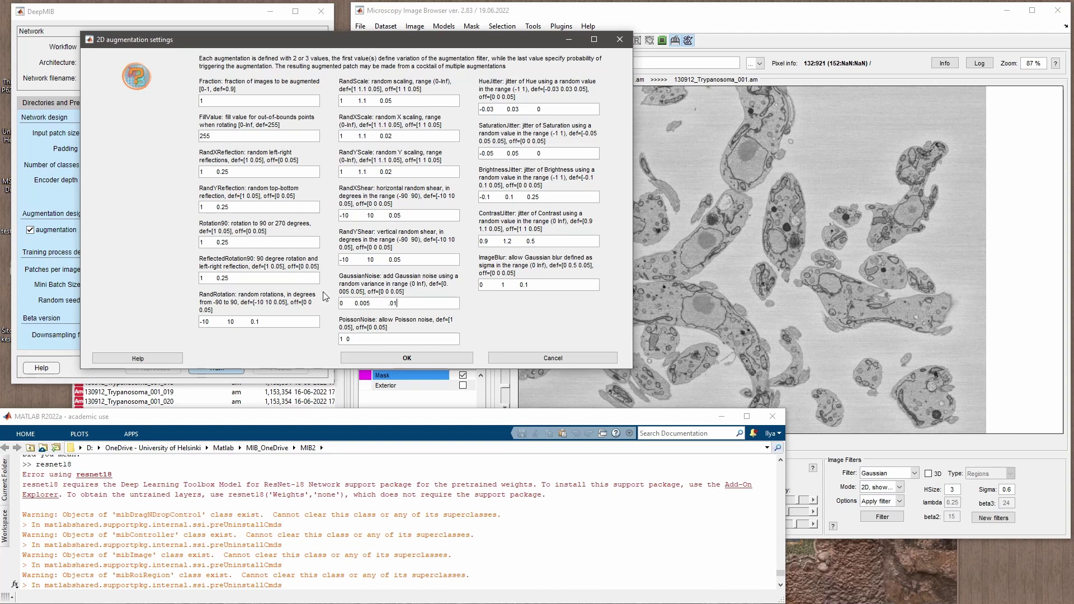
{"action": "left_click", "coordinate": [368, 338]}
Set the BrightnessJitter and ContrastJitter probabilities to 0.05 in the 2D augmentation settings.
{"action": "left_click", "coordinate": [531, 149]}
{"action": "key", "text": "BackSpace"}
{"action": "type", "text": "05"}
{"action": "key", "text": "Home"}
{"action": "key", "text": "Right"}
{"action": "key", "text": "Right"}
{"action": "key", "text": "BackSpace"}
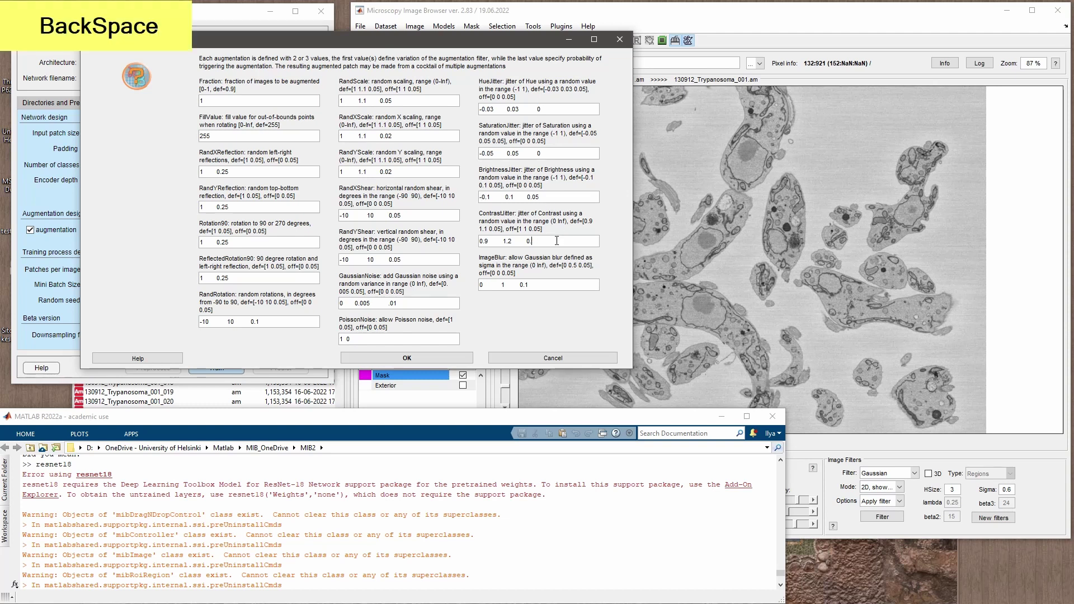
{"action": "type", "text": "05"}
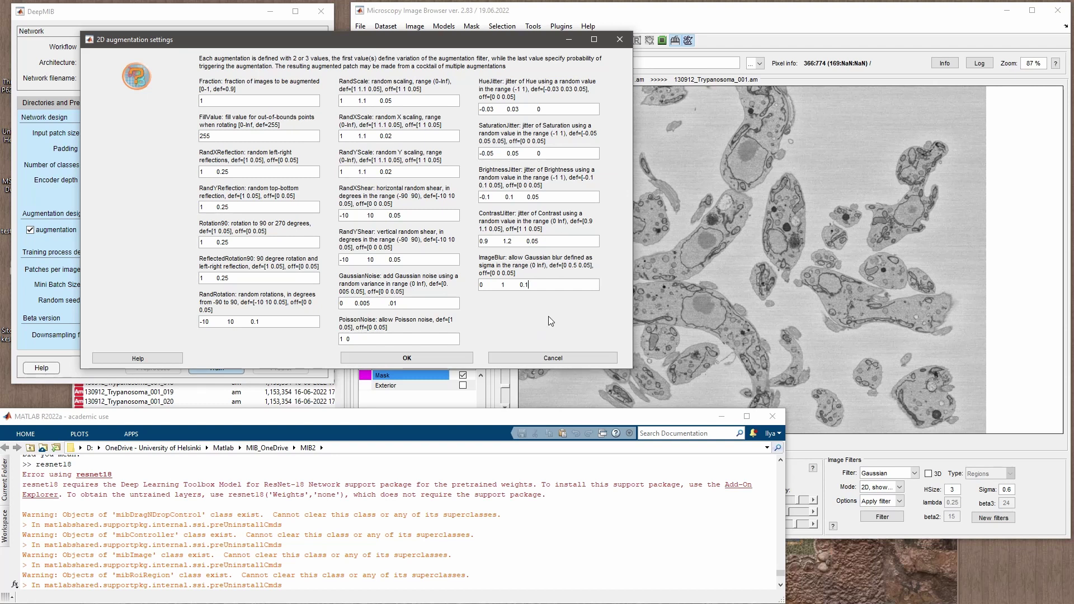
Set ImageBlur's maximum sigma to .5 and its probability to 0.05, and accept the 2D augmentation settings.
{"action": "key", "text": "BackSpace"}
{"action": "type", "text": "05"}
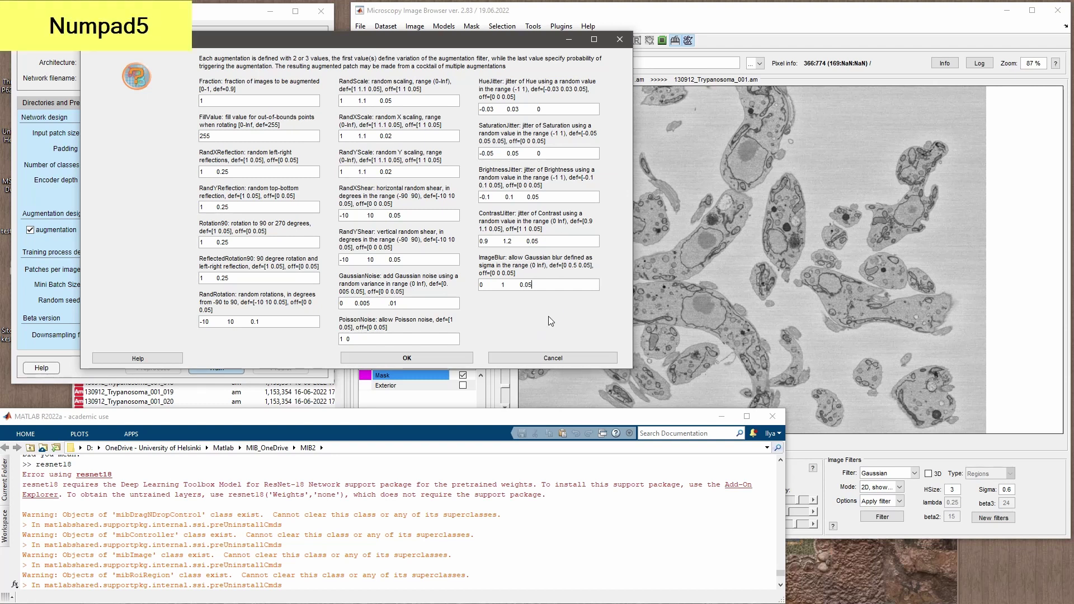
{"action": "key", "text": "ctrl+Left"}
{"action": "key", "text": "ctrl+Left"}
{"action": "key", "text": "Delete"}
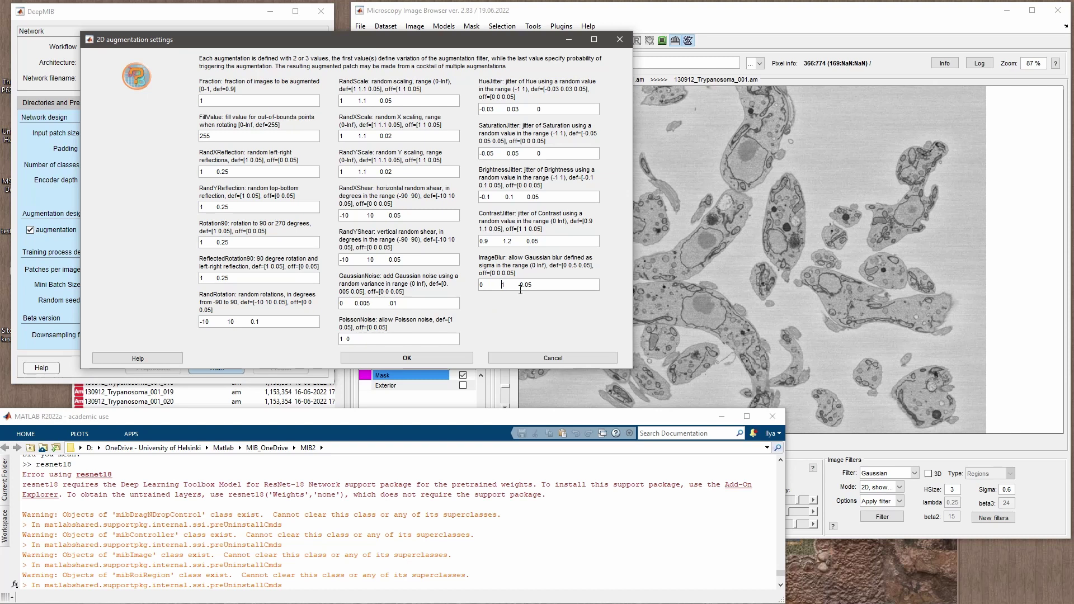
{"action": "type", "text": ".5"}
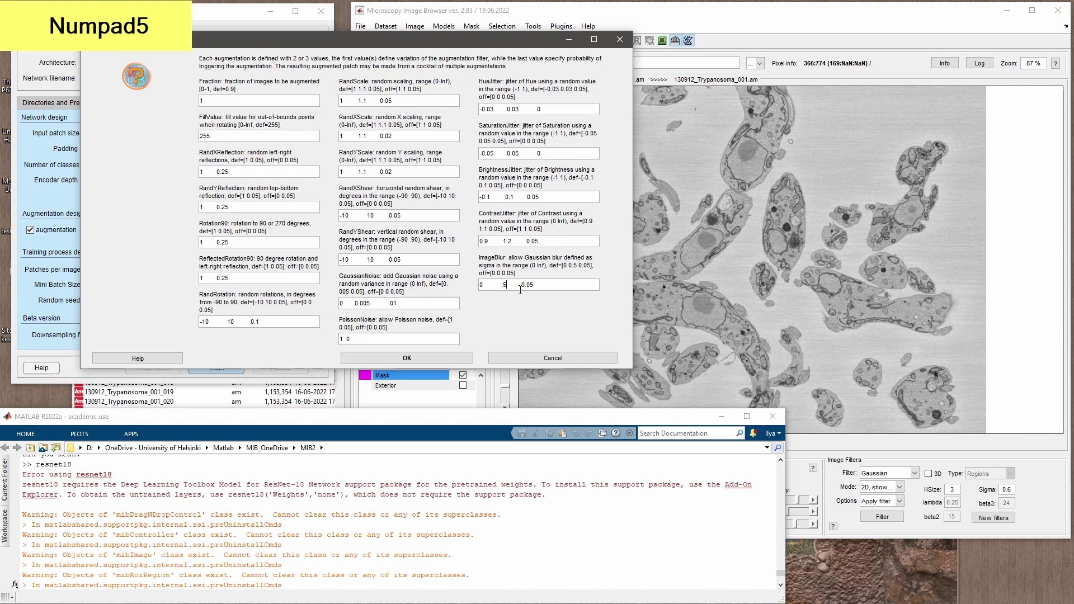
{"action": "key", "text": "BackSpace"}
{"action": "type", "text": "5"}
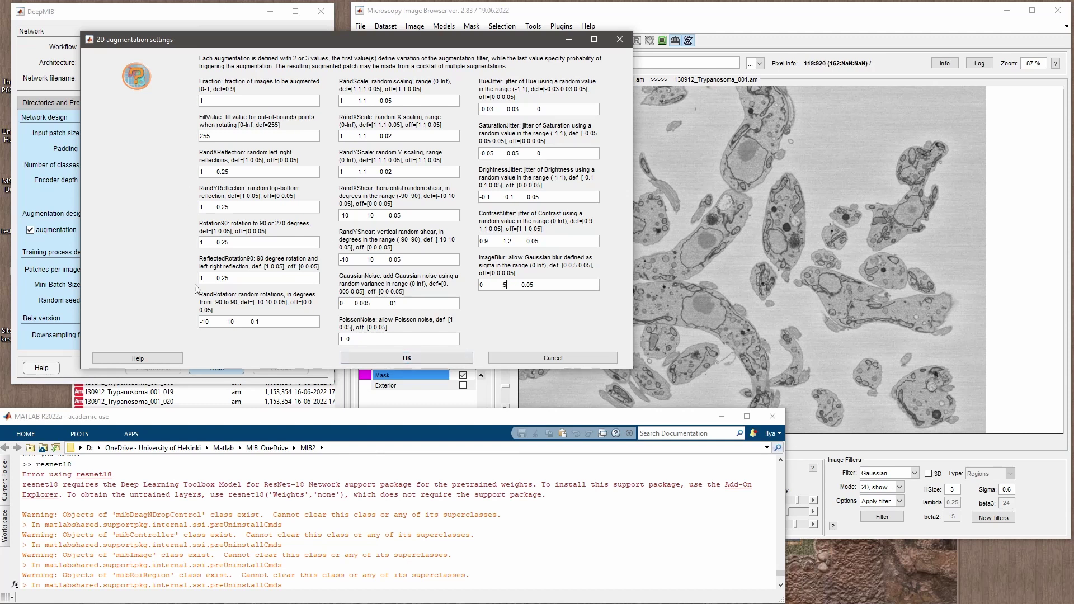
{"action": "left_click", "coordinate": [413, 359]}
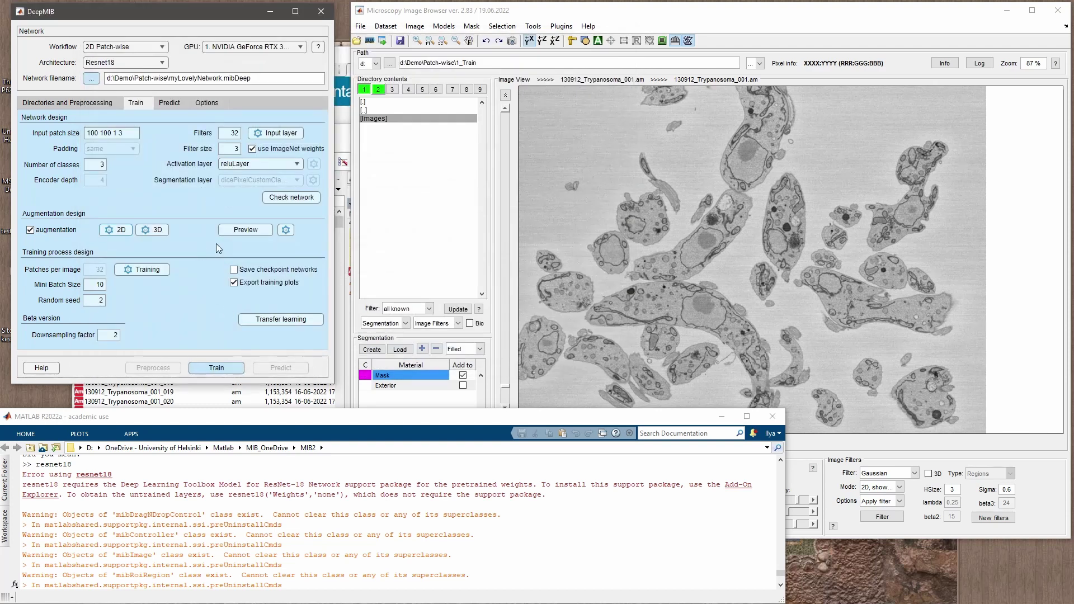
Preview the RandRotation augmentation on patches of the nuclei class and move the preview figure clear of the DeepMIB window.
{"action": "left_click", "coordinate": [250, 232]}
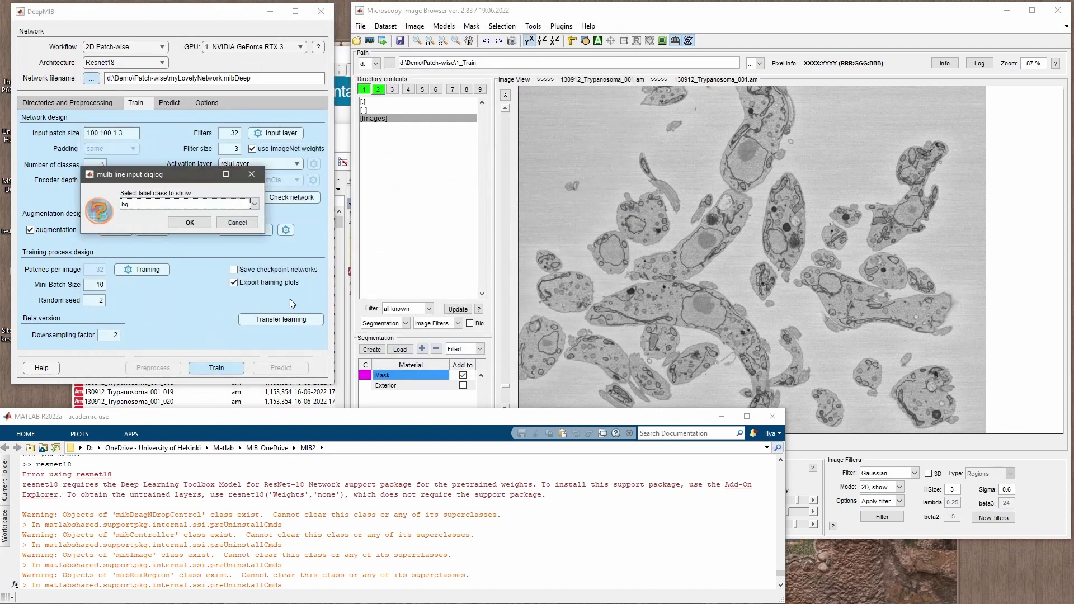
{"action": "left_click", "coordinate": [159, 205]}
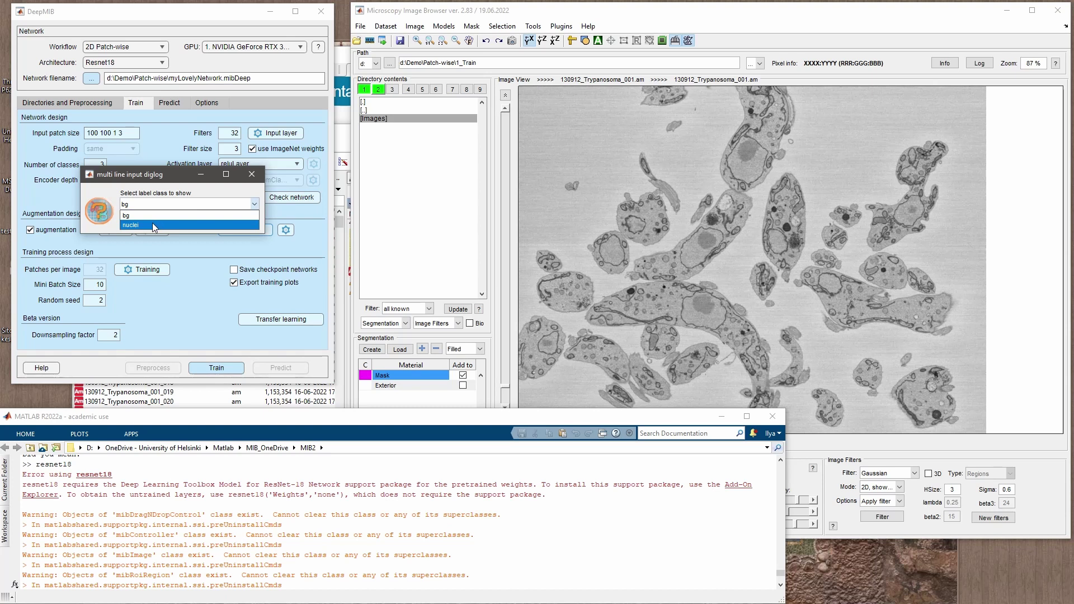
{"action": "left_click", "coordinate": [152, 223]}
{"action": "left_click", "coordinate": [190, 222]}
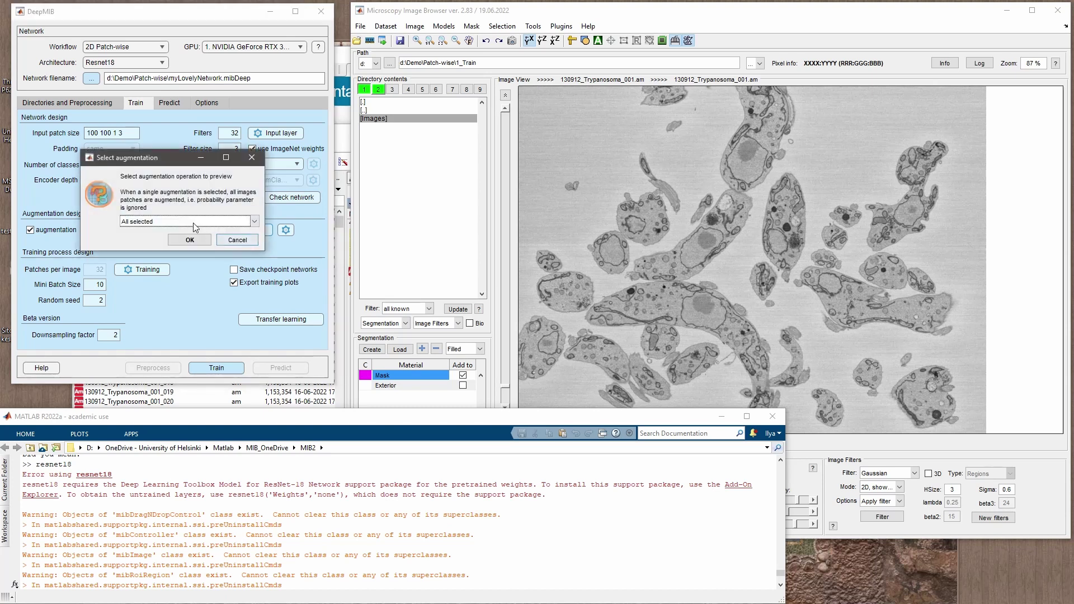
{"action": "left_click", "coordinate": [196, 223]}
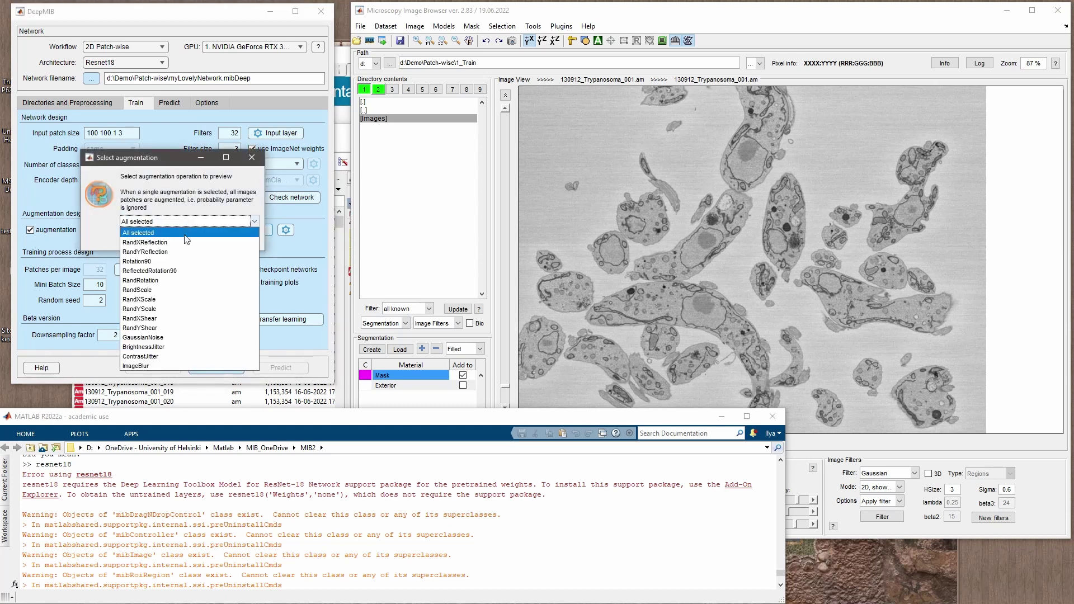
{"action": "left_click", "coordinate": [153, 283]}
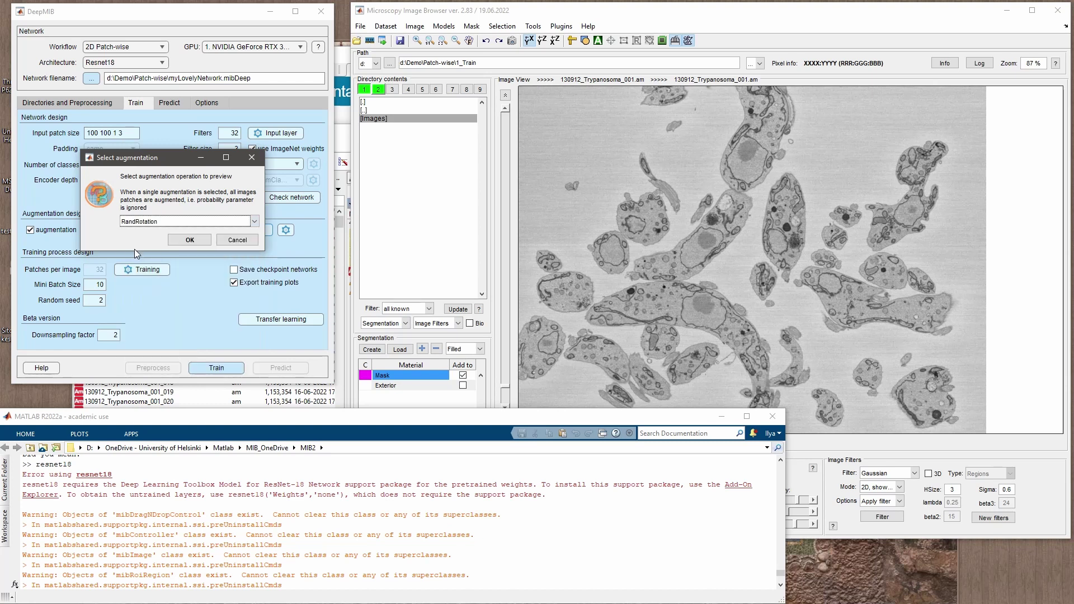
{"action": "left_click", "coordinate": [172, 241]}
{"action": "left_click", "coordinate": [242, 230]}
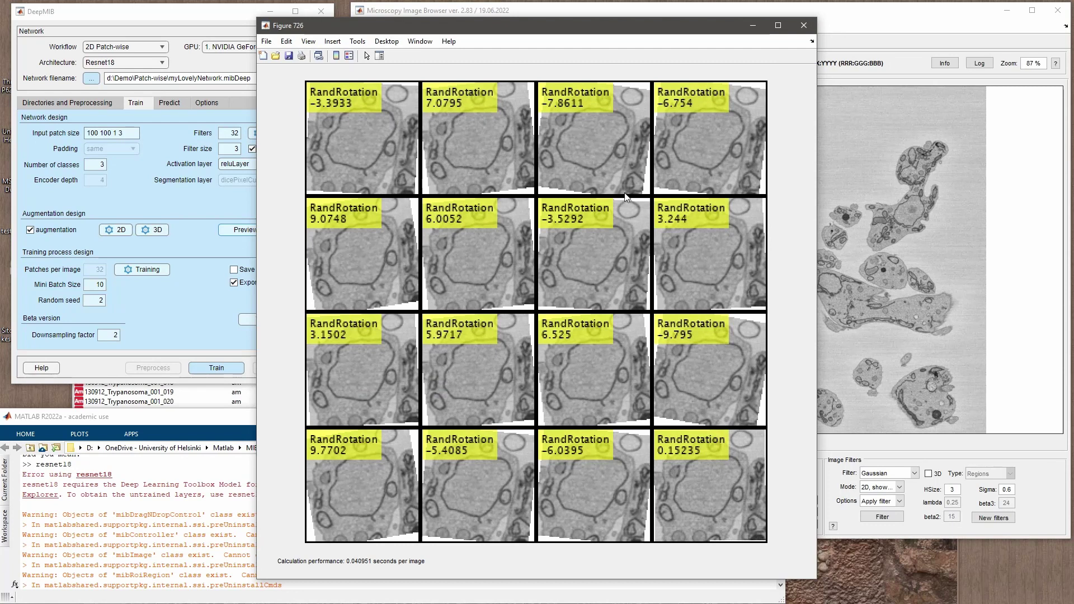
{"action": "left_click_drag", "start_coordinate": [390, 27], "coordinate": [497, 25]}
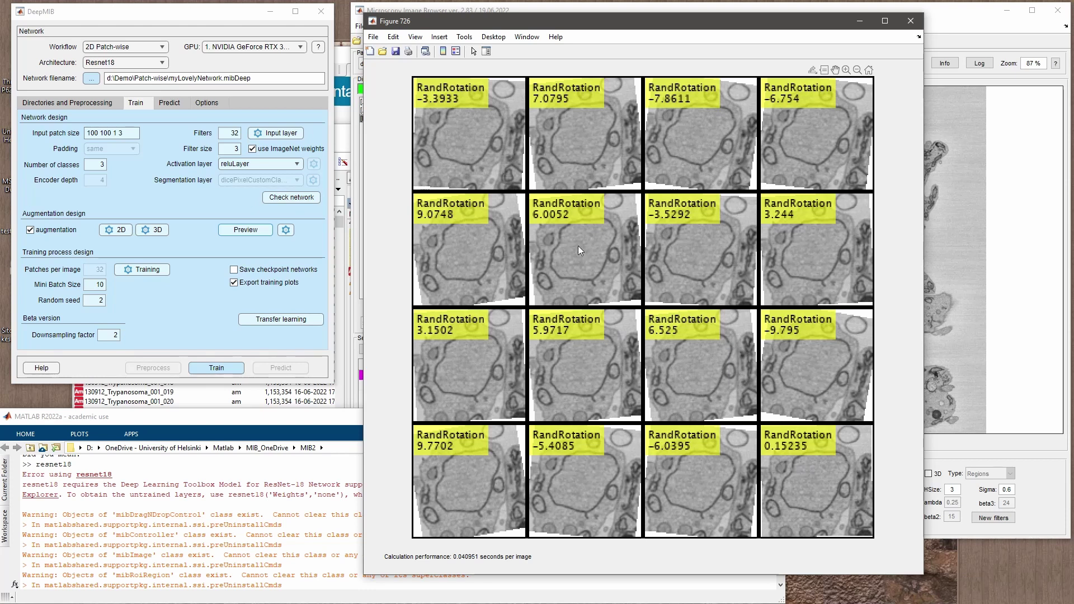
Review the ContrastJitter and RandRotation values in the 2D augmentation settings without changing them, and close the augmentation preview figure.
{"action": "left_click", "coordinate": [119, 232]}
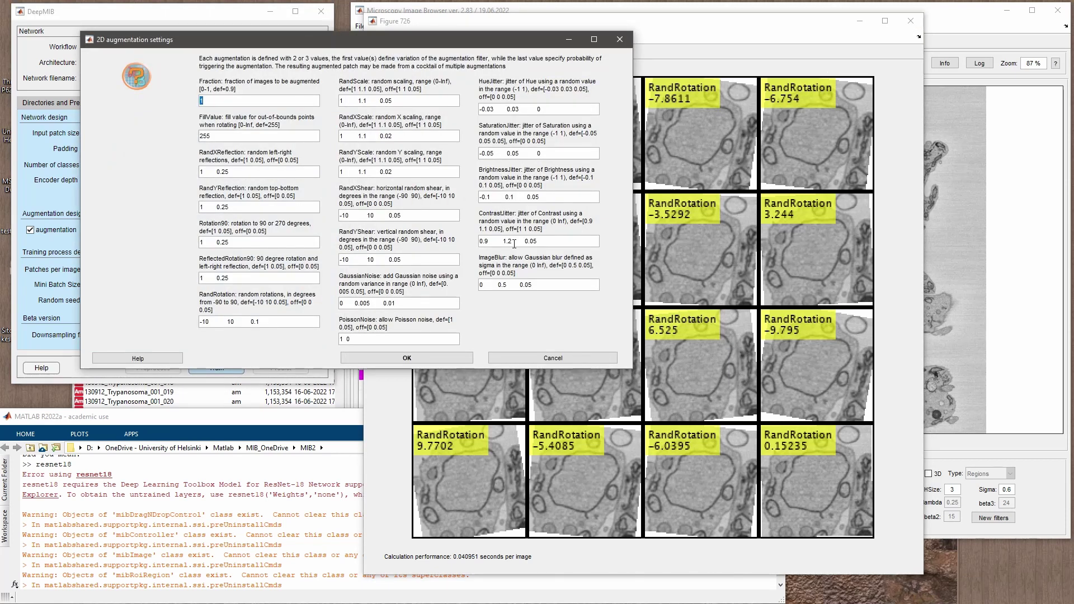
{"action": "double_click", "coordinate": [484, 242]}
{"action": "left_click", "coordinate": [231, 322]}
{"action": "left_click", "coordinate": [620, 39]}
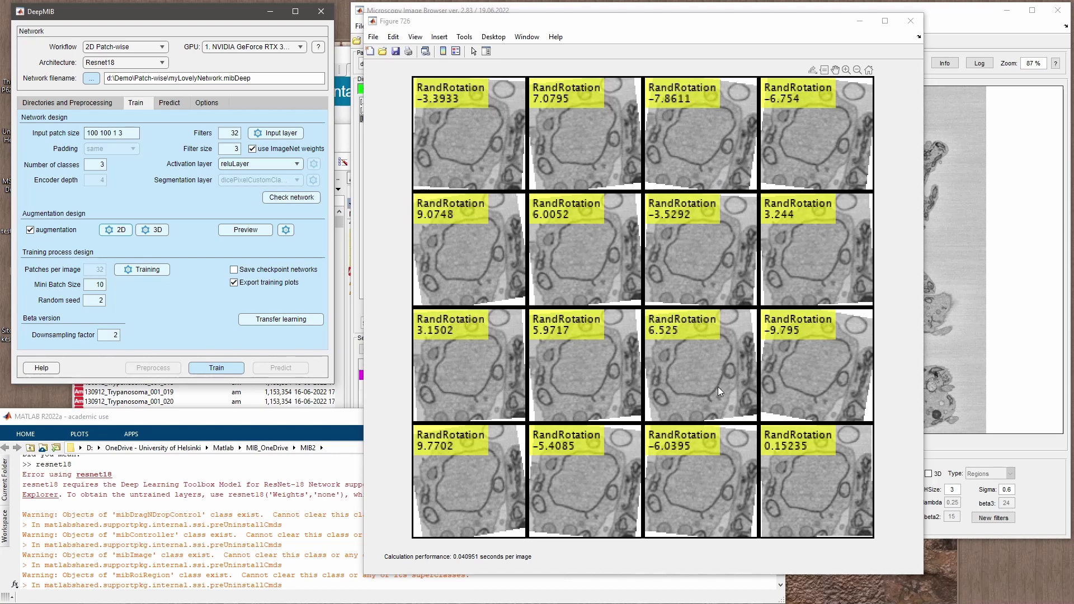
{"action": "left_click", "coordinate": [910, 21]}
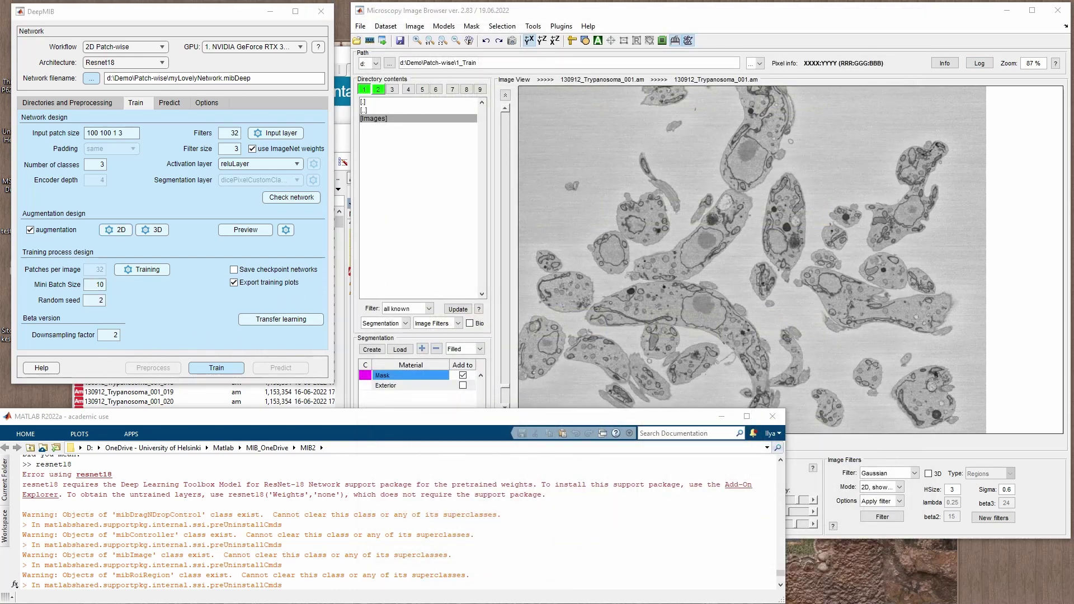
Set the mini batch size to 32 and check the available GPU options.
{"action": "left_click", "coordinate": [99, 284]}
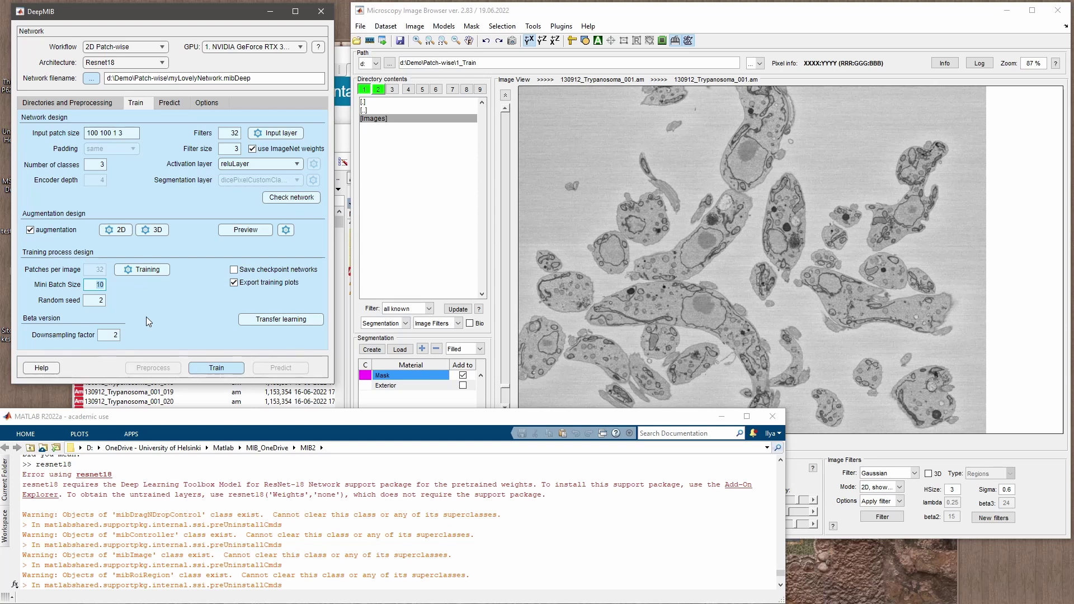
{"action": "type", "text": "32"}
{"action": "left_click", "coordinate": [258, 47]}
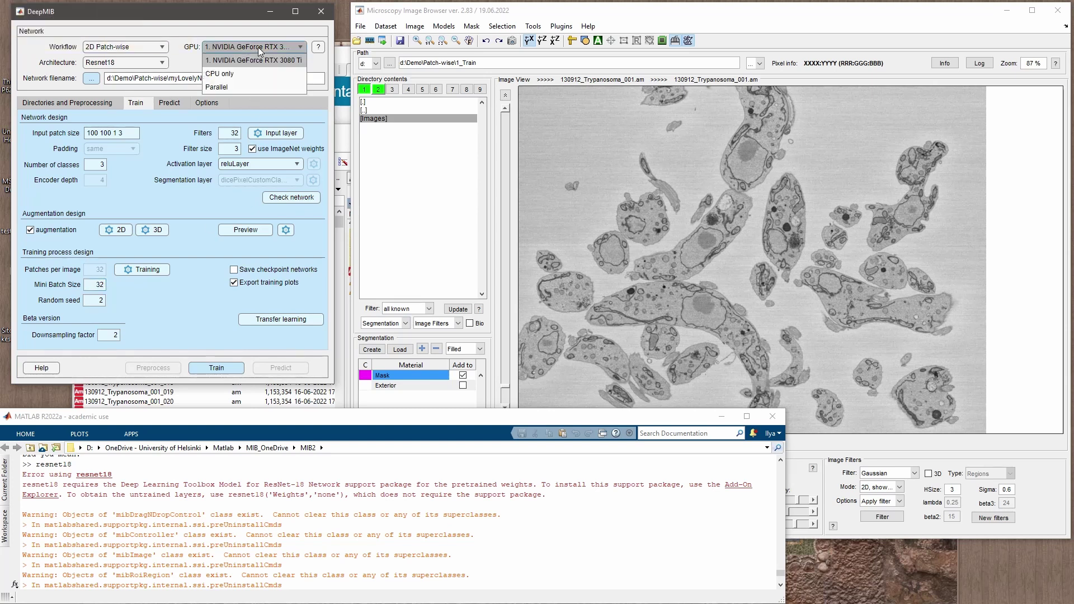
{"action": "left_click", "coordinate": [114, 312]}
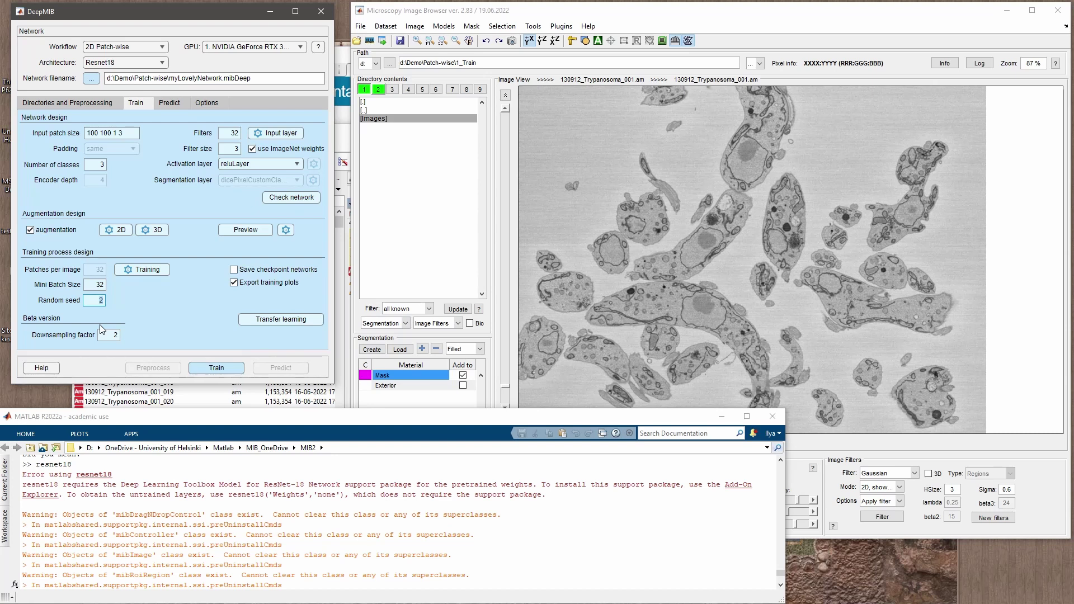
Set the maximum number of epochs to 300 in the training settings.
{"action": "left_click", "coordinate": [138, 269]}
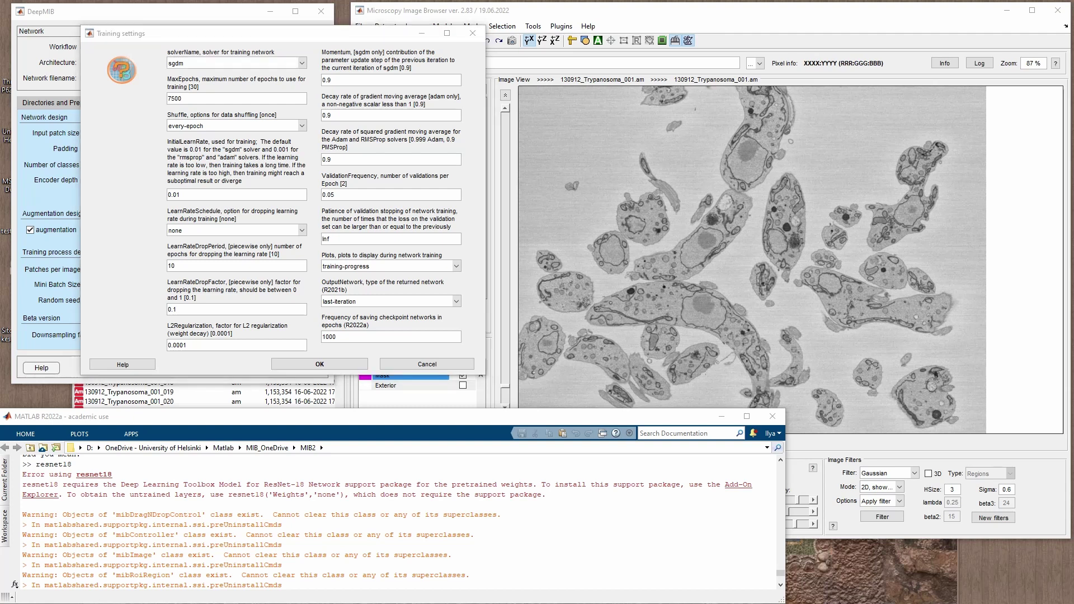
{"action": "left_click", "coordinate": [197, 113]}
{"action": "key", "text": "Tab"}
{"action": "type", "text": "300"}
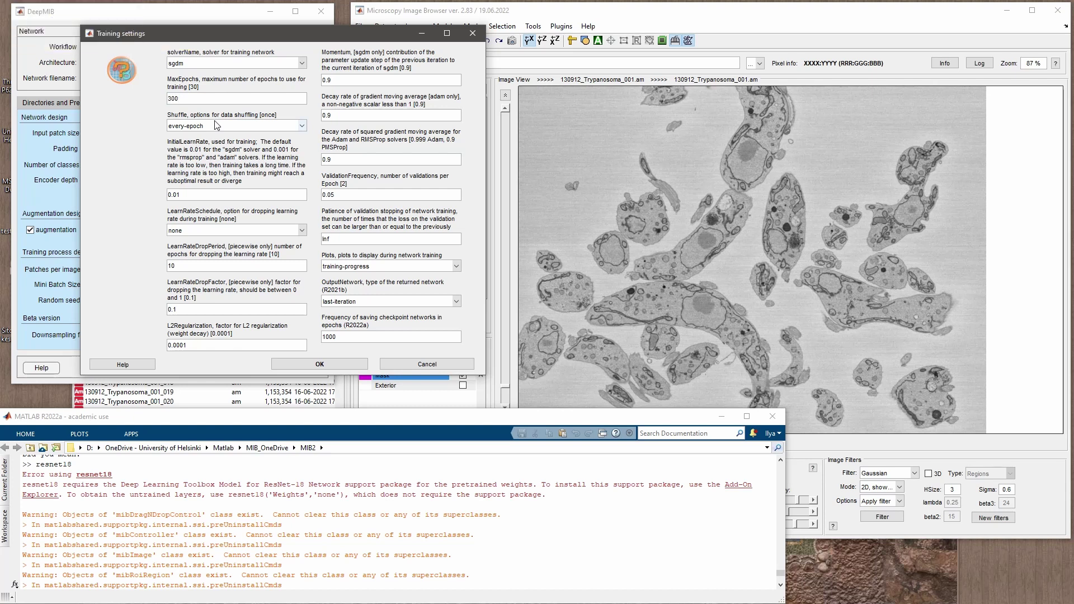
{"action": "key", "text": "Tab"}
Set OutputNetwork to best-validation-loss and the checkpoint saving frequency to 5 epochs, and accept the training settings.
{"action": "left_click", "coordinate": [356, 301]}
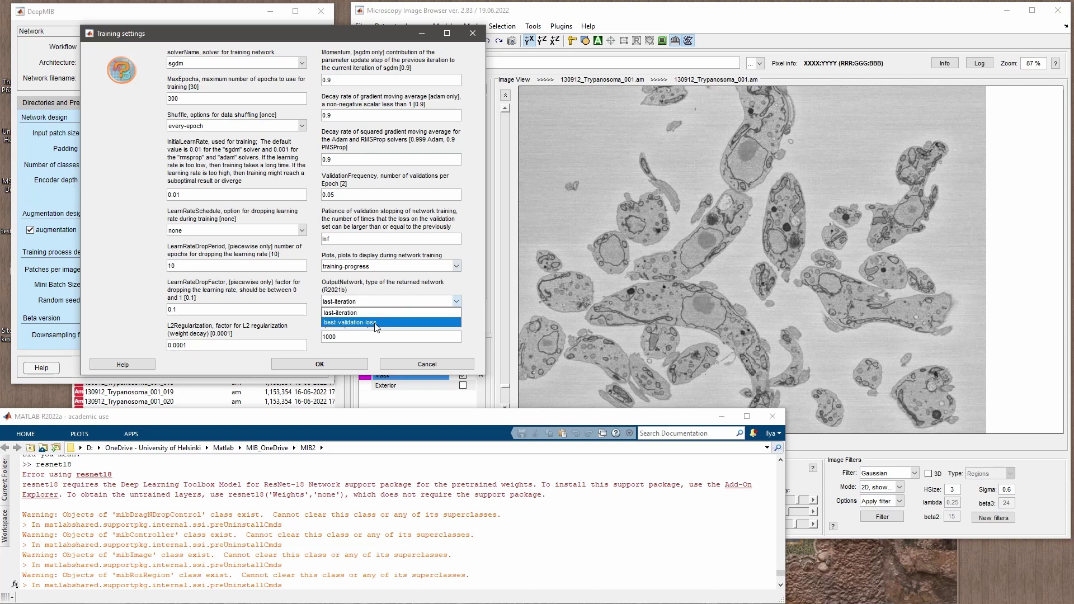
{"action": "left_click", "coordinate": [352, 325]}
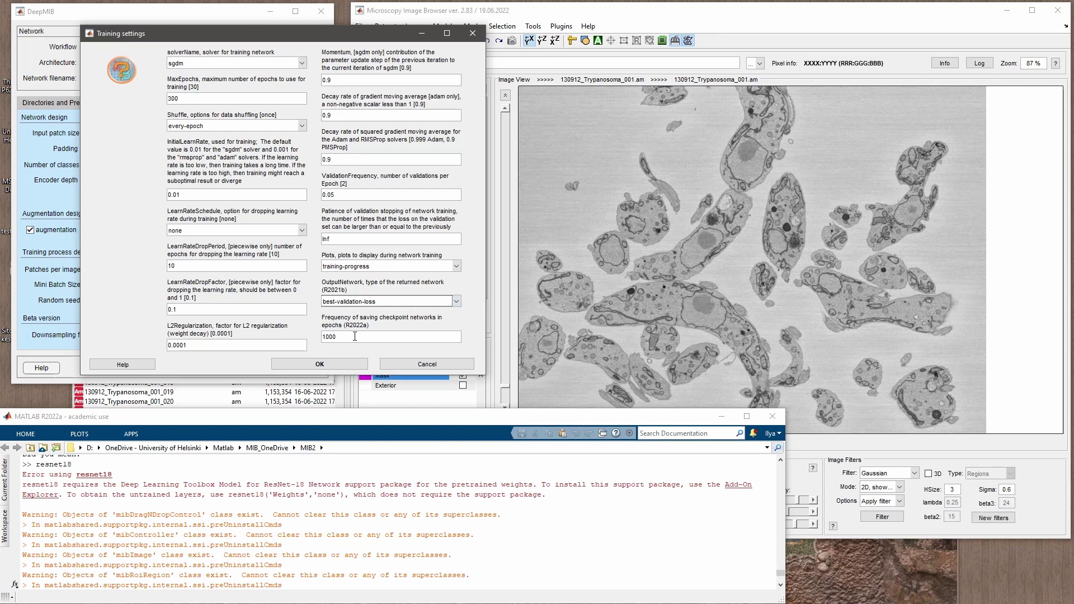
{"action": "double_click", "coordinate": [355, 336]}
{"action": "type", "text": "5"}
{"action": "left_click", "coordinate": [334, 364]}
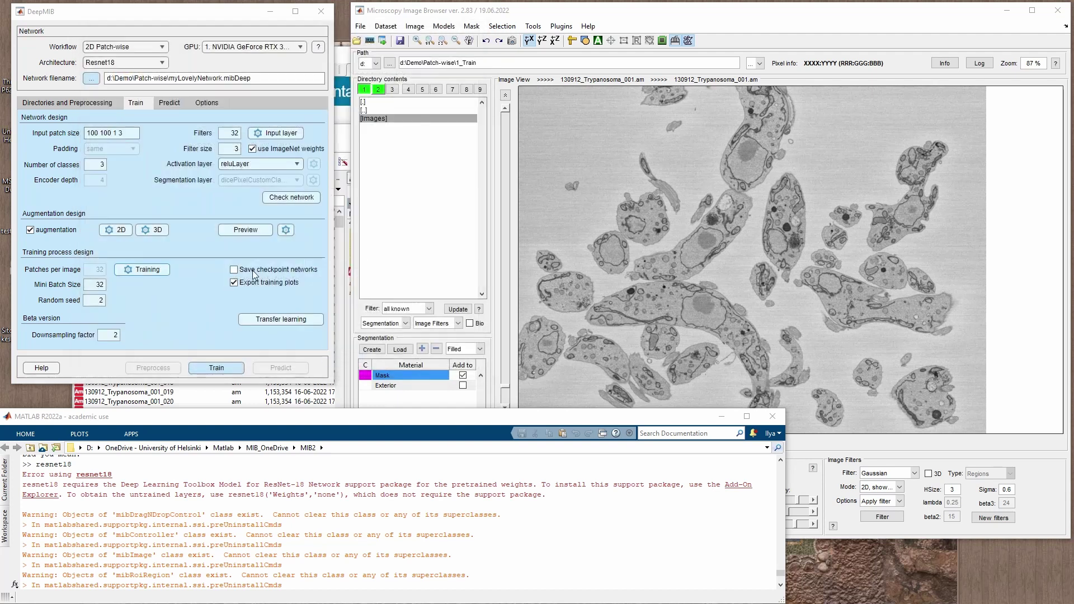
Enable saving of checkpoint networks every 20 epochs and turn off the export of training plots.
{"action": "left_click", "coordinate": [235, 271]}
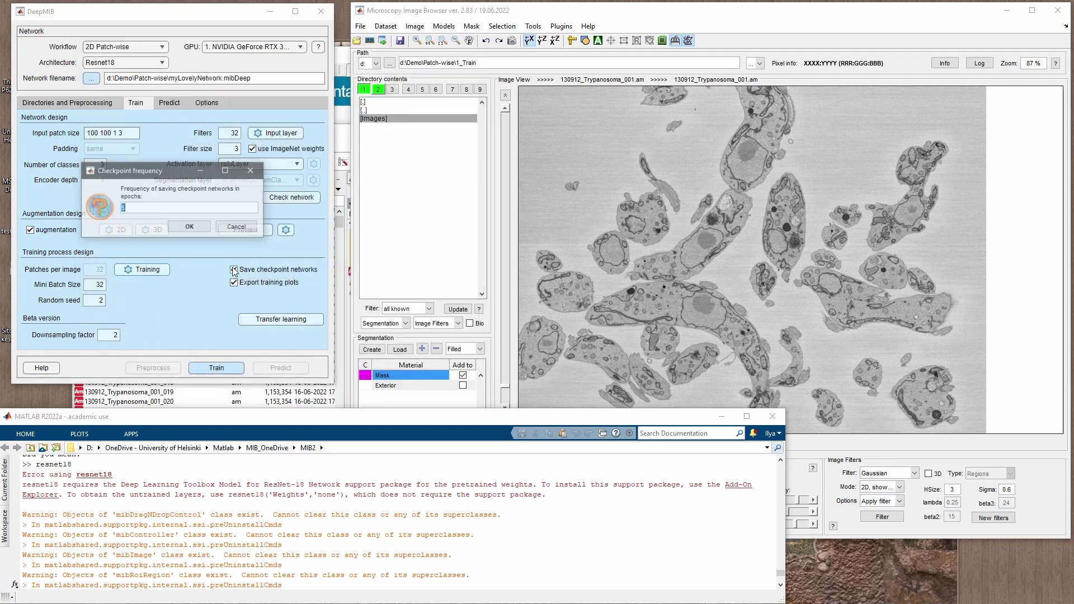
{"action": "left_click", "coordinate": [148, 207]}
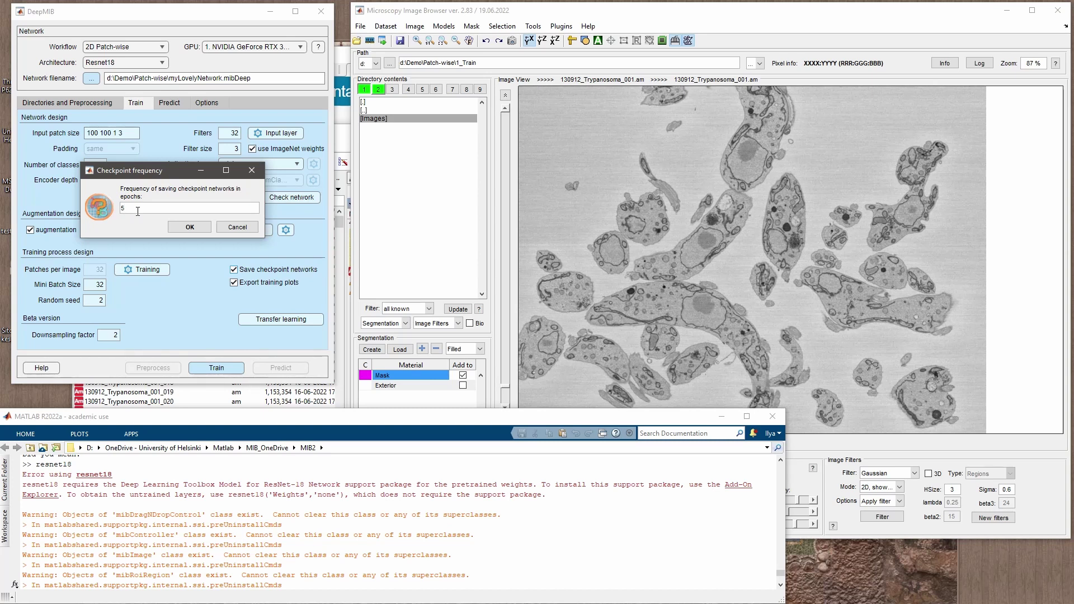
{"action": "key", "text": "BackSpace"}
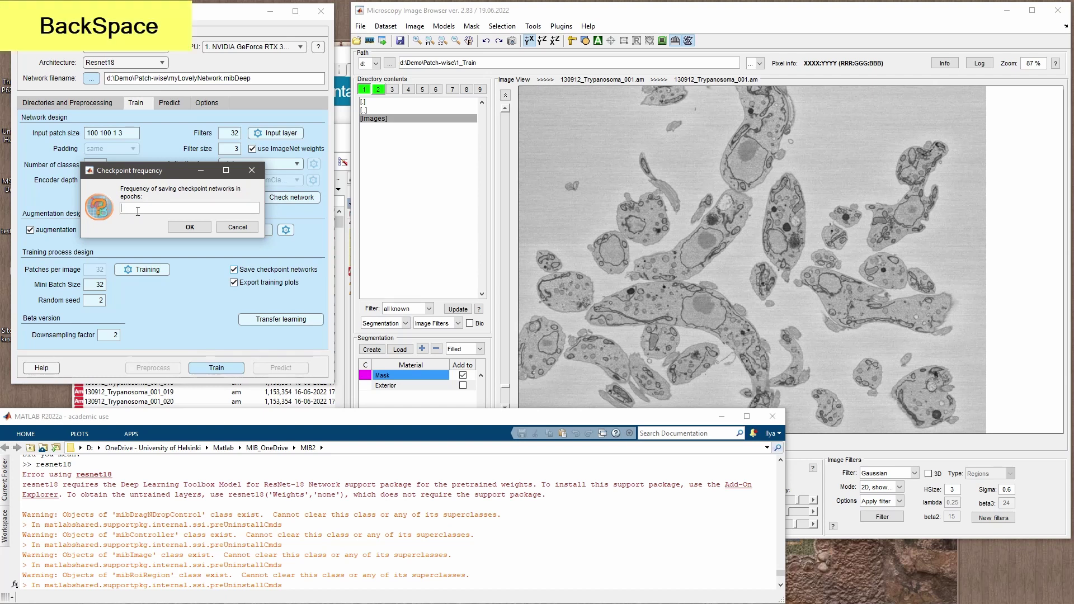
{"action": "type", "text": "20"}
{"action": "key", "text": "KP_Enter"}
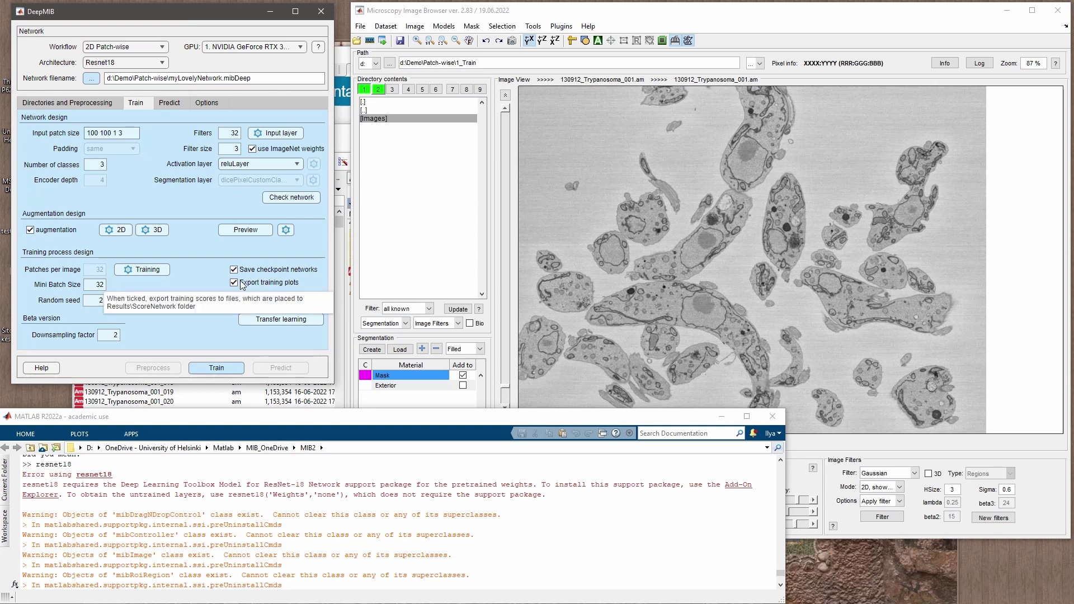
{"action": "left_click", "coordinate": [258, 284]}
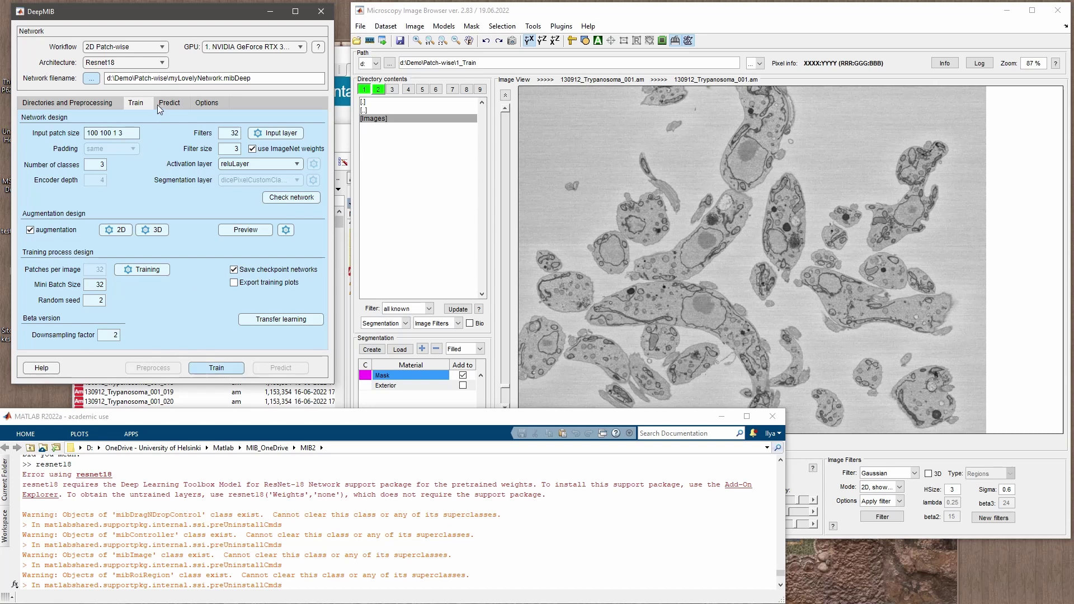
Set the network file to resnet18_100px_300epochs.mibDeep in the Patch-wise folder.
{"action": "double_click", "coordinate": [173, 78]}
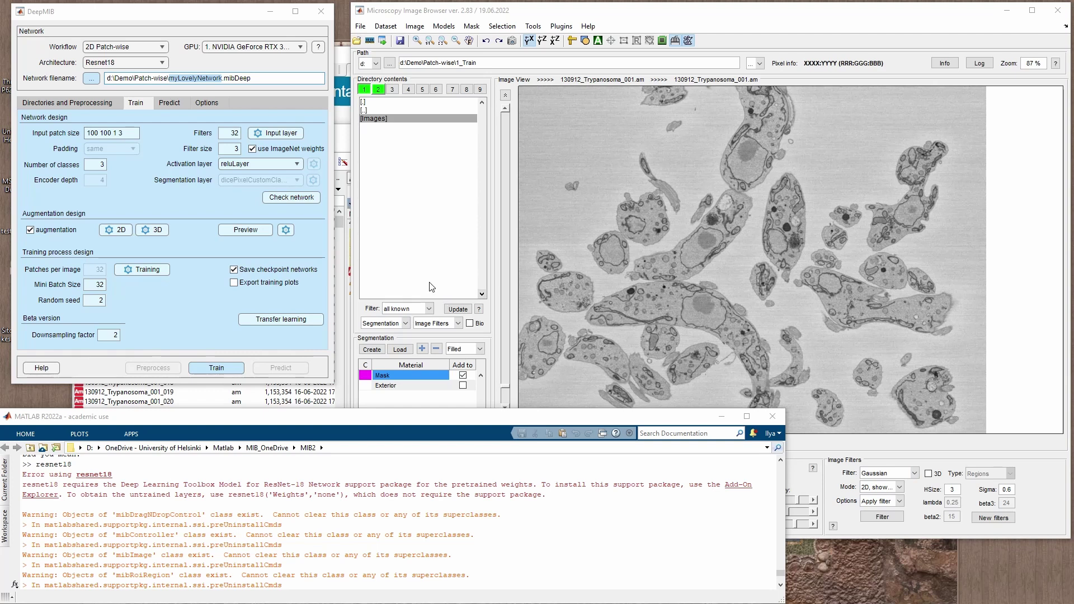
{"action": "left_click", "coordinate": [126, 81]}
{"action": "left_click", "coordinate": [91, 78]}
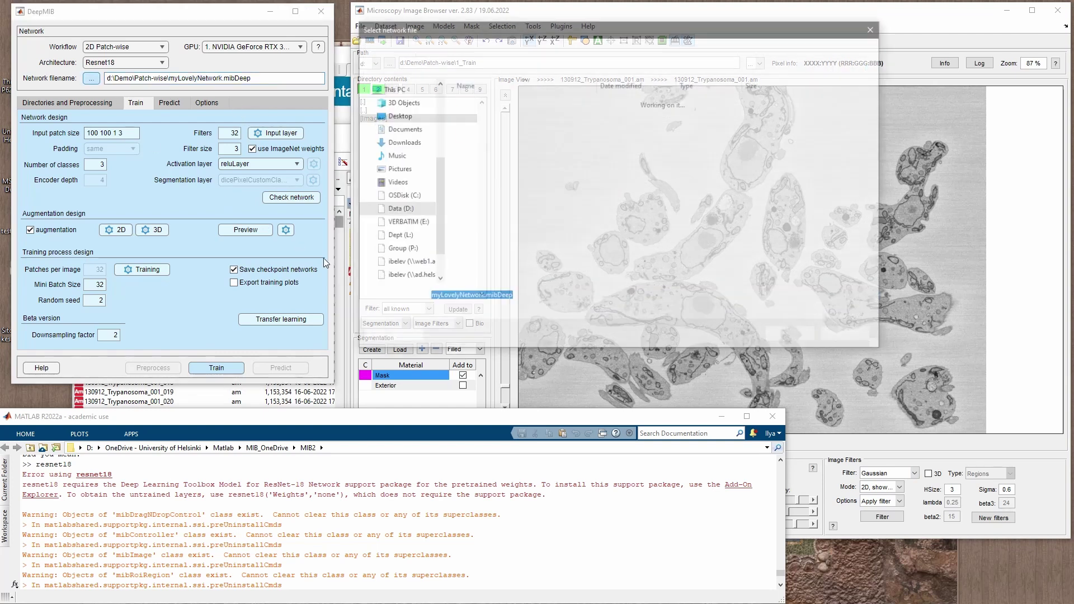
{"action": "left_click", "coordinate": [490, 297]}
{"action": "key", "text": "Left"}
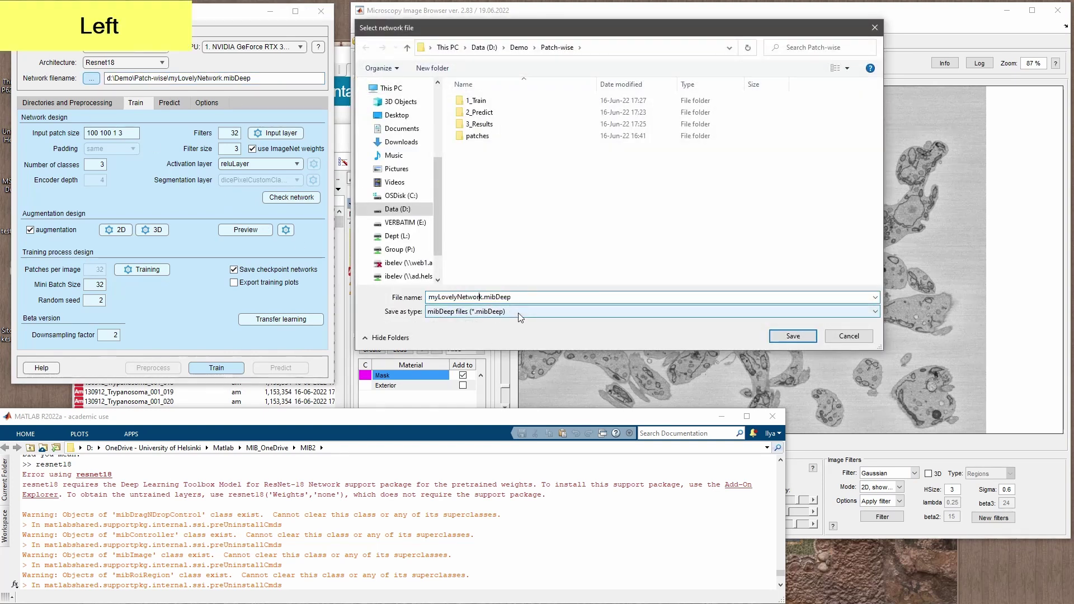
{"action": "key", "text": "Right"}
{"action": "key", "text": "shift+Home"}
{"action": "type", "text": "res"}
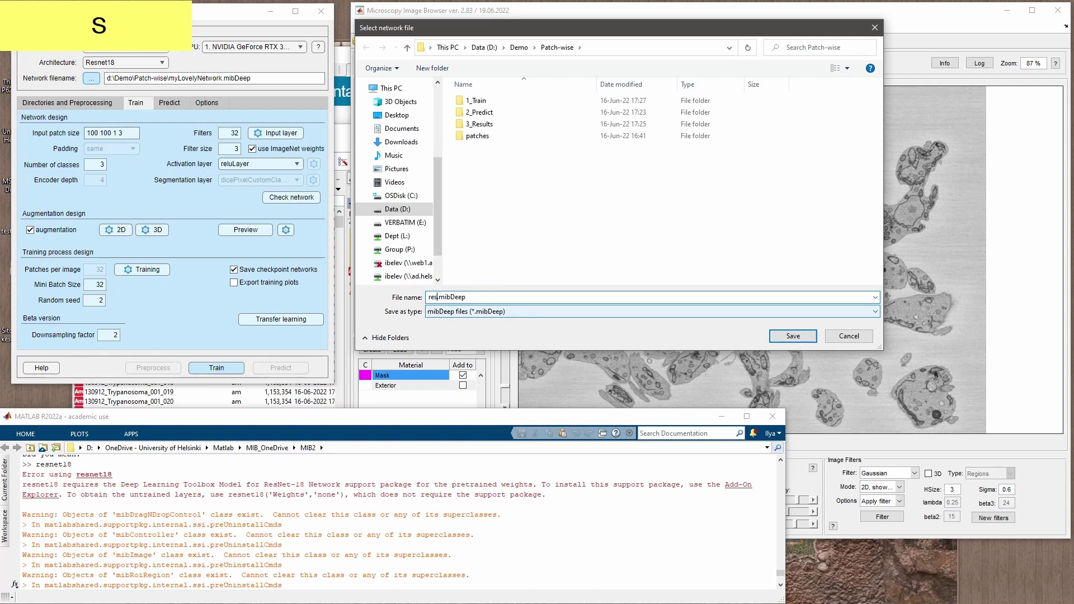
{"action": "type", "text": "net18"}
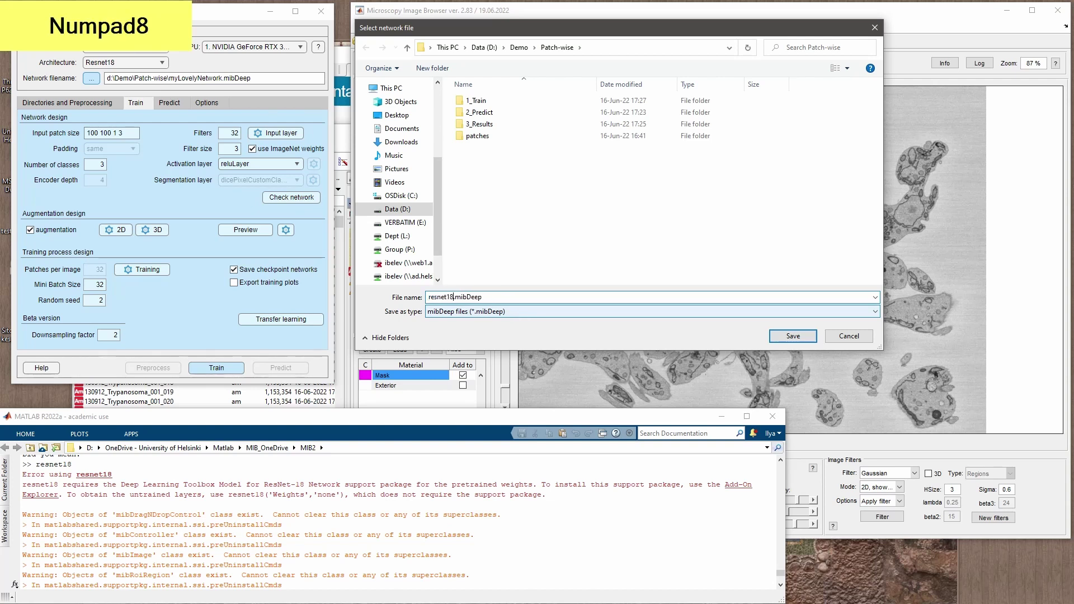
{"action": "type", "text": "_"}
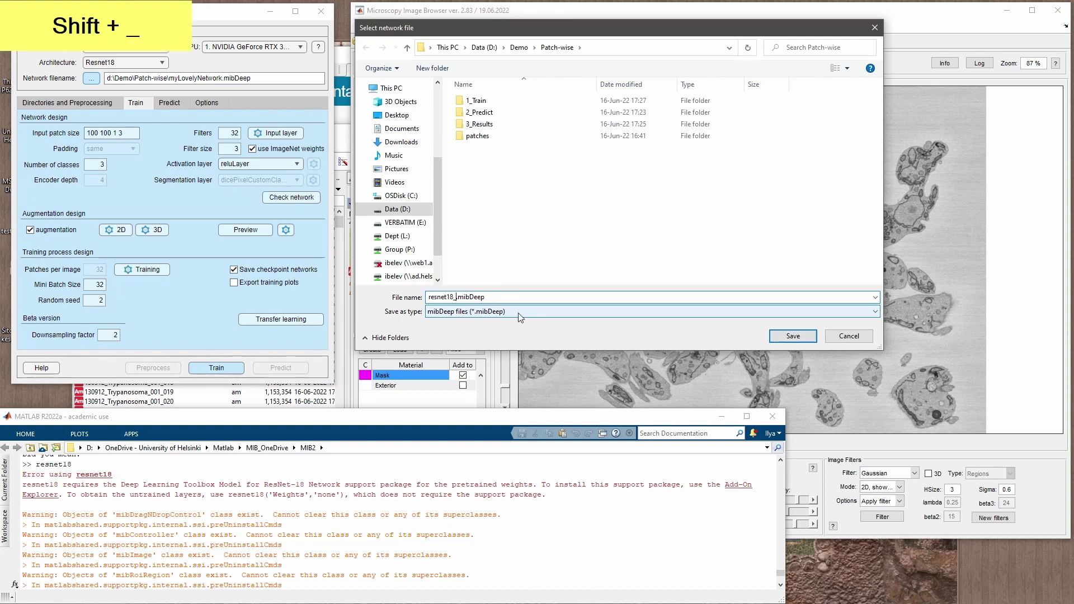
{"action": "type", "text": "100px"}
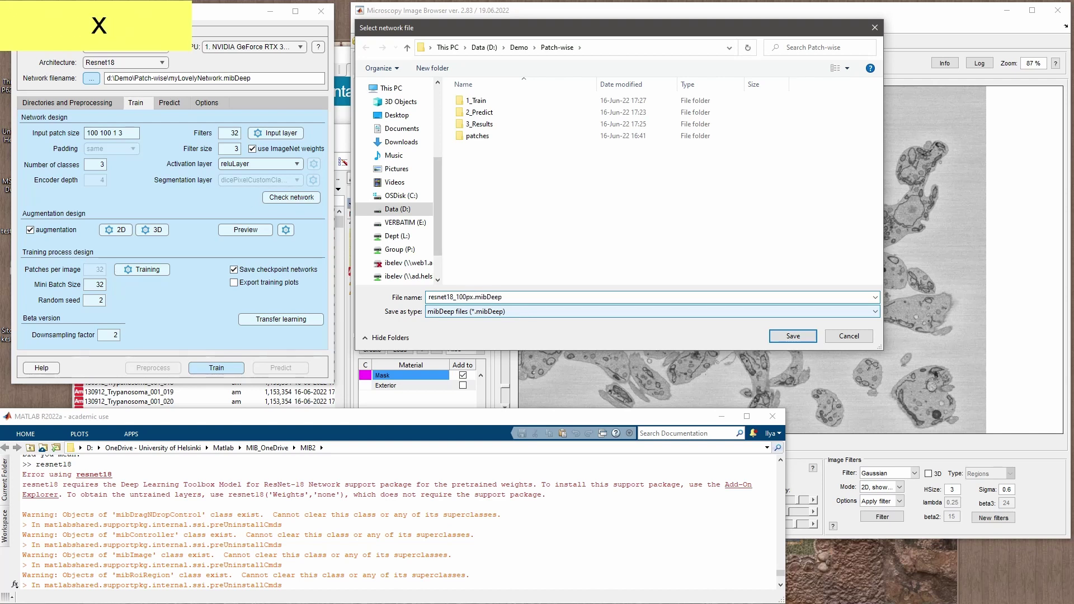
{"action": "type", "text": "_"}
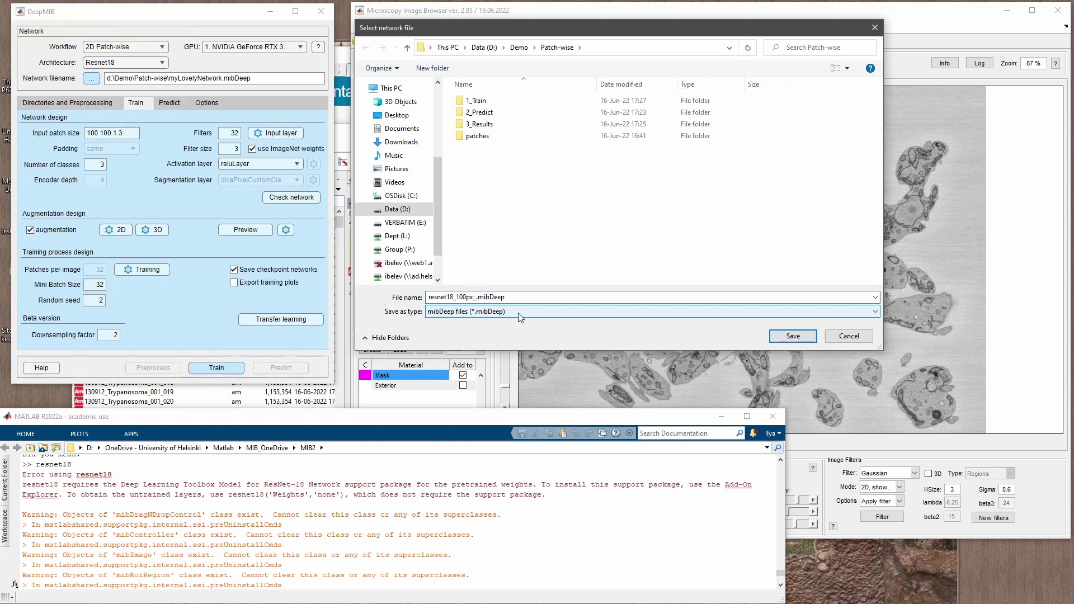
{"action": "type", "text": "300"}
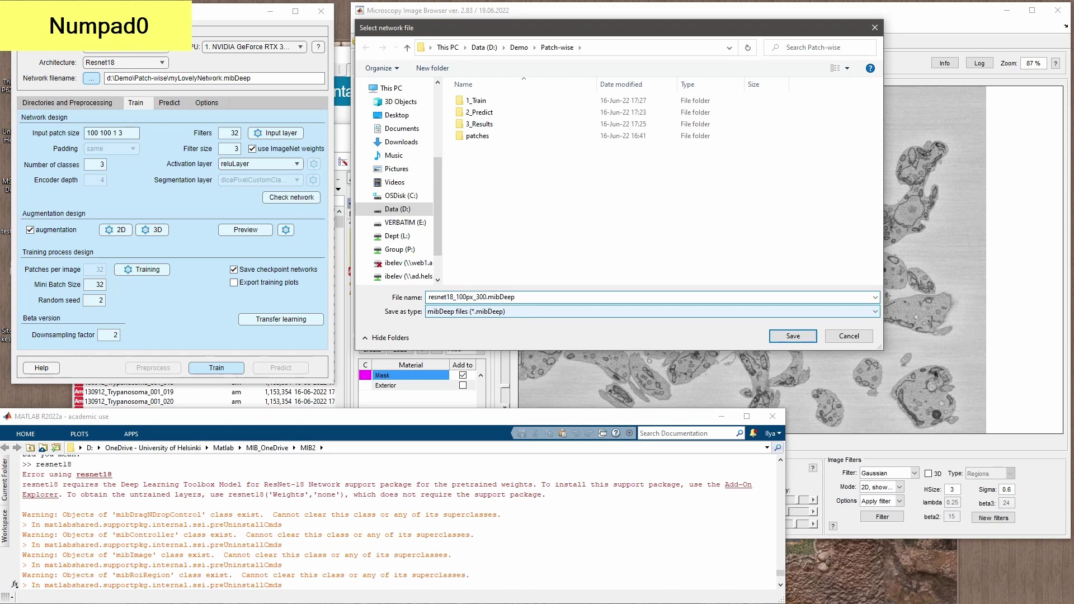
{"action": "type", "text": "epoches"}
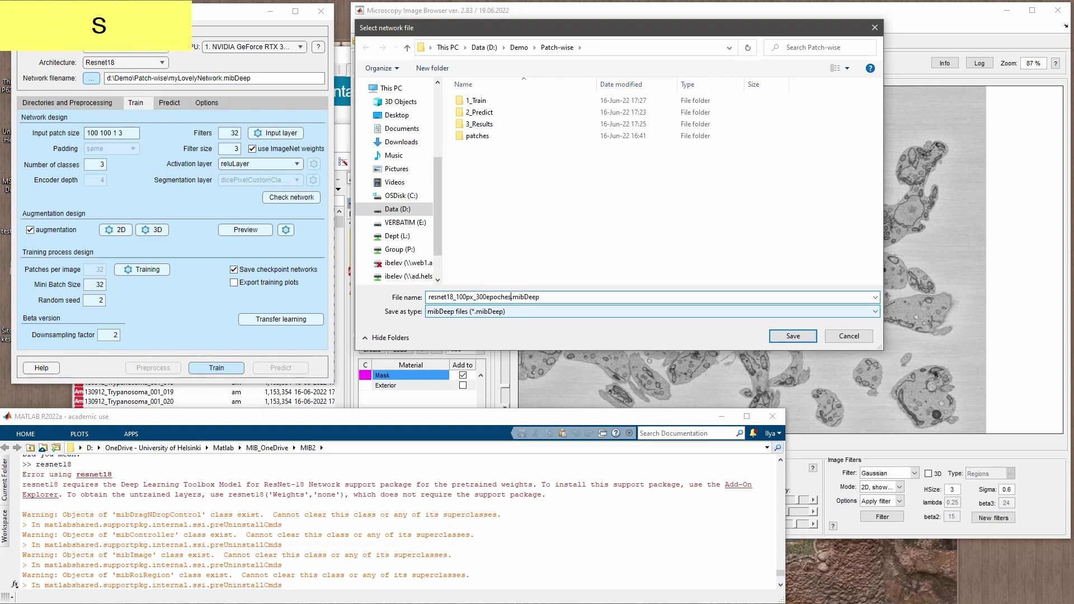
{"action": "key", "text": "BackSpace"}
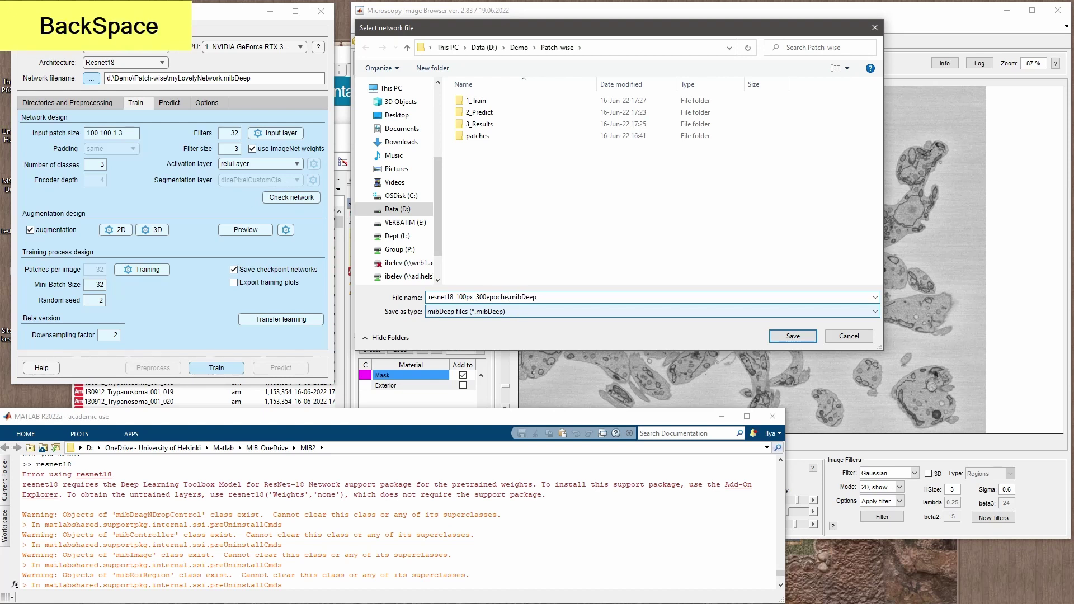
{"action": "type", "text": "s"}
{"action": "key", "text": "Return"}
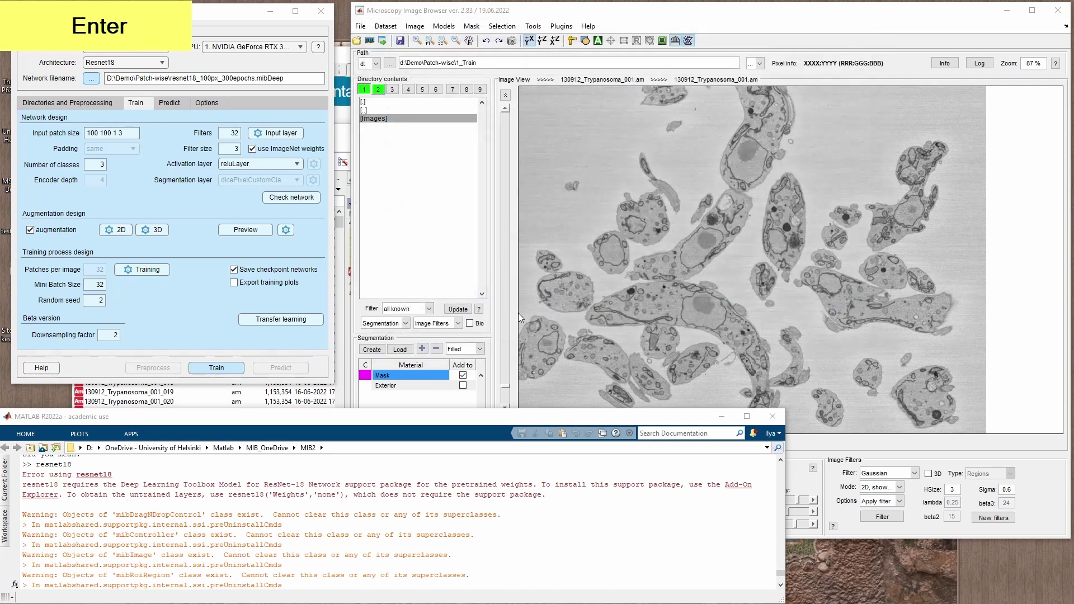
Start training the network, confirming training without preprocessing, and look over the custom training plot options while it runs.
{"action": "left_click", "coordinate": [216, 367]}
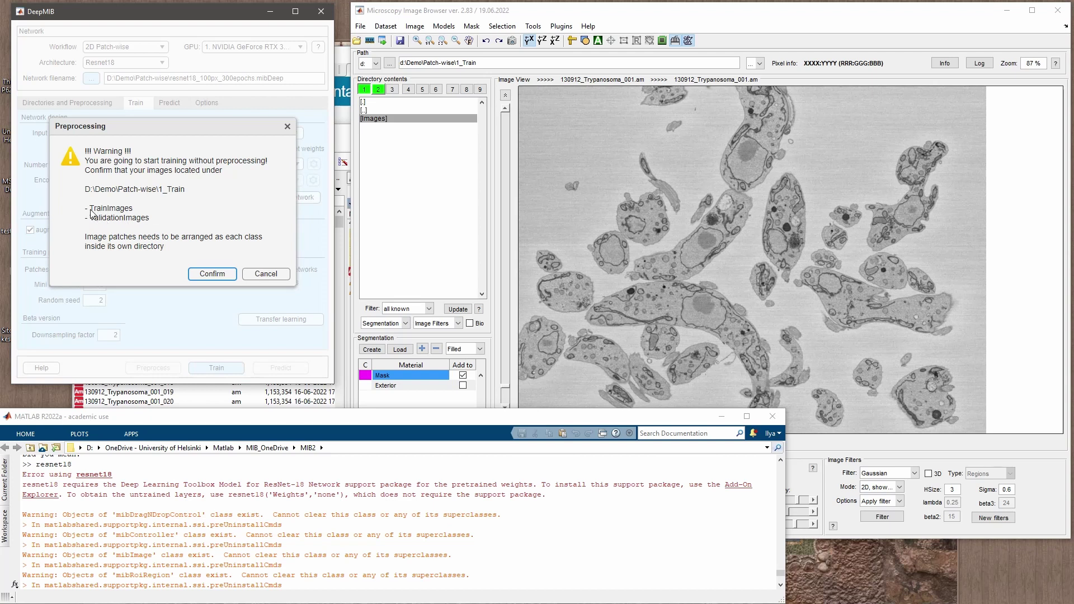
{"action": "left_click", "coordinate": [195, 275]}
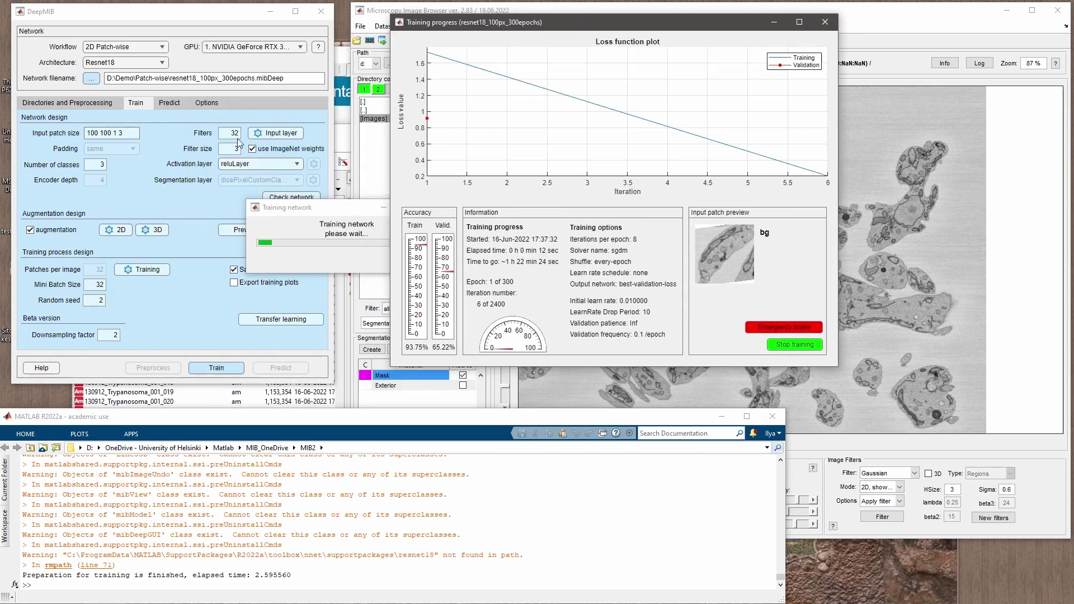
{"action": "left_click", "coordinate": [210, 106]}
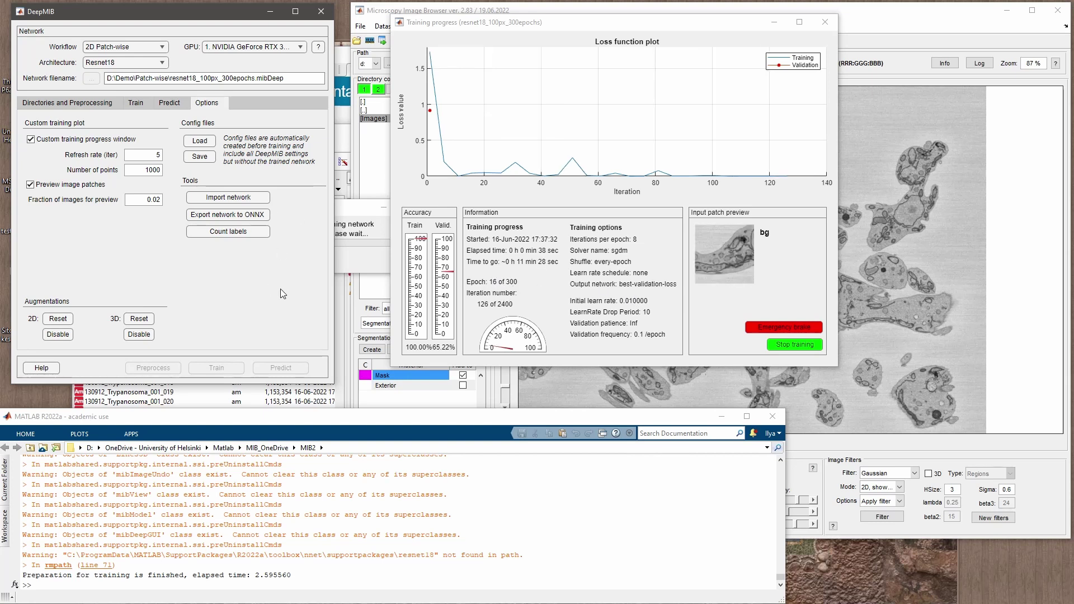
{"action": "left_click", "coordinate": [138, 103]}
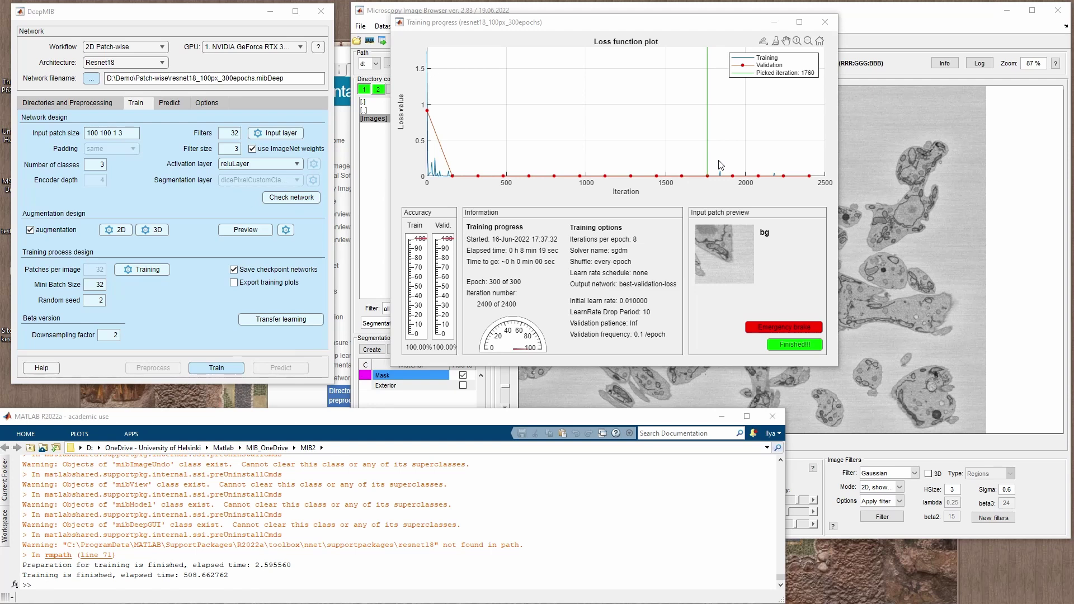
Review the fraction of images for validation in the preprocessing settings and return to the training settings.
{"action": "left_click", "coordinate": [99, 104]}
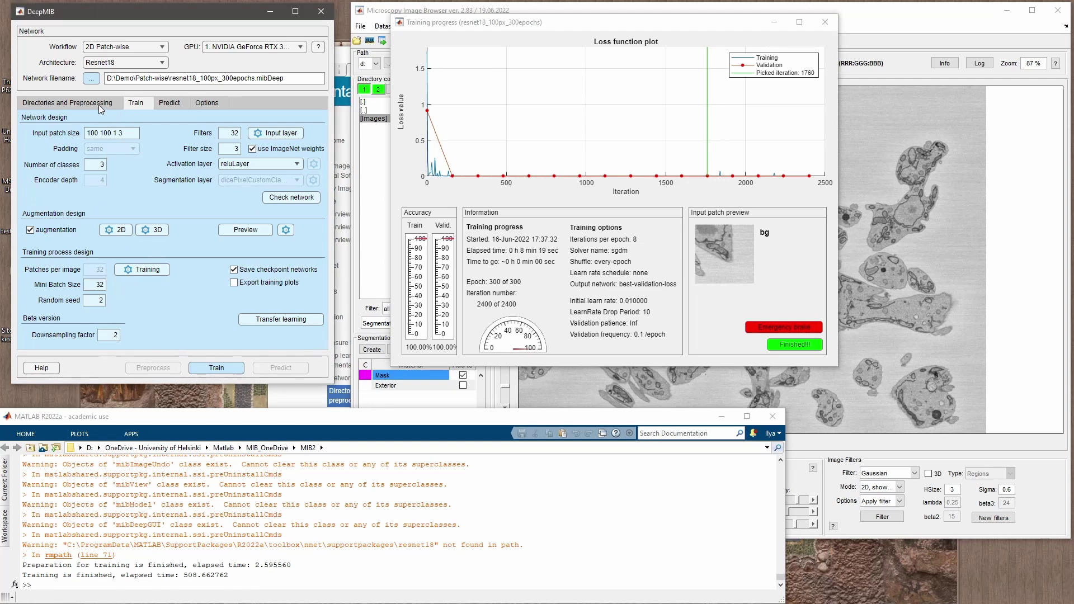
{"action": "double_click", "coordinate": [306, 283]}
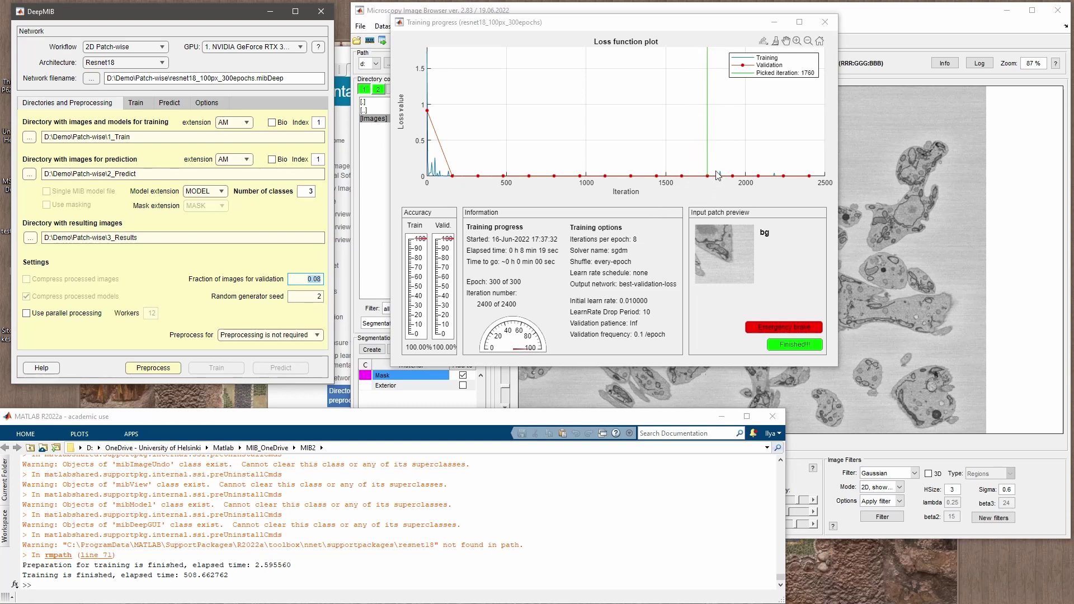
{"action": "left_click", "coordinate": [295, 279]}
{"action": "double_click", "coordinate": [298, 280]}
{"action": "left_click", "coordinate": [136, 103]}
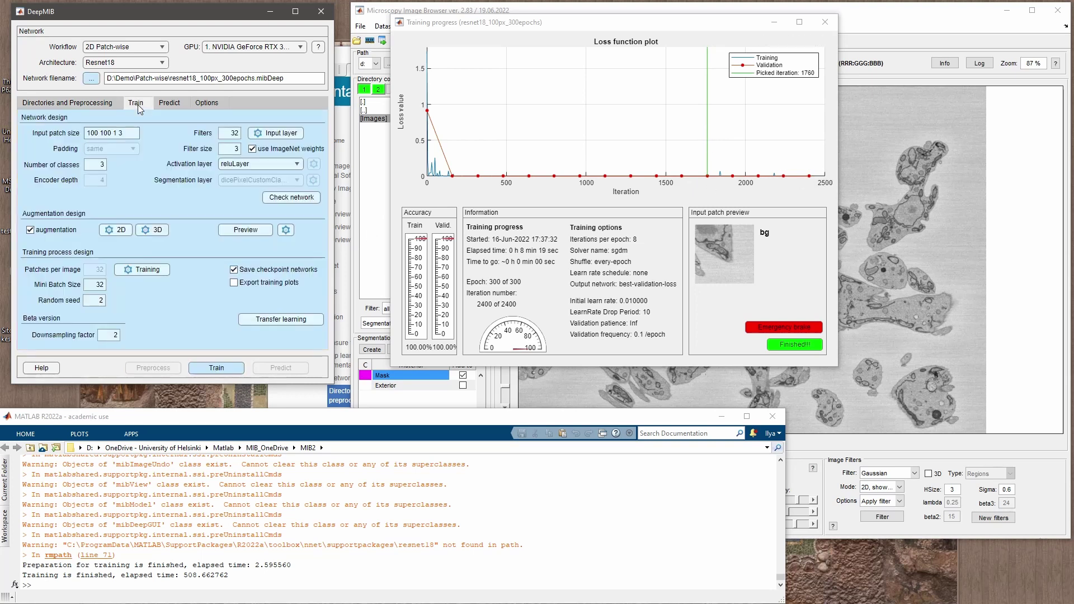
Review the output network options in the training settings, then close the settings without applying changes.
{"action": "left_click", "coordinate": [149, 272]}
{"action": "left_click", "coordinate": [343, 302]}
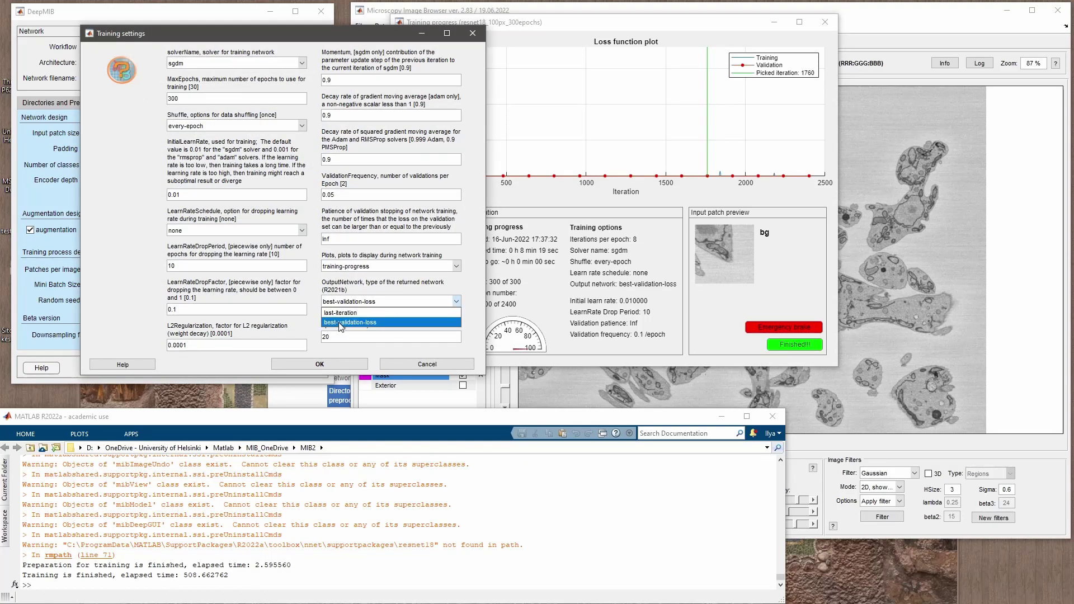
{"action": "left_click", "coordinate": [339, 323]}
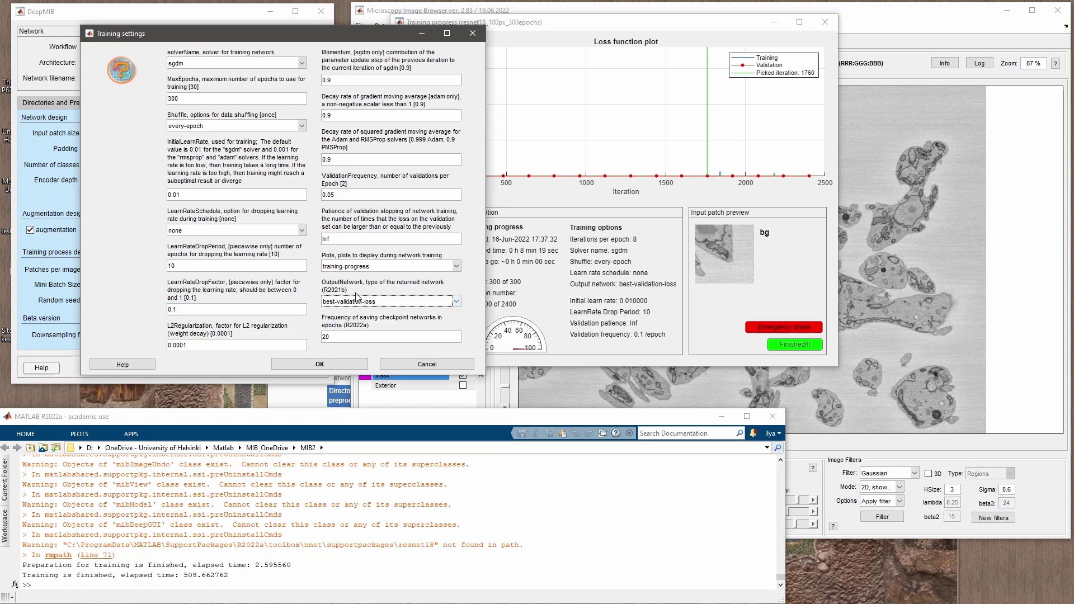
{"action": "left_click", "coordinate": [441, 368]}
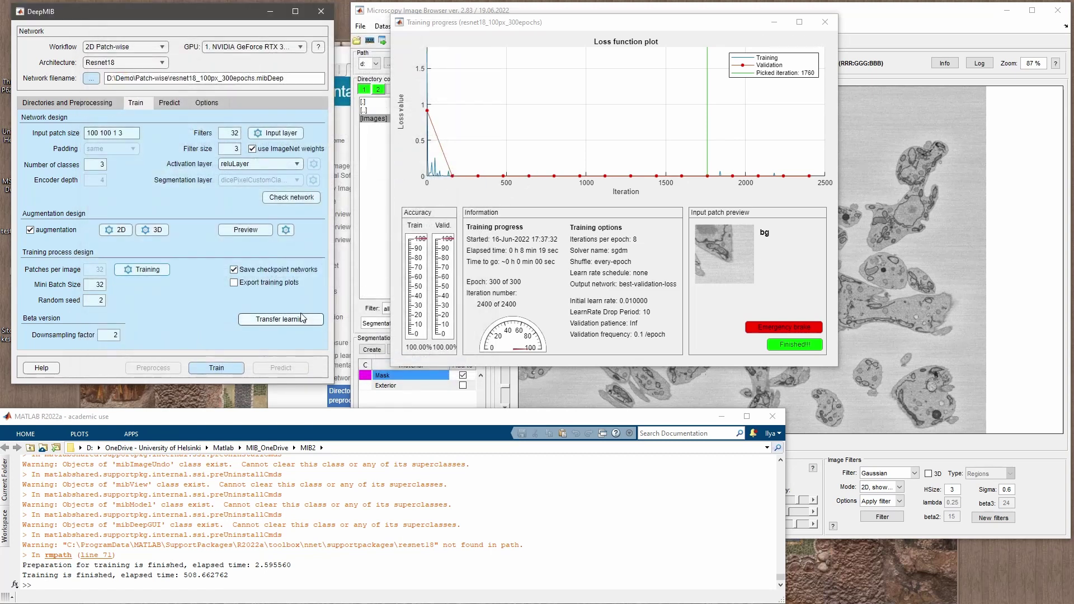
Close the training progress window and choose Blocked-image as the engine in the prediction settings.
{"action": "left_click", "coordinate": [825, 21]}
{"action": "left_click", "coordinate": [170, 103]}
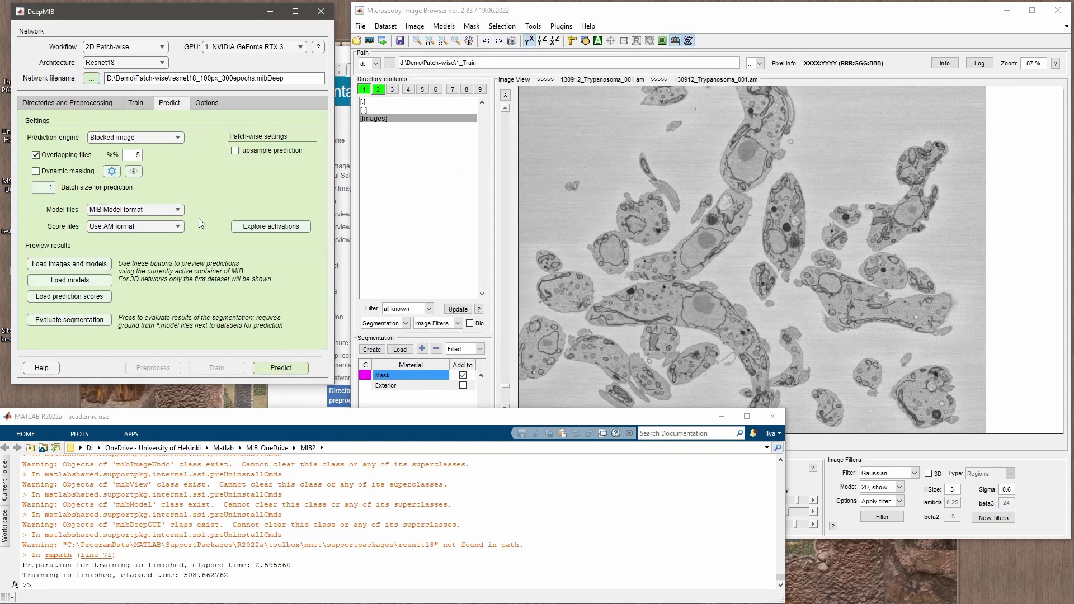
{"action": "left_click", "coordinate": [170, 139]}
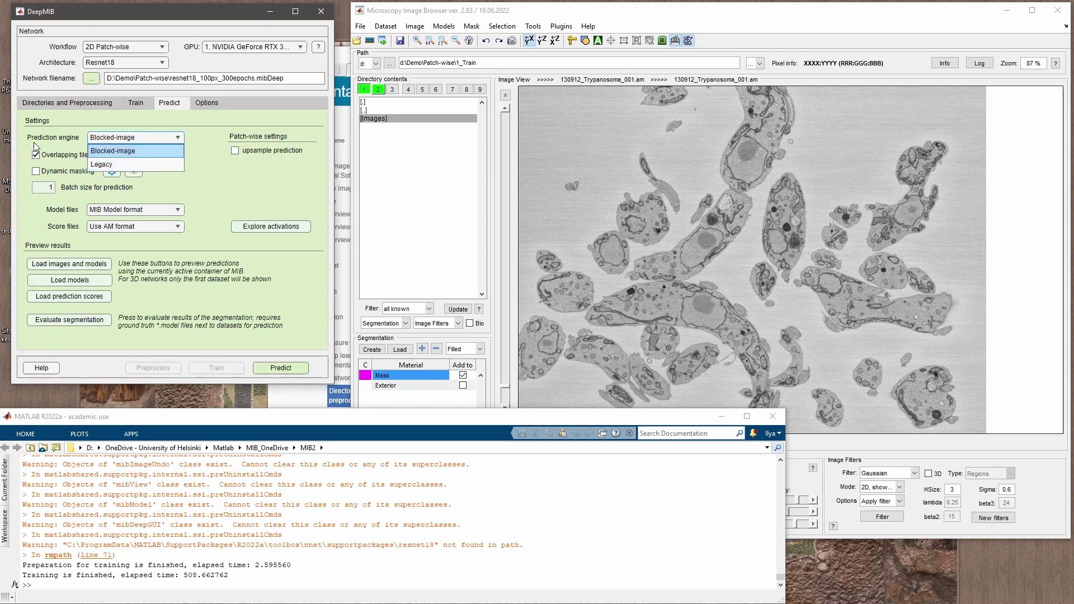
{"action": "left_click", "coordinate": [120, 152]}
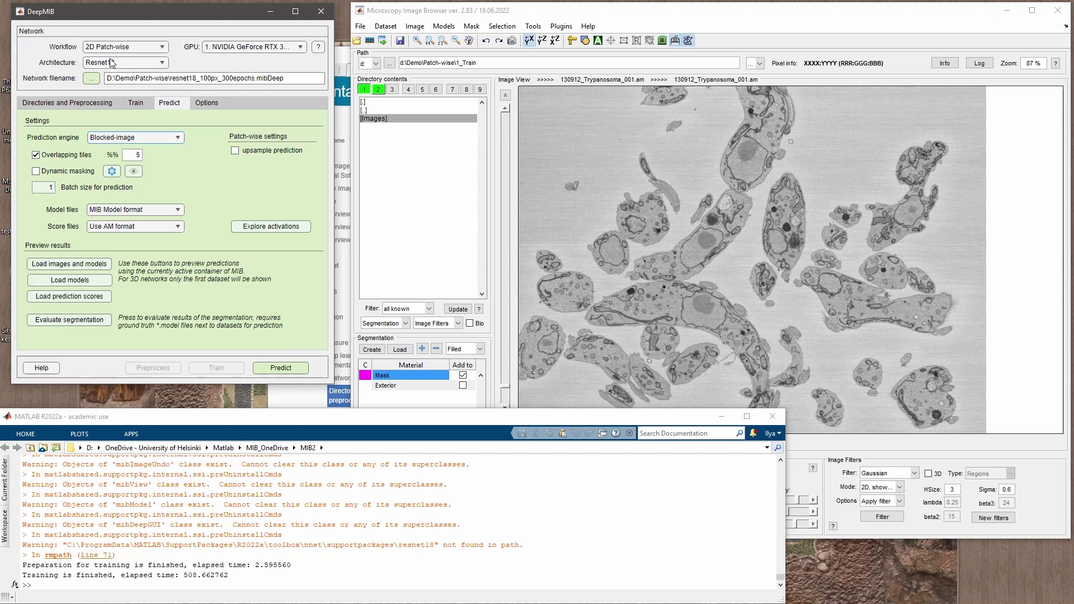
Try the Legacy prediction engine and switch back to Blocked-image.
{"action": "left_click", "coordinate": [129, 137]}
{"action": "left_click", "coordinate": [130, 163]}
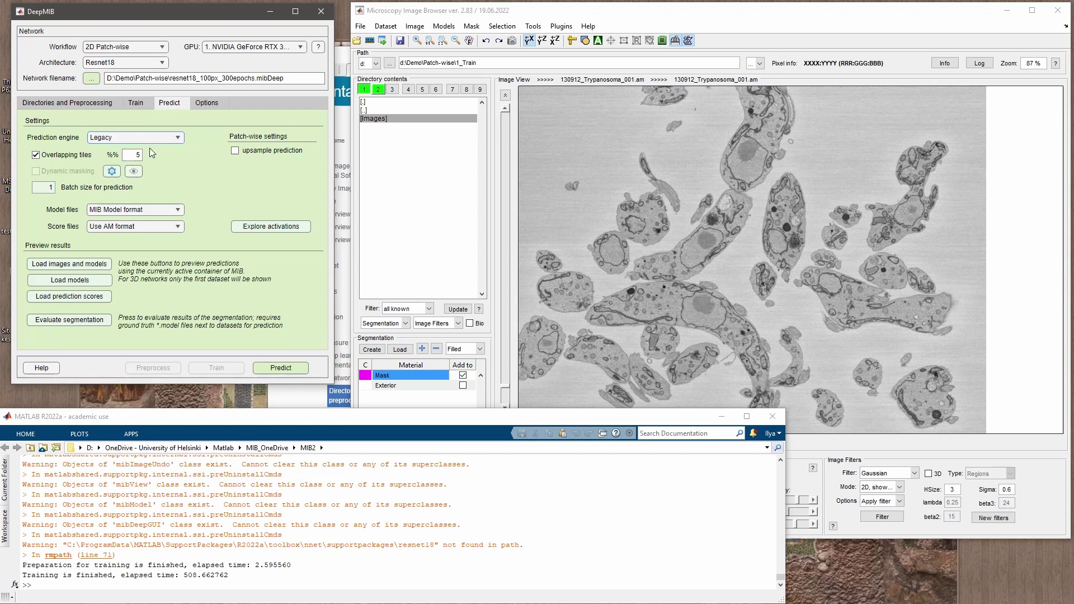
{"action": "left_click", "coordinate": [152, 137]}
{"action": "left_click", "coordinate": [129, 166]}
{"action": "left_click", "coordinate": [128, 138]}
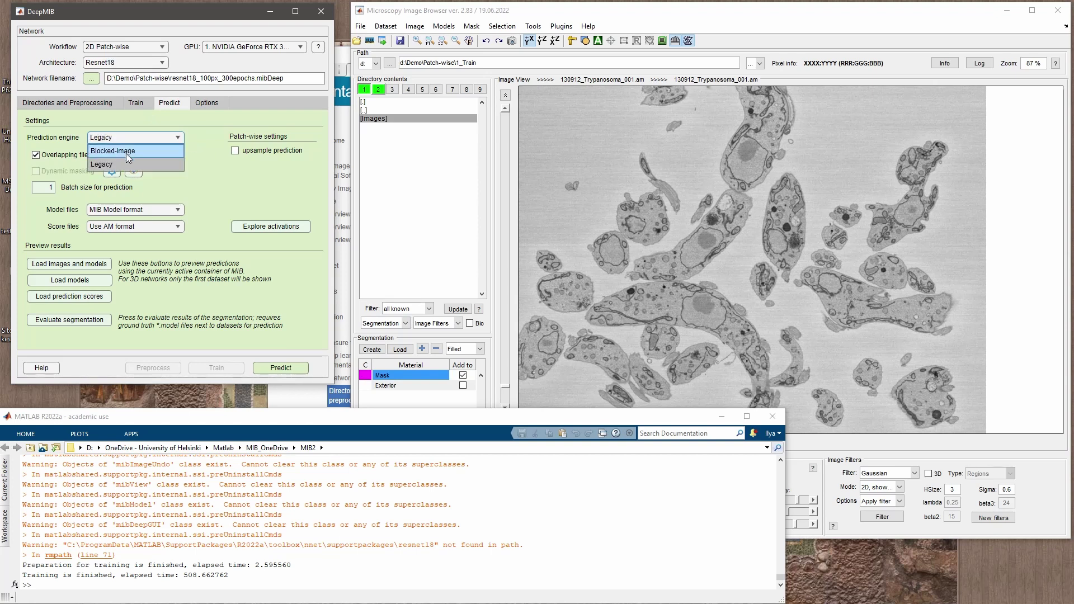
{"action": "left_click", "coordinate": [126, 152]}
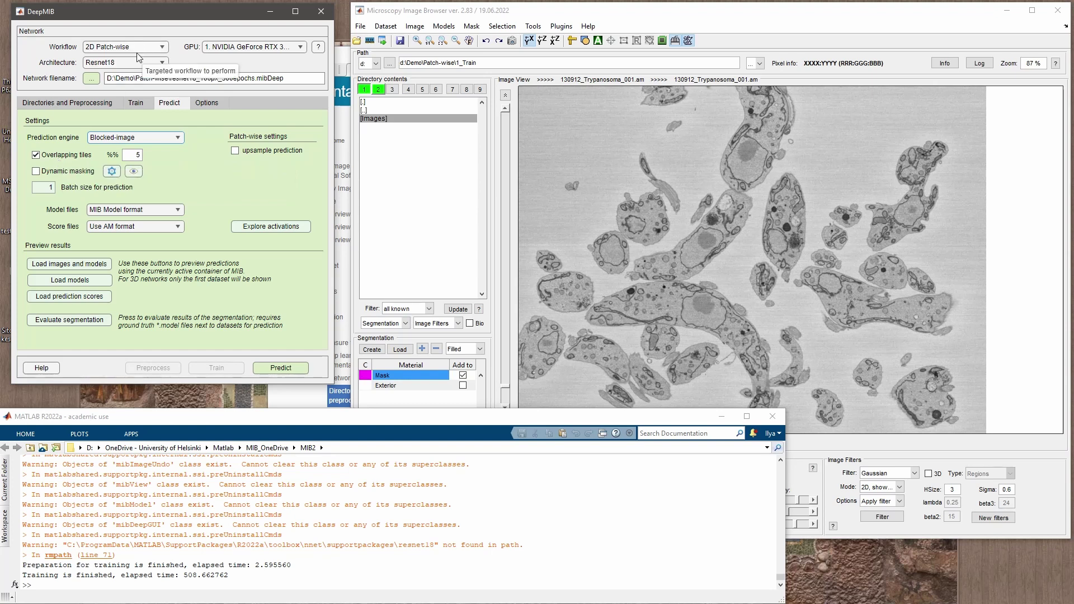
Outline two adjacent square tiles with the Brush in the upper-left corner of the Trypanosoma image.
{"action": "left_click", "coordinate": [556, 120]}
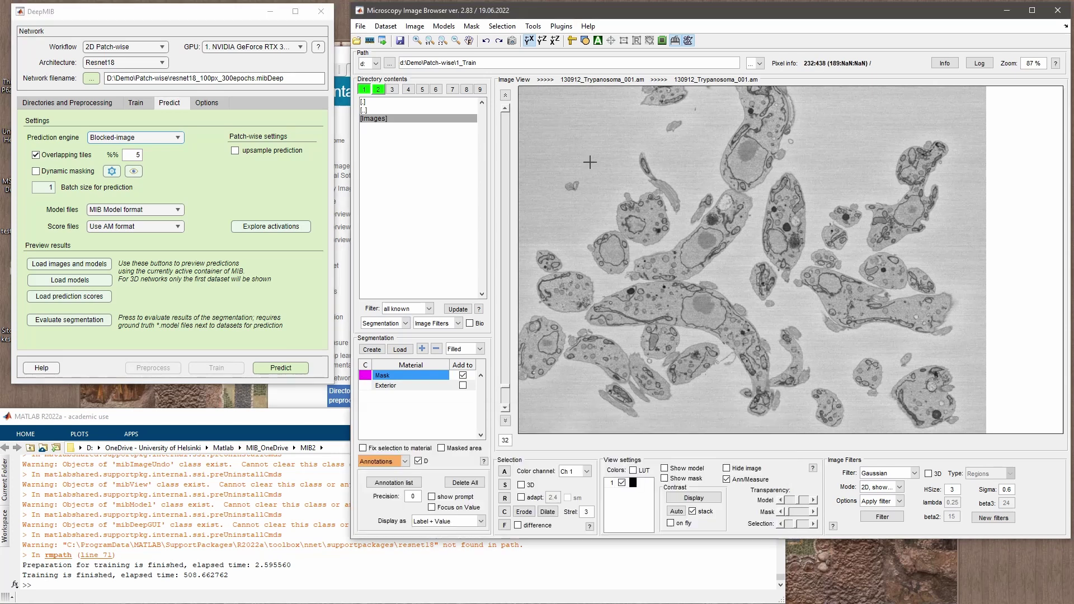
{"action": "scroll", "coordinate": [592, 167], "scroll_direction": "down", "scroll_amount": 2}
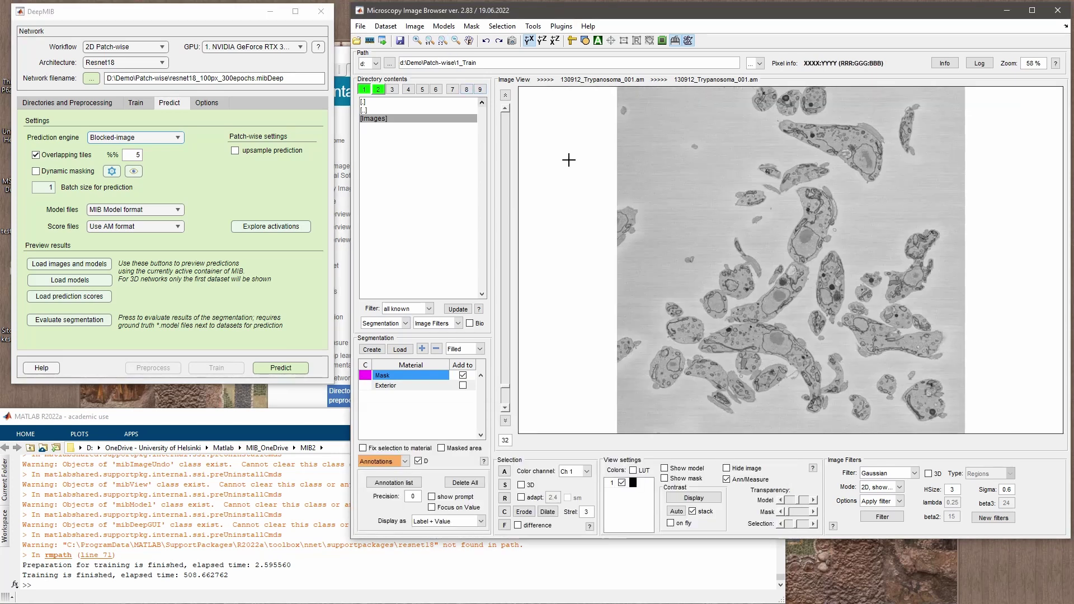
{"action": "key", "text": "d"}
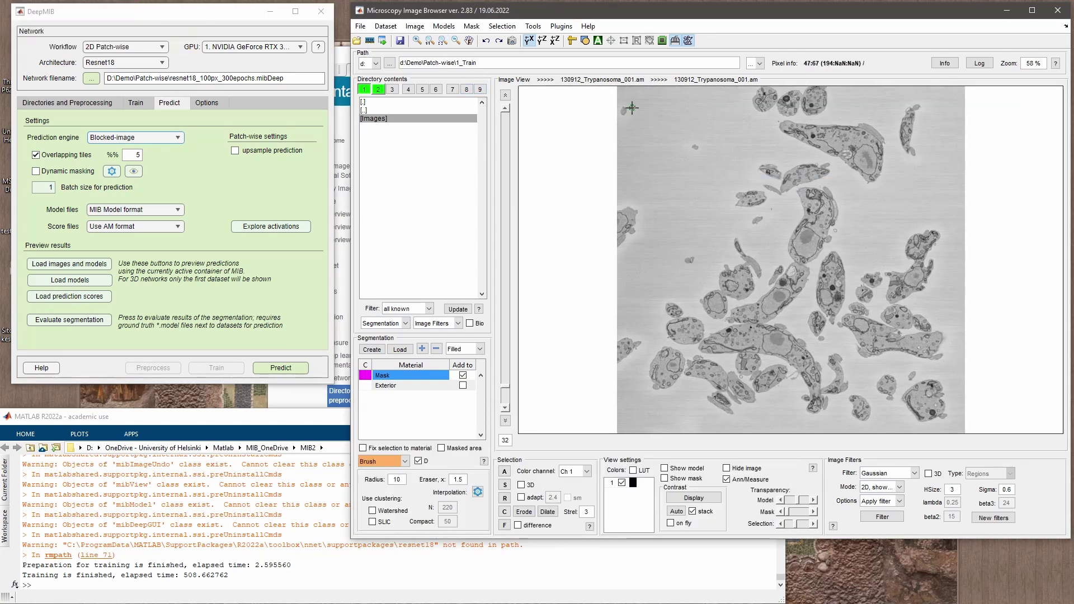
{"action": "mouse_move", "coordinate": [622, 124]}
{"action": "left_mouse_down"}
{"action": "mouse_move", "coordinate": [652, 120]}
{"action": "mouse_move", "coordinate": [653, 89]}
{"action": "left_mouse_up"}
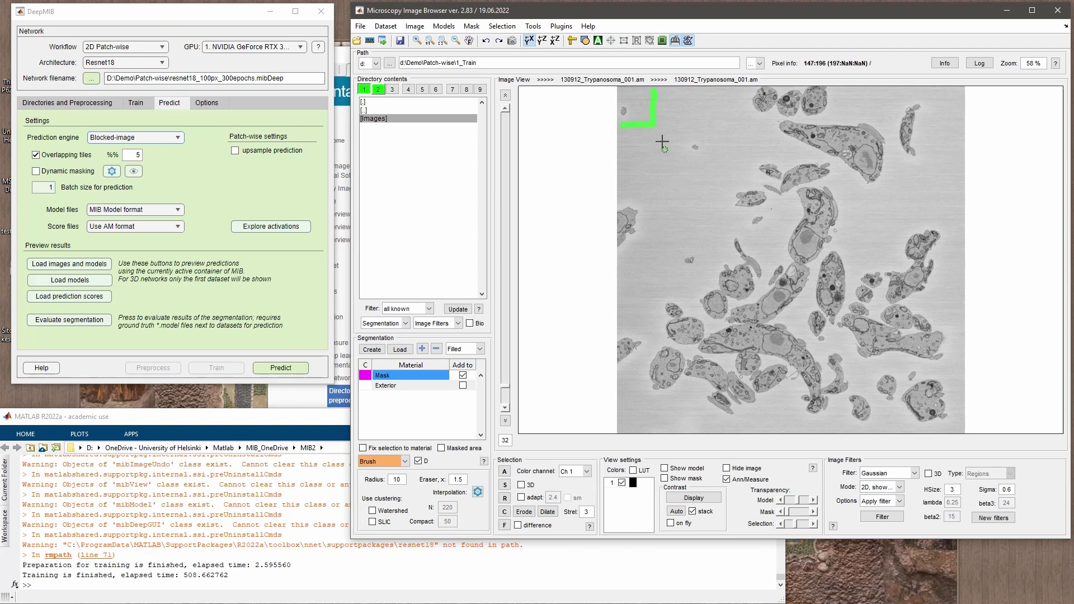
{"action": "key", "text": "w"}
{"action": "mouse_move", "coordinate": [778, 225]}
{"action": "left_mouse_down"}
{"action": "mouse_move", "coordinate": [723, 224]}
{"action": "mouse_move", "coordinate": [722, 271]}
{"action": "mouse_move", "coordinate": [747, 273]}
{"action": "left_mouse_up"}
{"action": "mouse_move", "coordinate": [780, 224]}
{"action": "left_mouse_down"}
{"action": "mouse_move", "coordinate": [830, 222]}
{"action": "mouse_move", "coordinate": [833, 270]}
{"action": "mouse_move", "coordinate": [773, 274]}
{"action": "left_mouse_up"}
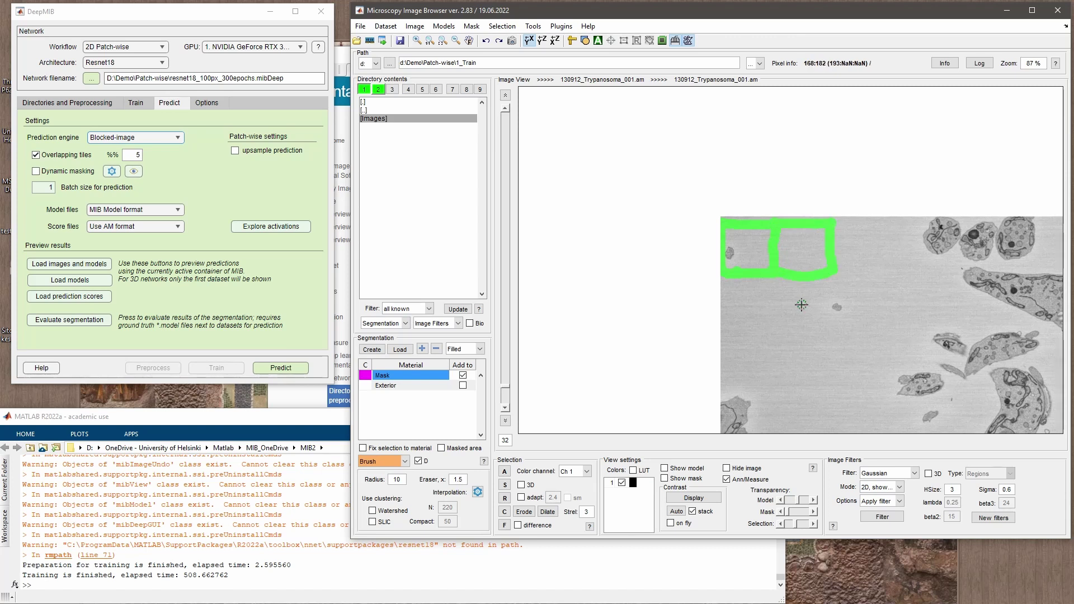
Set the overlap of the prediction tiles to 40%.
{"action": "left_click", "coordinate": [129, 154]}
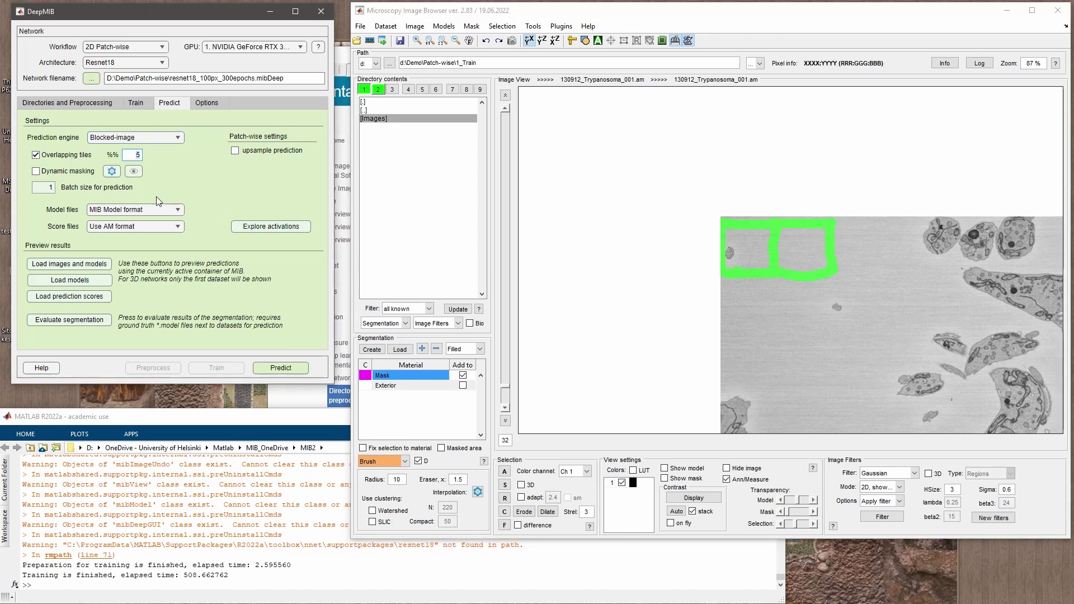
{"action": "type", "text": "40"}
Redraw the second tile outline so it overlaps the first, then undo the strokes and clear the remaining brush selection.
{"action": "left_click", "coordinate": [799, 254]}
{"action": "key", "text": "ctrl+z"}
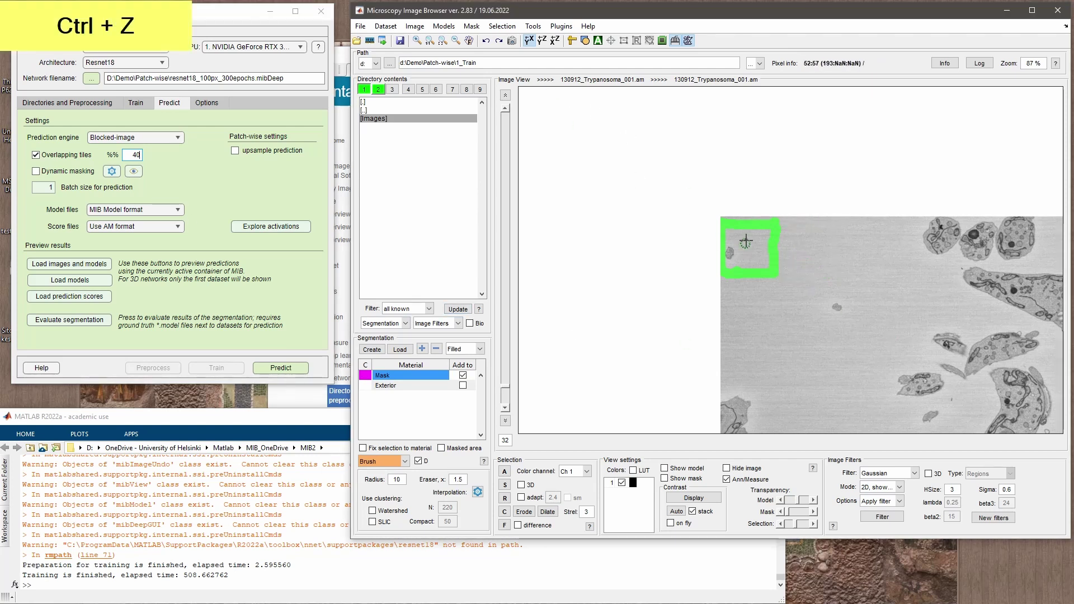
{"action": "mouse_move", "coordinate": [758, 225]}
{"action": "left_mouse_down"}
{"action": "mouse_move", "coordinate": [761, 272]}
{"action": "mouse_move", "coordinate": [782, 223]}
{"action": "mouse_move", "coordinate": [805, 223]}
{"action": "mouse_move", "coordinate": [809, 275]}
{"action": "mouse_move", "coordinate": [771, 275]}
{"action": "left_mouse_up"}
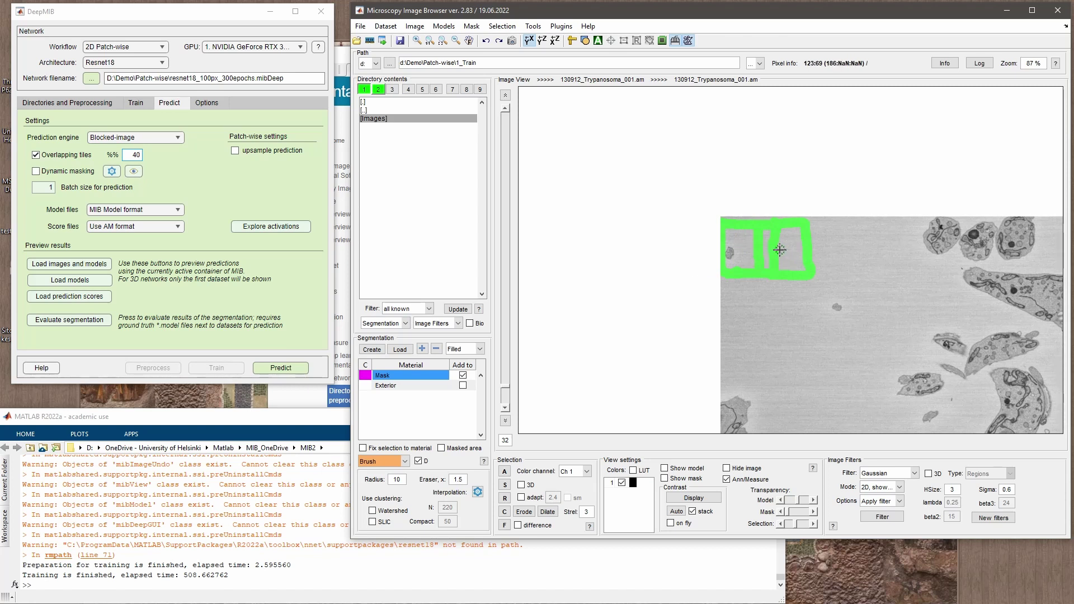
{"action": "left_click", "coordinate": [116, 47]}
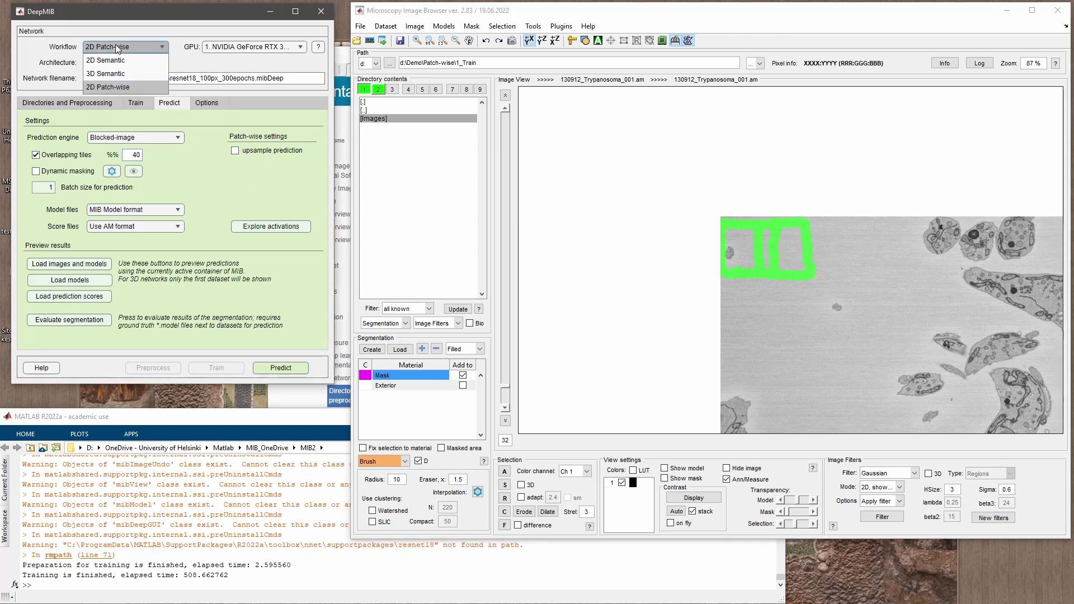
{"action": "left_click", "coordinate": [120, 45]}
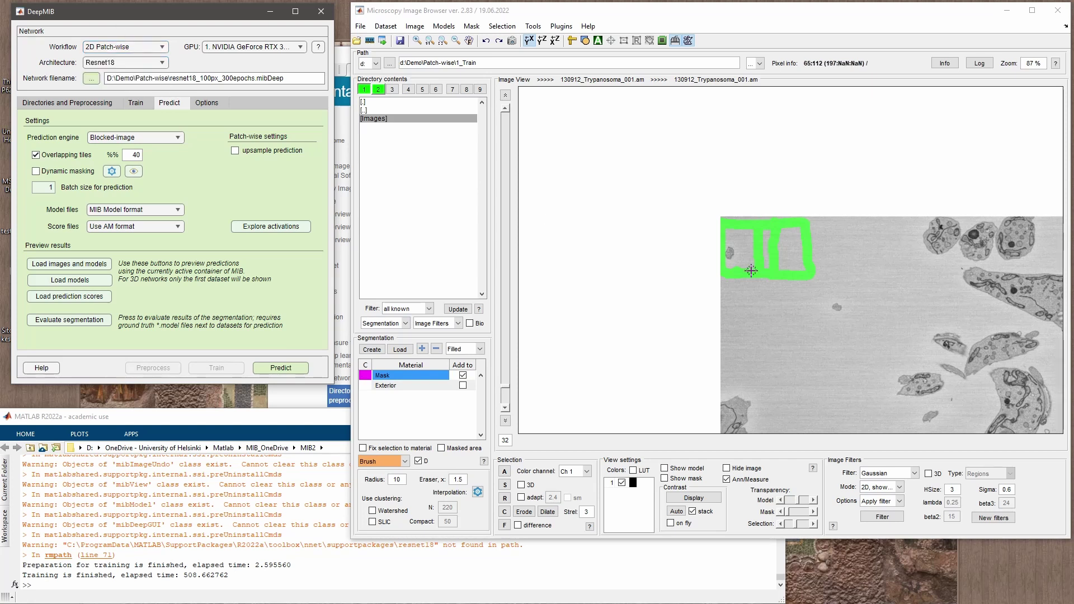
{"action": "left_click", "coordinate": [774, 257]}
{"action": "key", "text": "ctrl+z"}
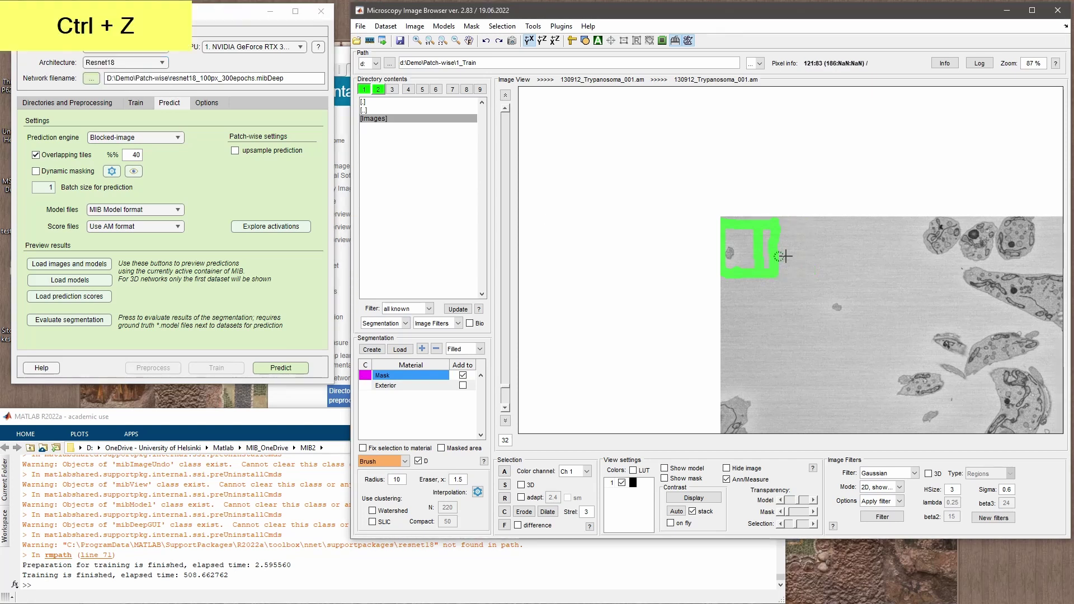
{"action": "key", "text": "ctrl+z"}
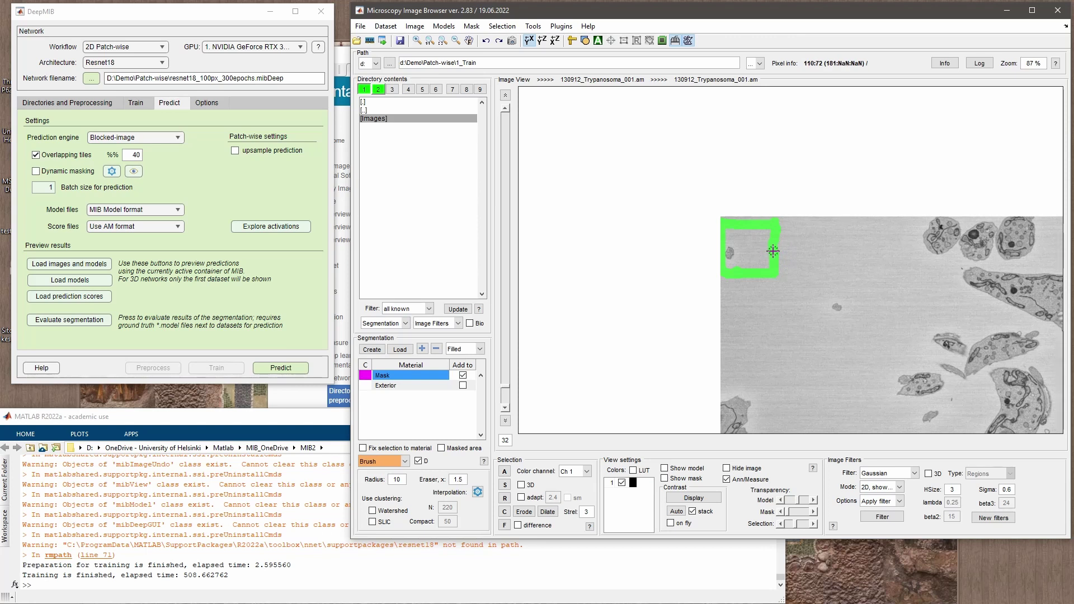
{"action": "key", "text": "c"}
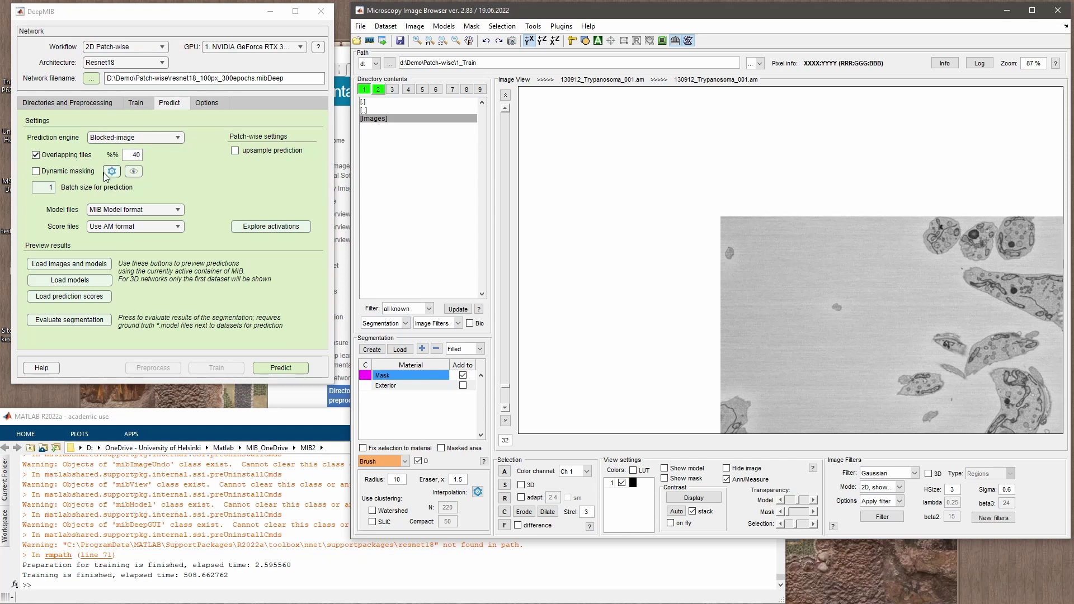
Enable dynamic masking and set its method to Keep below threshold with an intensity threshold of 175.
{"action": "left_click", "coordinate": [127, 158]}
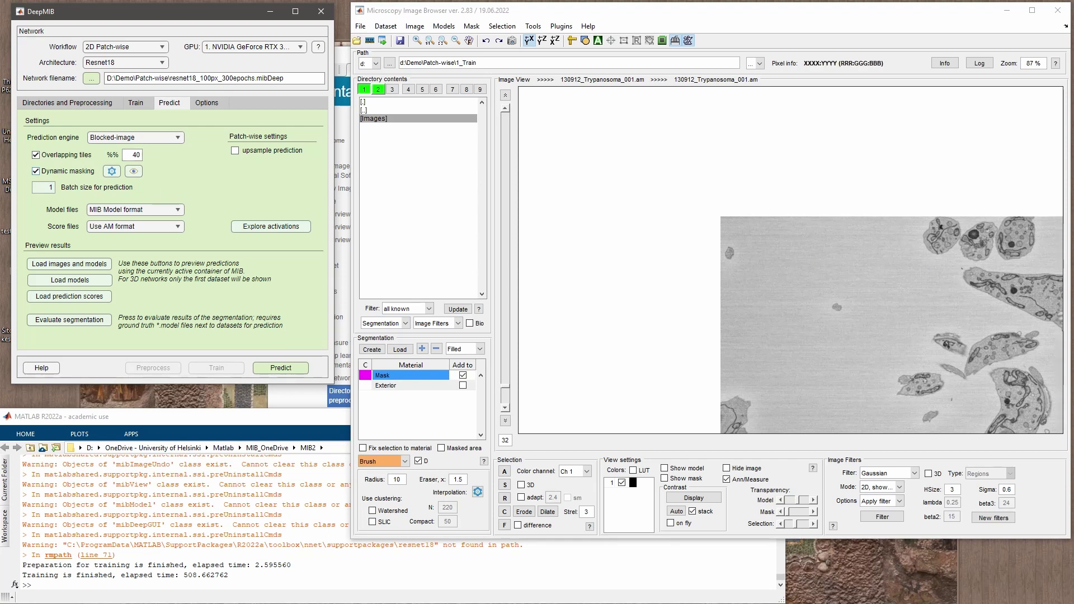
{"action": "left_click_drag", "start_coordinate": [930, 367], "coordinate": [761, 256]}
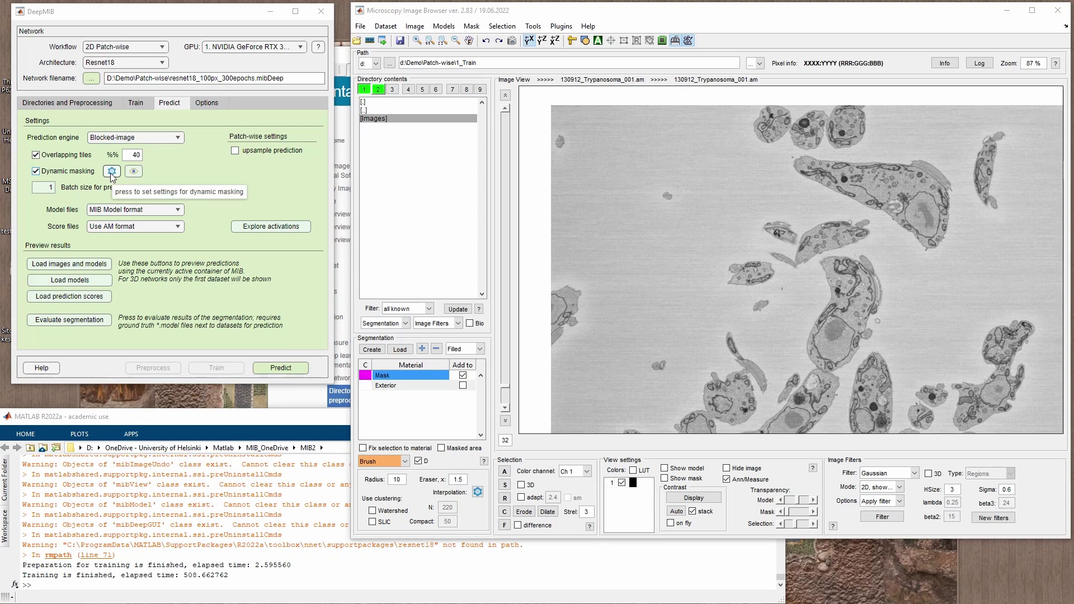
{"action": "left_click", "coordinate": [111, 173]}
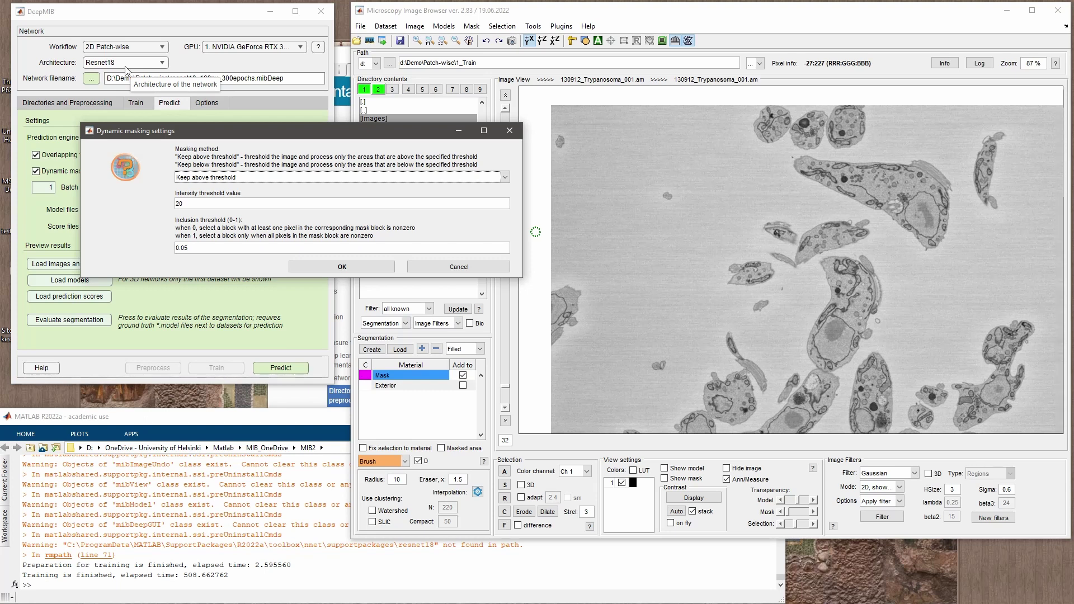
{"action": "key", "text": "Tab"}
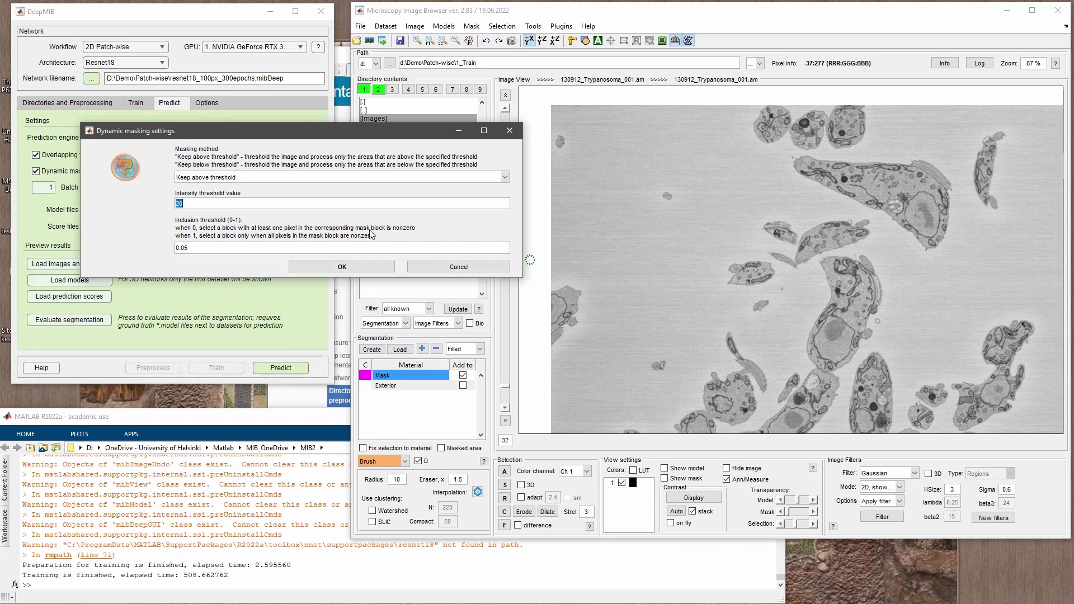
{"action": "left_click", "coordinate": [261, 178]}
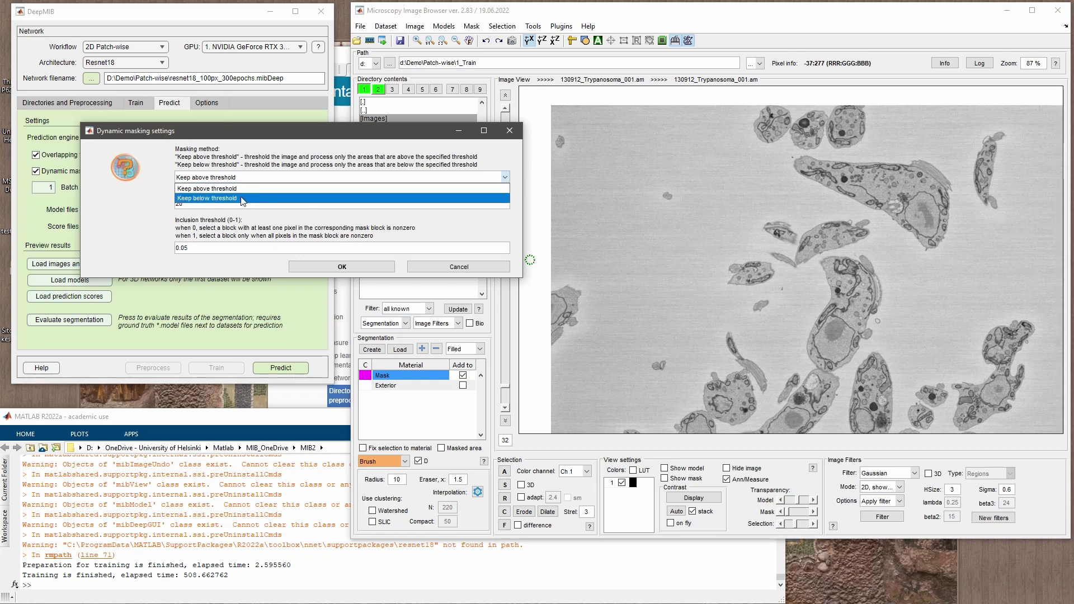
{"action": "left_click", "coordinate": [242, 199]}
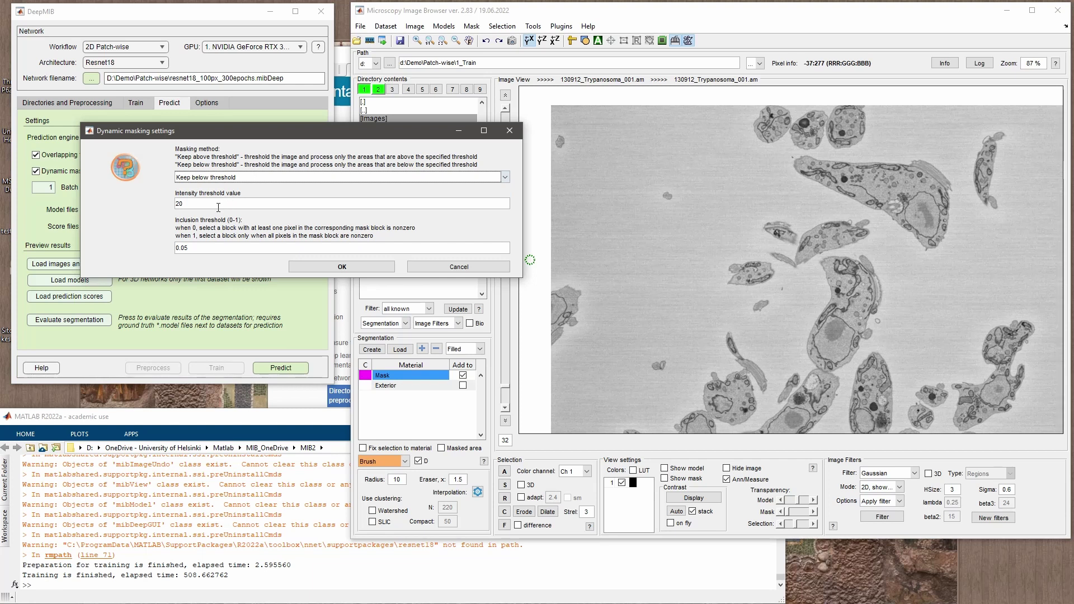
{"action": "key", "text": "Tab"}
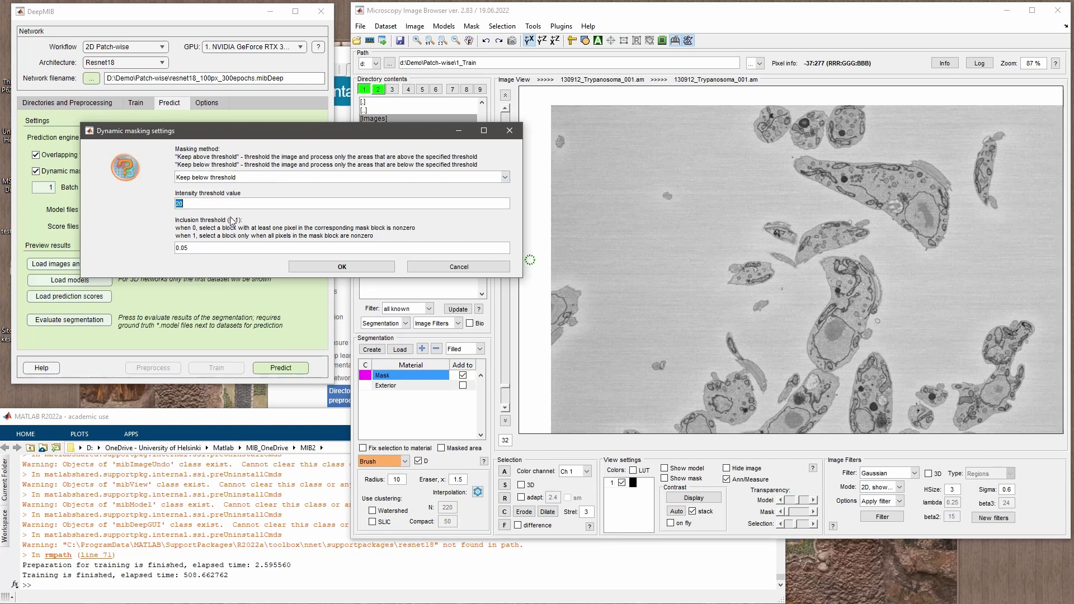
{"action": "type", "text": "175"}
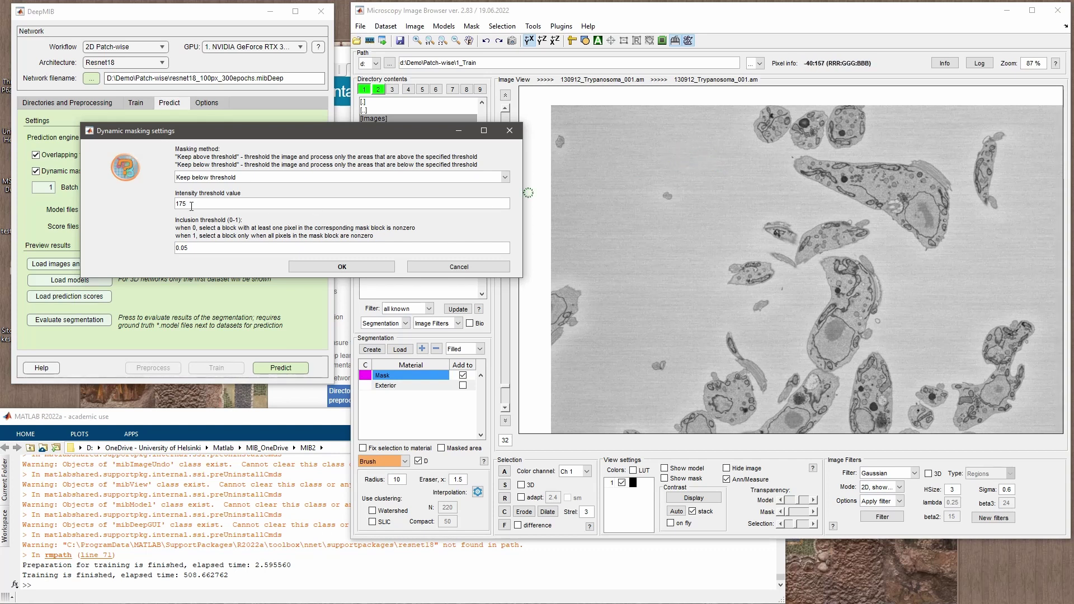
Set the inclusion threshold of the dynamic masking to 0.1.
{"action": "double_click", "coordinate": [194, 249]}
{"action": "type", "text": ".1"}
{"action": "key", "text": "Tab"}
{"action": "key", "text": "shift+Tab"}
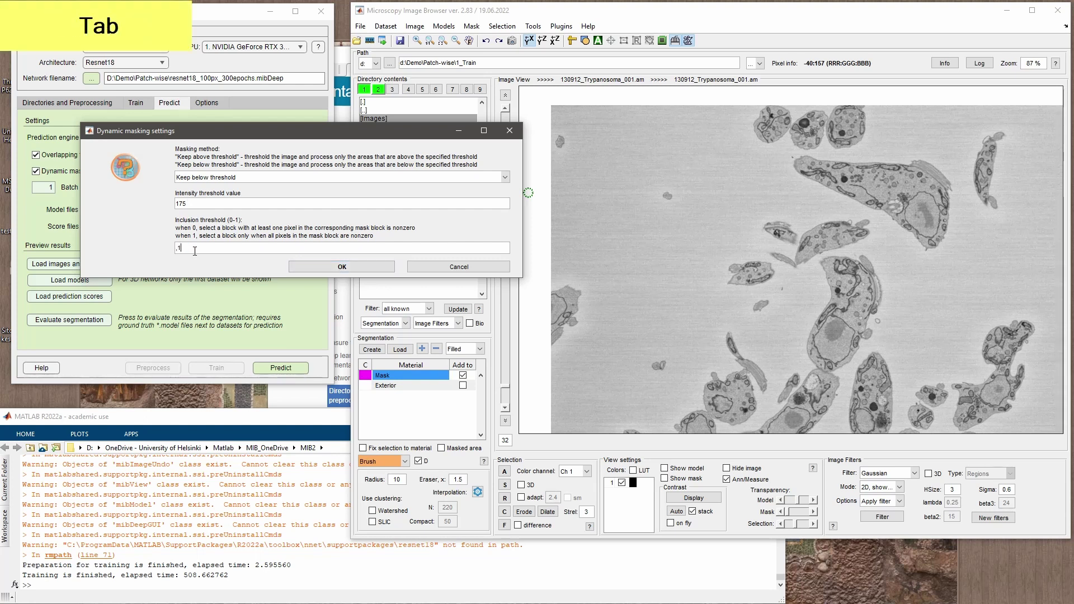
{"action": "key", "text": "Left"}
{"action": "type", "text": ","}
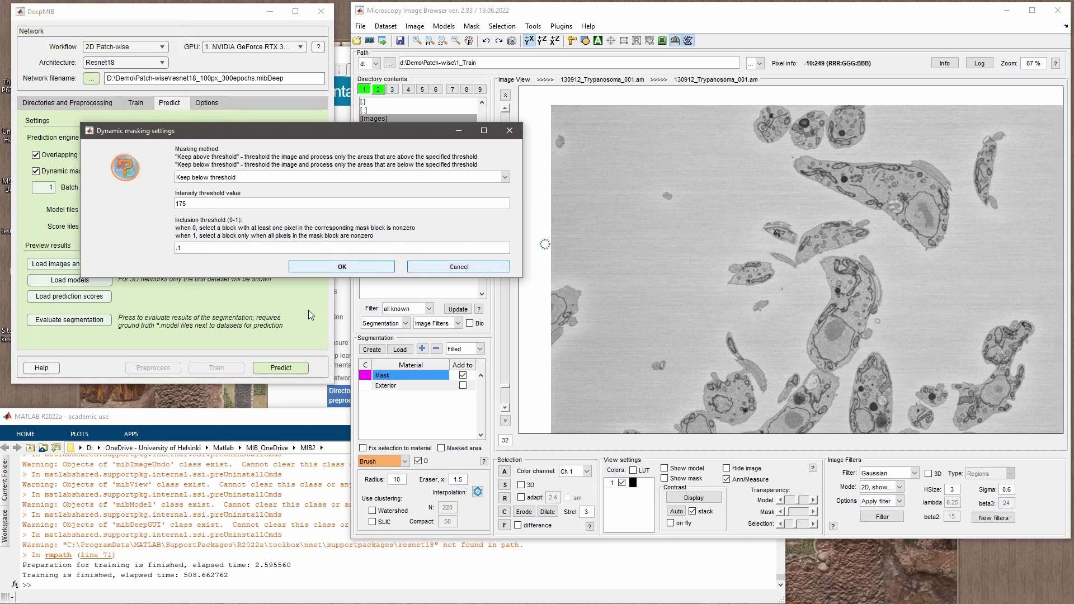
Check the image background around the cells, accept the dynamic masking settings and preview the blocks they select.
{"action": "left_click_drag", "start_coordinate": [792, 266], "coordinate": [780, 241]}
{"action": "key", "text": "w"}
{"action": "key", "text": "w"}
{"action": "key", "text": "w"}
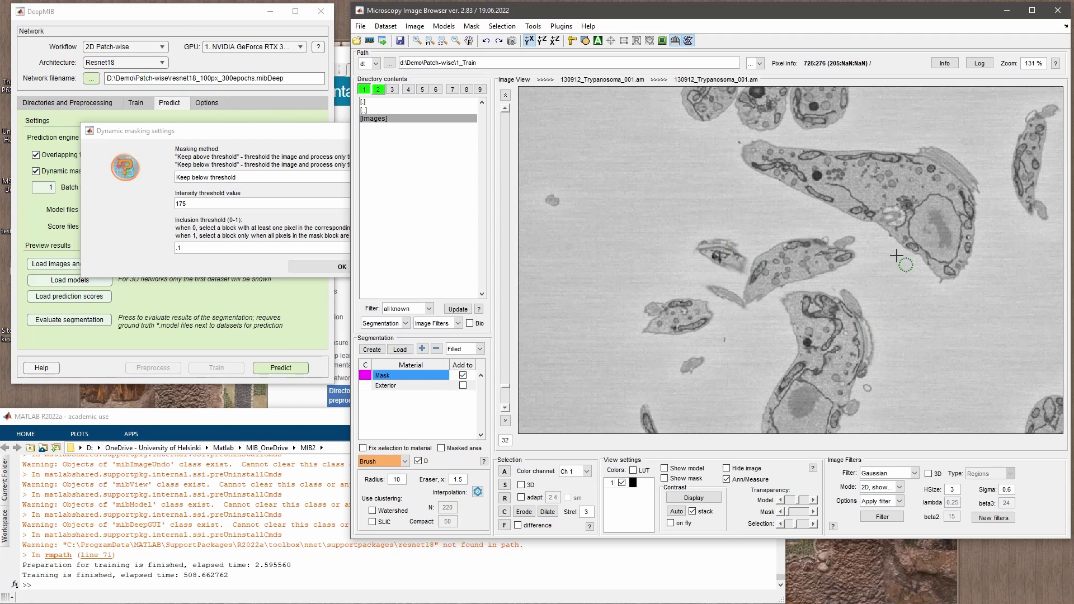
{"action": "left_click", "coordinate": [192, 136]}
{"action": "left_click", "coordinate": [371, 267]}
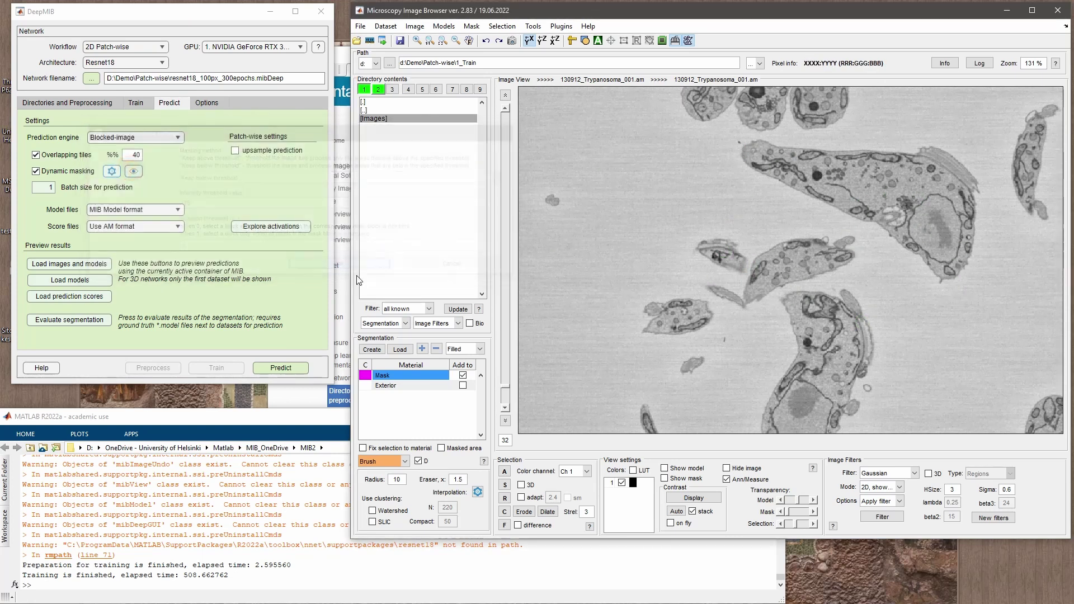
{"action": "left_click", "coordinate": [134, 173]}
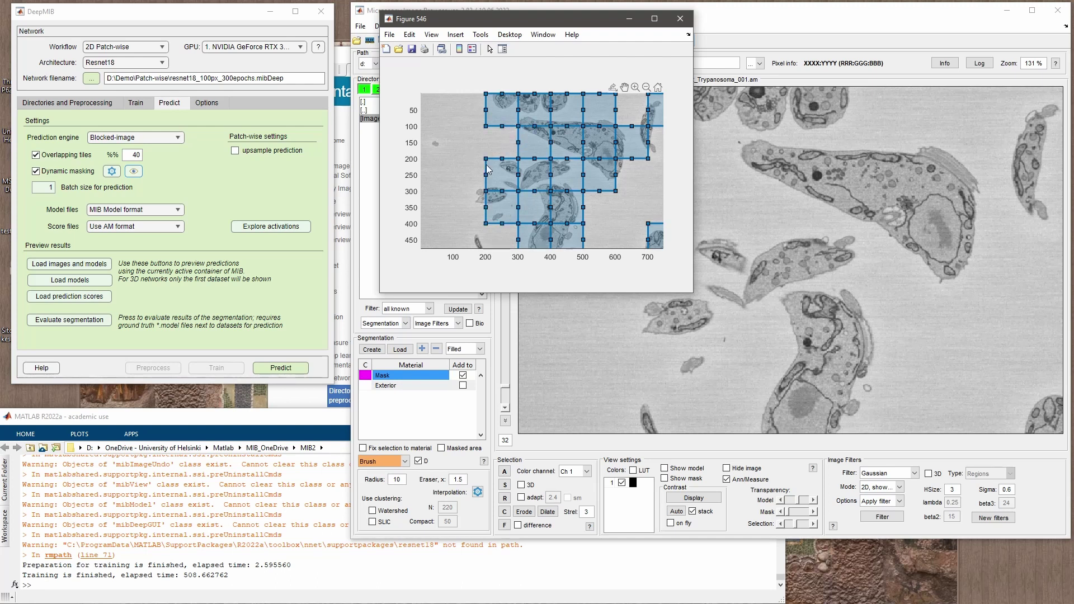
Try an intensity threshold of 200 for the dynamic masking and preview the blocks it selects.
{"action": "left_click", "coordinate": [681, 20]}
{"action": "left_click", "coordinate": [112, 171]}
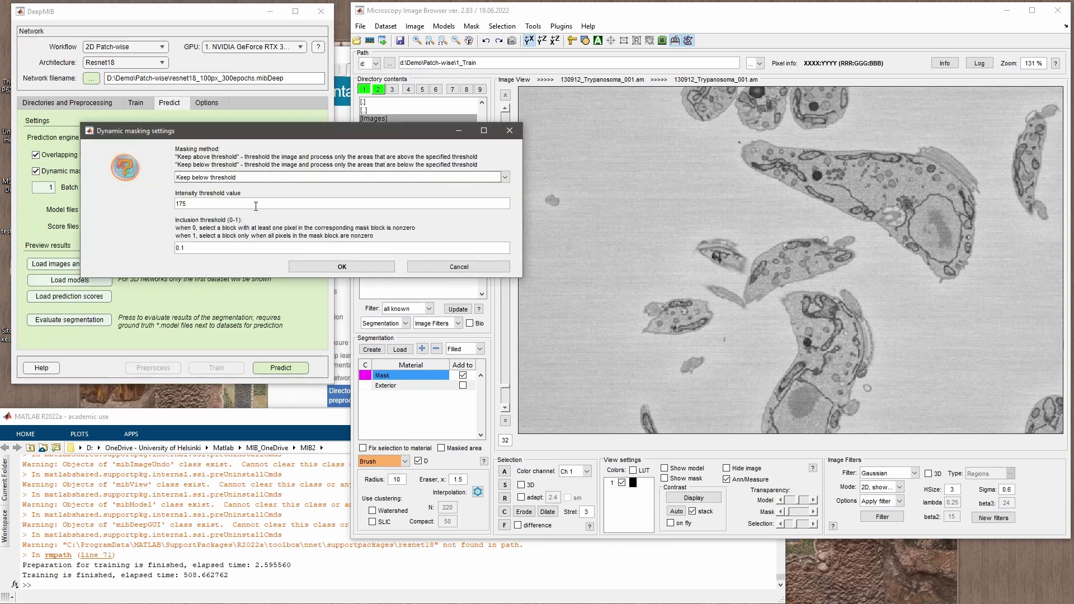
{"action": "double_click", "coordinate": [256, 206]}
{"action": "type", "text": "200"}
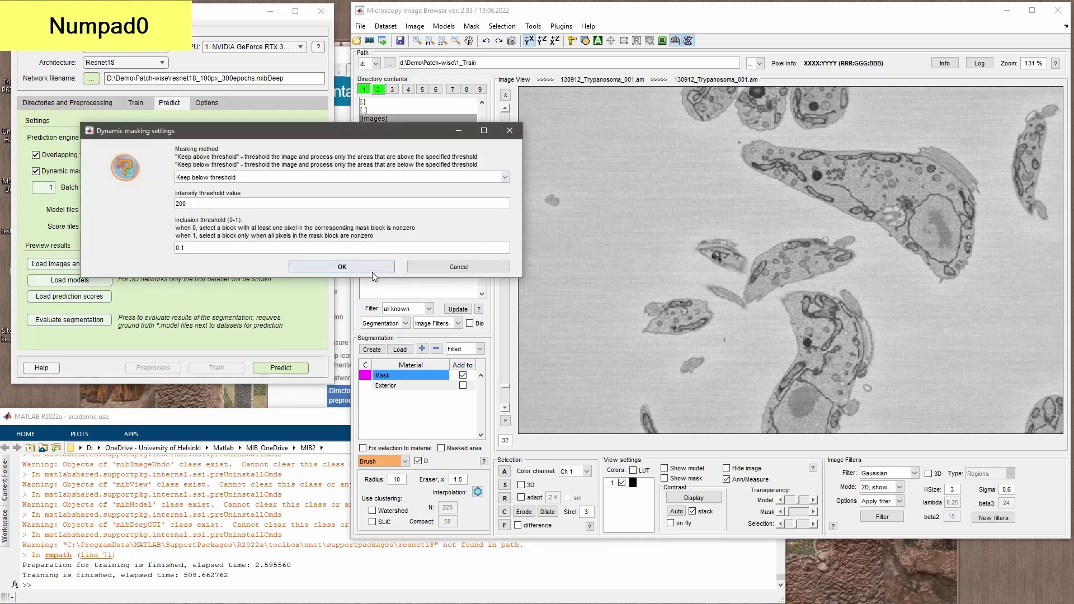
{"action": "left_click", "coordinate": [371, 271]}
{"action": "left_click", "coordinate": [129, 171]}
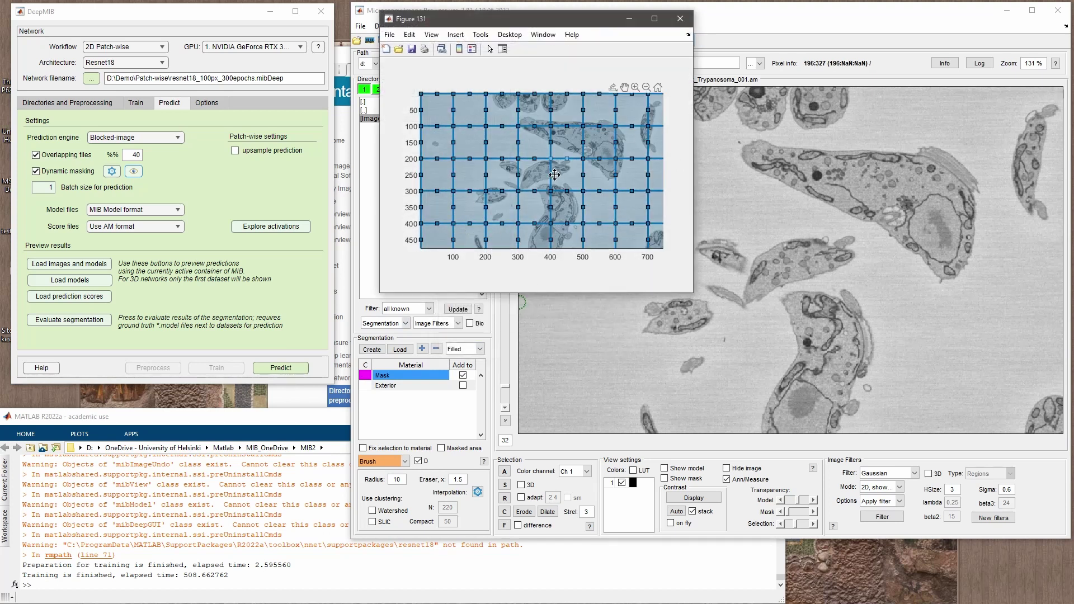
{"action": "left_click", "coordinate": [680, 18]}
Set the intensity threshold of the dynamic masking back to 175 and accept the settings.
{"action": "left_click", "coordinate": [112, 171]}
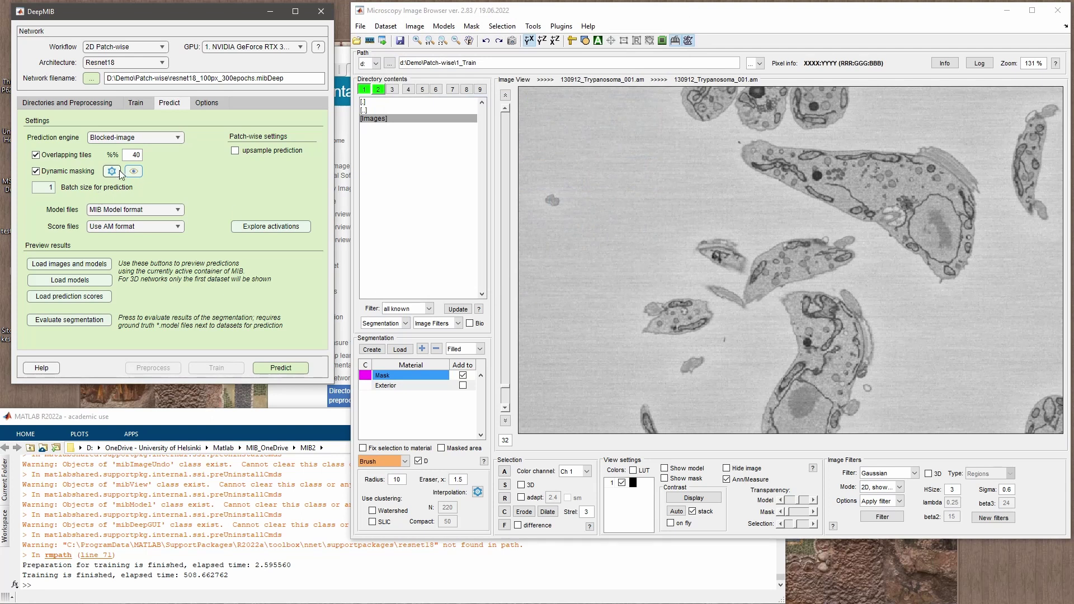
{"action": "double_click", "coordinate": [214, 205]}
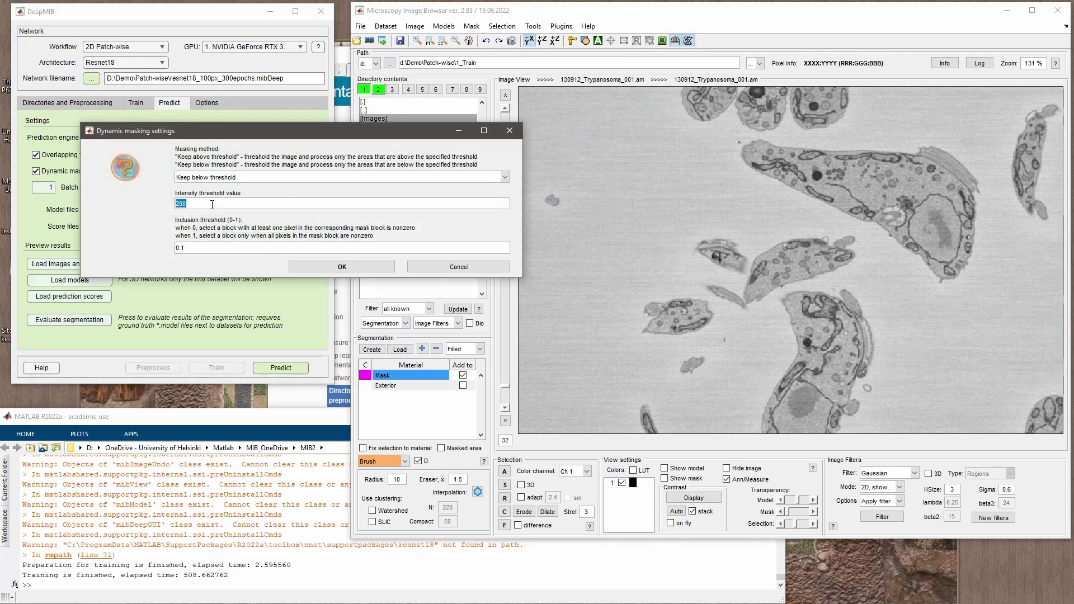
{"action": "type", "text": "175"}
{"action": "left_click", "coordinate": [358, 267]}
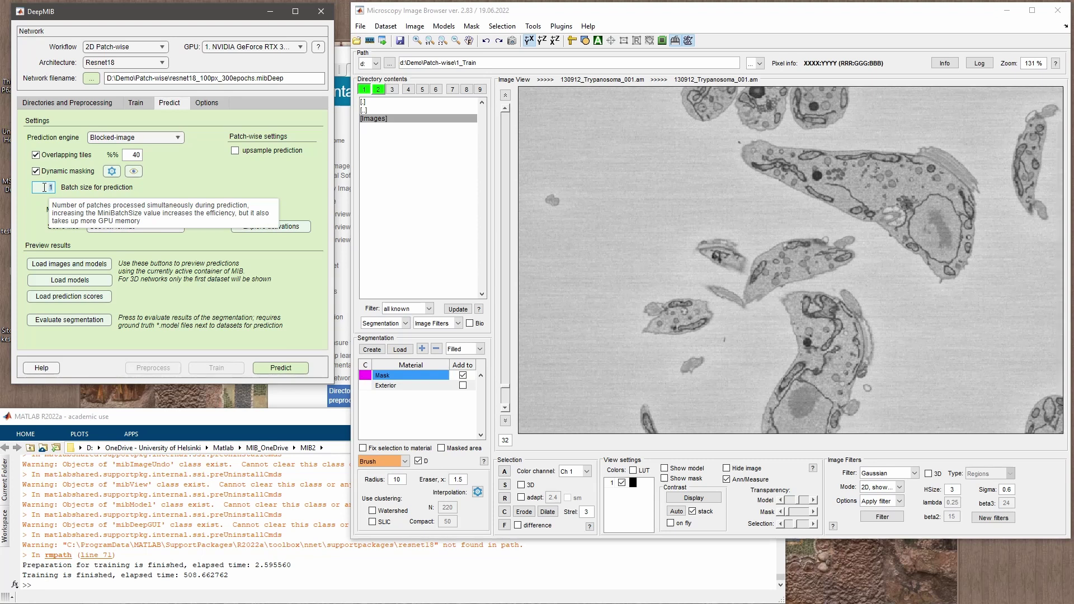
Configure the prediction with batch size 64, upsample prediction, model files in MIB Model format and score files set to Do not generate.
{"action": "type", "text": "64"}
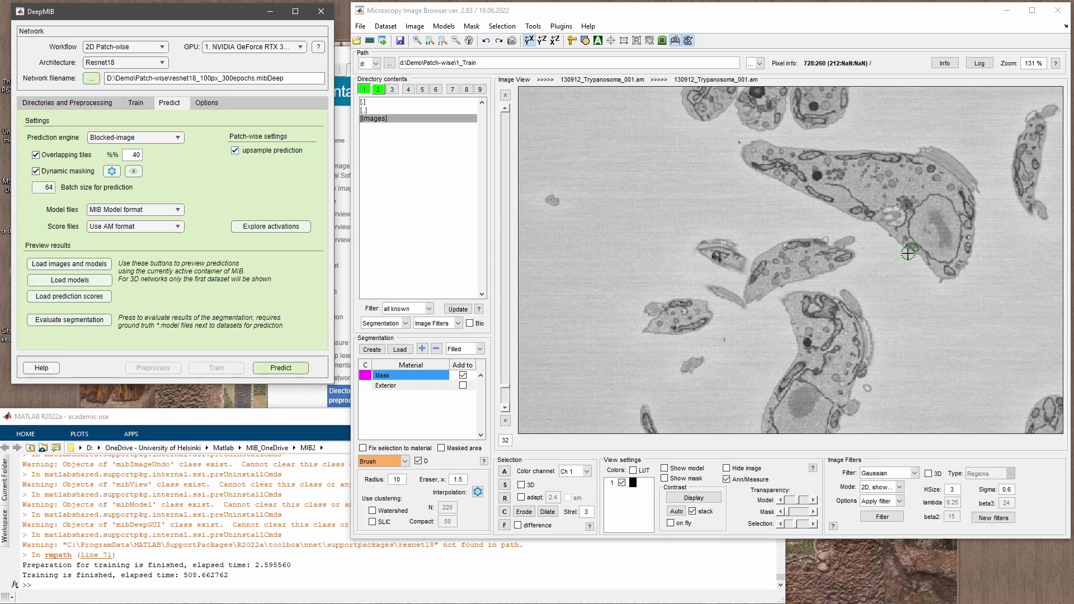
{"action": "left_click", "coordinate": [132, 211]}
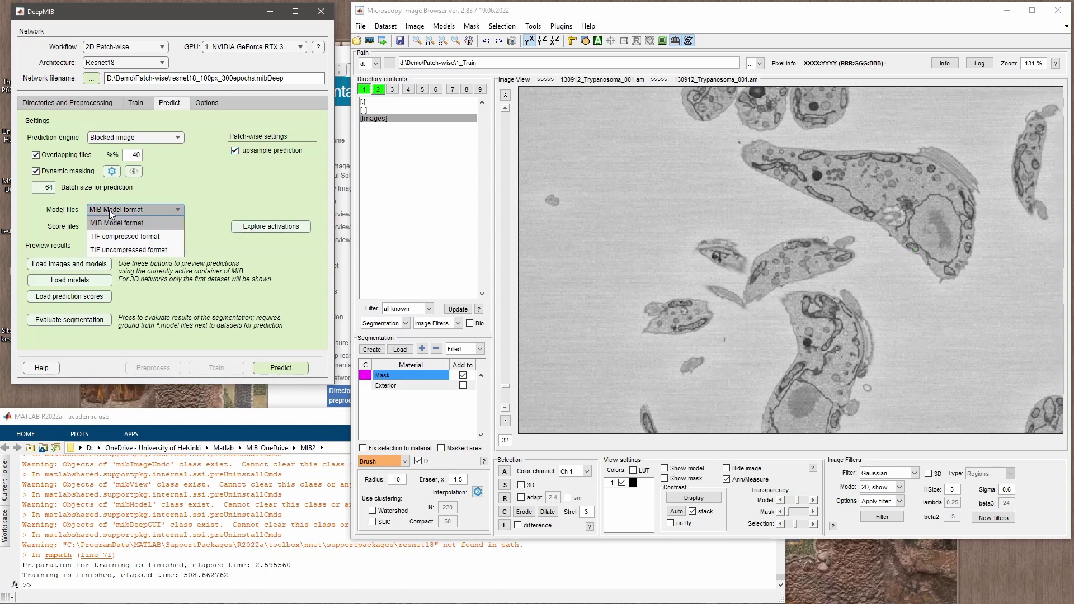
{"action": "left_click", "coordinate": [104, 224]}
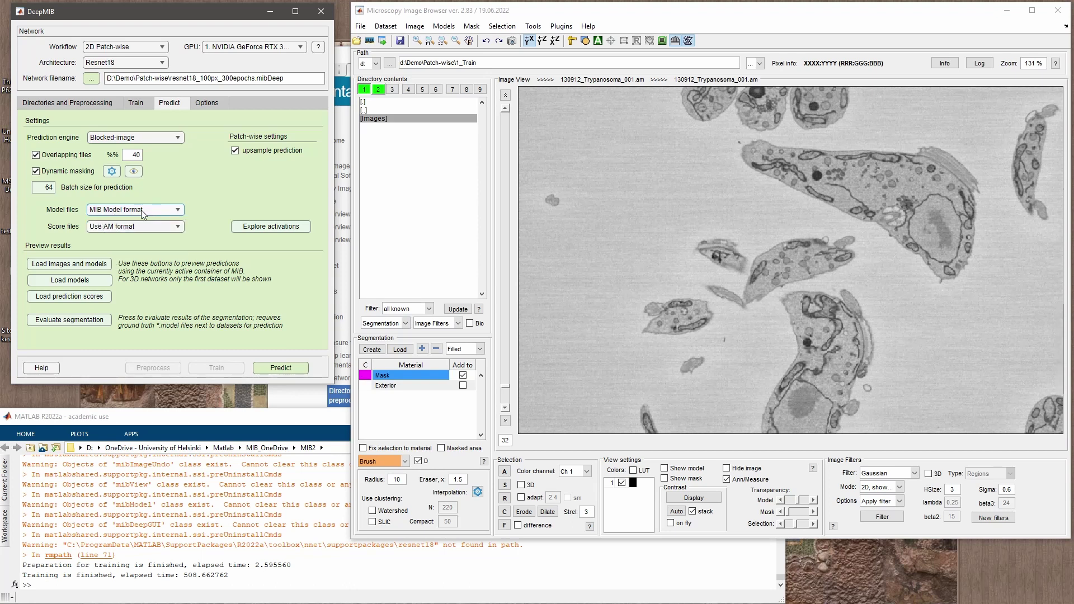
{"action": "left_click", "coordinate": [128, 229]}
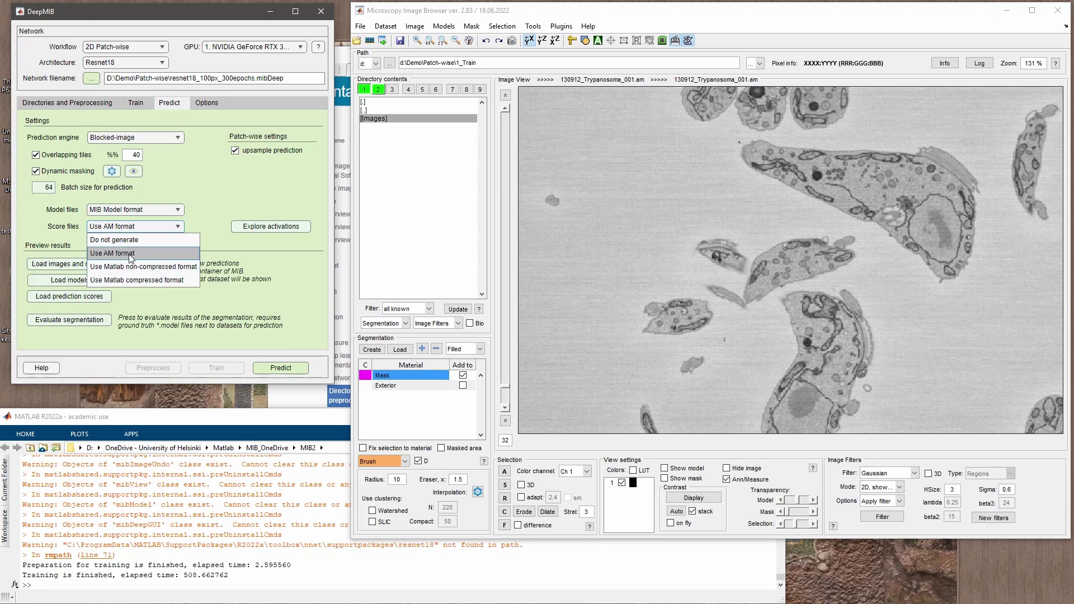
{"action": "left_click", "coordinate": [97, 240]}
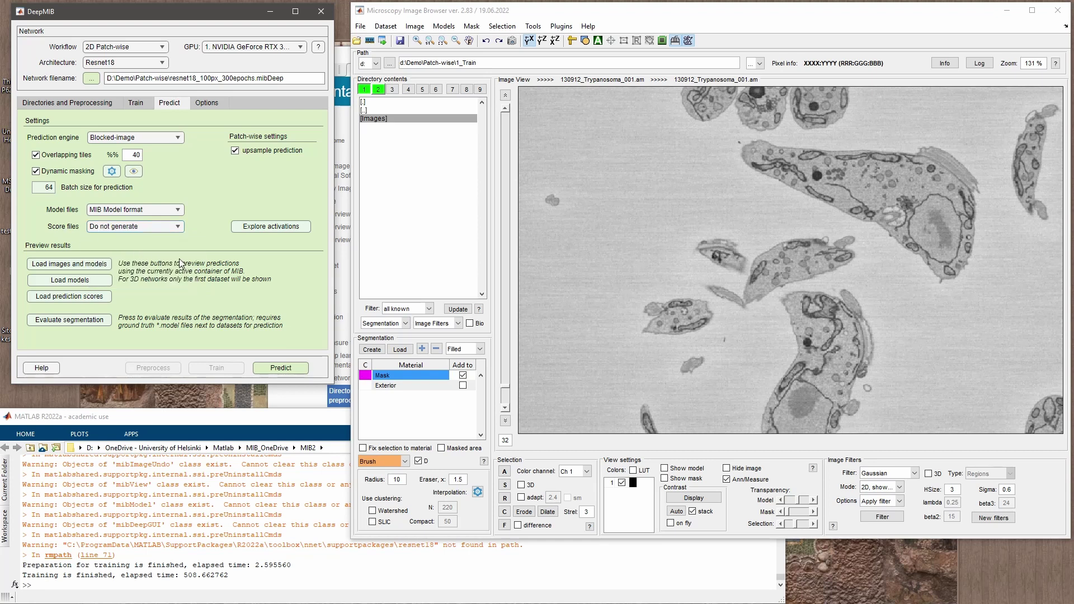
Start the prediction, confirming the image location after checking that the 2_Predict folder contains the Images subfolder.
{"action": "left_click", "coordinate": [290, 367]}
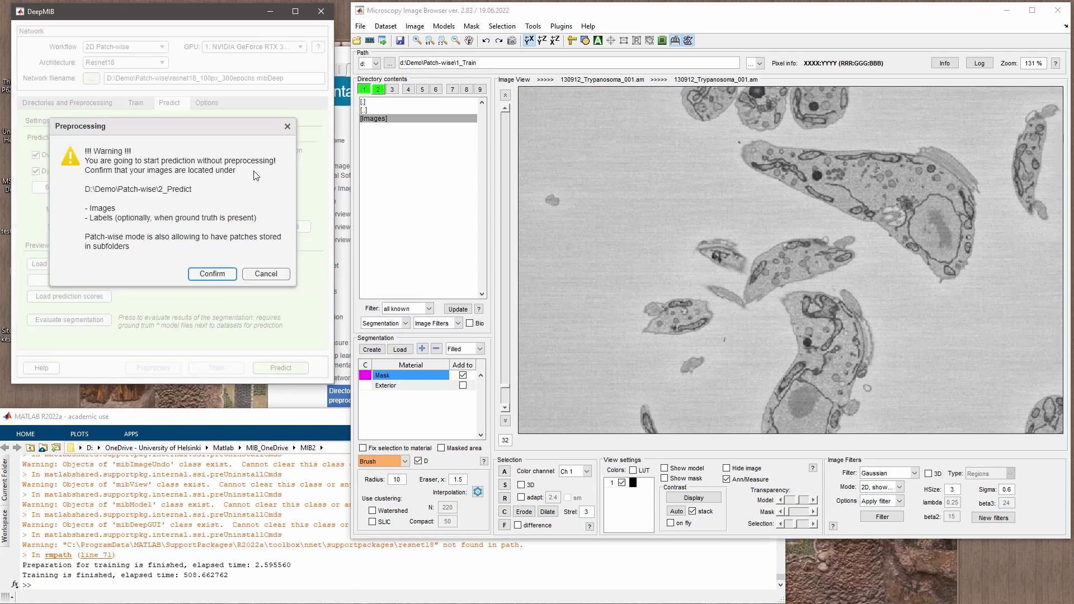
{"action": "double_click", "coordinate": [376, 111]}
{"action": "left_click", "coordinate": [390, 127]}
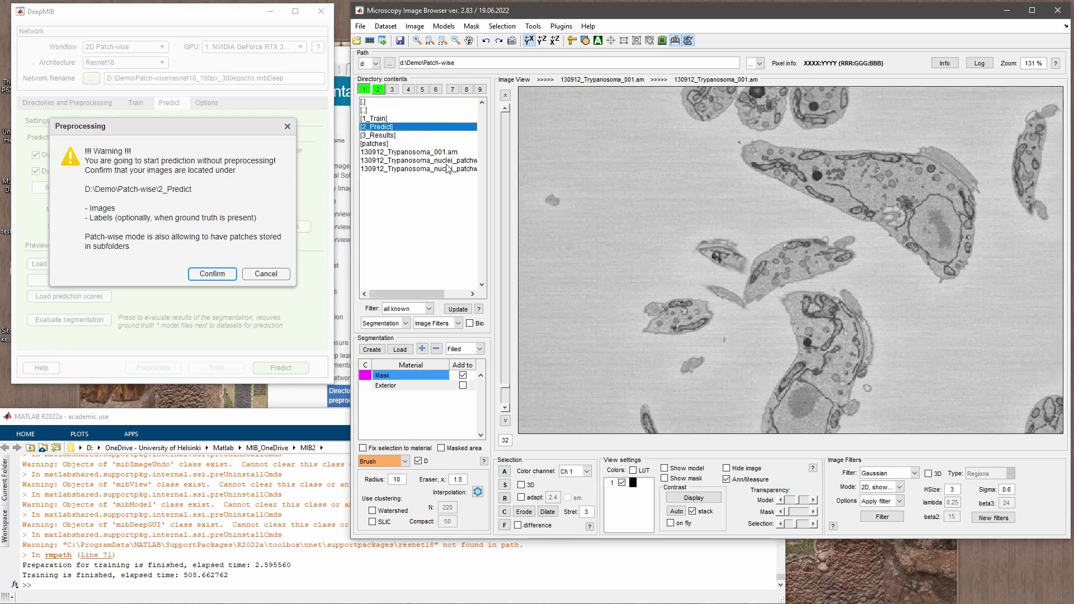
{"action": "double_click", "coordinate": [391, 128]}
{"action": "left_click", "coordinate": [381, 120]}
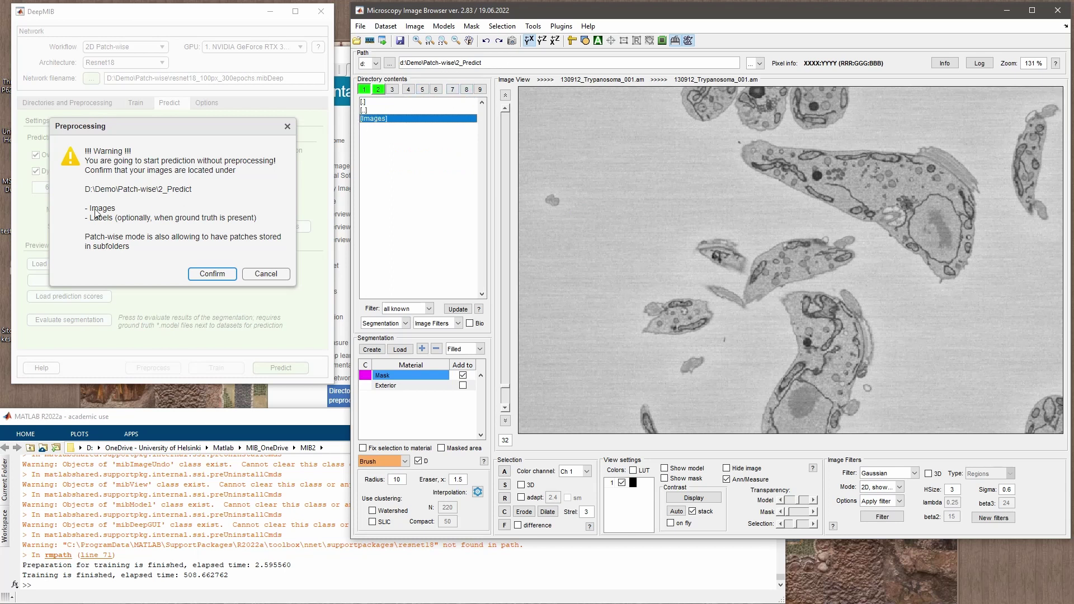
{"action": "left_click", "coordinate": [212, 273]}
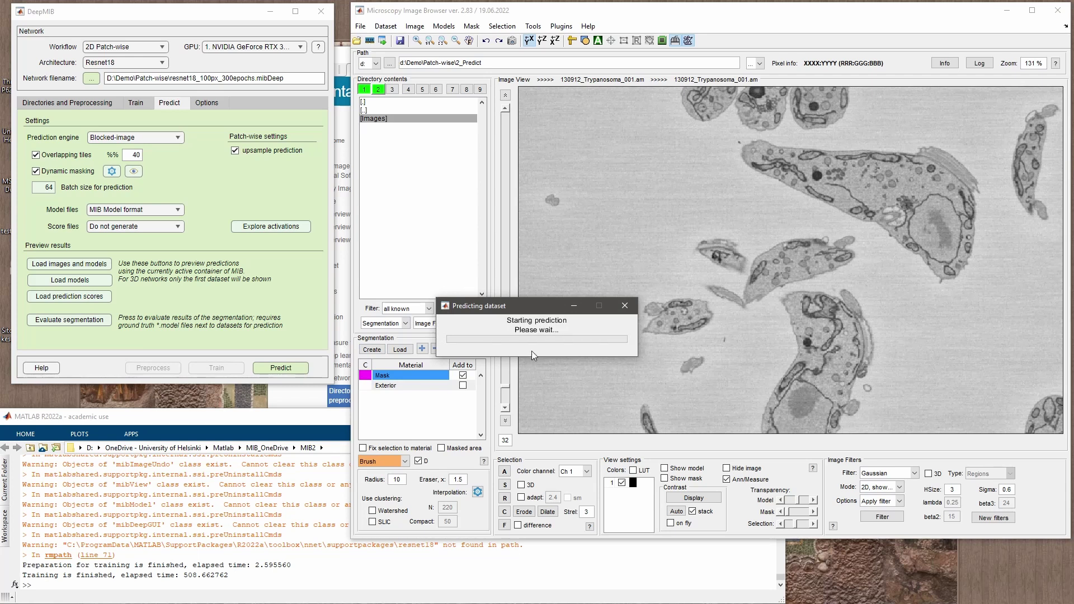
{"action": "left_click_drag", "start_coordinate": [505, 309], "coordinate": [453, 194]}
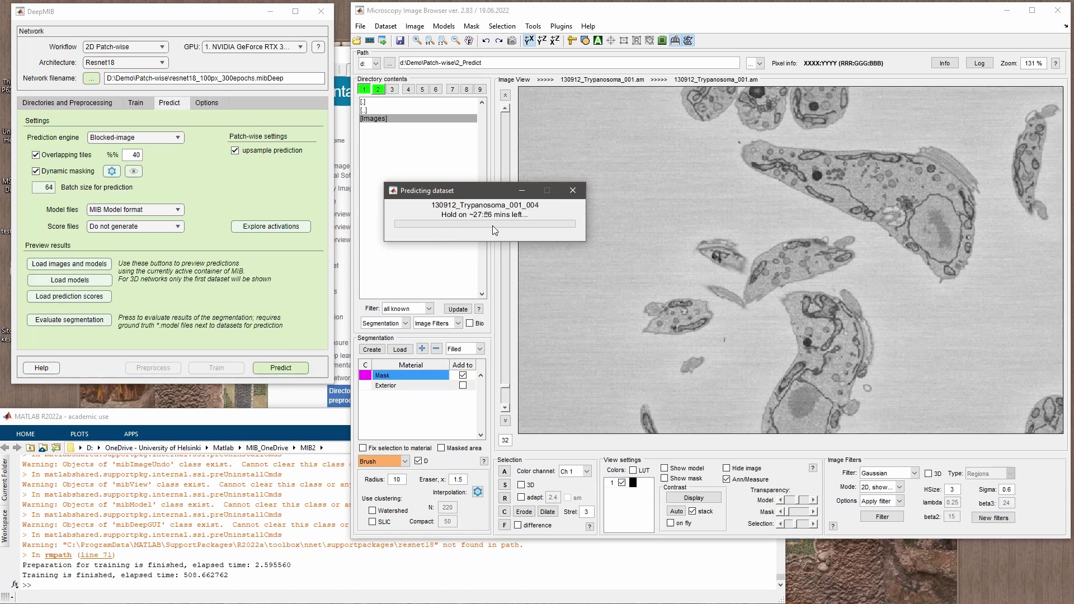
Review the directory, training and prediction settings of the network while the prediction runs.
{"action": "left_click", "coordinate": [64, 102]}
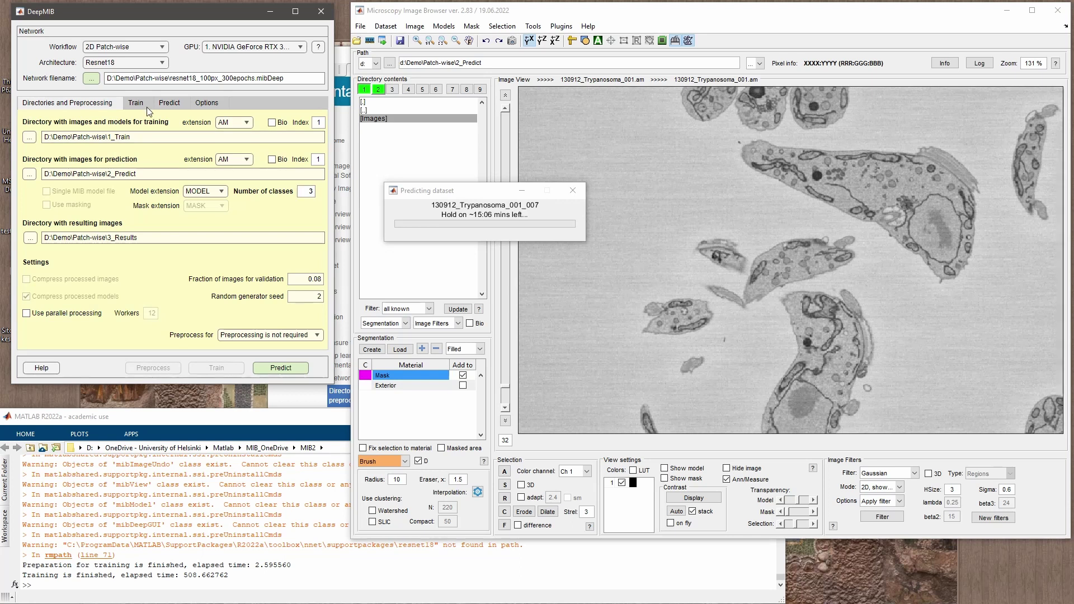
{"action": "left_click", "coordinate": [135, 102]}
{"action": "left_click", "coordinate": [64, 102]}
{"action": "left_click_drag", "start_coordinate": [110, 137], "coordinate": [85, 133]}
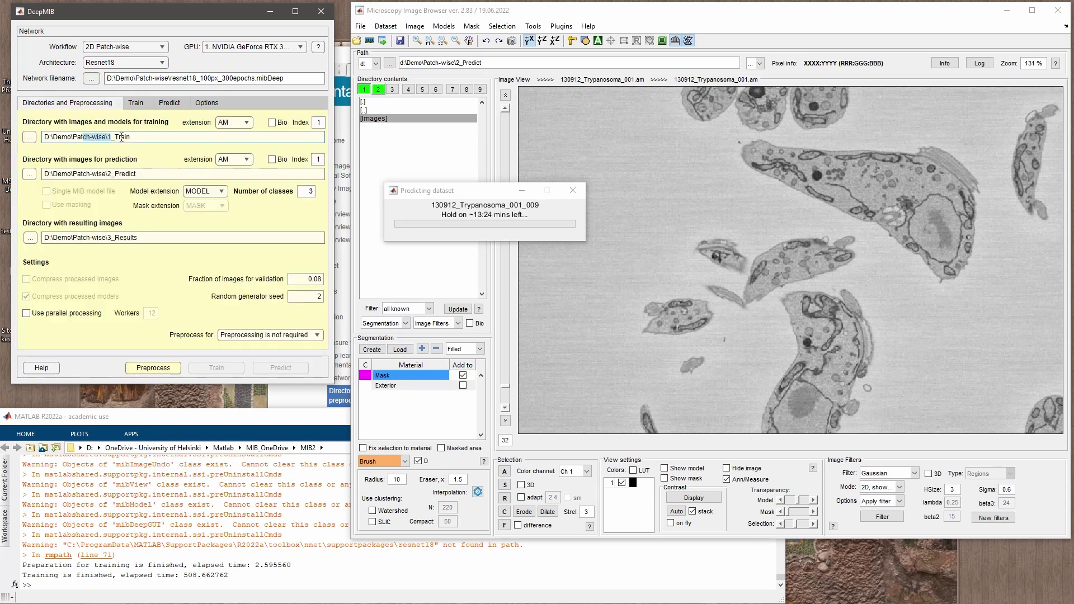
{"action": "left_click", "coordinate": [139, 102]}
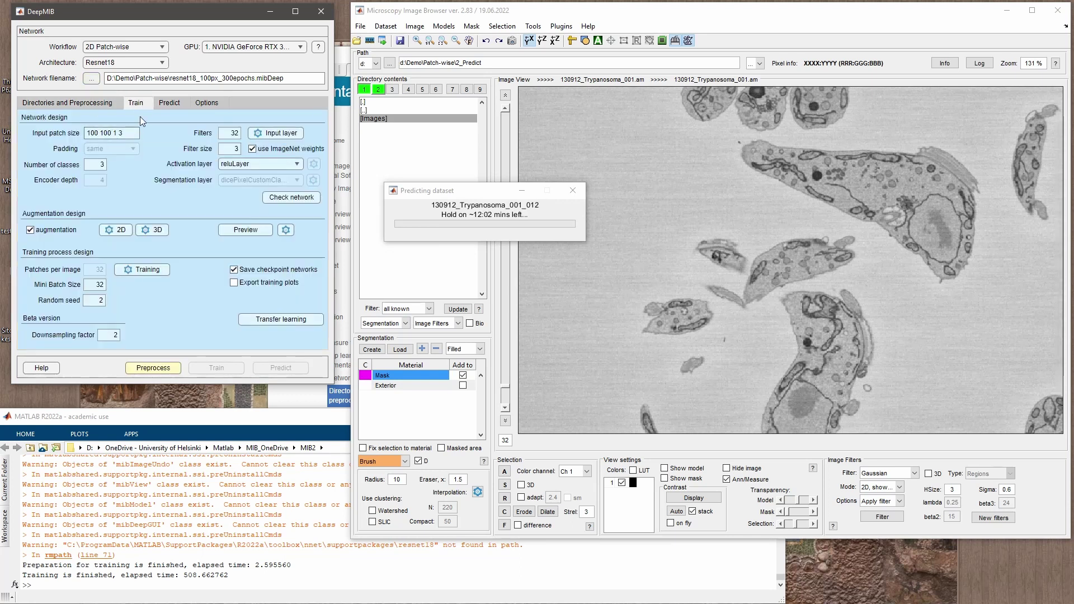
{"action": "left_click", "coordinate": [169, 102]}
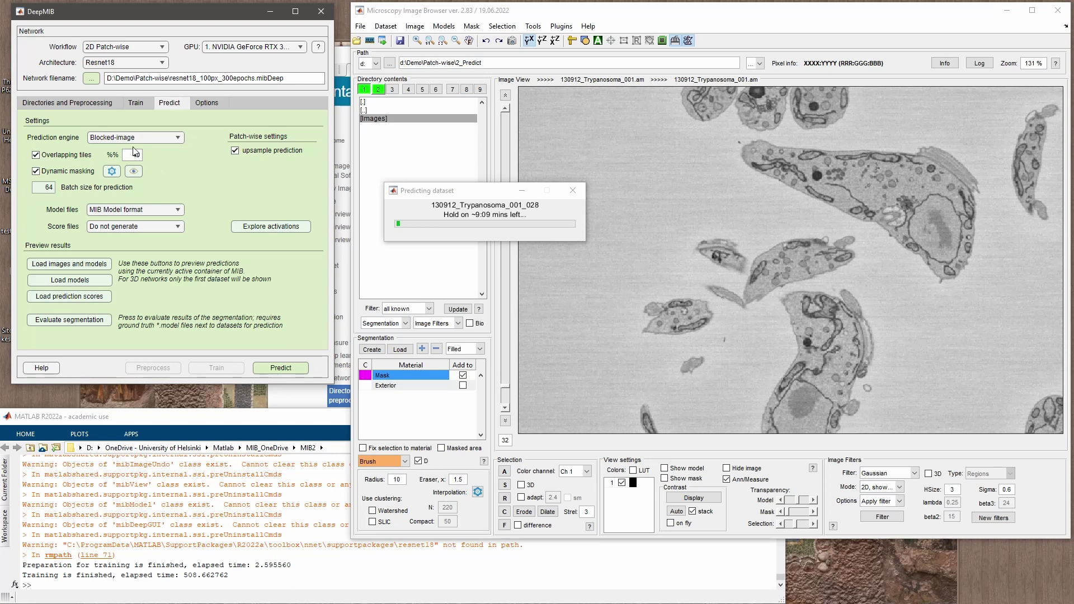
{"action": "left_click", "coordinate": [133, 105]}
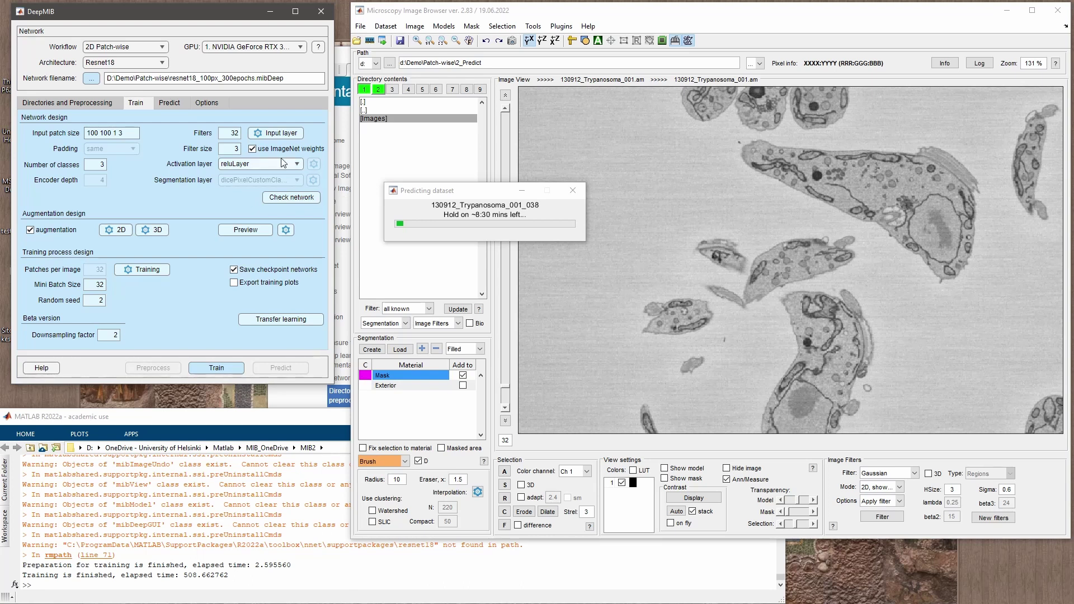
{"action": "left_click", "coordinate": [169, 103]}
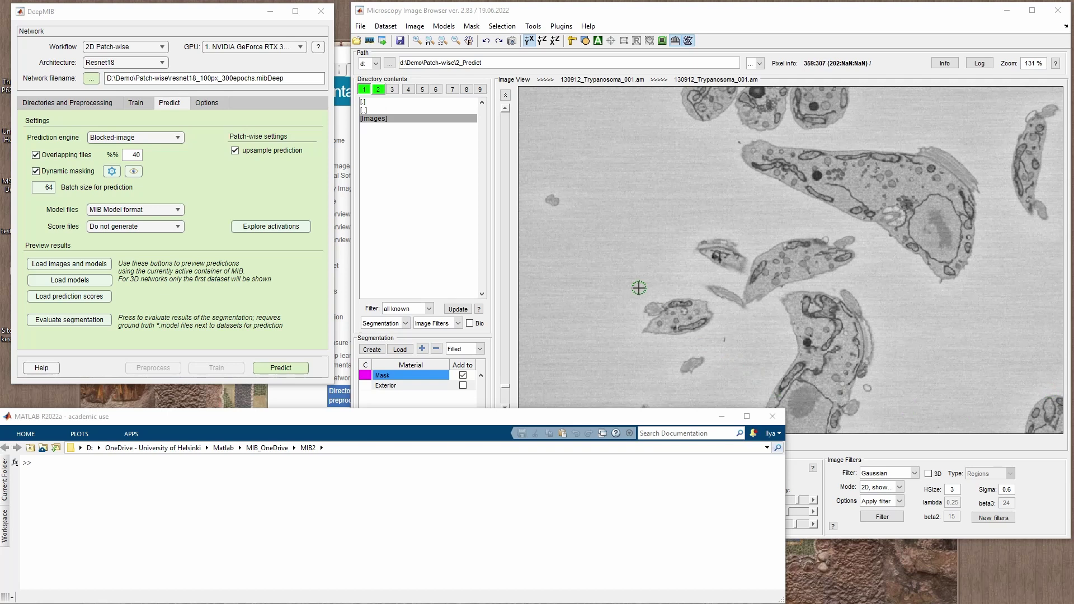
Close the dataset in the second container and load the prediction images together with their predicted models.
{"action": "left_click", "coordinate": [638, 288]}
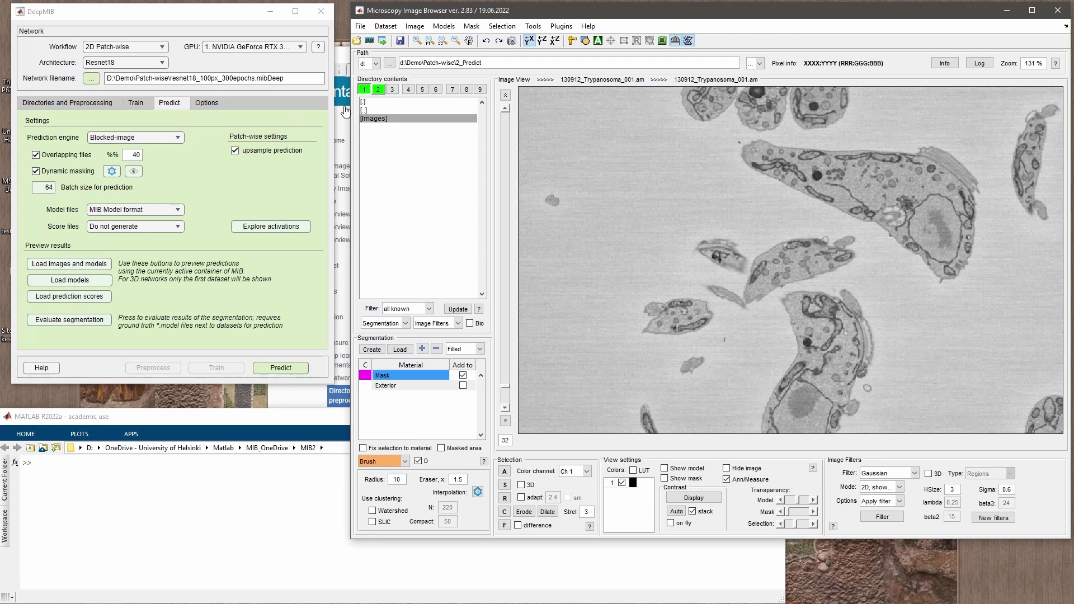
{"action": "left_click", "coordinate": [380, 91]}
{"action": "right_click", "coordinate": [380, 91]}
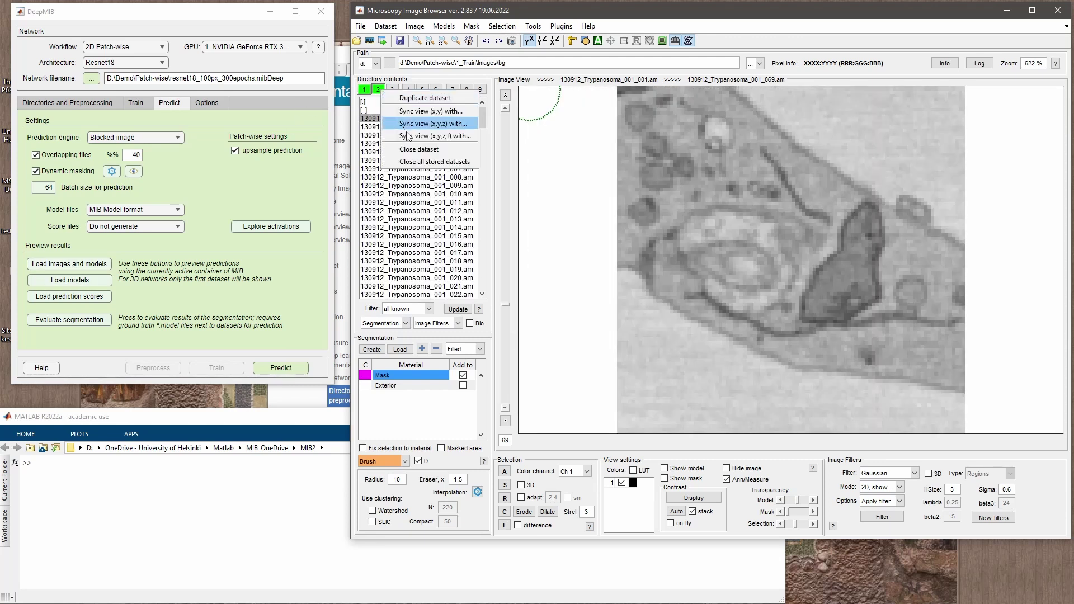
{"action": "left_click", "coordinate": [431, 152]}
{"action": "left_click", "coordinate": [73, 265]}
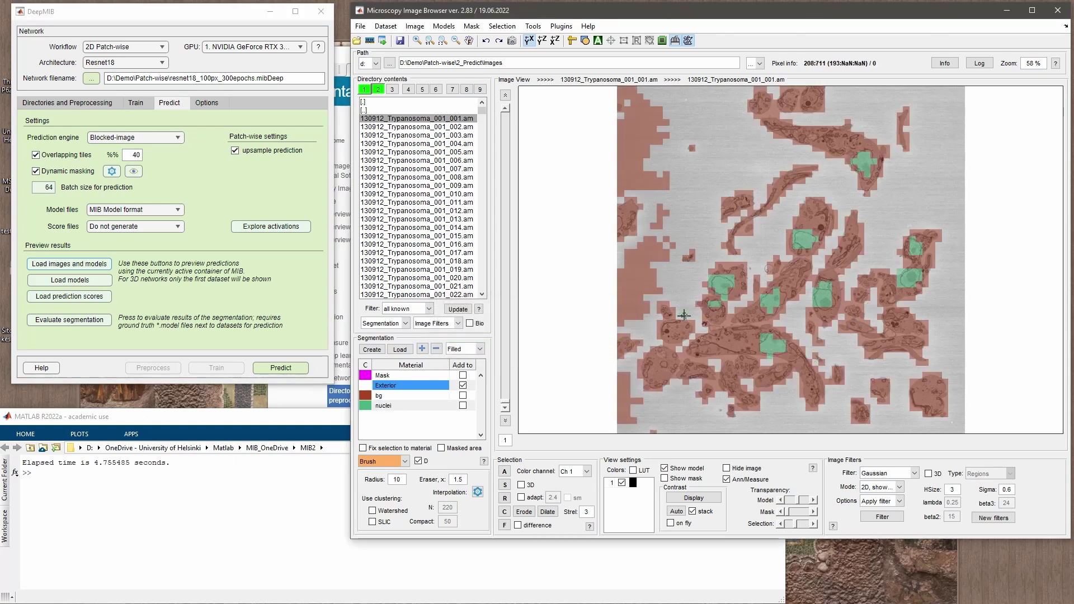
Browse the predicted models across the image stack and go to slice 270.
{"action": "scroll", "coordinate": [684, 315], "scroll_direction": "down", "scroll_amount": 12}
{"action": "scroll", "coordinate": [684, 315], "scroll_direction": "down", "scroll_amount": 20}
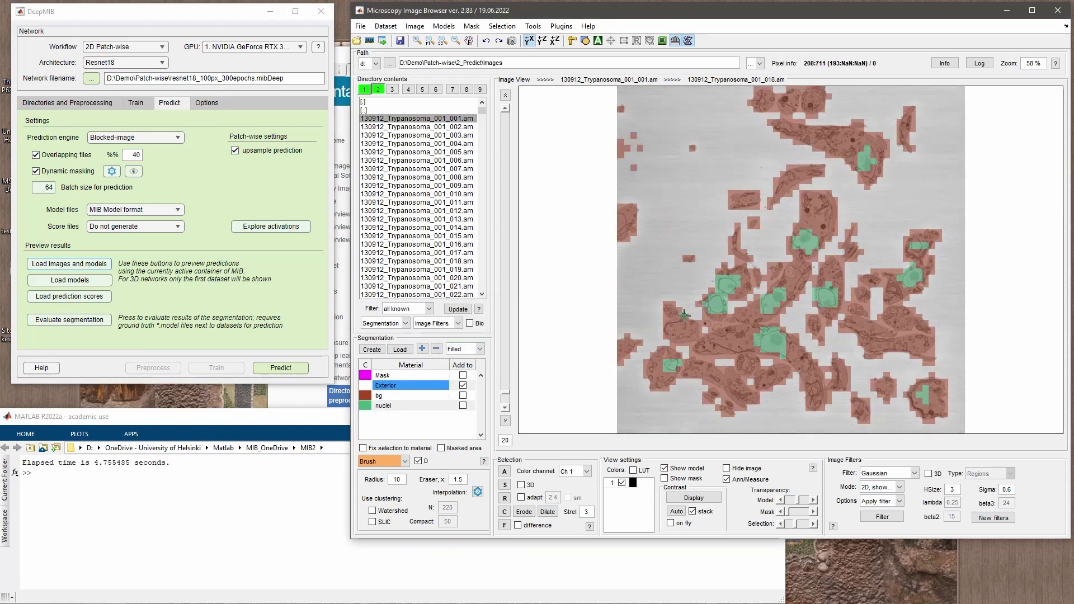
{"action": "scroll", "coordinate": [683, 315], "scroll_direction": "down", "scroll_amount": 20}
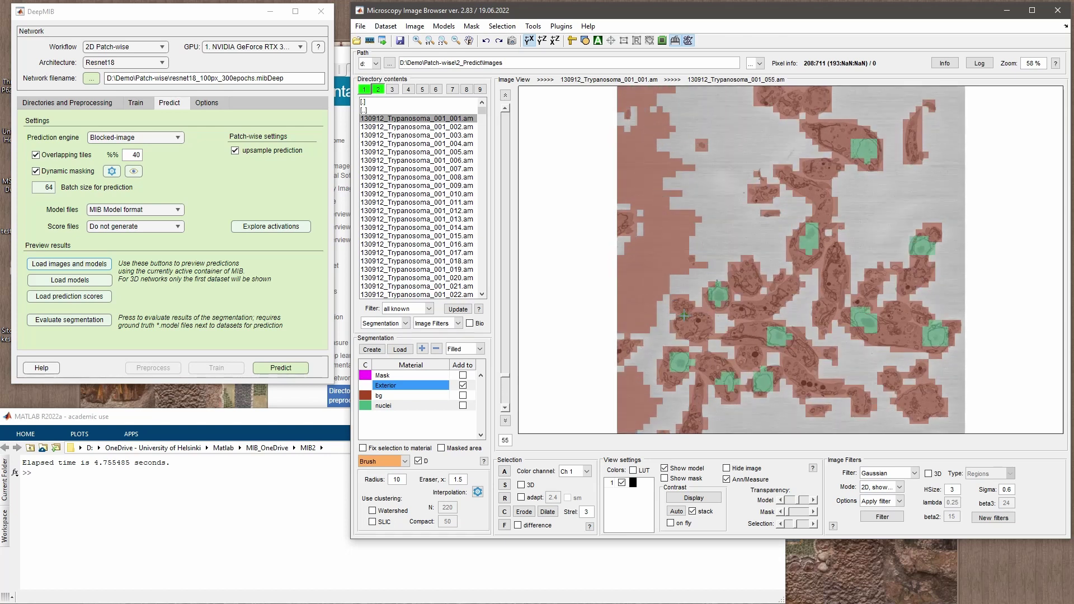
{"action": "scroll", "coordinate": [684, 315], "scroll_direction": "down", "scroll_amount": 10}
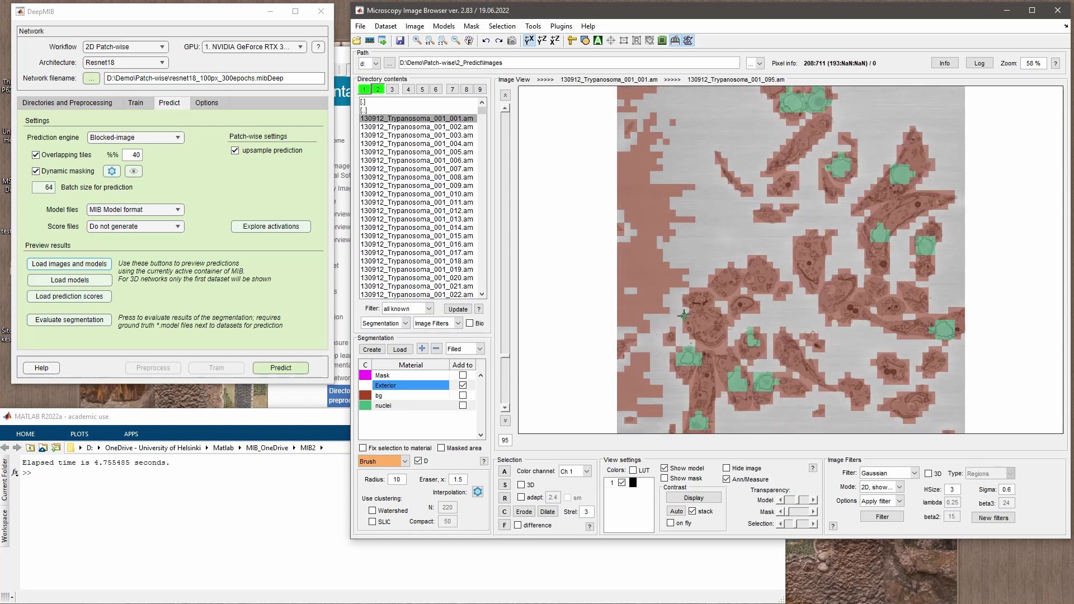
{"action": "left_click_drag", "start_coordinate": [506, 355], "coordinate": [497, 272]}
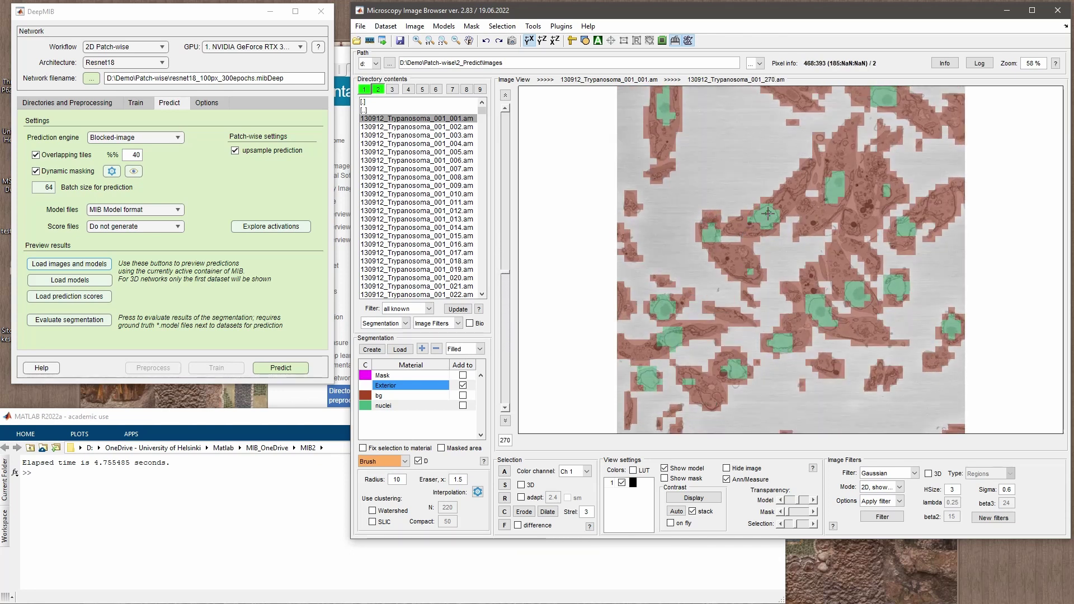
Examine closely how the nuclei and bg materials cover the cells on slice 270, selecting each material in the list.
{"action": "scroll", "coordinate": [768, 213], "scroll_direction": "up", "scroll_amount": 4}
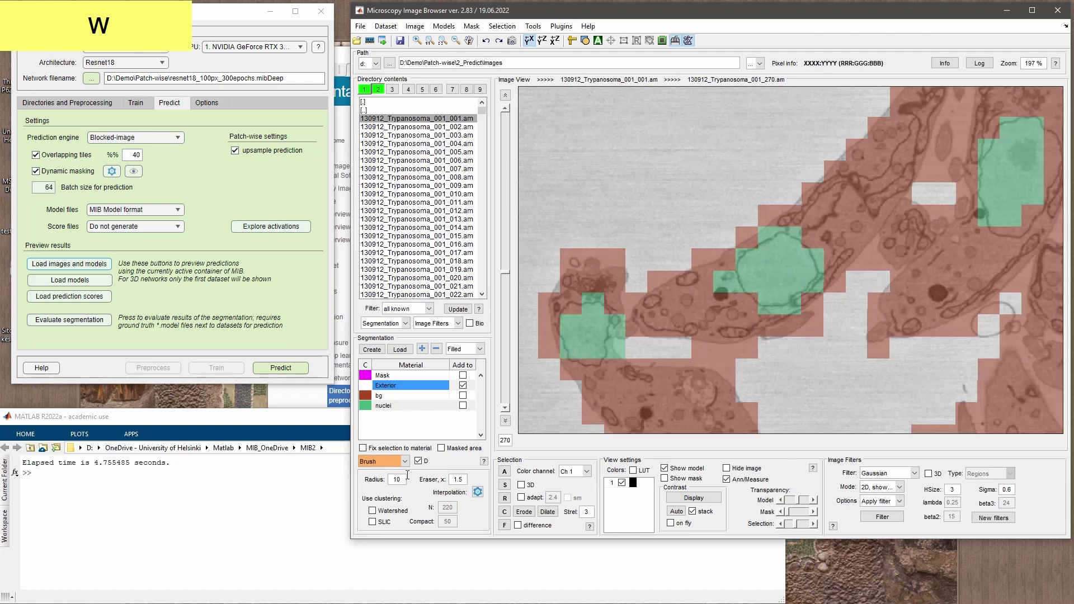
{"action": "left_click", "coordinate": [386, 406]}
{"action": "left_click", "coordinate": [385, 398]}
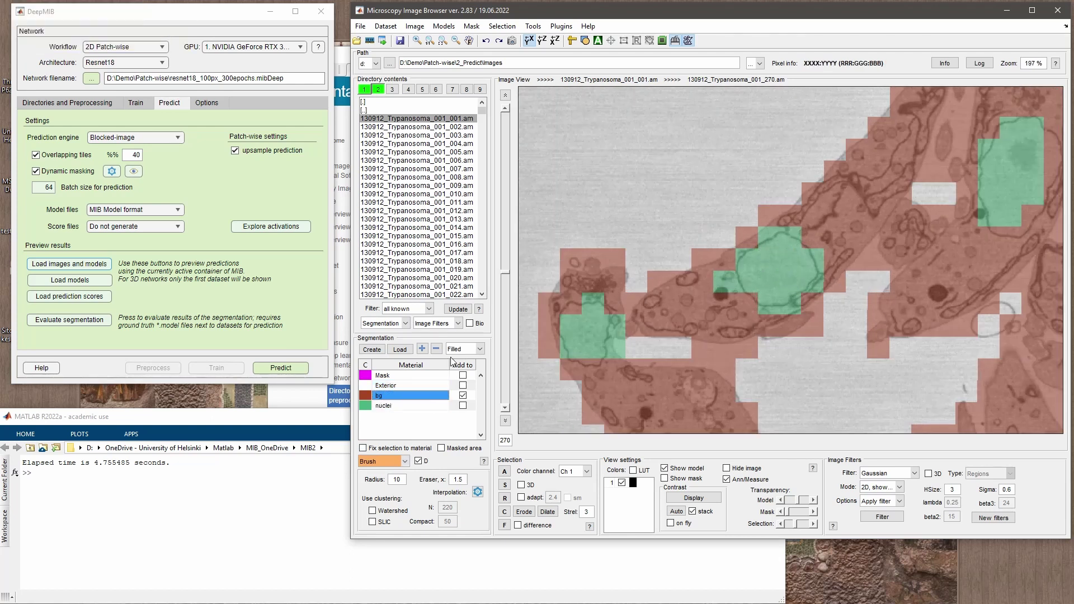
{"action": "left_click_drag", "start_coordinate": [682, 308], "coordinate": [641, 305]}
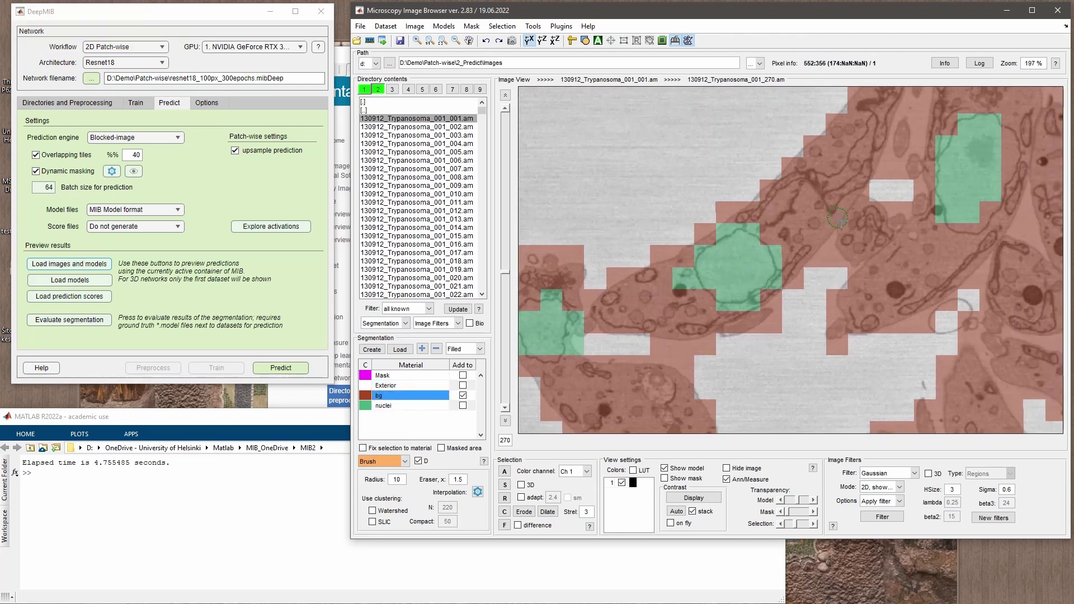
{"action": "left_click_drag", "start_coordinate": [766, 201], "coordinate": [707, 247]}
{"action": "key", "text": "q"}
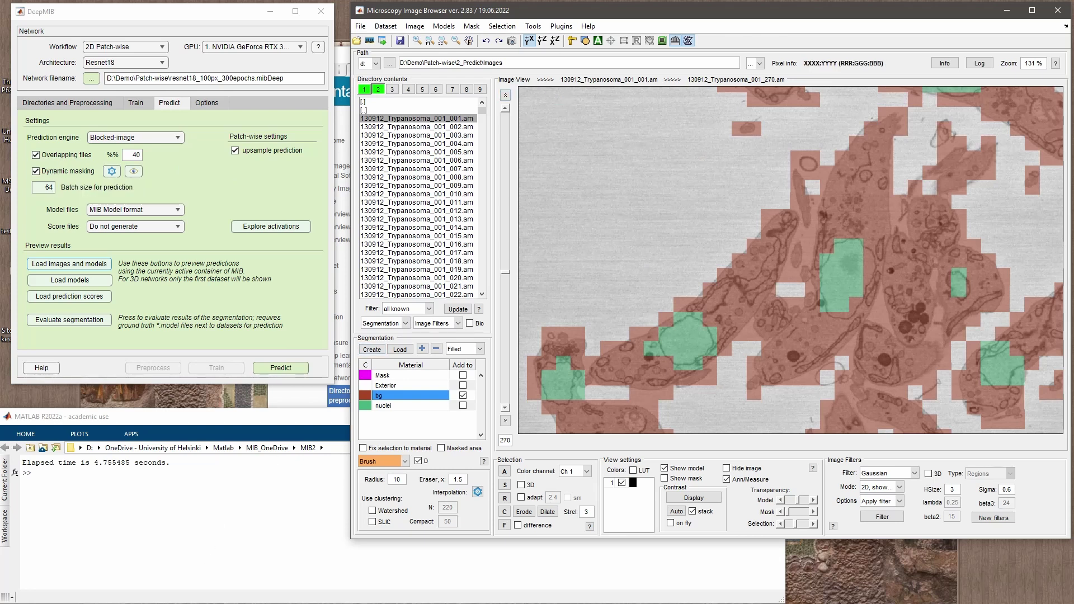
Switch to Total Commander, open the 3_Results folder and highlight its ScoreNetwork subfolder.
{"action": "key", "text": "alt+Tab"}
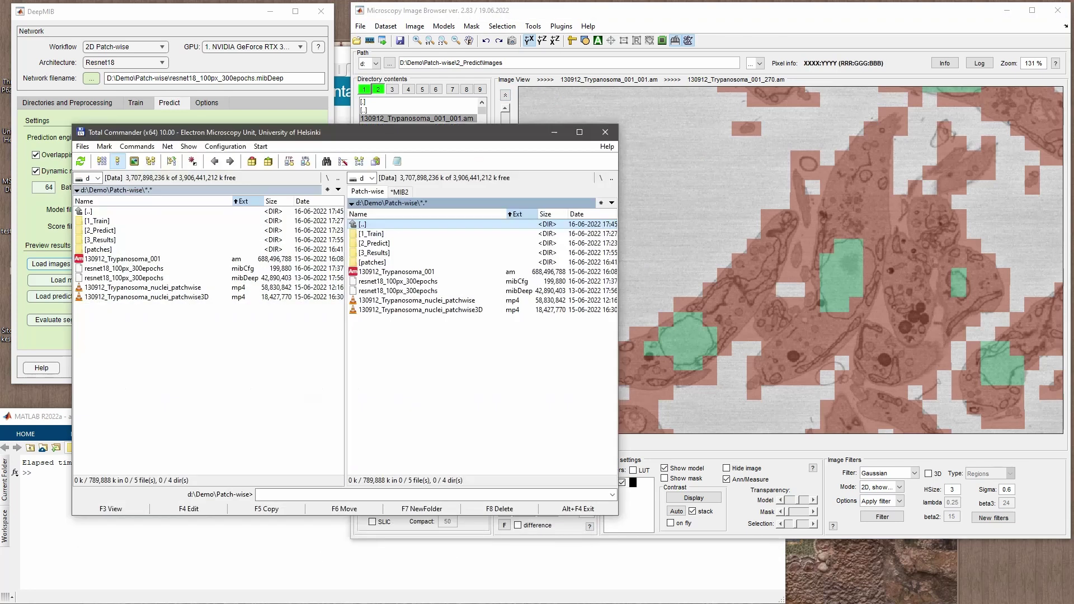
{"action": "double_click", "coordinate": [395, 252]}
{"action": "key", "text": "Down"}
{"action": "key", "text": "Down"}
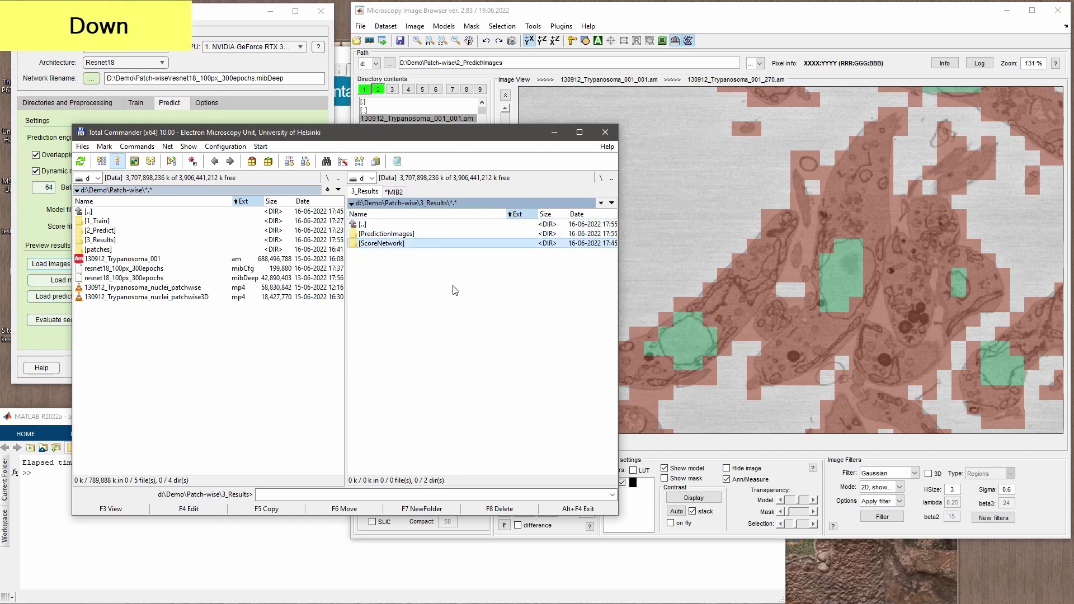
Open the ScoreNetwork folder and view its checkpoint files alongside DeepMIB's training option for saving checkpoint networks.
{"action": "key", "text": "Return"}
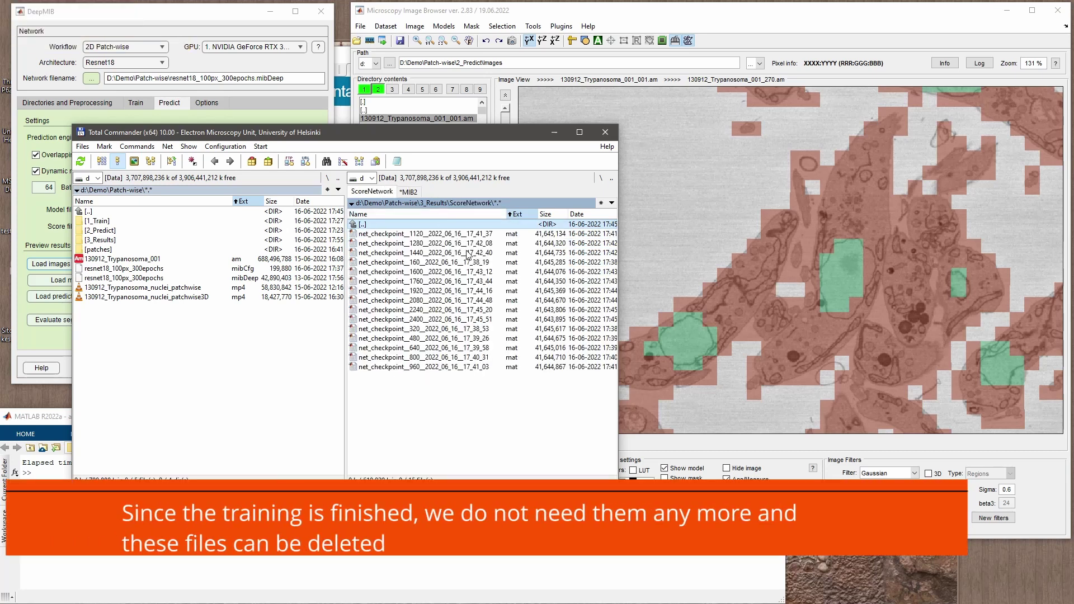
{"action": "left_click_drag", "start_coordinate": [397, 139], "coordinate": [604, 201]}
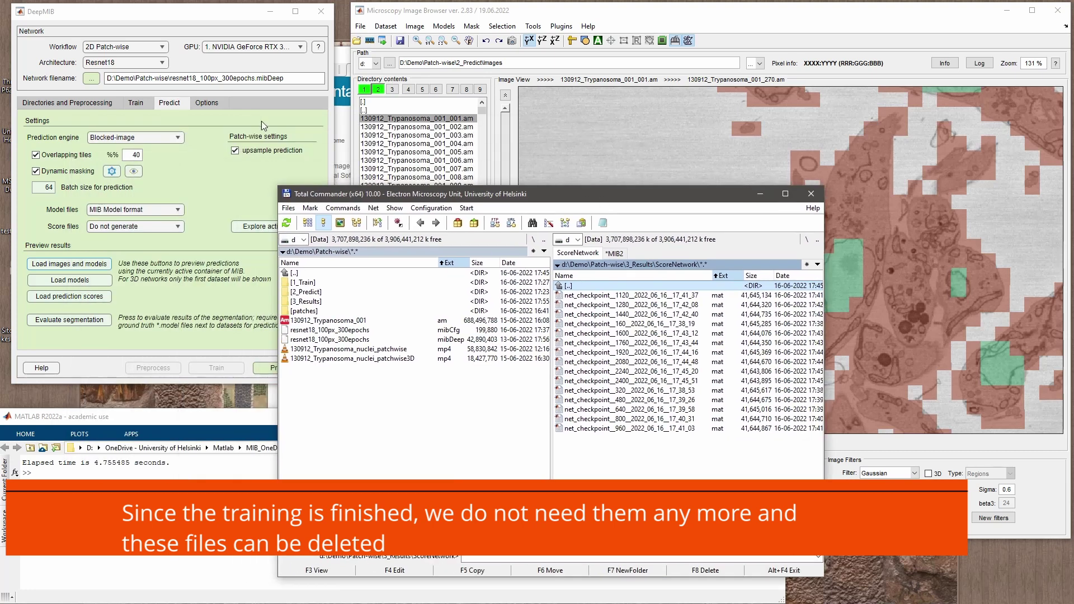
{"action": "left_click", "coordinate": [136, 103]}
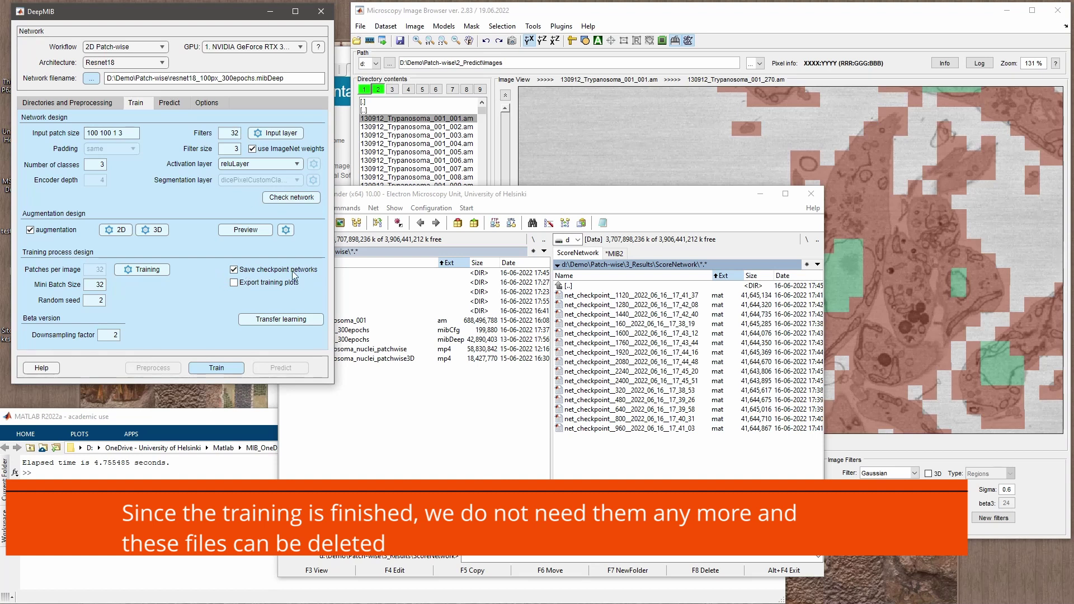
{"action": "left_click", "coordinate": [669, 401]}
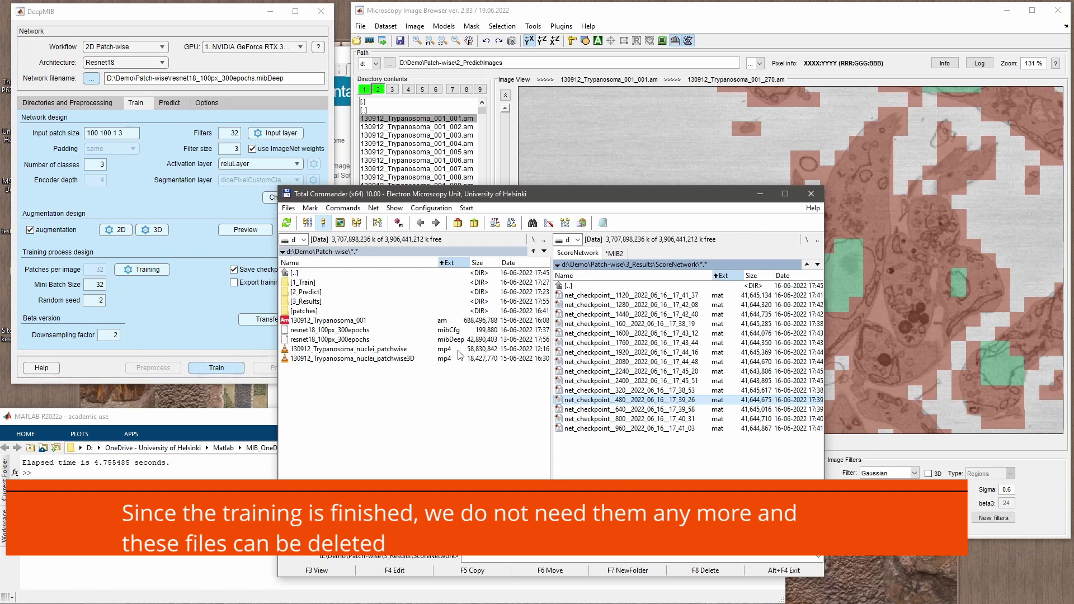
Open the ResultsScores folder inside PredictionImages and compare its contents with DeepMIB's score files prediction setting.
{"action": "double_click", "coordinate": [568, 286]}
{"action": "double_click", "coordinate": [582, 297]}
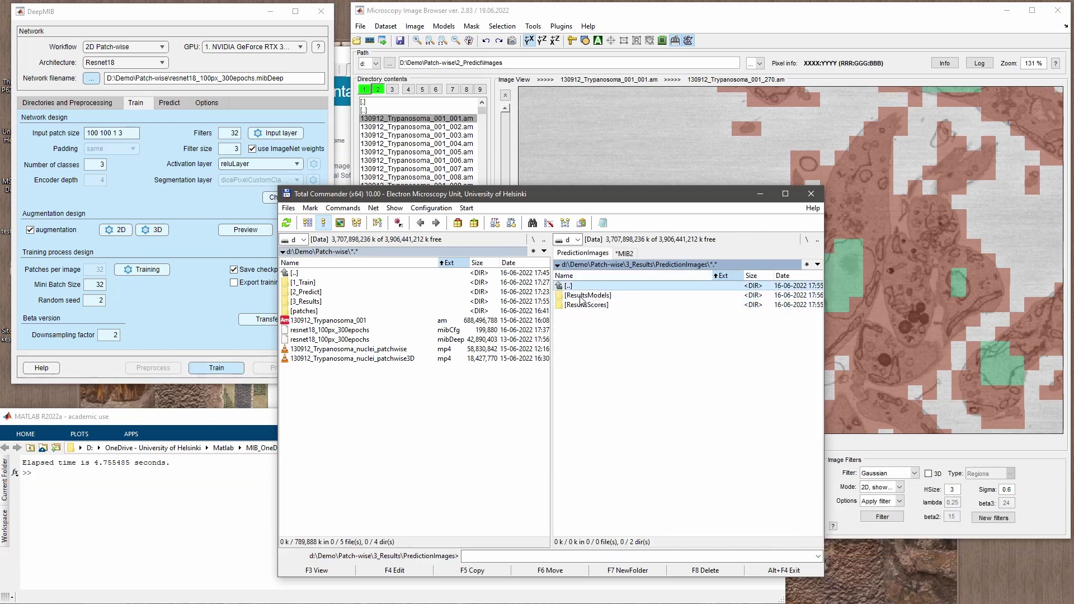
{"action": "double_click", "coordinate": [584, 304]}
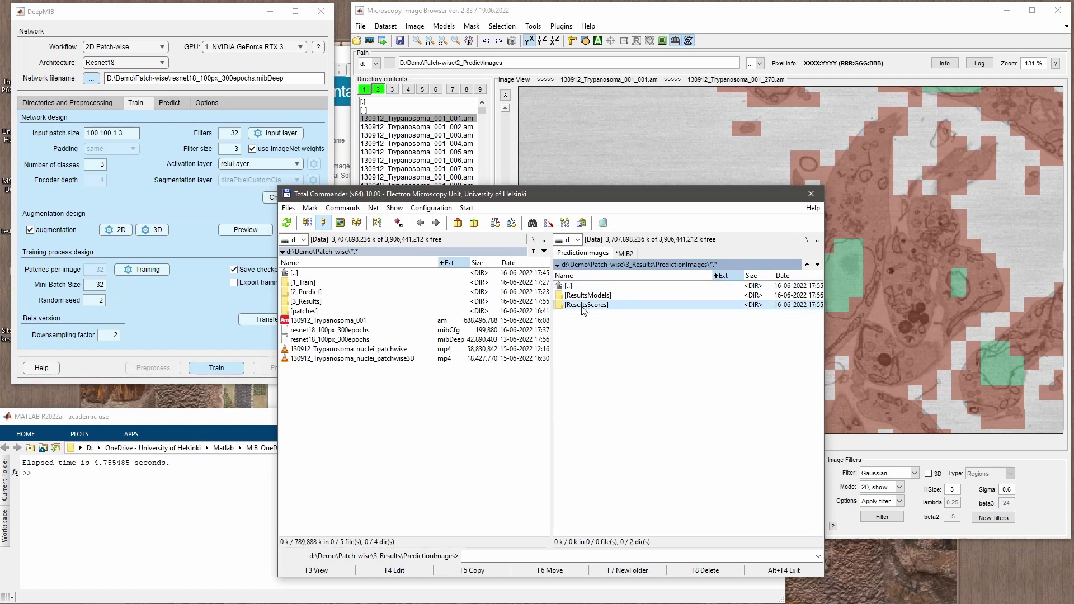
{"action": "left_click", "coordinate": [171, 104]}
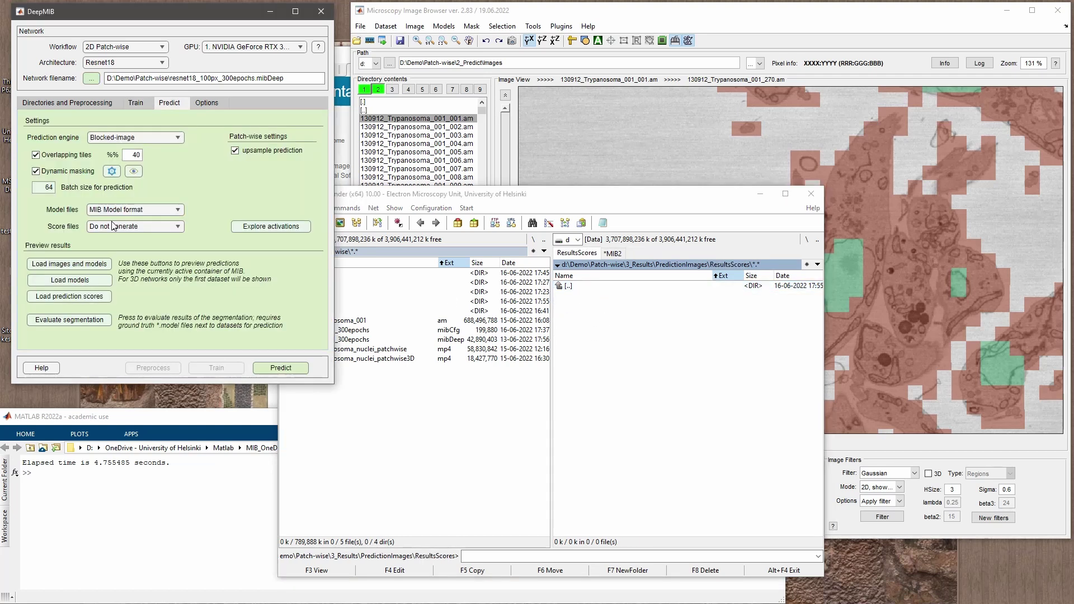
{"action": "left_click", "coordinate": [573, 294]}
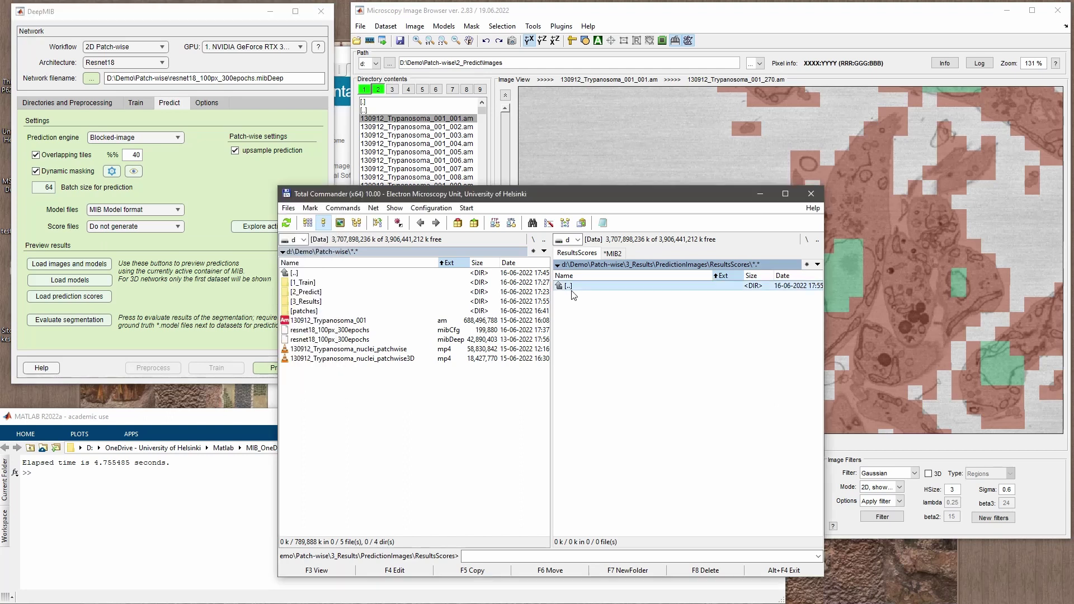
Go to the ResultsModels folder and open Labels_130912_Trypanosoma_001.csv in Excel.
{"action": "double_click", "coordinate": [582, 287]}
{"action": "double_click", "coordinate": [584, 296]}
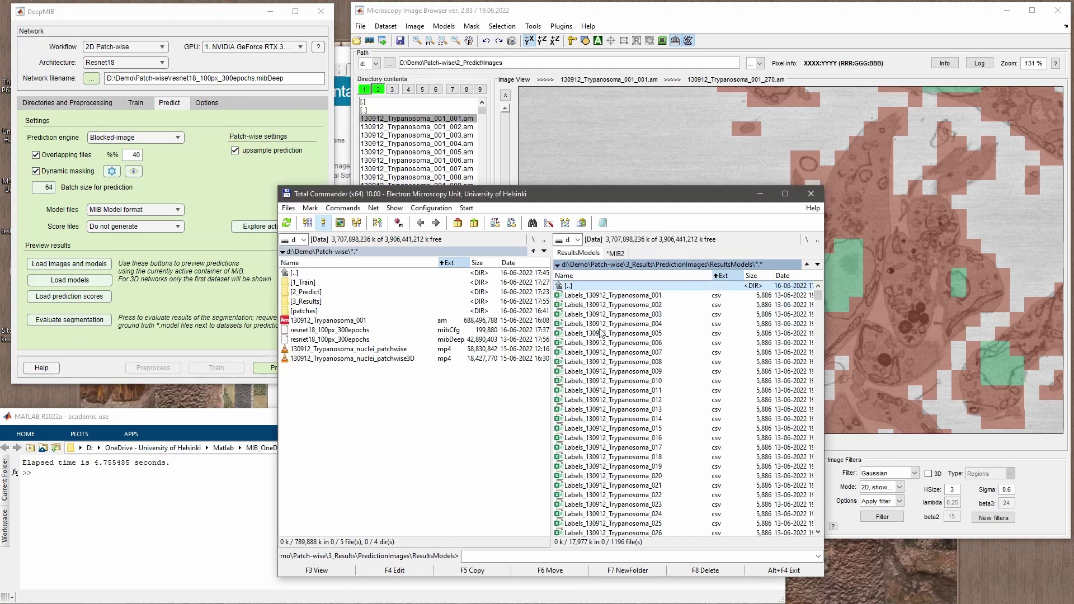
{"action": "left_click_drag", "start_coordinate": [607, 198], "coordinate": [548, 132]}
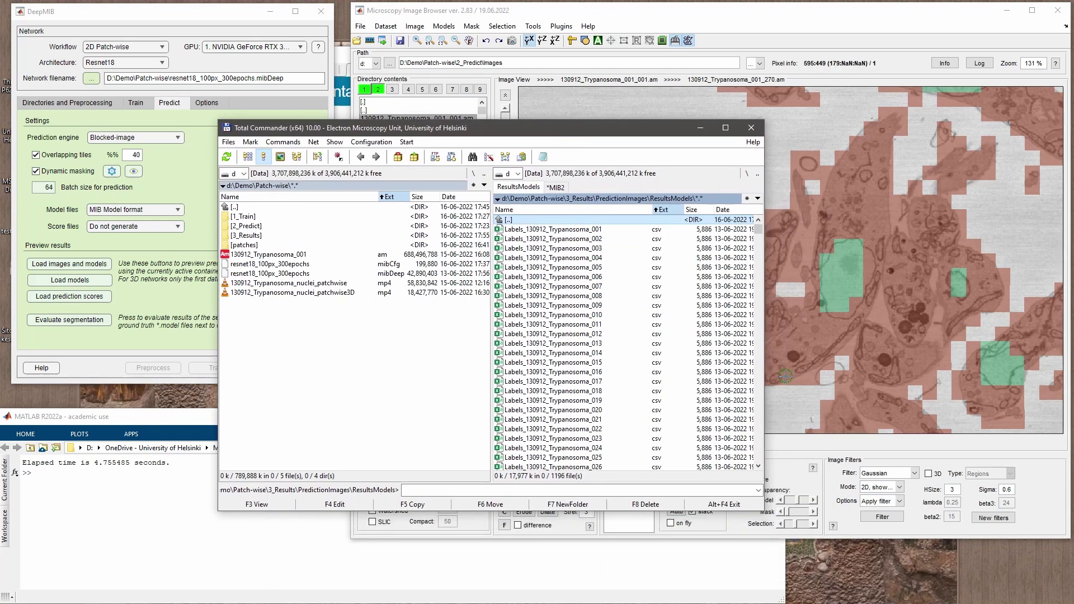
{"action": "left_click", "coordinate": [629, 238]}
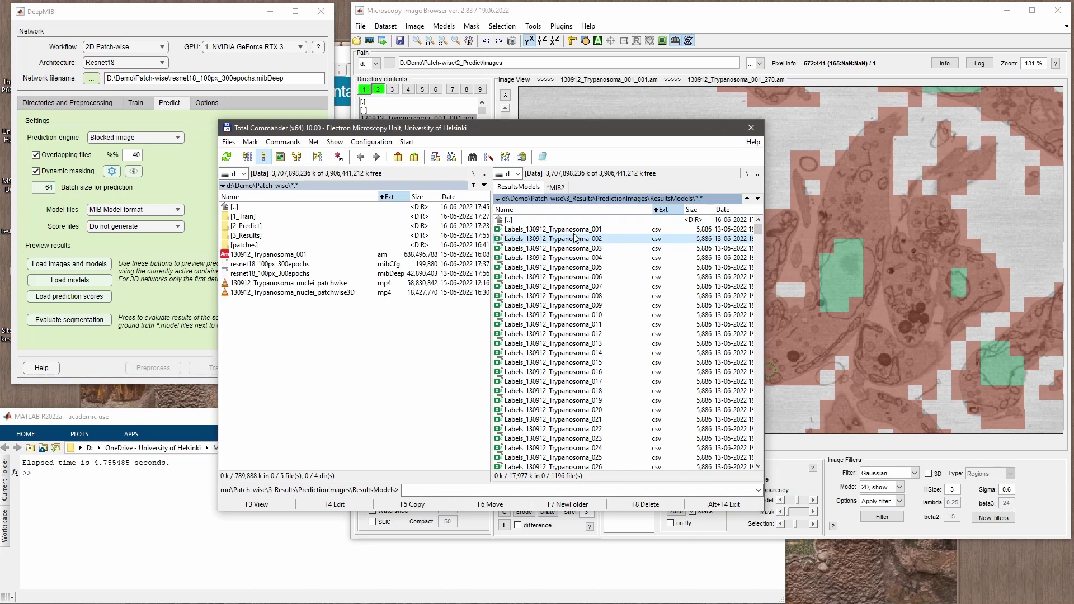
{"action": "key", "text": "Up"}
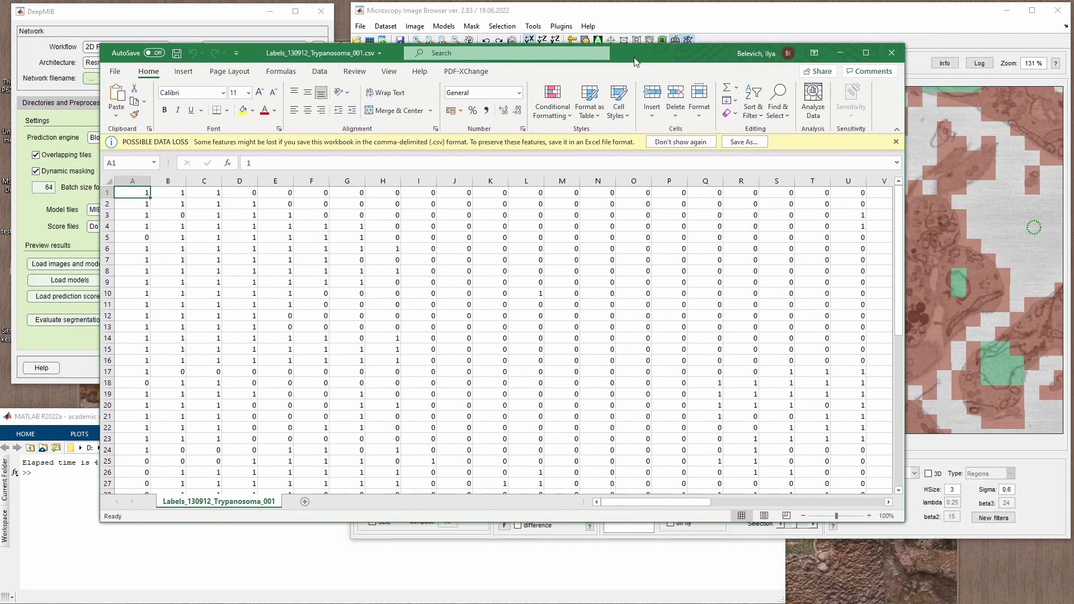
Look through the patch labels in Labels_130912_Trypanosoma_001.csv, starting from cells A1 and B1, and move the workbook window down.
{"action": "left_click", "coordinate": [277, 383]}
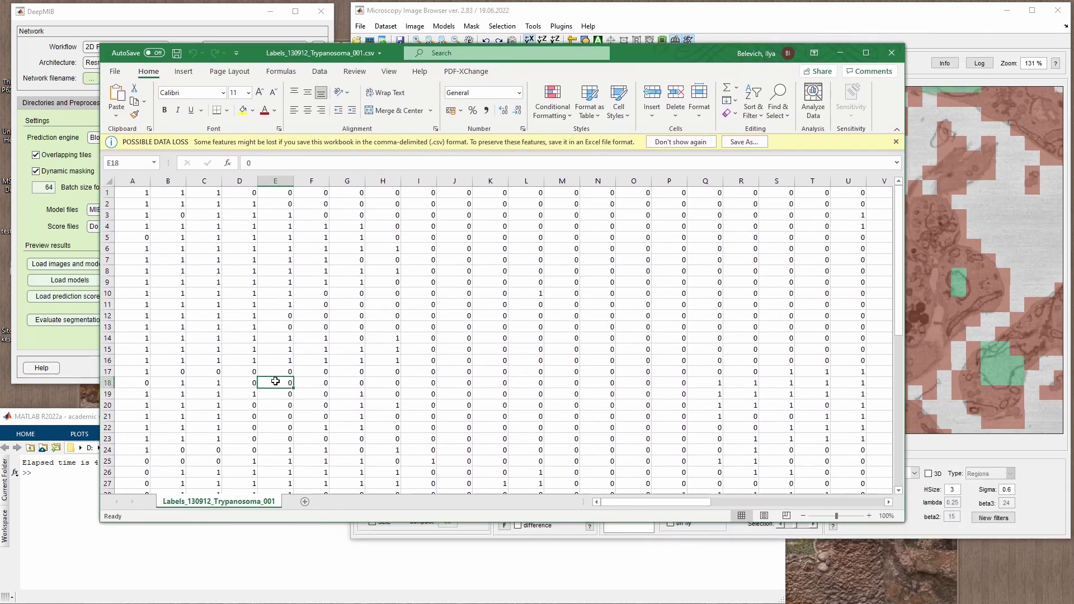
{"action": "scroll", "coordinate": [276, 381], "scroll_direction": "down", "scroll_amount": 5}
{"action": "scroll", "coordinate": [276, 381], "scroll_direction": "up", "scroll_amount": 5}
{"action": "left_click", "coordinate": [135, 195]}
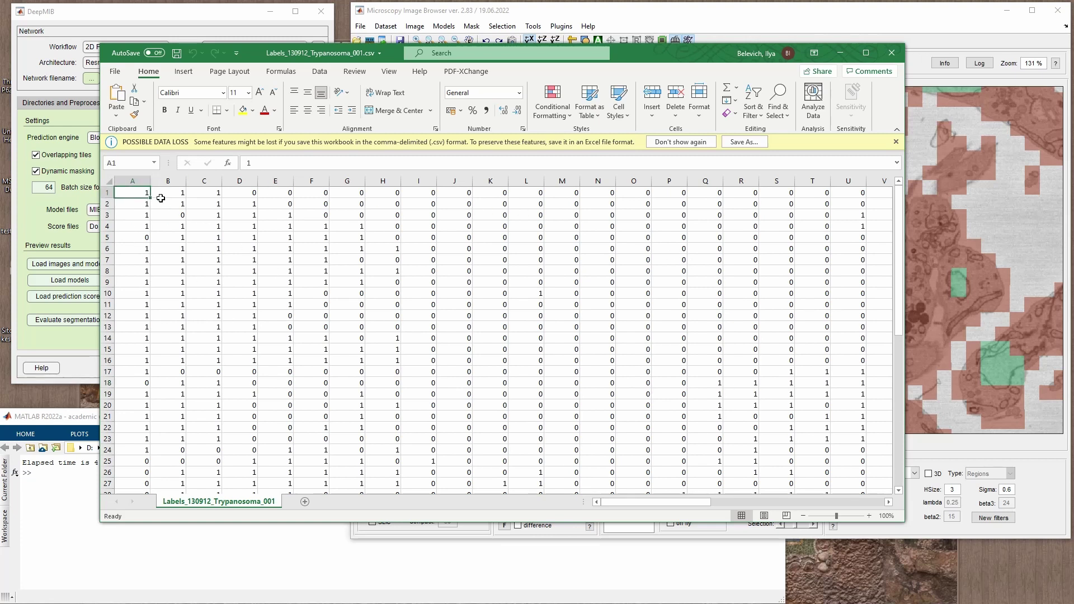
{"action": "left_click", "coordinate": [168, 194]}
{"action": "left_click_drag", "start_coordinate": [643, 53], "coordinate": [593, 303]}
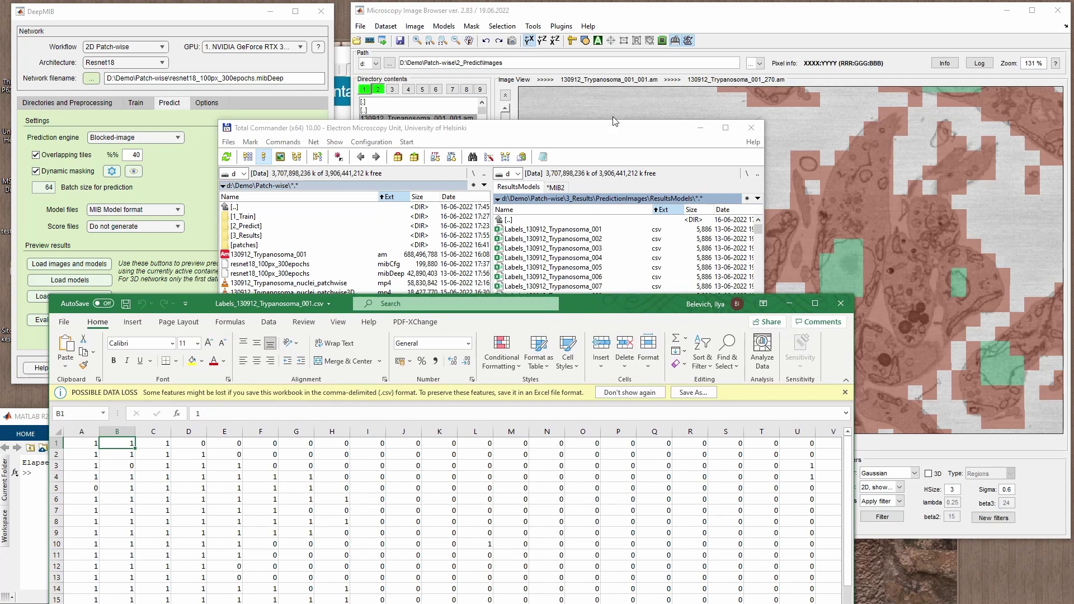
Fit the whole of slice 270 in the Microscopy Image Browser view and close Labels_130912_Trypanosoma_001.csv.
{"action": "left_click", "coordinate": [614, 122]}
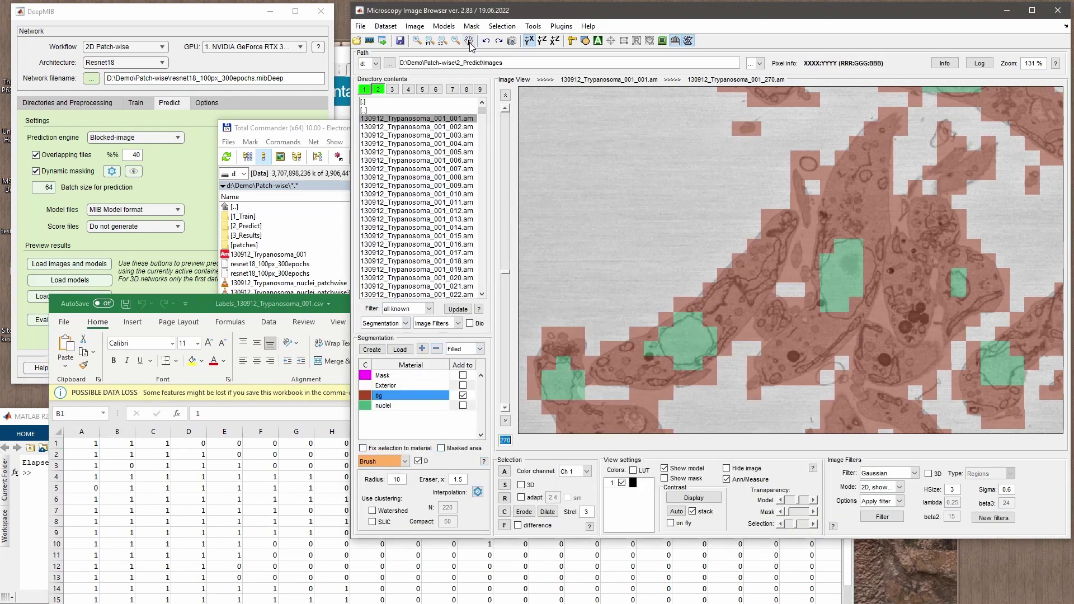
{"action": "left_click", "coordinate": [443, 40]}
{"action": "left_click", "coordinate": [338, 464]}
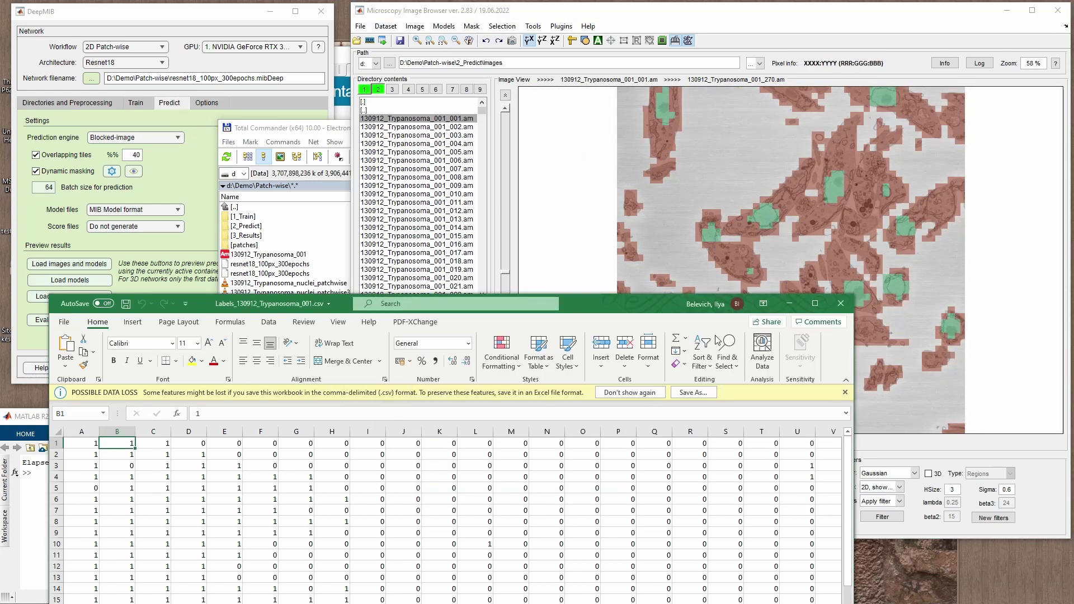
{"action": "left_click", "coordinate": [840, 303]}
Switch to Total Commander, find Labels_130912_Trypanosoma_270.csv in the ResultsModels folder and open it.
{"action": "left_click", "coordinate": [285, 127]}
{"action": "scroll", "coordinate": [573, 407], "scroll_direction": "down", "scroll_amount": 1}
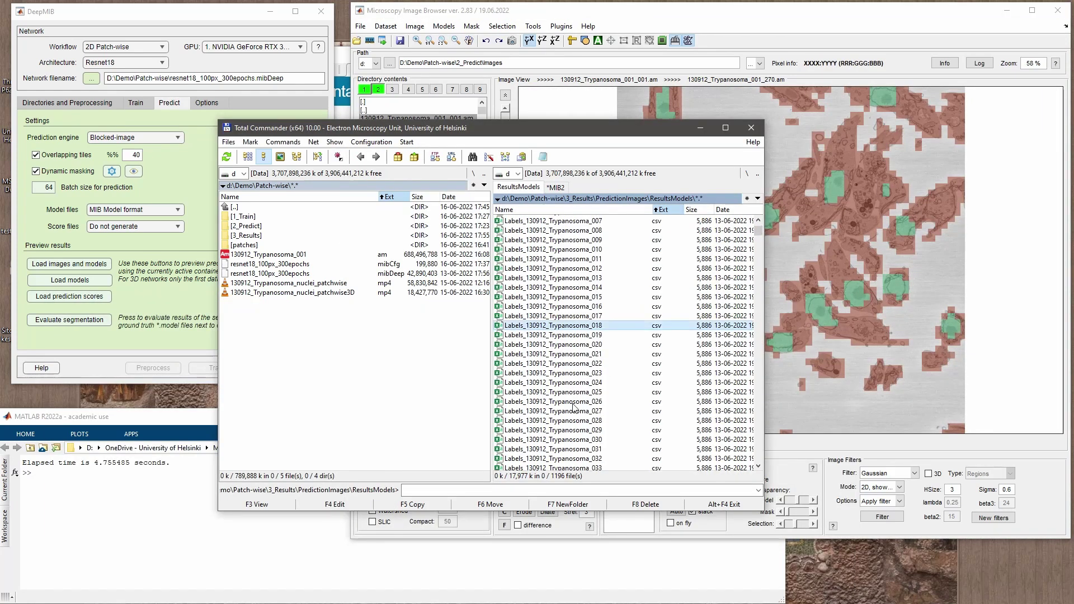
{"action": "scroll", "coordinate": [573, 407], "scroll_direction": "down", "scroll_amount": 10}
{"action": "key", "text": "Page_Down"}
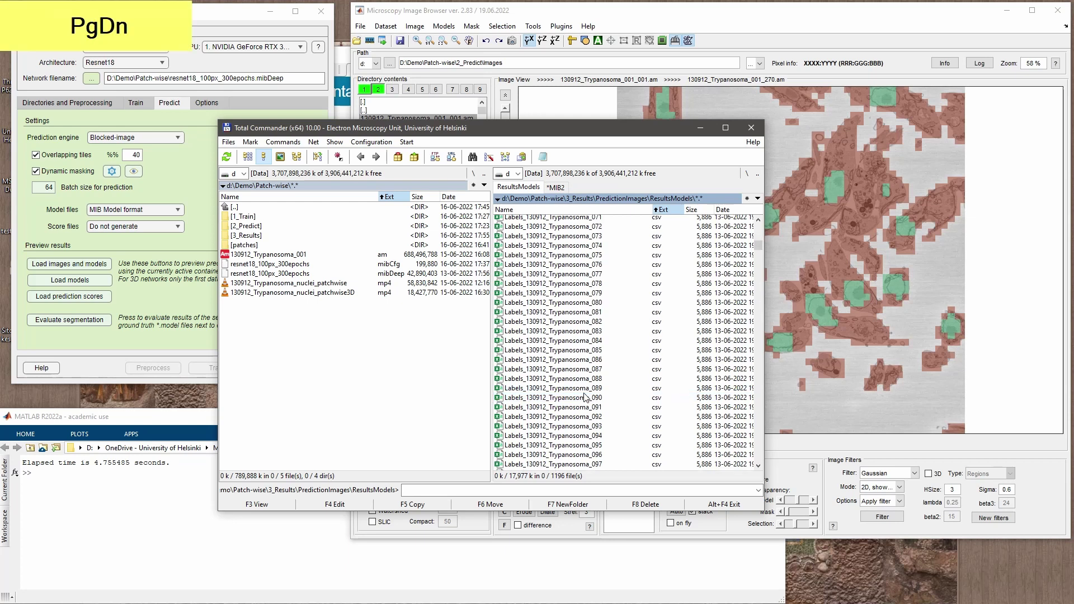
{"action": "key", "text": "Page_Down"}
{"action": "key", "text": "Page_Down"}
{"action": "key", "text": "Page_Down"}
{"action": "key", "text": "Page_Down"}
{"action": "key", "text": "Page_Down"}
{"action": "key", "text": "Page_Down"}
{"action": "key", "text": "Page_Down"}
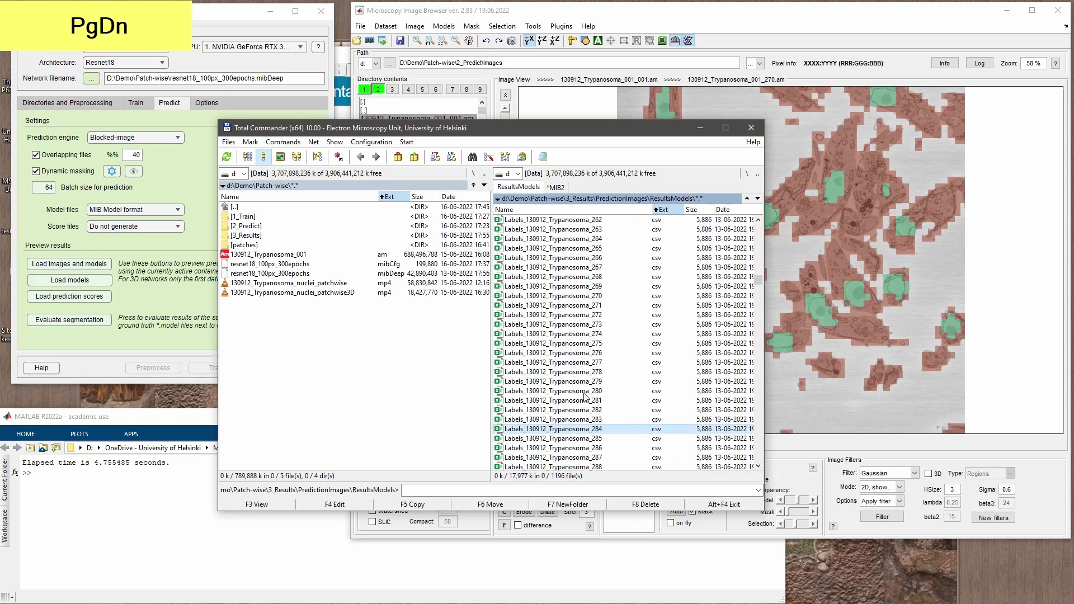
{"action": "double_click", "coordinate": [593, 296]}
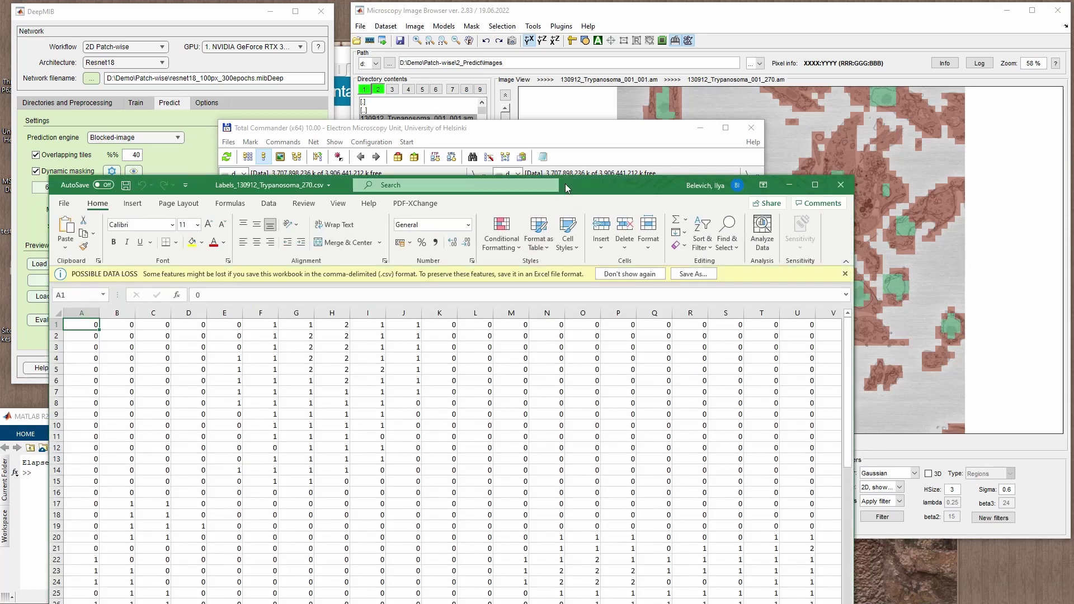
Move the workbook clear of the screen edge and check the first patch labels around cells A2 to B3.
{"action": "left_click_drag", "start_coordinate": [565, 184], "coordinate": [566, 66]}
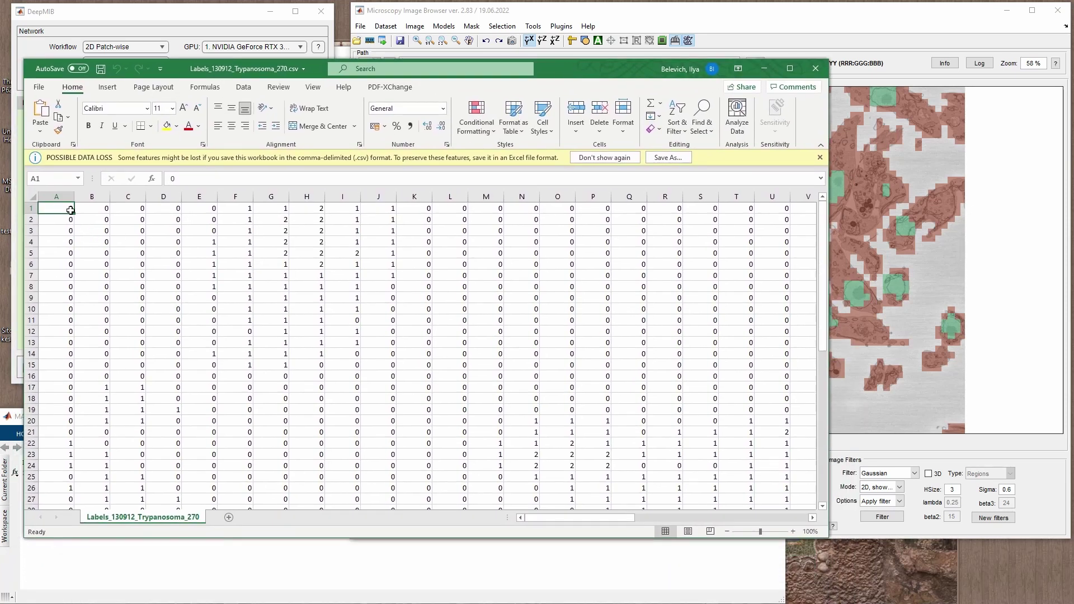
{"action": "left_click", "coordinate": [95, 221]}
{"action": "left_click", "coordinate": [64, 219]}
{"action": "left_click", "coordinate": [91, 235]}
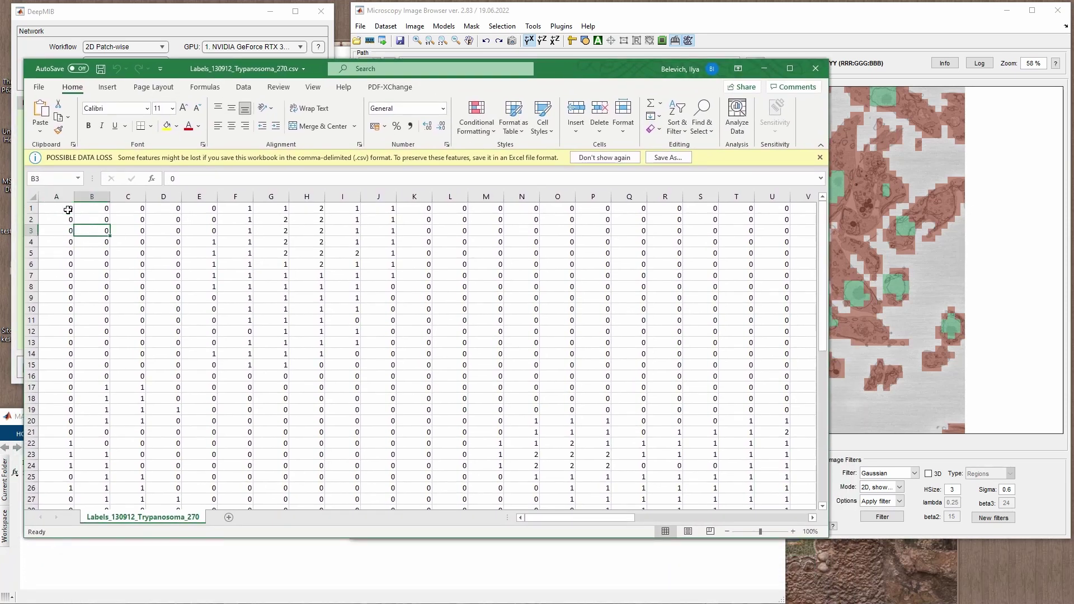
Switch to Microscopy Image Browser and brush a spot on each of the first six patches along slice 270's upper edge.
{"action": "left_click", "coordinate": [708, 27]}
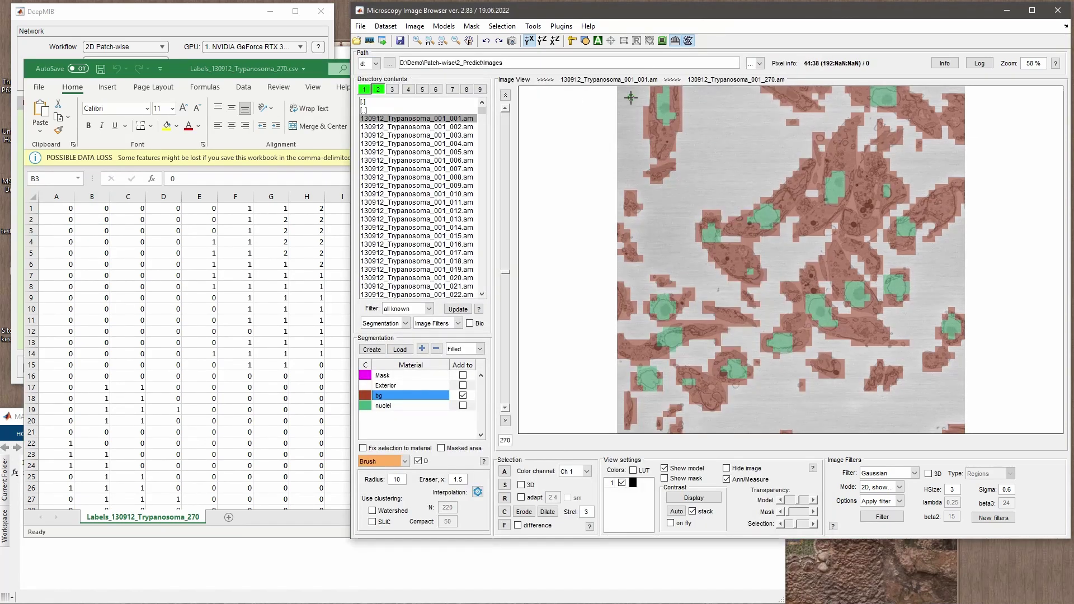
{"action": "key", "text": "w"}
{"action": "left_click", "coordinate": [715, 216]}
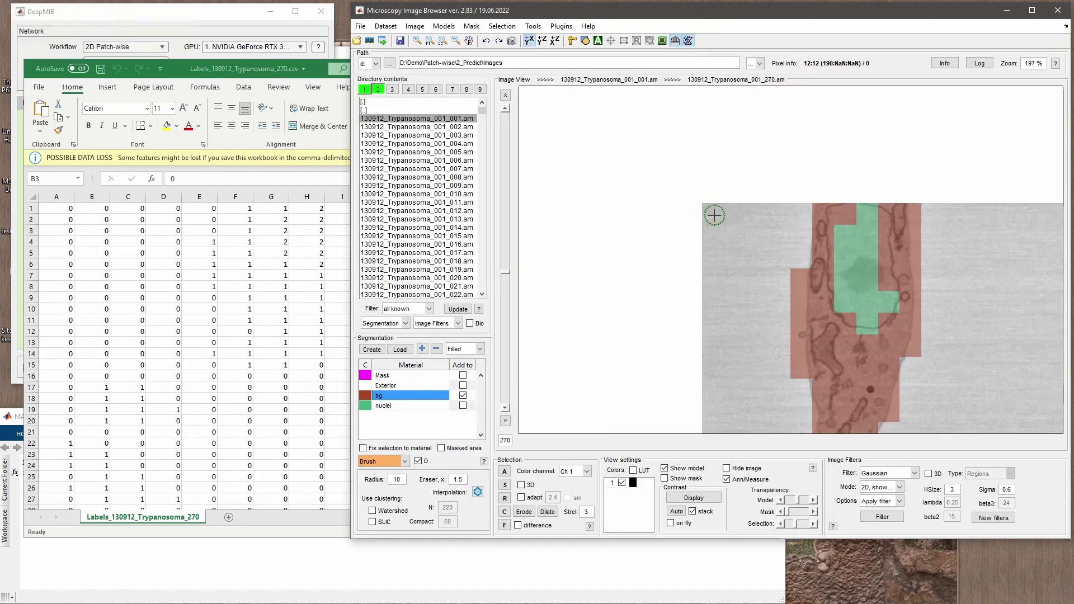
{"action": "left_click", "coordinate": [738, 216]}
{"action": "left_click", "coordinate": [759, 216]}
{"action": "left_click", "coordinate": [779, 216]}
{"action": "left_click", "coordinate": [798, 216]}
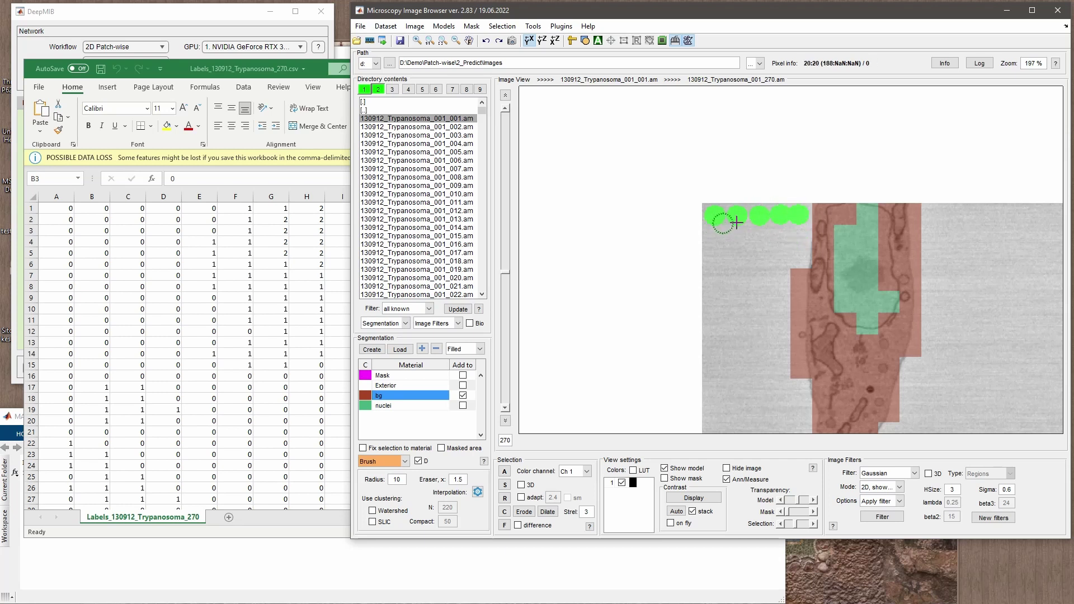
{"action": "left_click", "coordinate": [824, 215]}
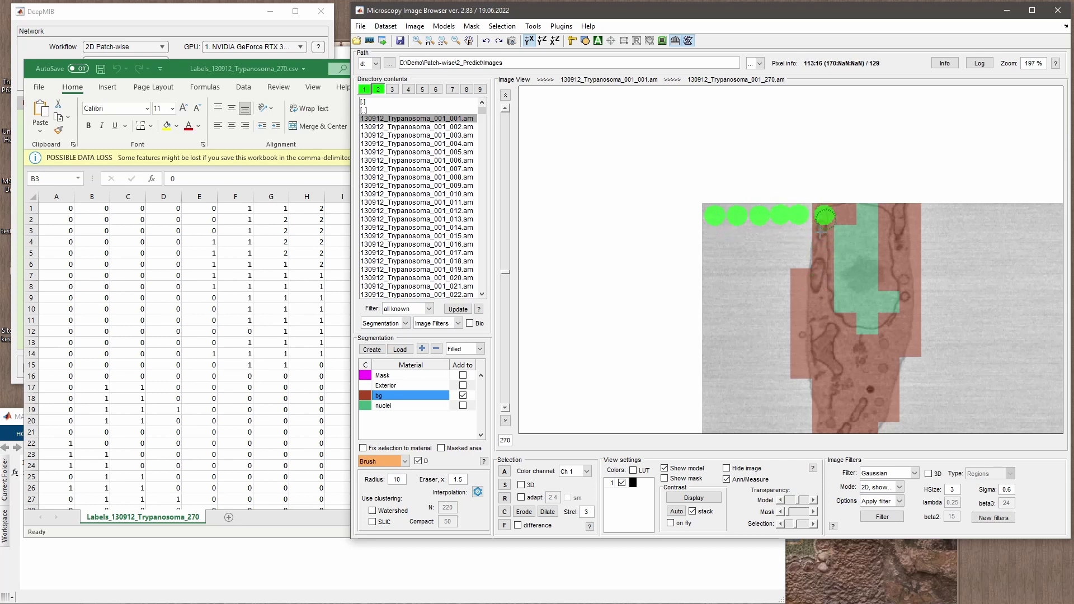
Return to Excel, trace the labels from A1 to F1 and around F2, and compare them with the marked patches.
{"action": "key", "text": "alt+Tab"}
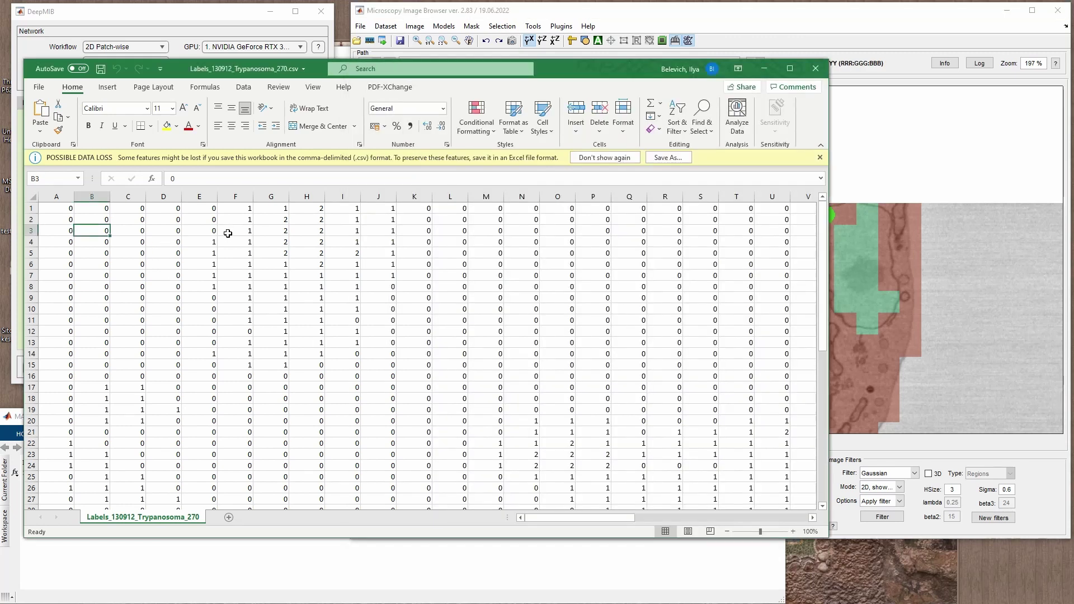
{"action": "left_click", "coordinate": [244, 211]}
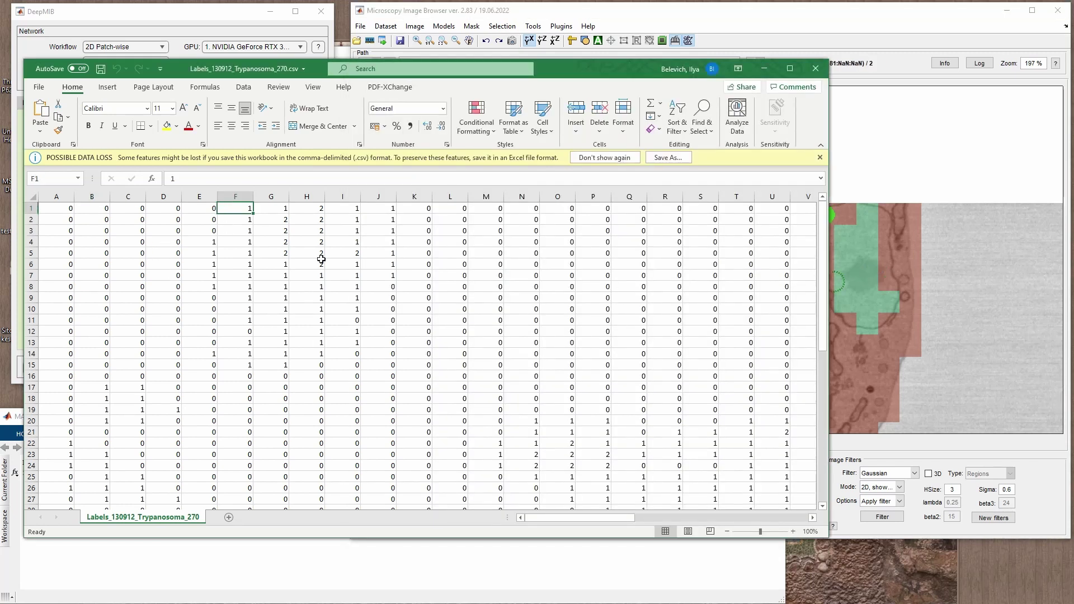
{"action": "left_click", "coordinate": [70, 209]}
{"action": "key", "text": "Right"}
{"action": "key", "text": "Right"}
{"action": "key", "text": "Right"}
{"action": "key", "text": "Right"}
{"action": "key", "text": "Right"}
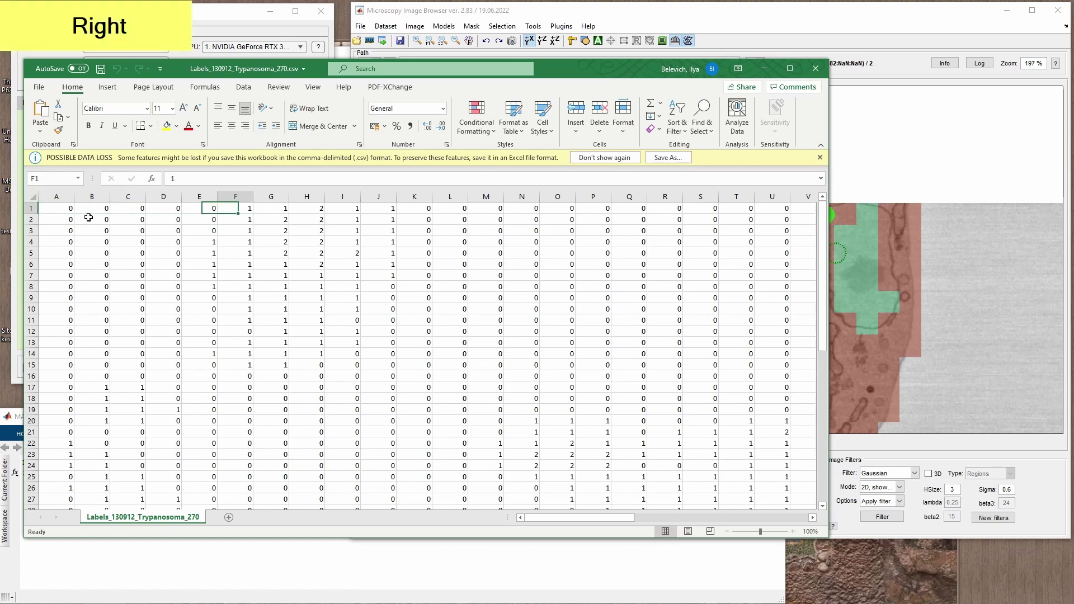
{"action": "key", "text": "Down"}
{"action": "key", "text": "Left"}
{"action": "key", "text": "Right"}
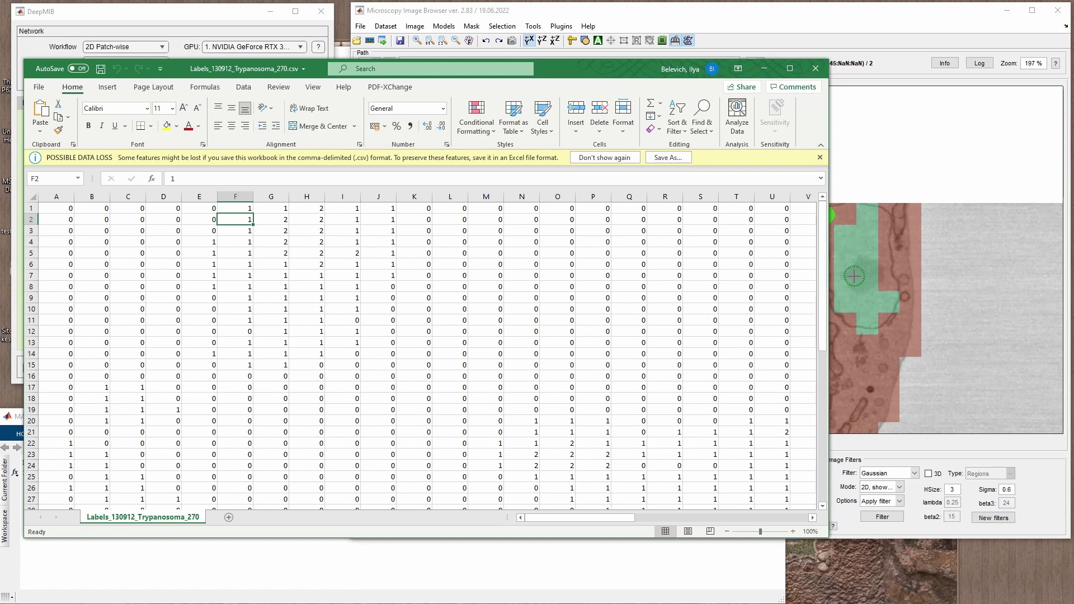
{"action": "left_click", "coordinate": [891, 319]}
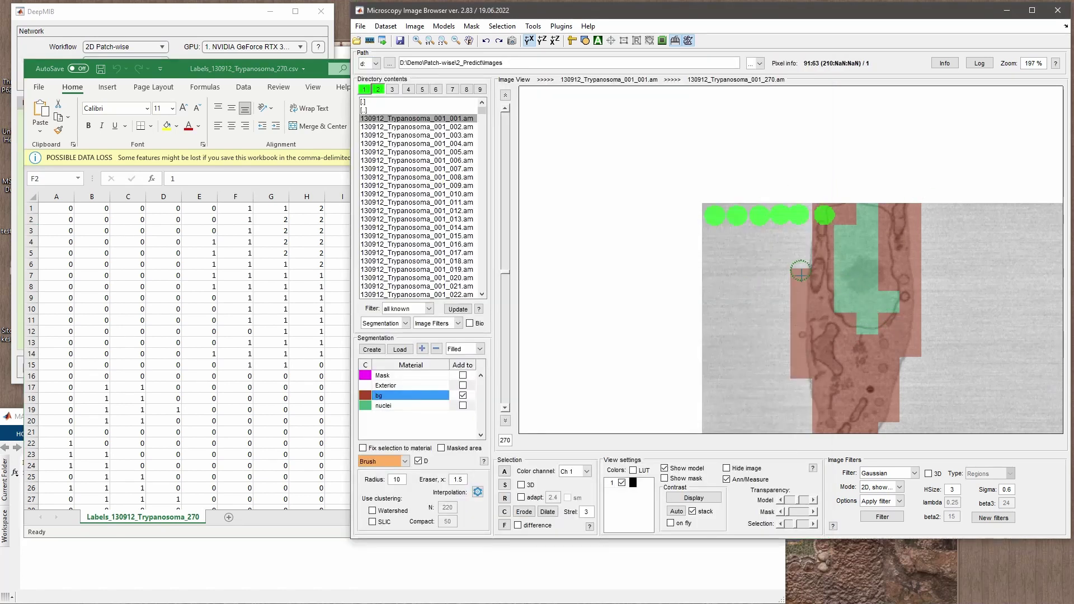
Close Labels_130912_Trypanosoma_270.csv and browse the ResultsModels listing in Total Commander to the model files.
{"action": "key", "text": "alt+Tab"}
{"action": "left_click", "coordinate": [816, 68]}
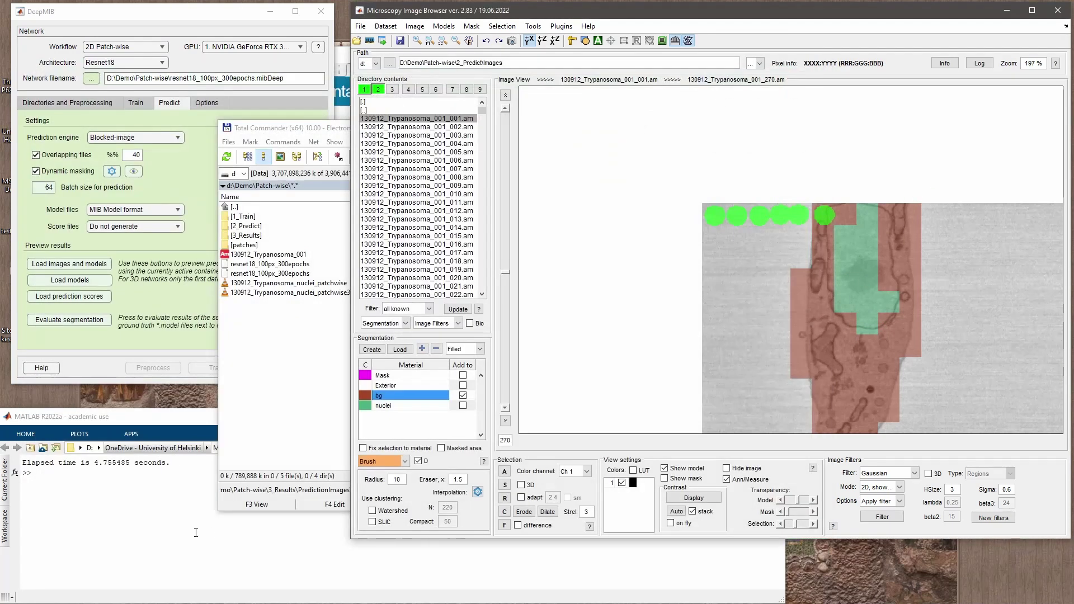
{"action": "key", "text": "alt+Tab"}
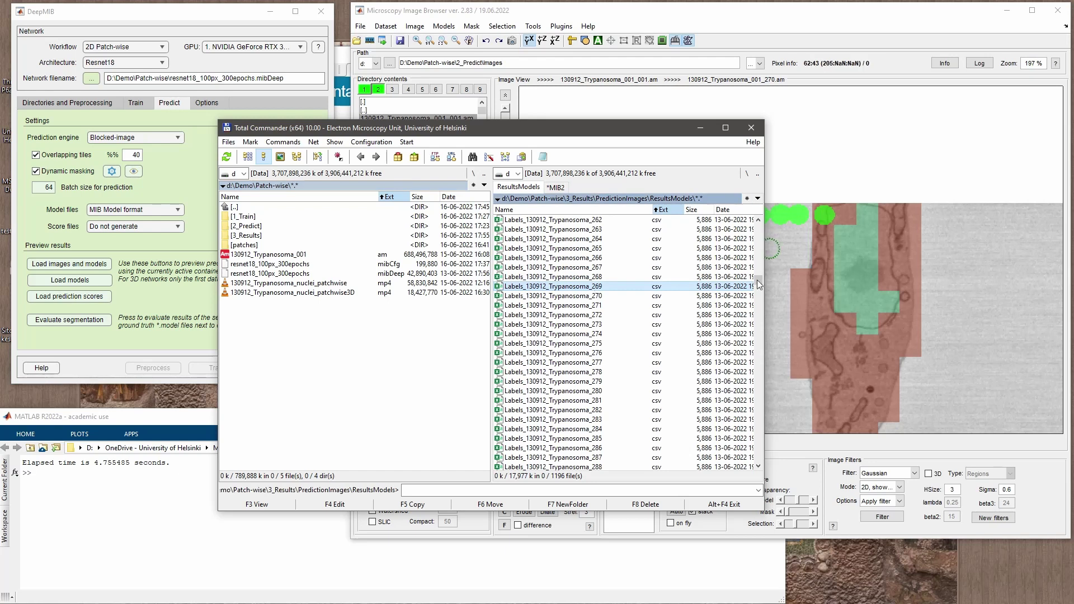
{"action": "left_click_drag", "start_coordinate": [759, 283], "coordinate": [759, 343]}
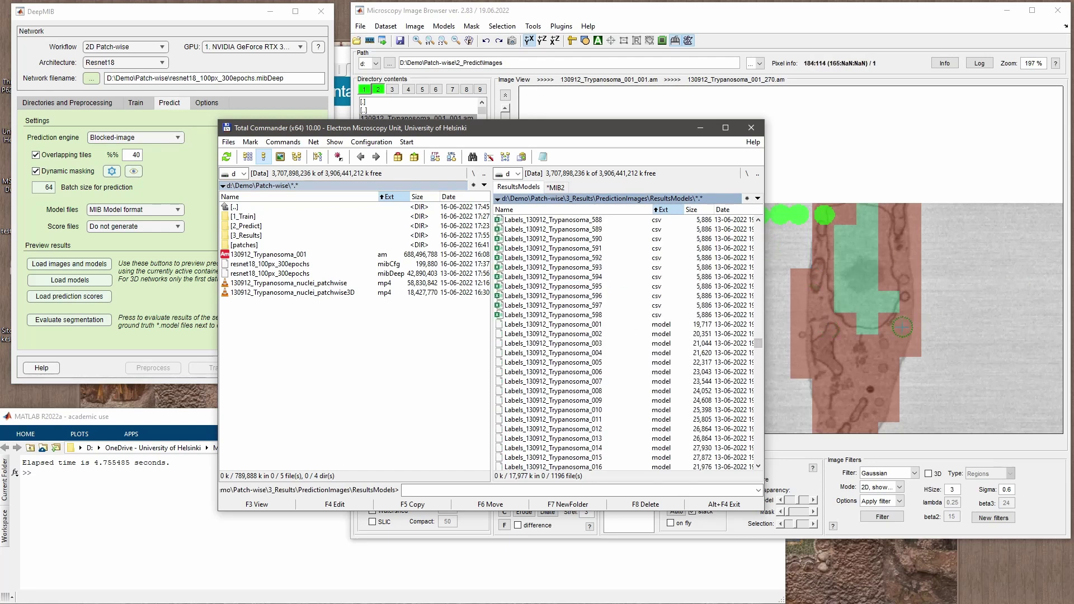
Review the predicted nuclei and bg patches over a wider area of slice 270 in Microscopy Image Browser, and return to Total Commander.
{"action": "left_click", "coordinate": [896, 294]}
{"action": "key", "text": "q"}
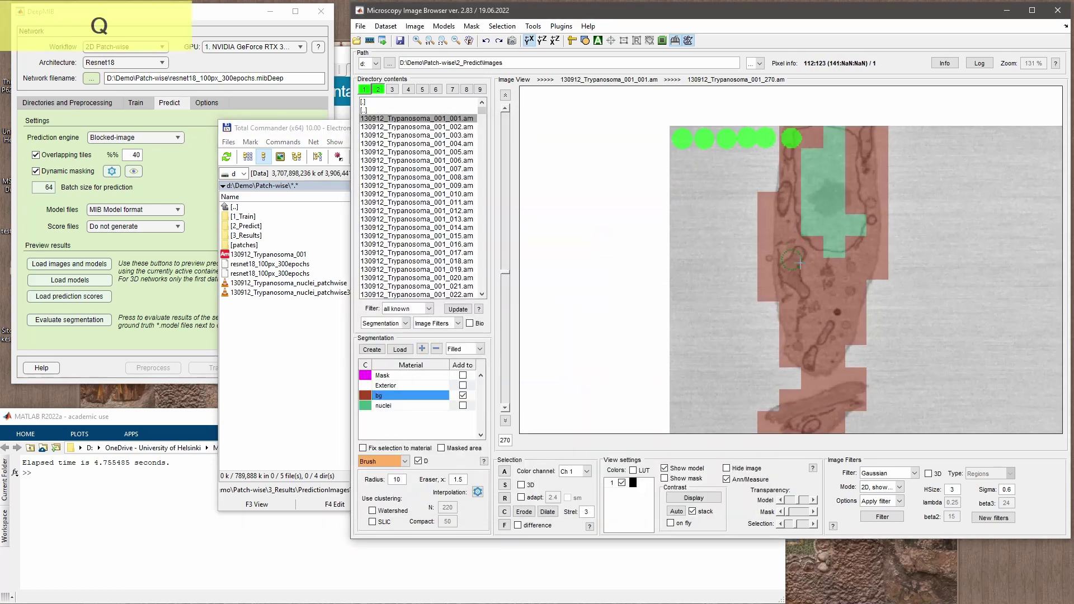
{"action": "left_click", "coordinate": [307, 392]}
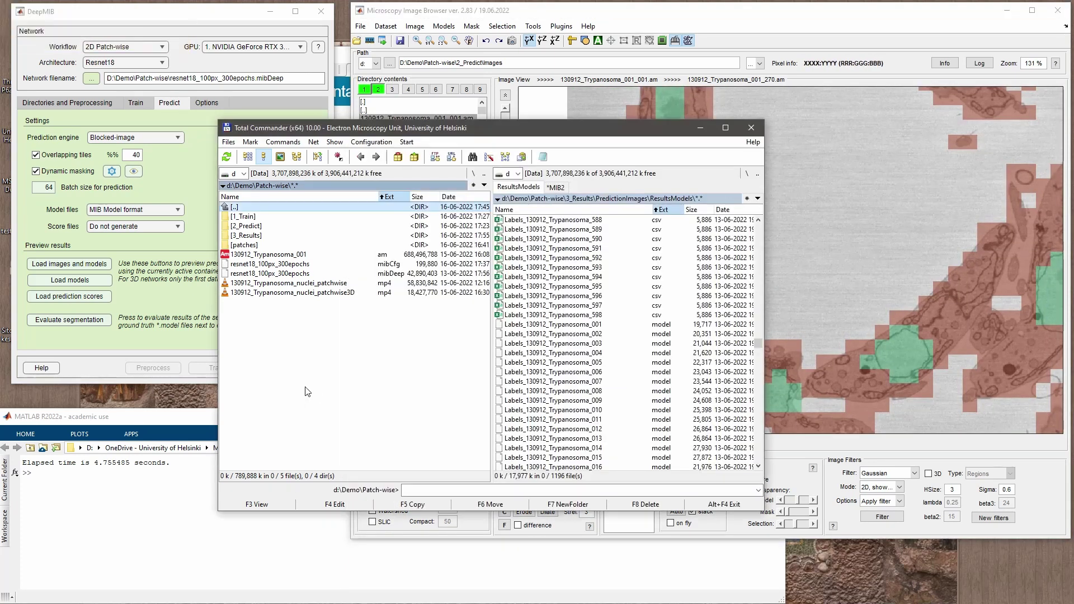
Leave the ResultsModels folder, check the contents of ResultsScores, and return to the PredictionImages folder.
{"action": "left_click", "coordinate": [576, 238]}
{"action": "key", "text": "Home"}
{"action": "key", "text": "Return"}
{"action": "key", "text": "Down"}
{"action": "key", "text": "Return"}
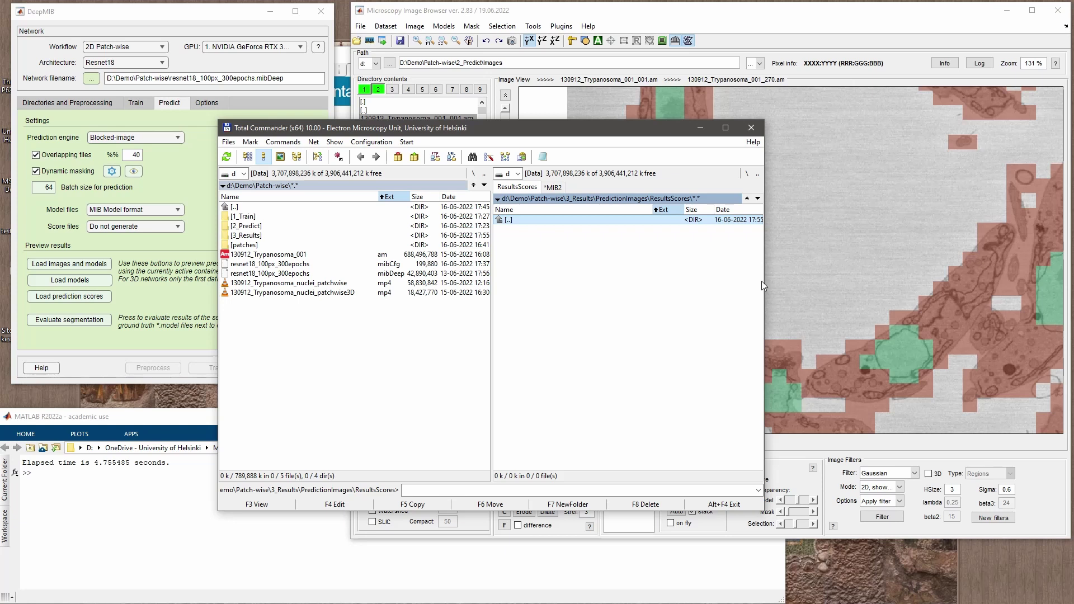
{"action": "double_click", "coordinate": [549, 222]}
Check the segmentation evaluation option in DeepMIB, and open the 2_Predict folder in Total Commander beside PredictionImages.
{"action": "left_click", "coordinate": [206, 150]}
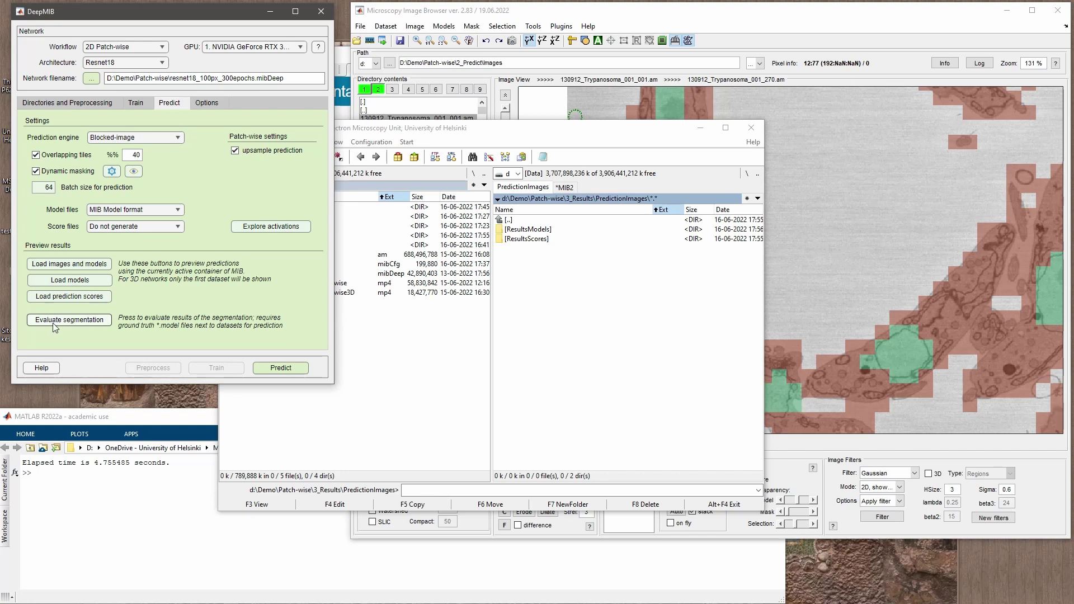
{"action": "left_click", "coordinate": [570, 355]}
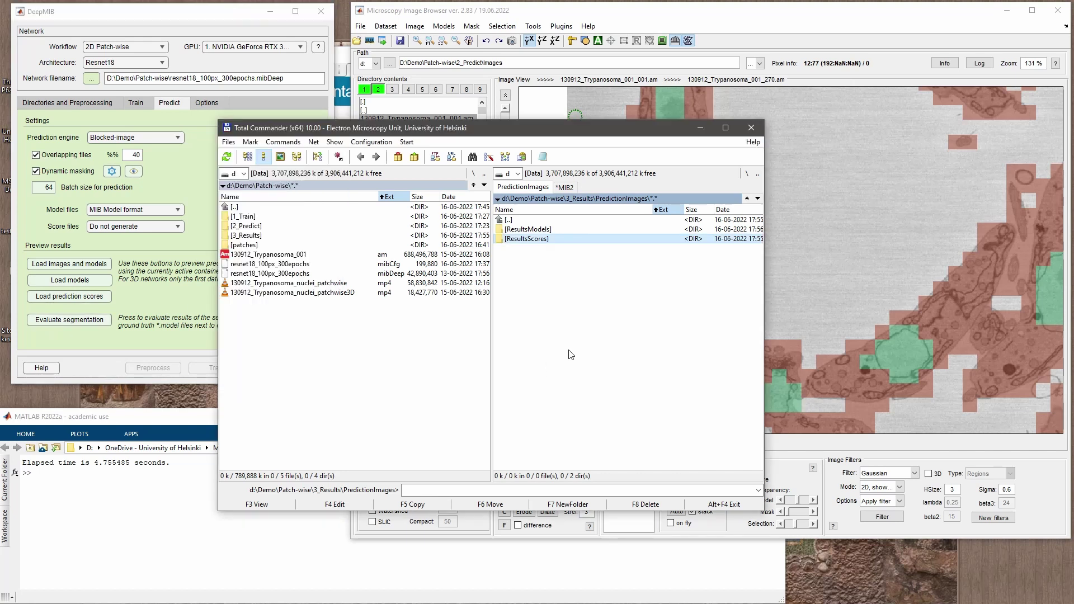
{"action": "key", "text": "Tab"}
{"action": "key", "text": "Down"}
{"action": "key", "text": "Down"}
{"action": "key", "text": "Return"}
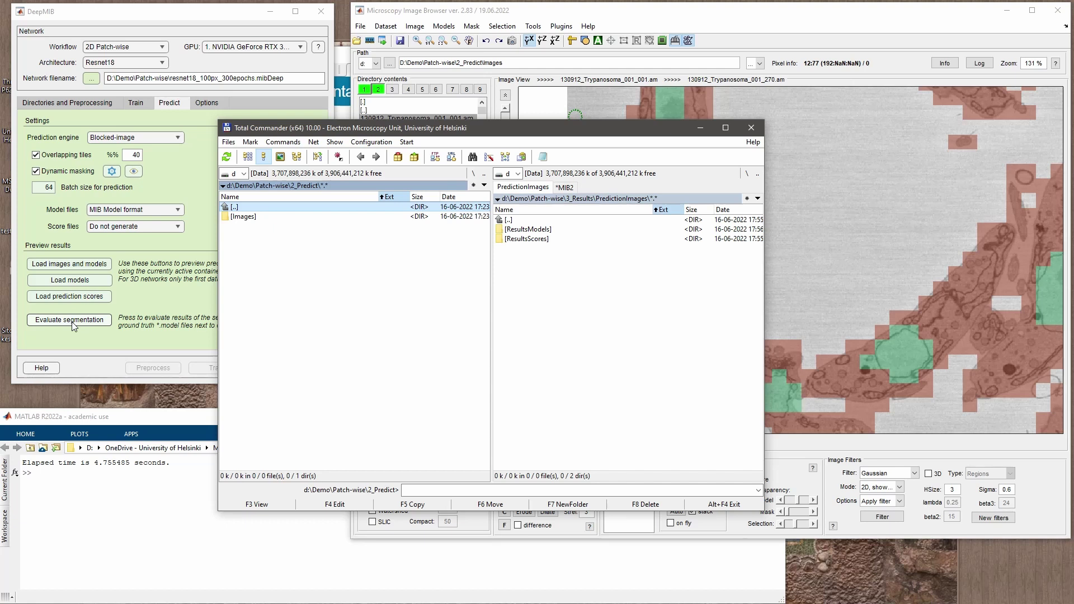
Switch to DeepMIB and display its options for the training plot, config files, network tools and augmentations.
{"action": "left_click", "coordinate": [183, 170]}
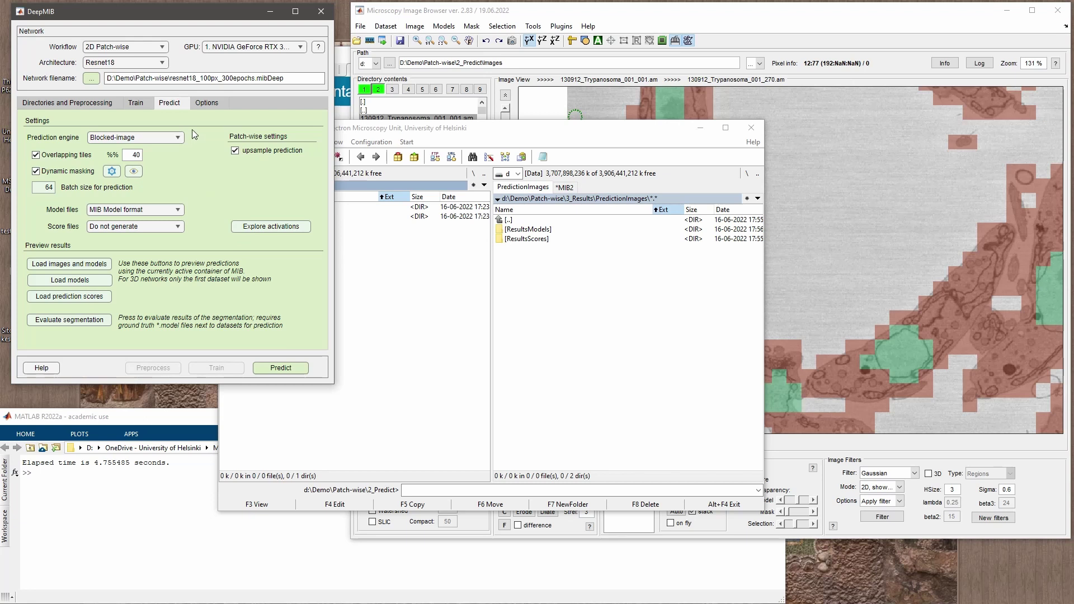
{"action": "left_click", "coordinate": [208, 105]}
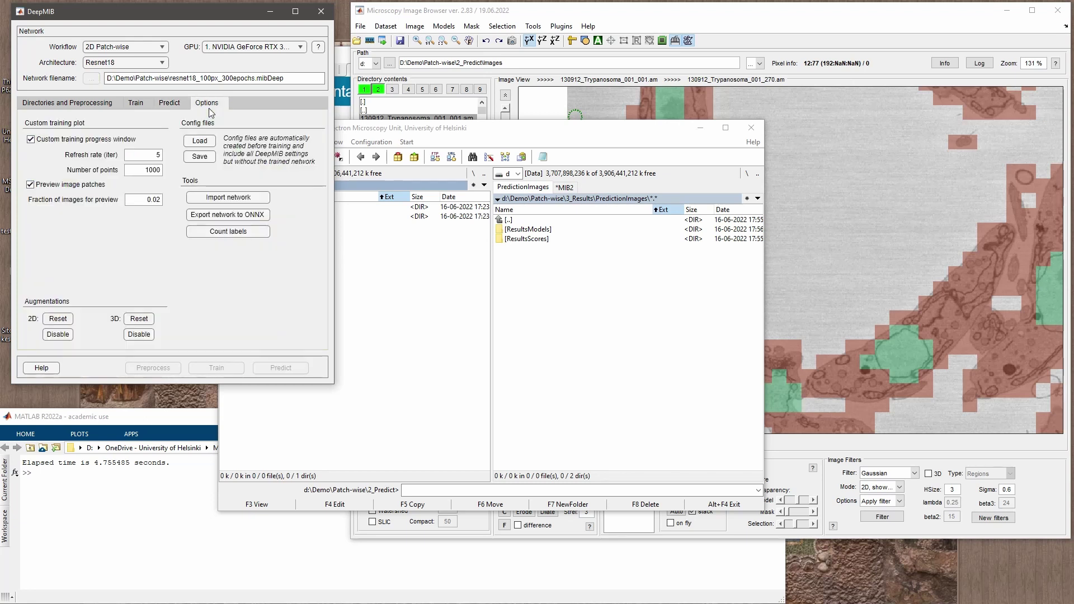